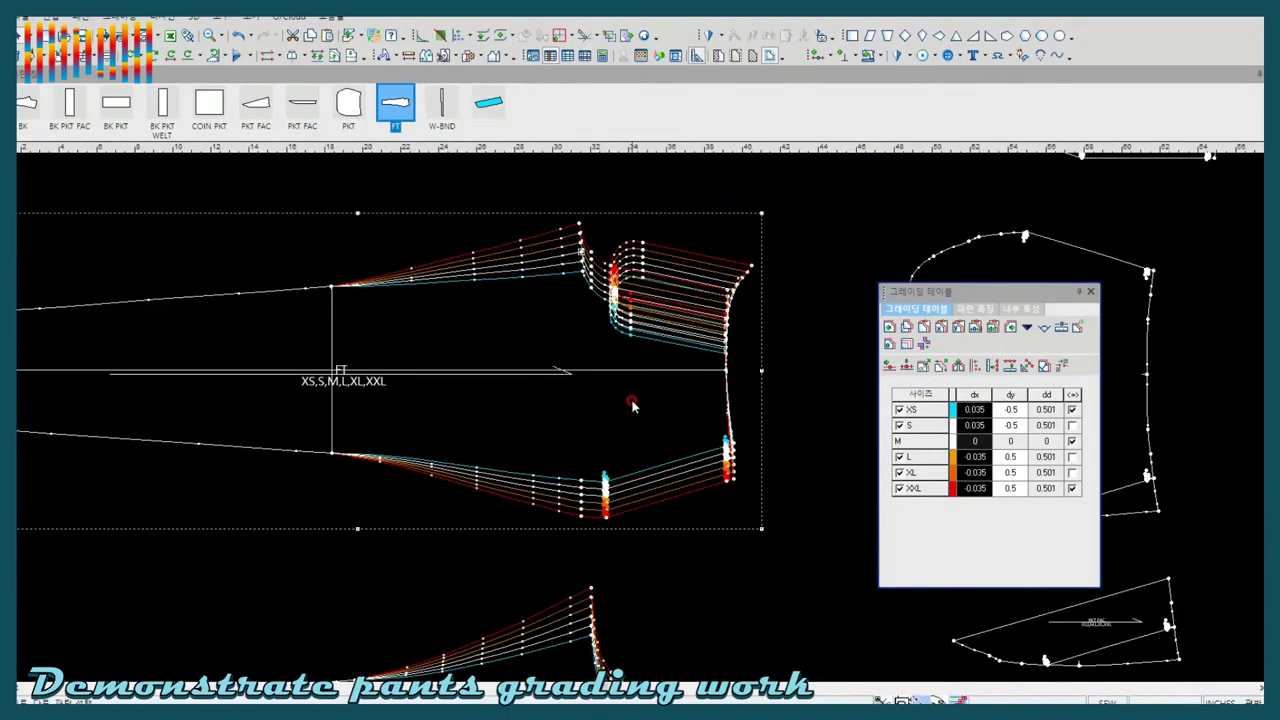
# Round the waist point's dy grade to 0.313 and grade the lower waist corner points in X only
pyautogui.click(737, 298)
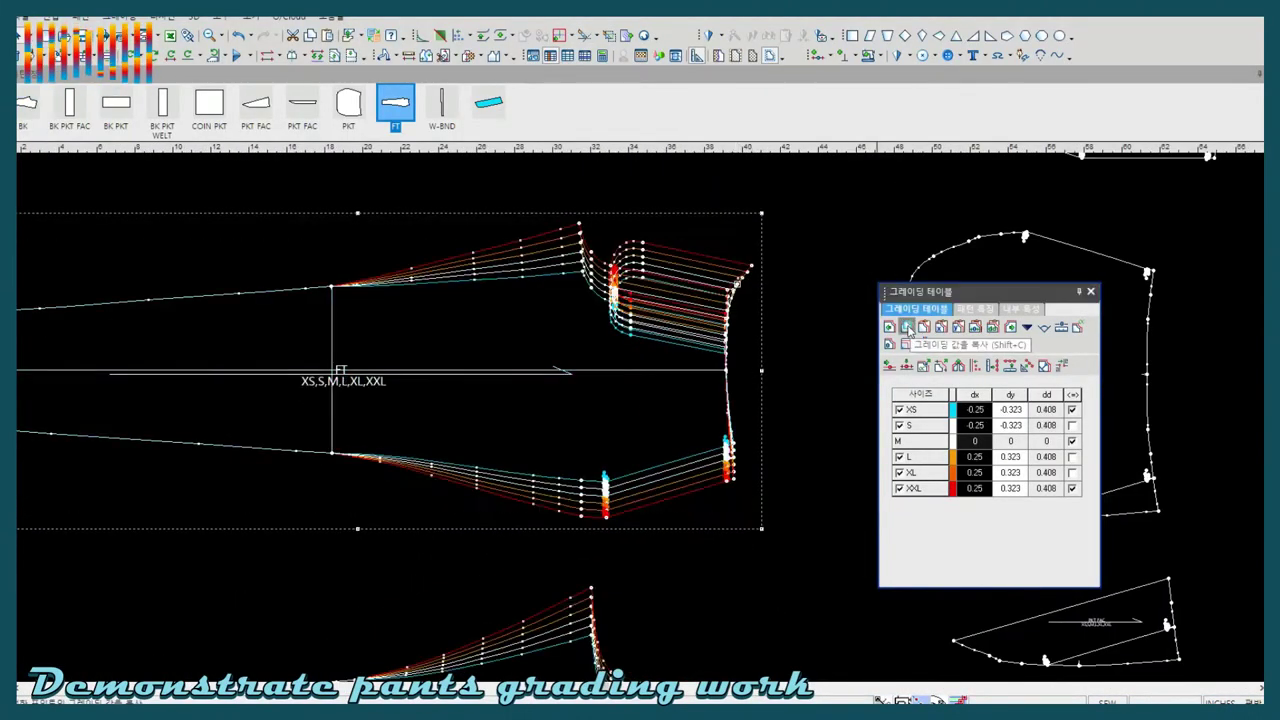
pyautogui.moveTo(1010, 409); pyautogui.dragTo(1022, 500)
pyautogui.click(906, 366)
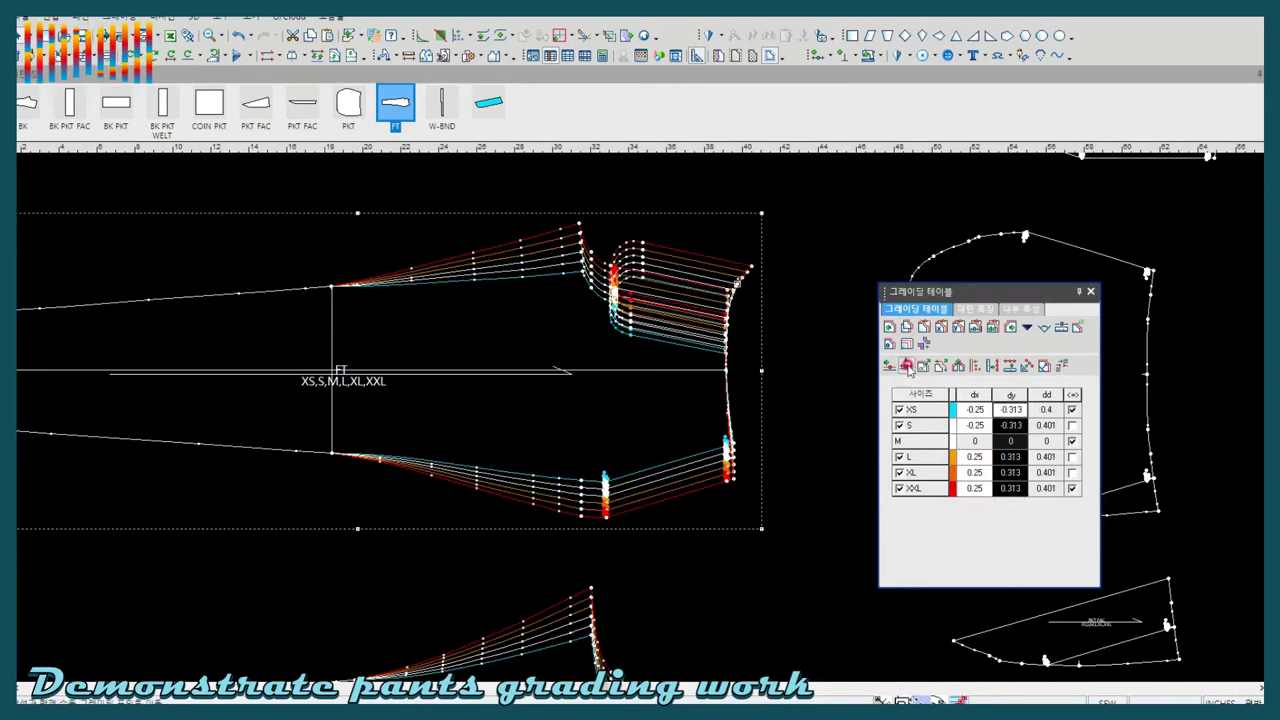
pyautogui.click(1062, 366)
pyautogui.moveTo(672, 410); pyautogui.dragTo(782, 500)
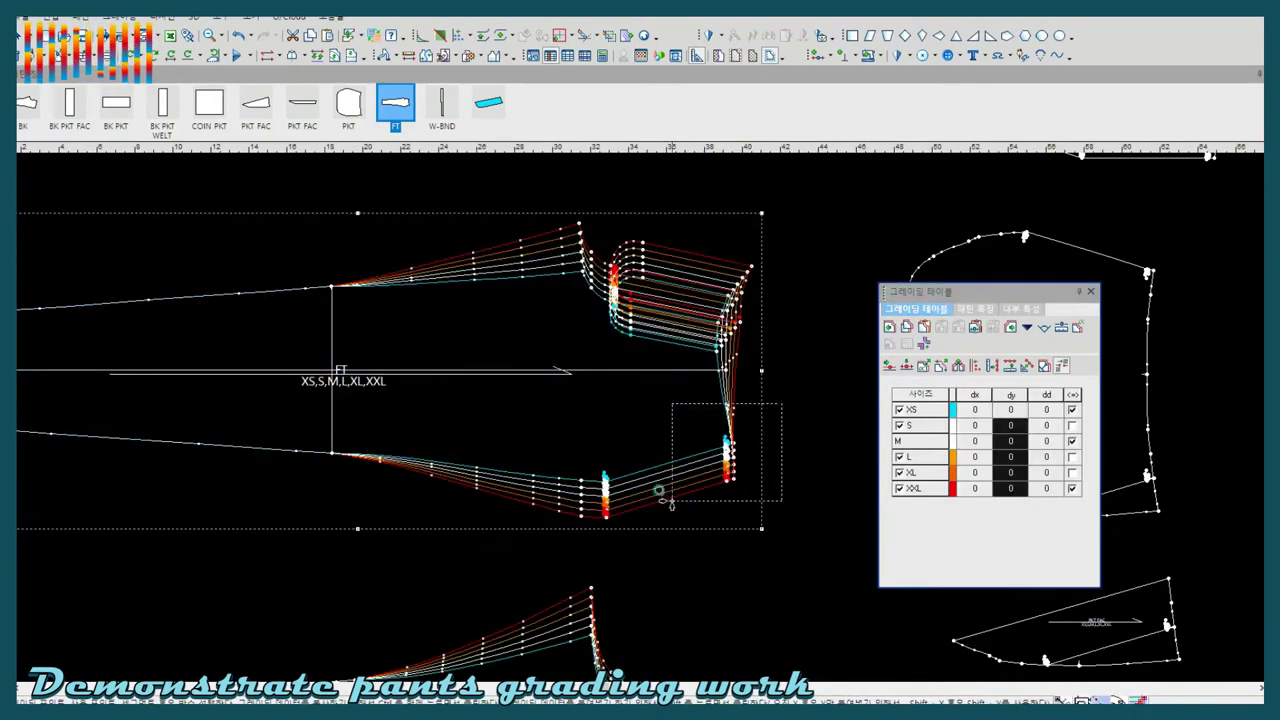
pyautogui.click(624, 372)
pyautogui.click(607, 395)
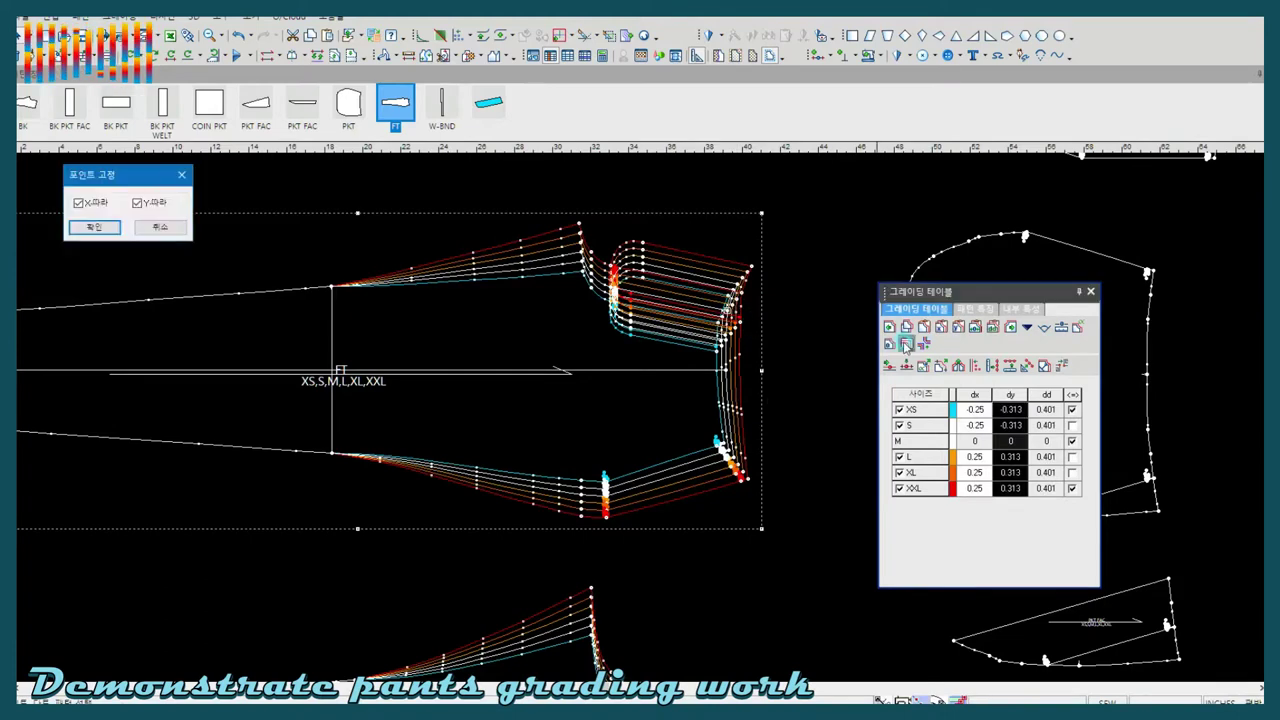
pyautogui.press('Return')
# Revert the mistaken centre-line grading, copy the selected point's grade, and move the grading table aside
pyautogui.click(733, 456)
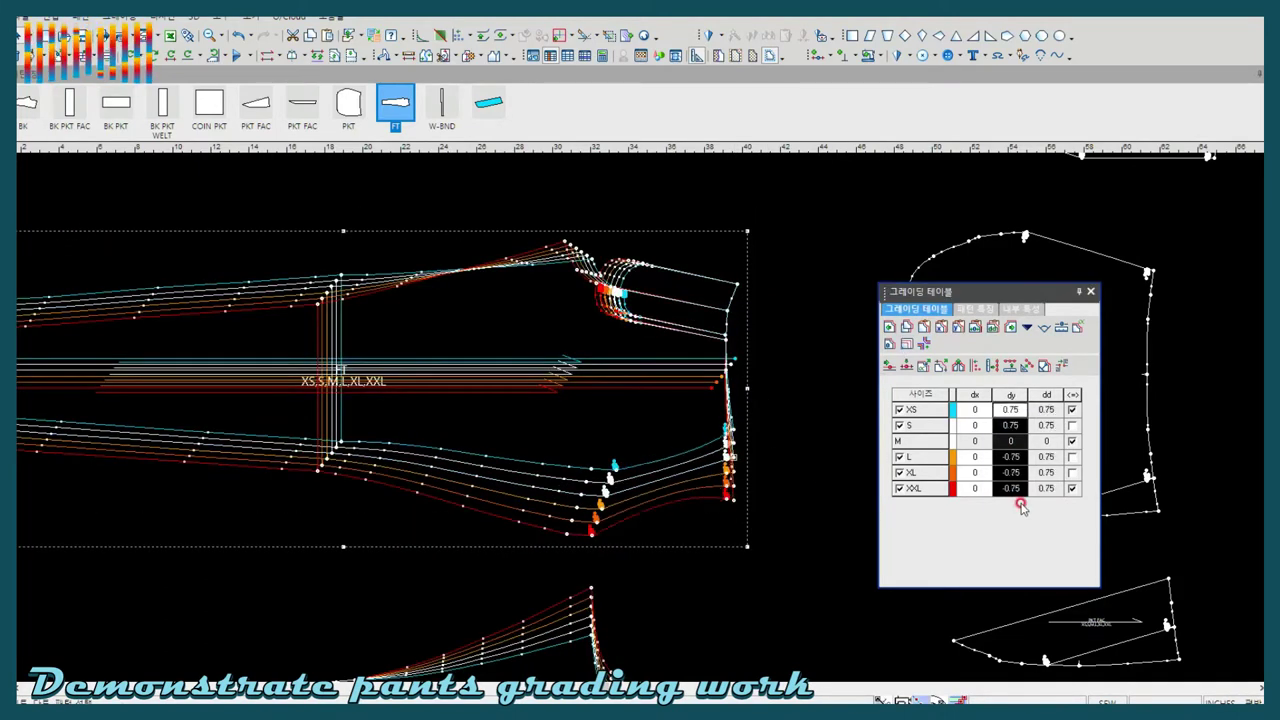
pyautogui.click(1062, 366)
pyautogui.press('Return')
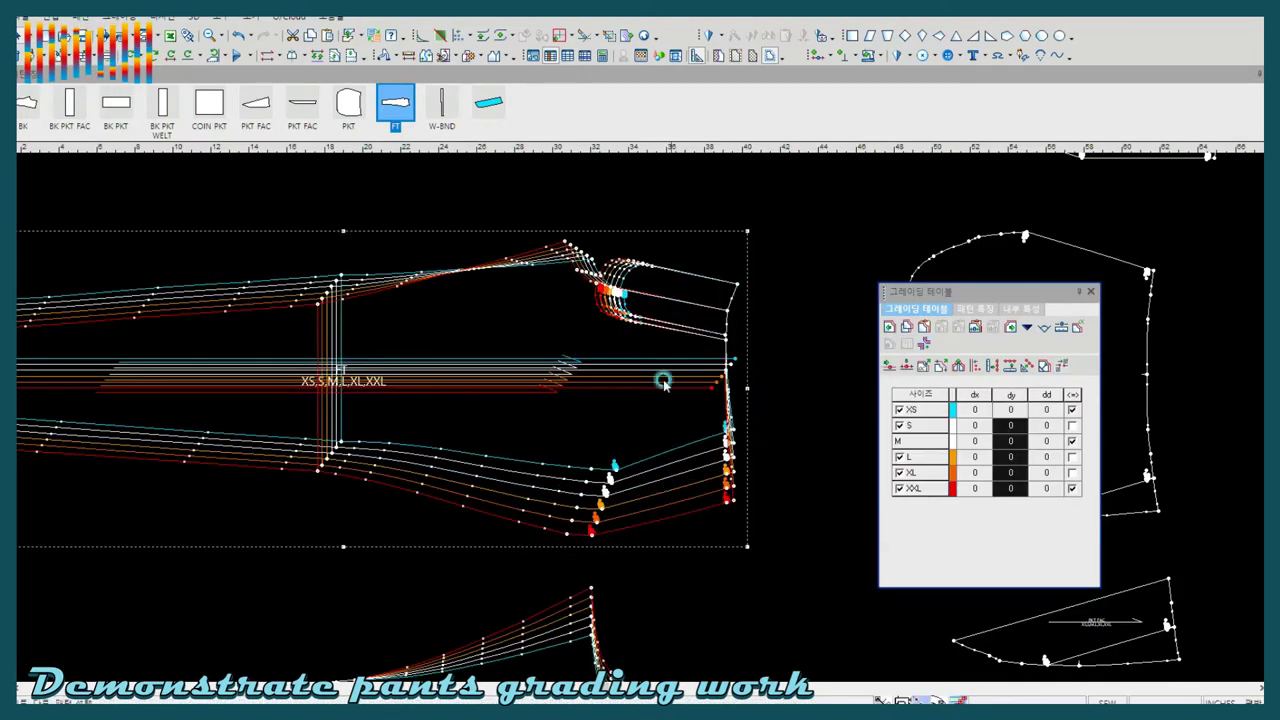
pyautogui.click(906, 343)
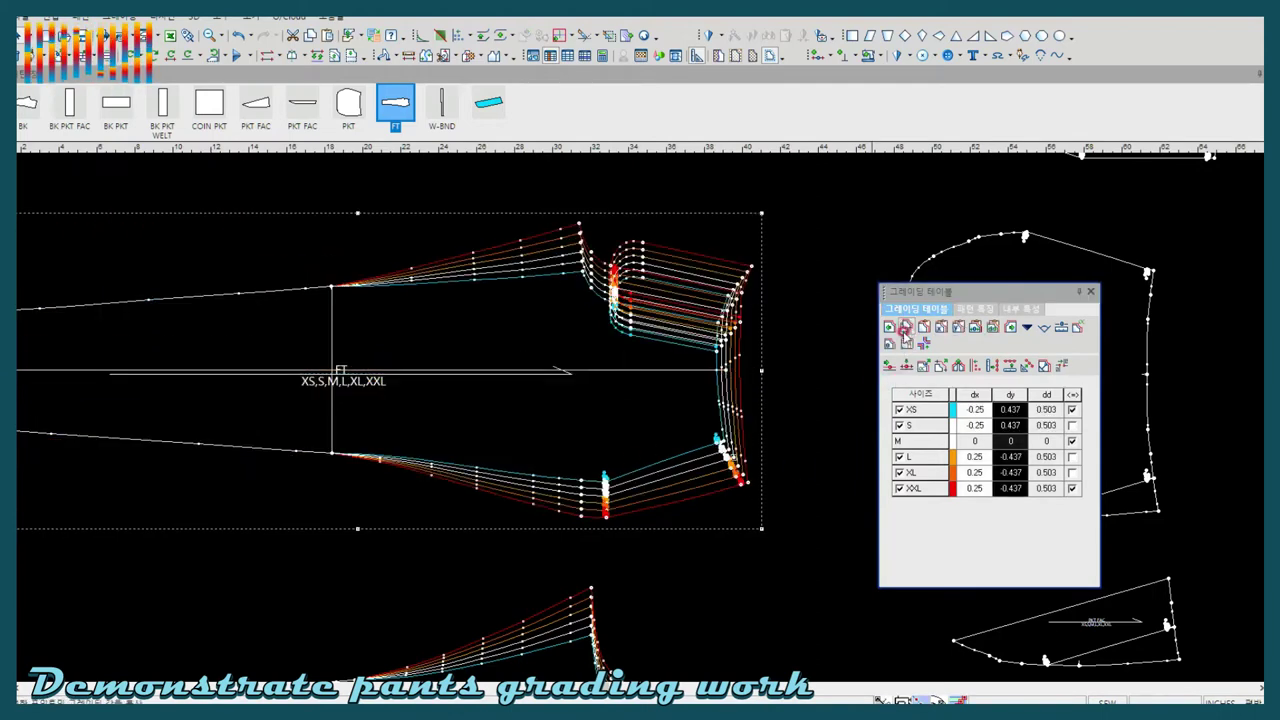
pyautogui.click(1062, 366)
pyautogui.press('Return')
pyautogui.rightClick(829, 357)
pyautogui.click(850, 366)
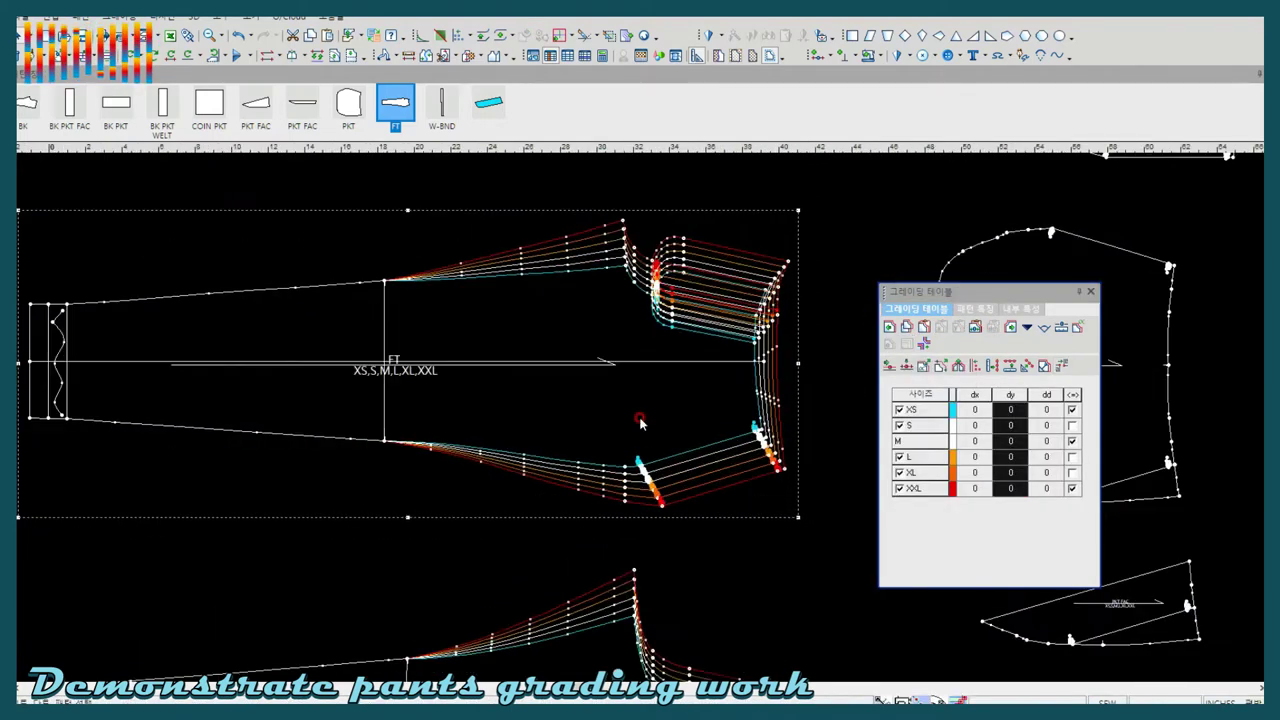
pyautogui.moveTo(983, 291); pyautogui.dragTo(1016, 276)
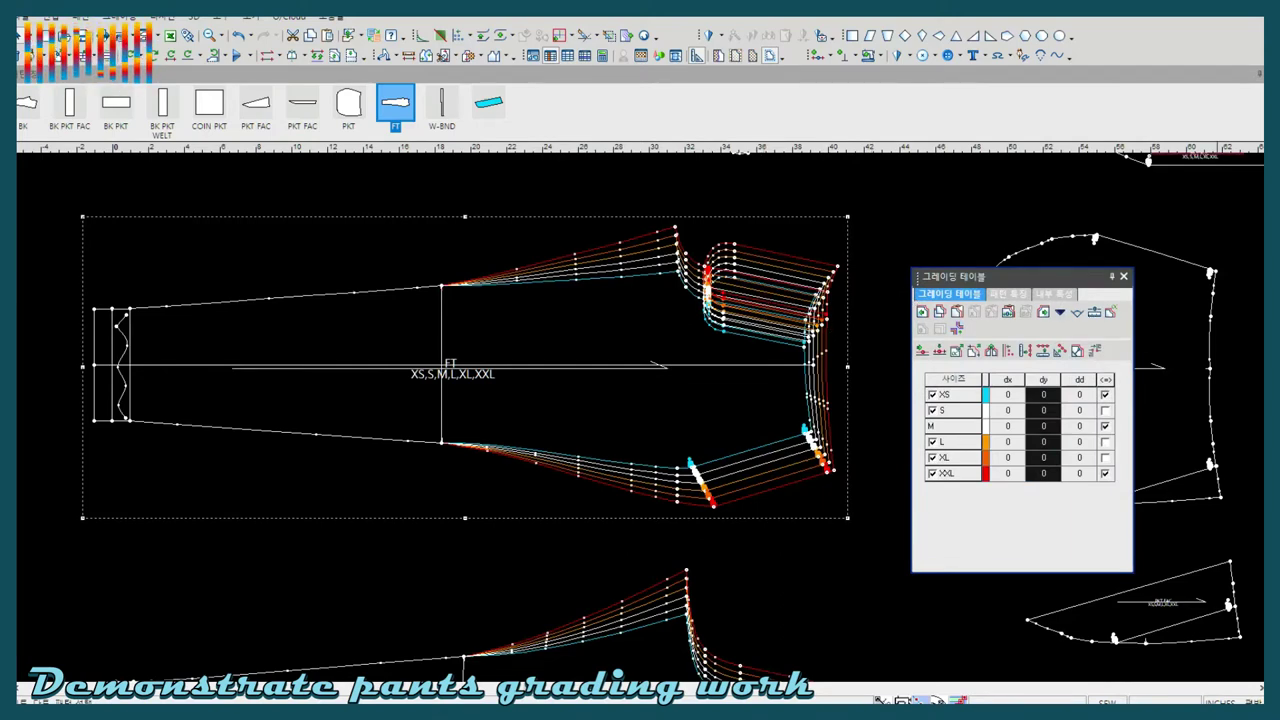
# Add the marked curve to the length comparison, listing 9.249 at XS up to 11.185 at XXL for all sizes
pyautogui.click(685, 272)
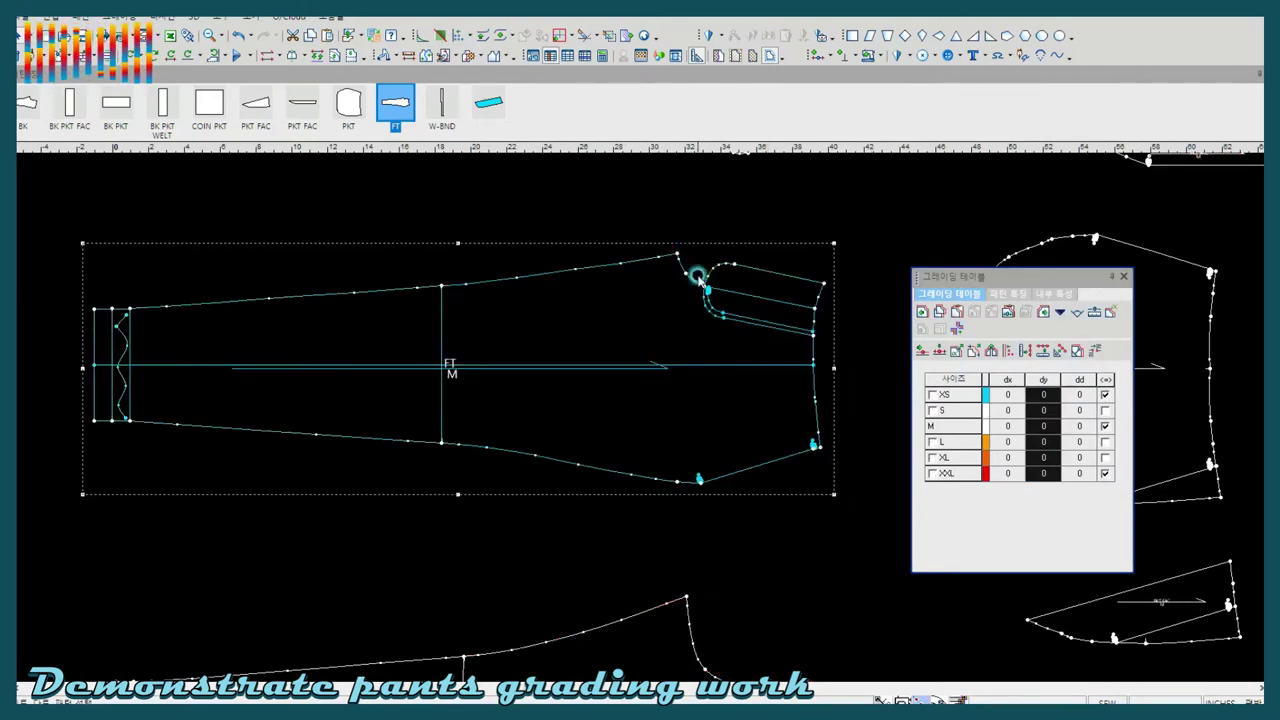
pyautogui.click(823, 284)
pyautogui.click(257, 511)
pyautogui.click(262, 526)
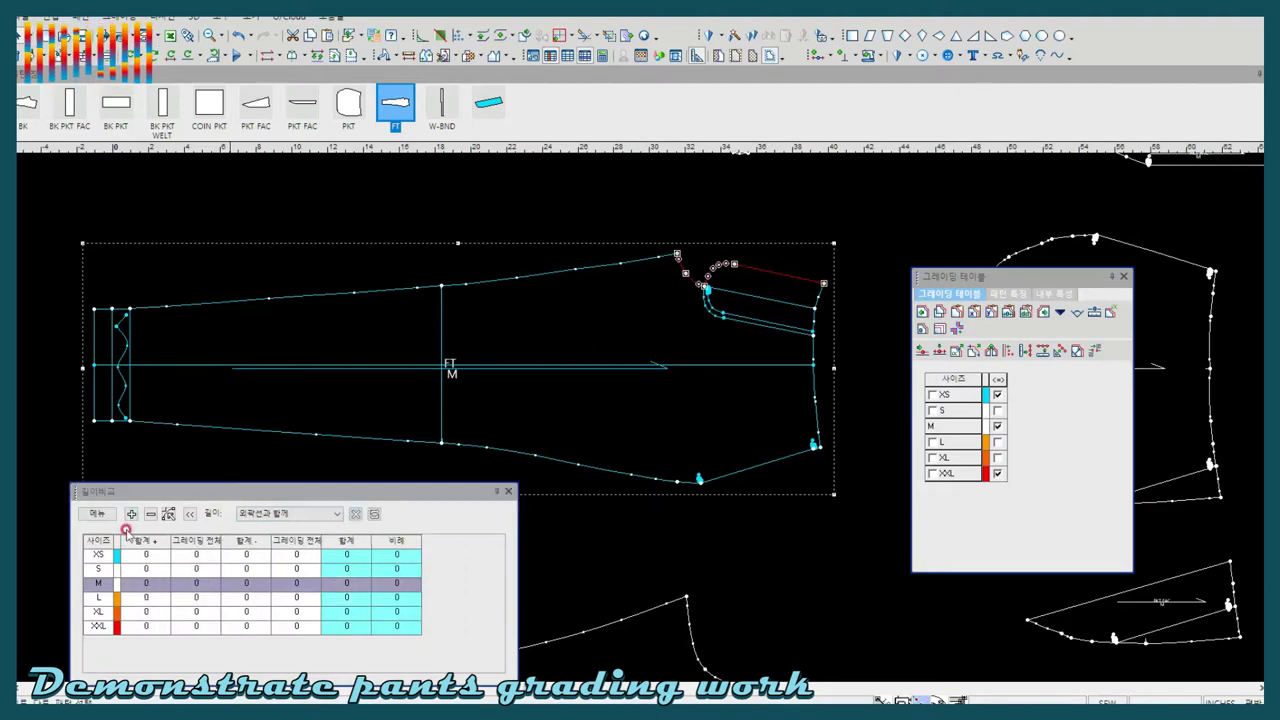
pyautogui.rightClick(620, 433)
pyautogui.scroll(-2, 594, 434)
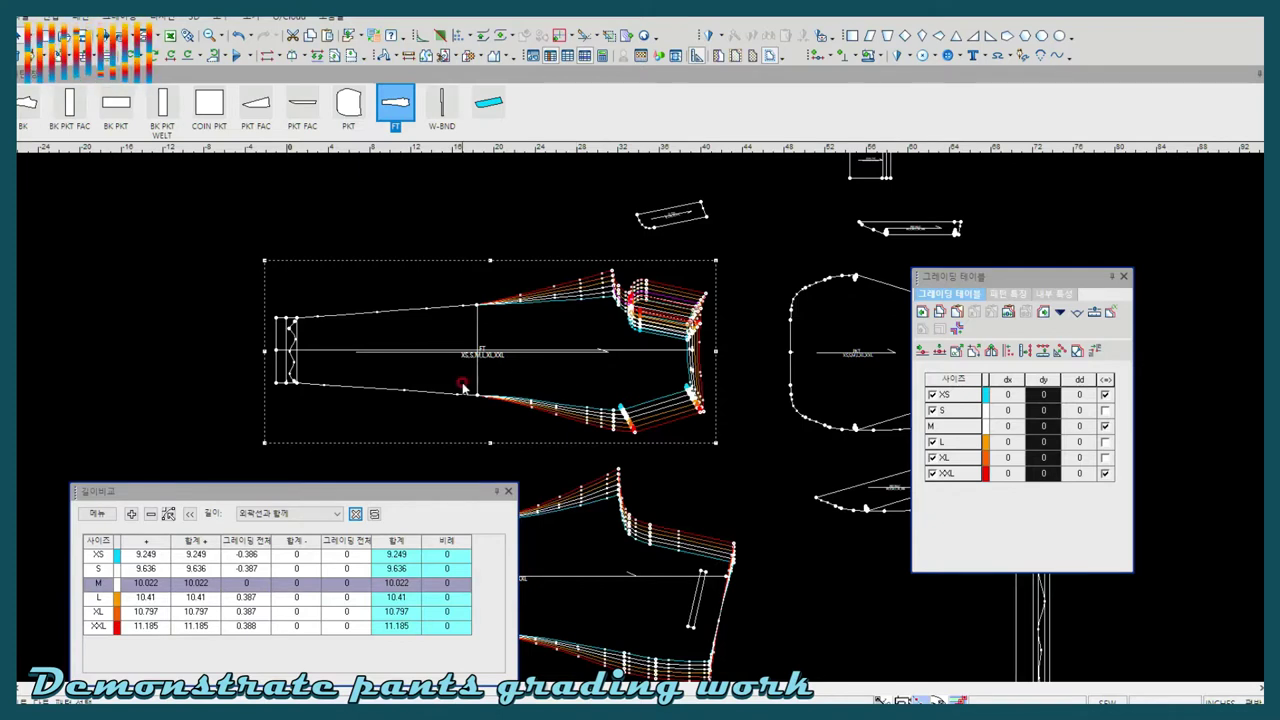
# Grade the front hem point vertically by -0.938 per size and apply the offset
pyautogui.click(1057, 501)
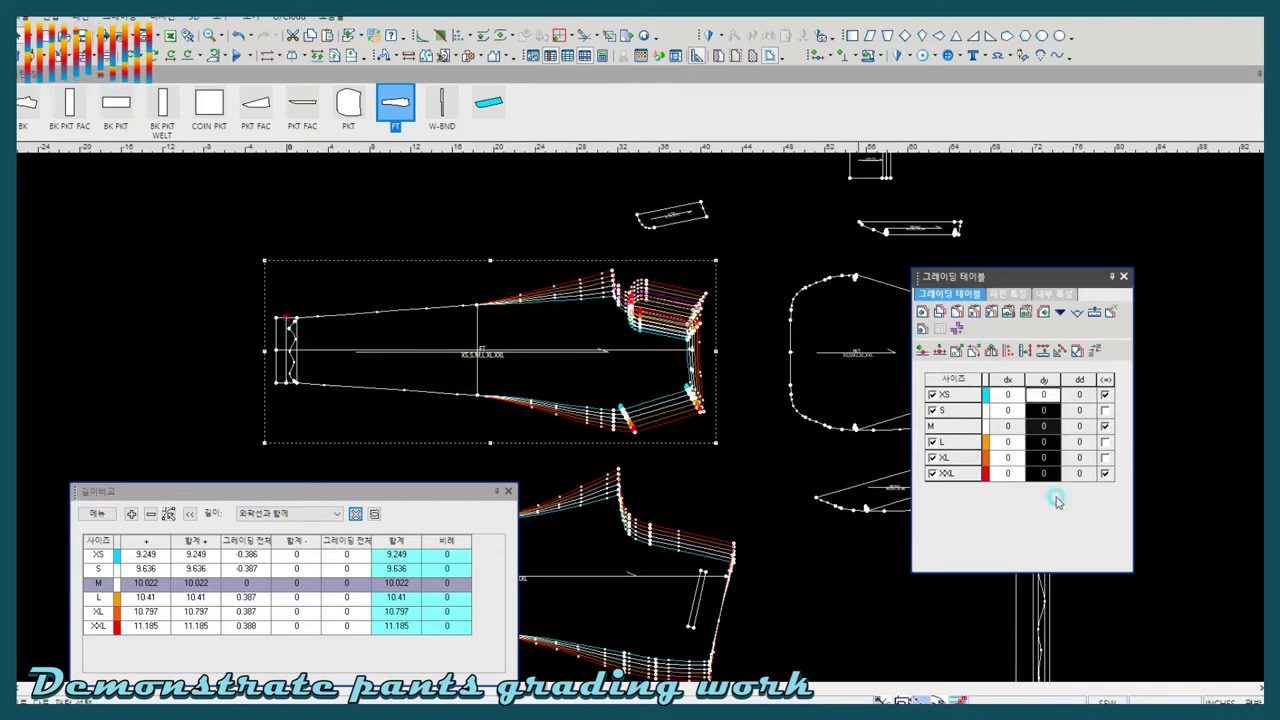
pyautogui.write('-0.938')
pyautogui.press('Return')
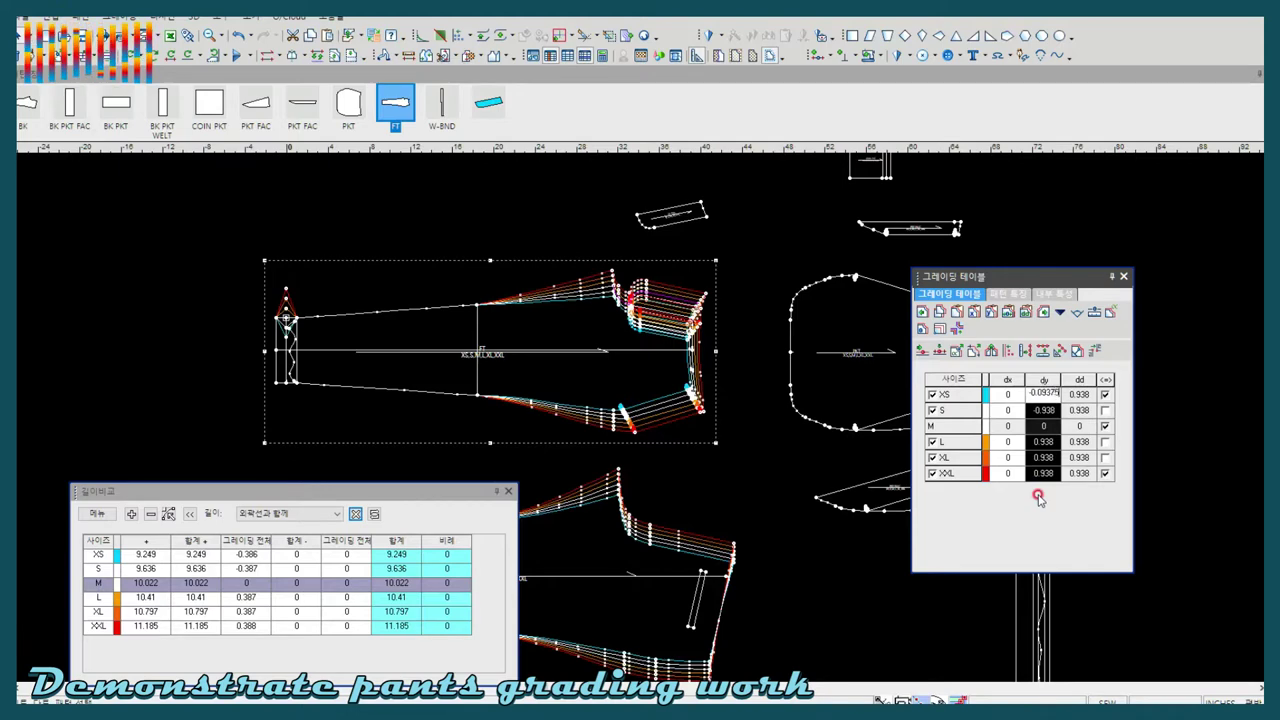
pyautogui.moveTo(236, 298); pyautogui.dragTo(340, 340)
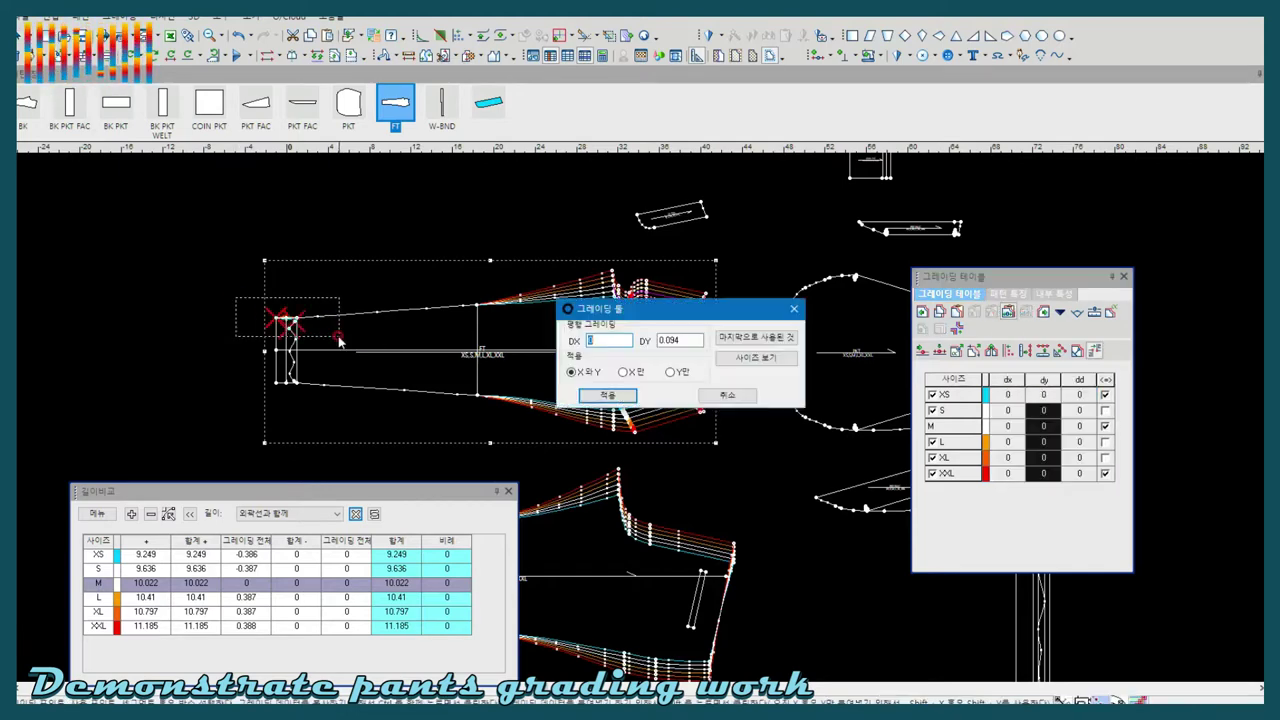
pyautogui.press('Return')
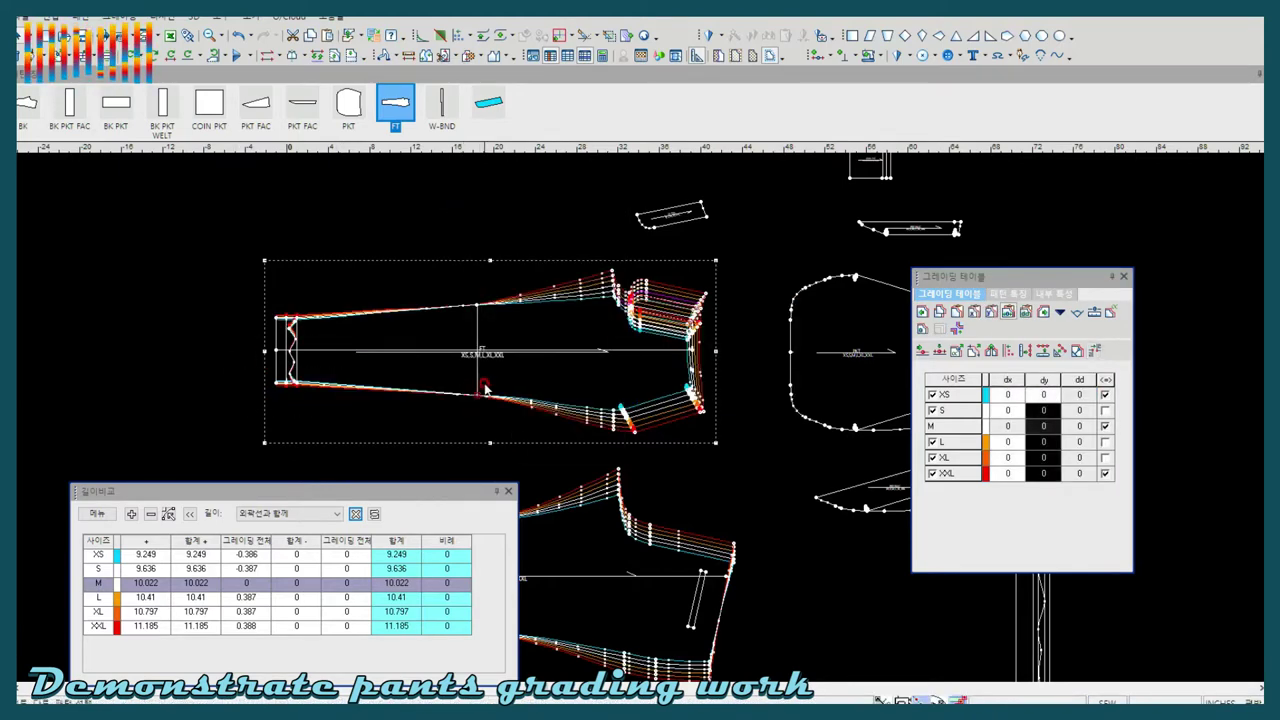
# Check the grading flag in the point's Internal Properties, then review a leg seam point
pyautogui.click(1055, 294)
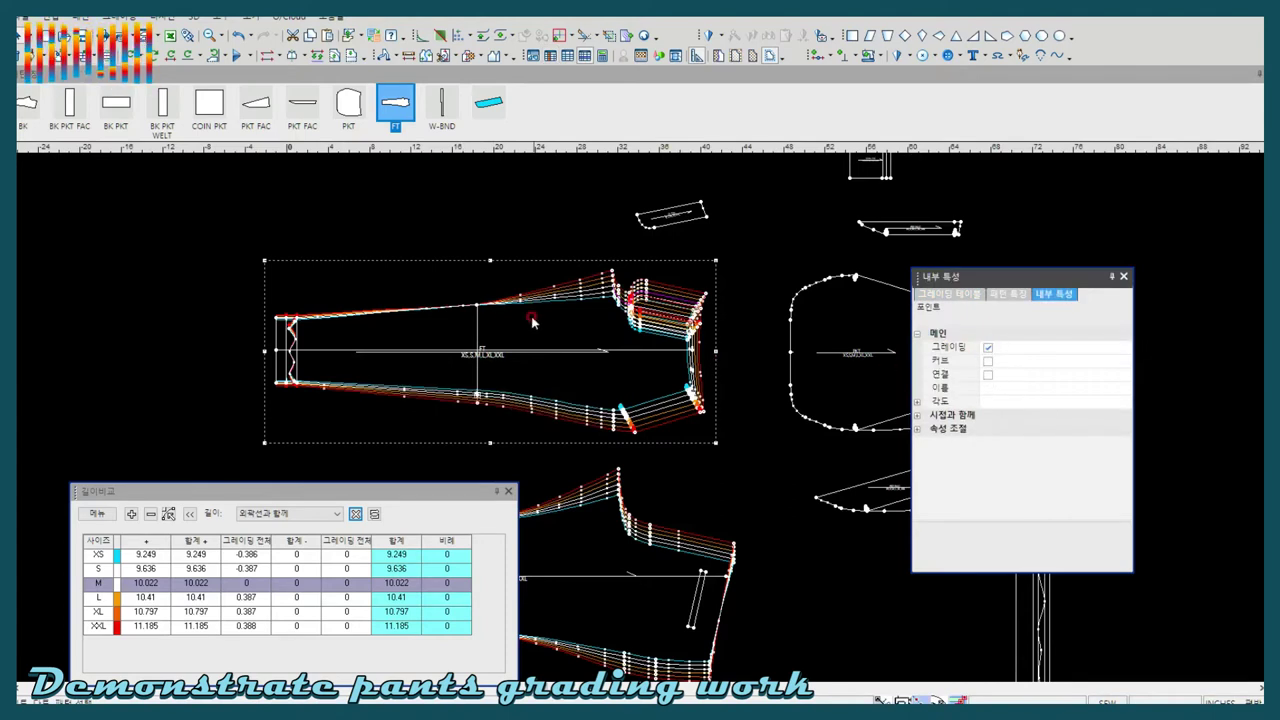
pyautogui.click(975, 346)
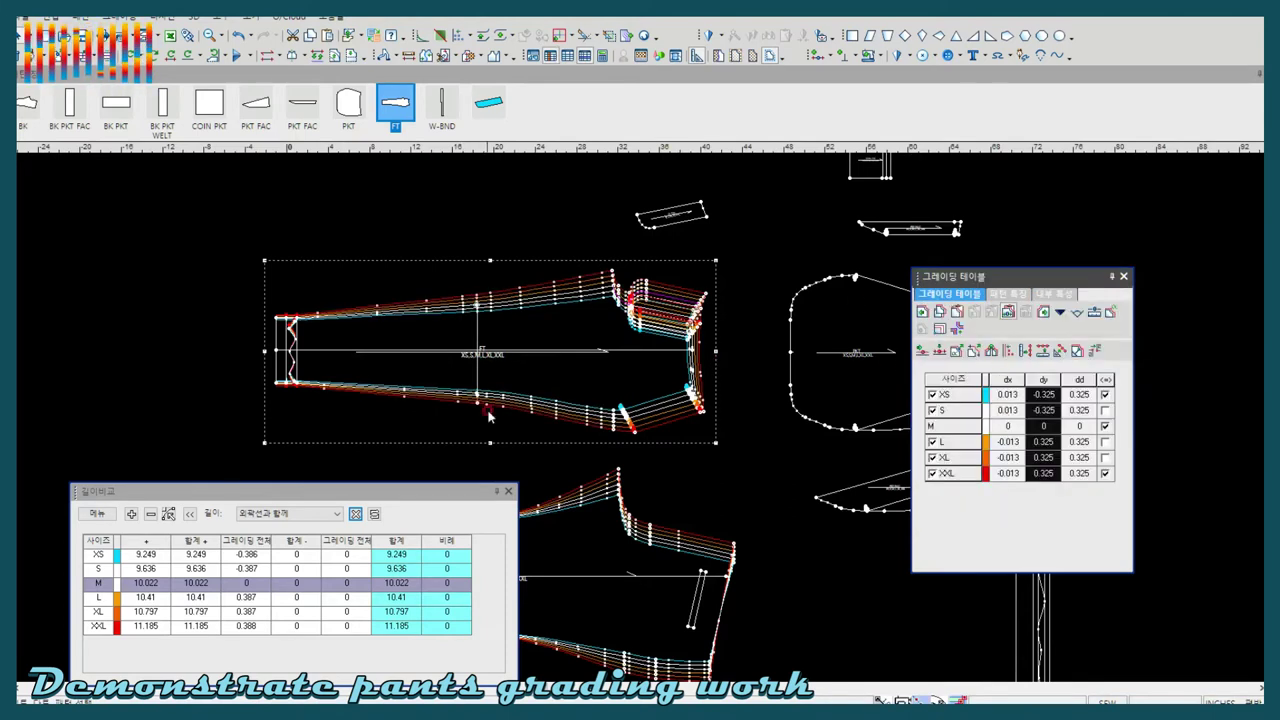
pyautogui.click(561, 398)
pyautogui.click(1055, 294)
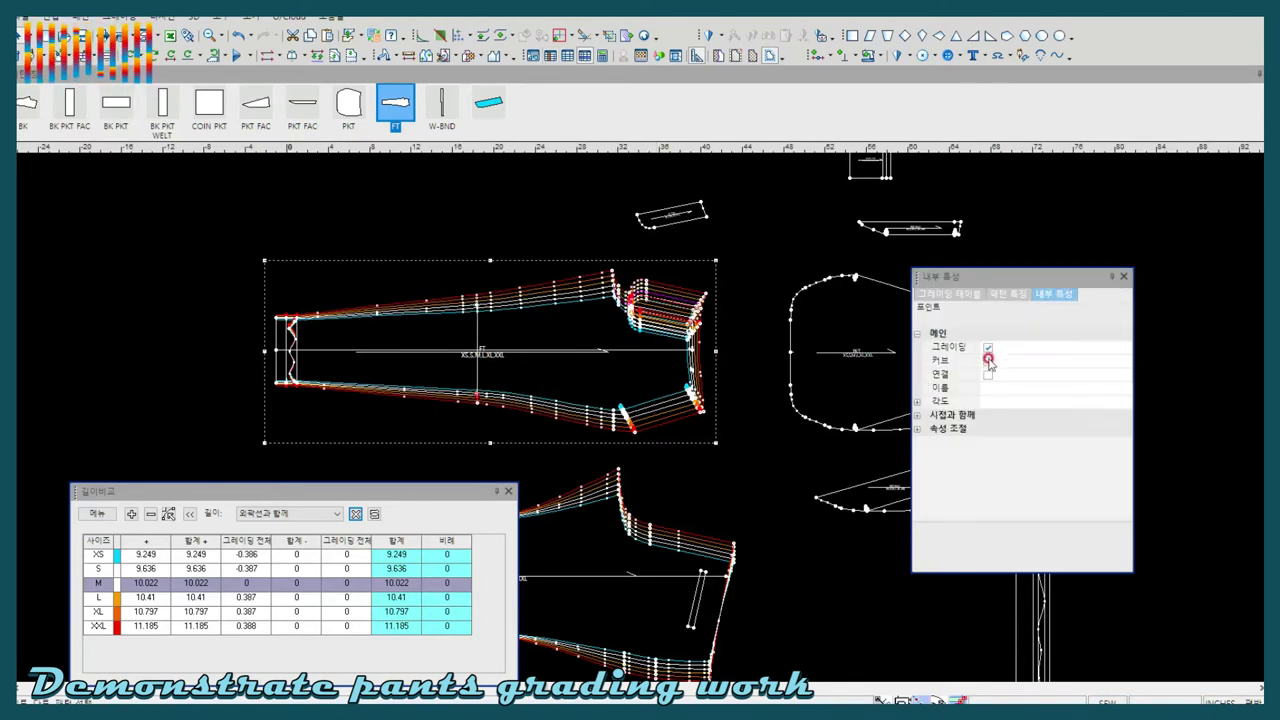
pyautogui.scroll(3, 500, 392)
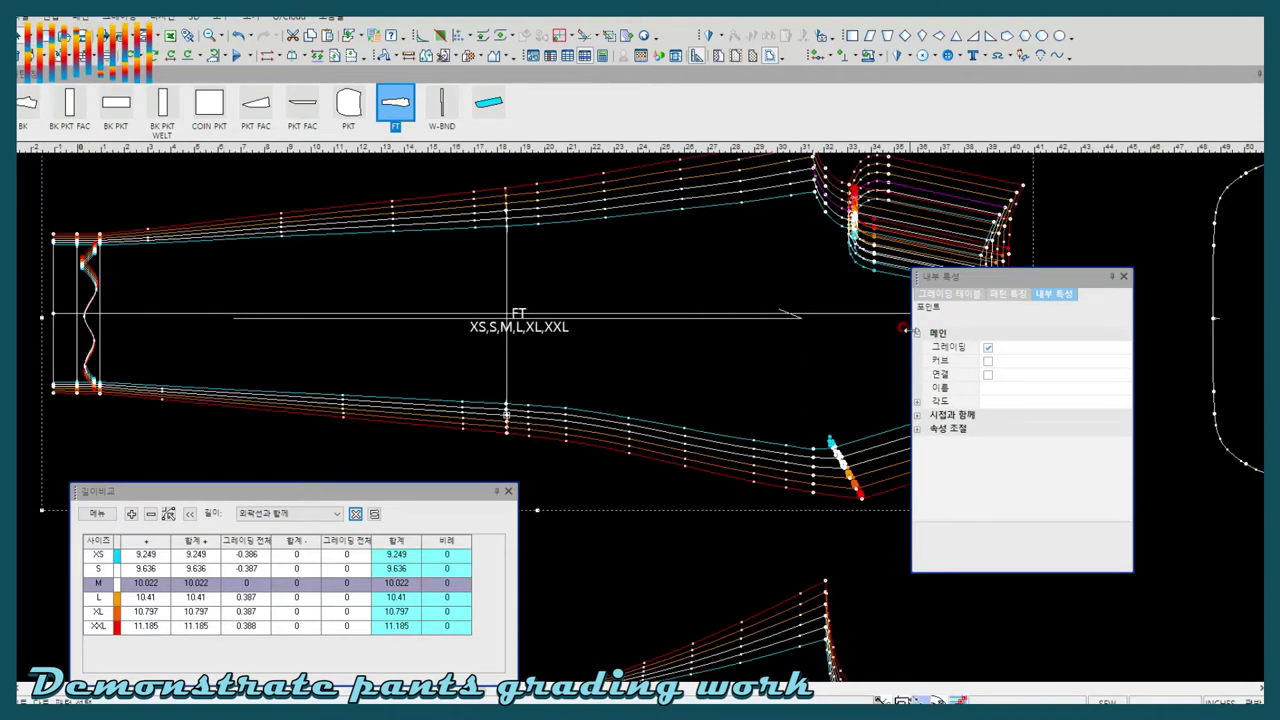
# Round the seam point's vertical grade to ±0.25
pyautogui.click(903, 328)
pyautogui.scroll(-2, 885, 383)
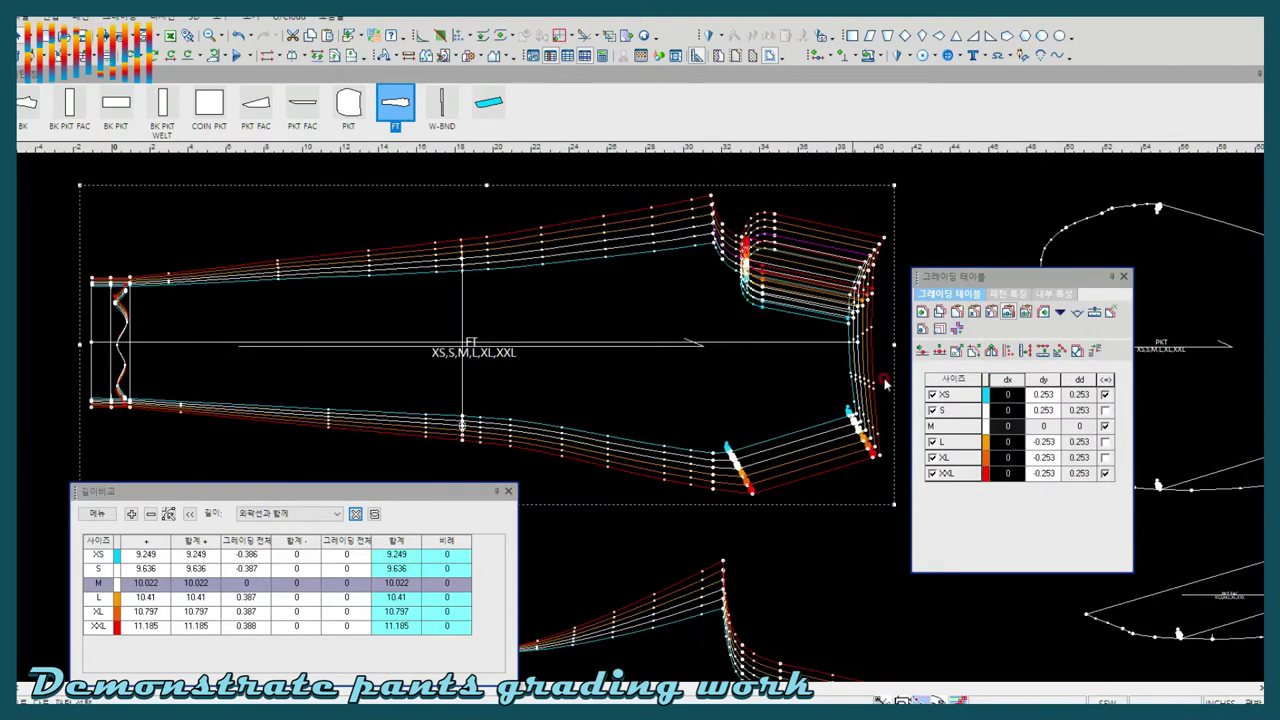
pyautogui.click(1043, 379)
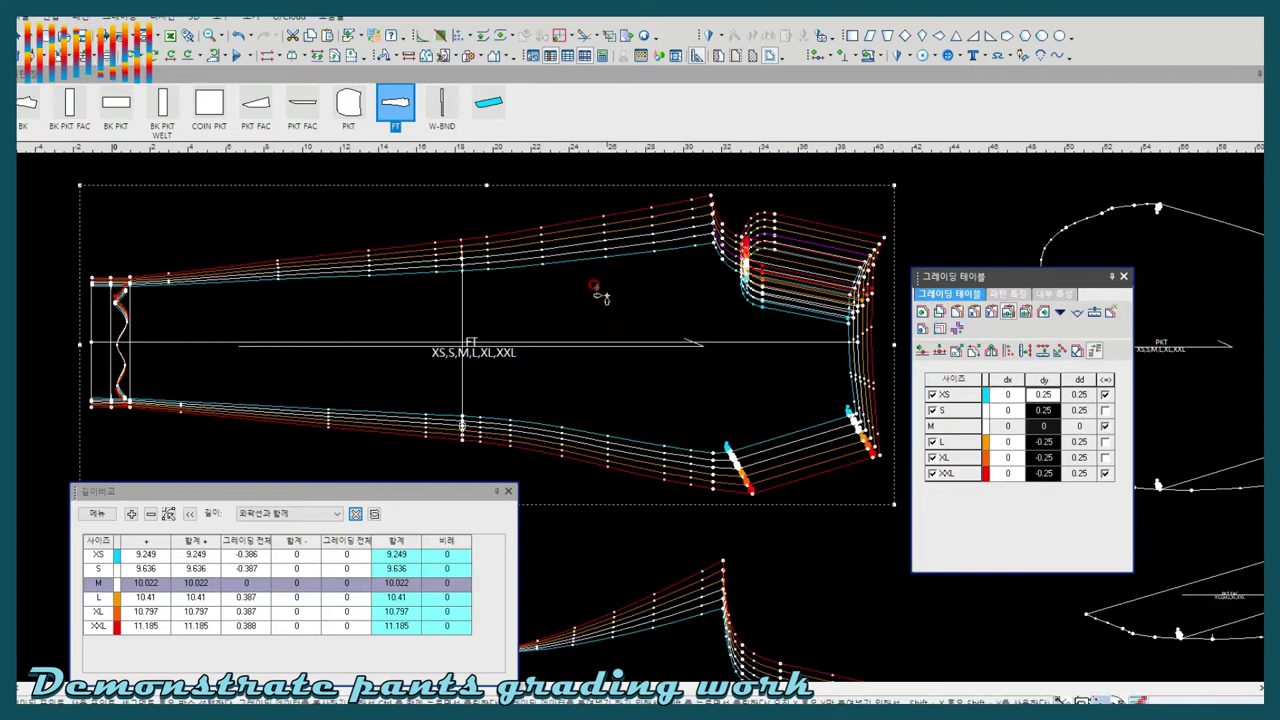
# Zero the upper leg seam point's dx grades and set its dy to -0.313 for all sizes
pyautogui.click(462, 258)
pyautogui.click(1055, 294)
pyautogui.click(948, 294)
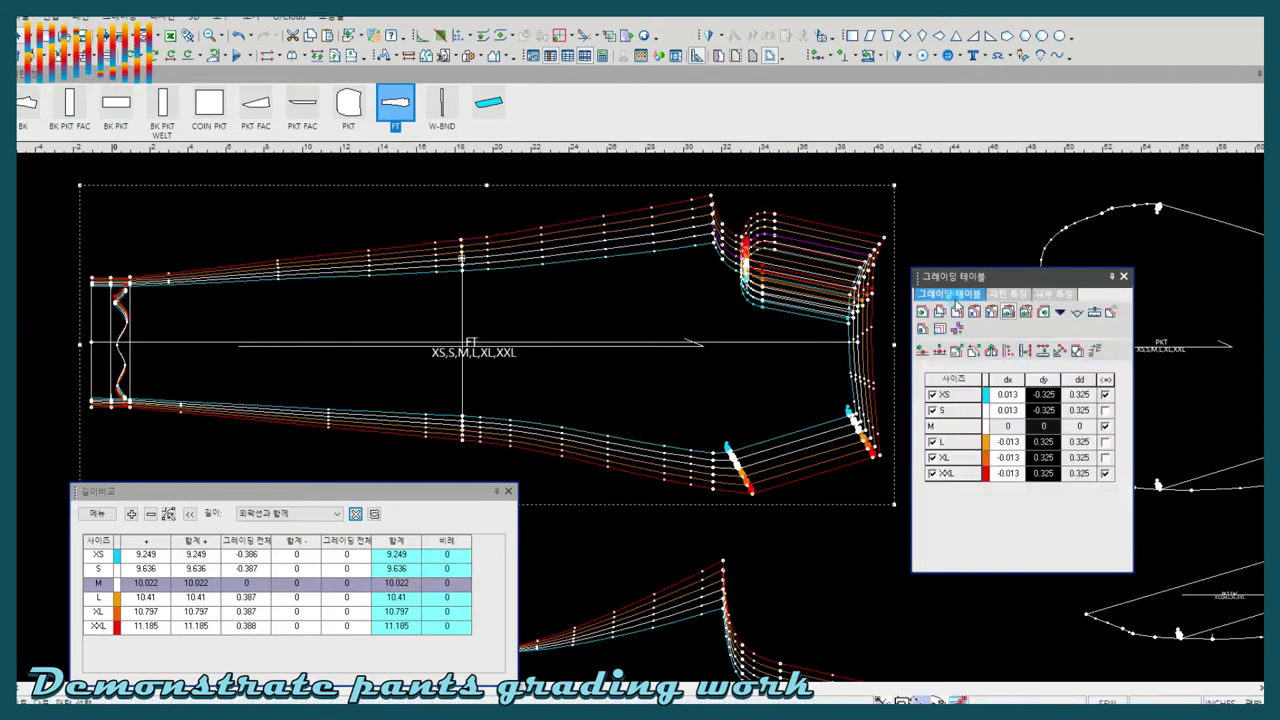
pyautogui.click(1007, 379)
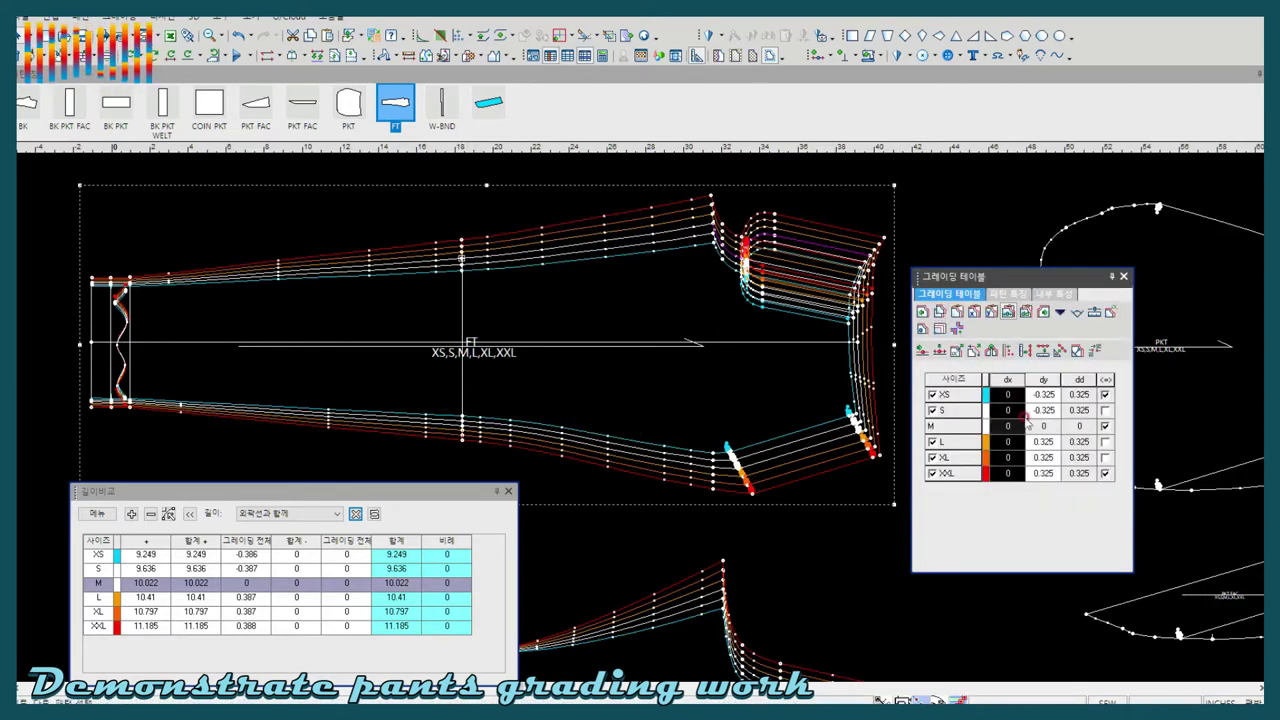
pyautogui.moveTo(1043, 394); pyautogui.dragTo(1041, 485)
pyautogui.write('.313')
pyautogui.press('Return')
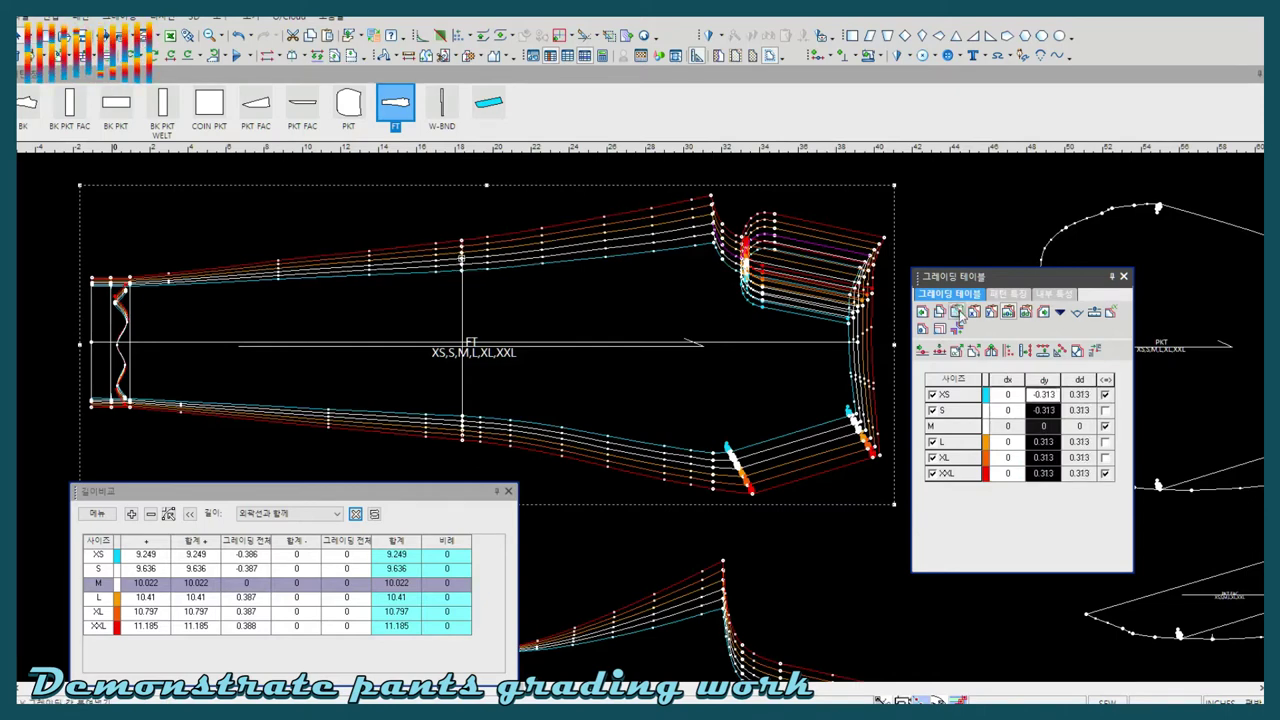
pyautogui.click(462, 425)
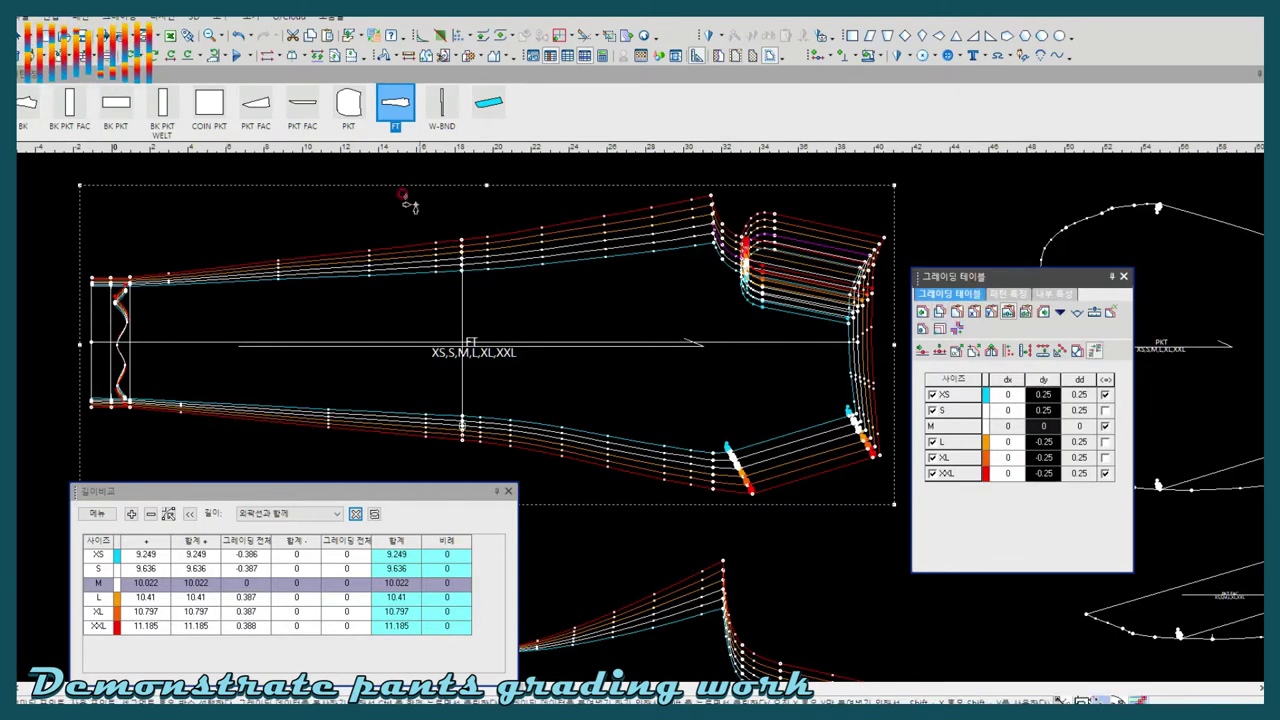
# Select points along the back panel's waist and hem and apply grading to a waist point
pyautogui.scroll(-3, 600, 290)
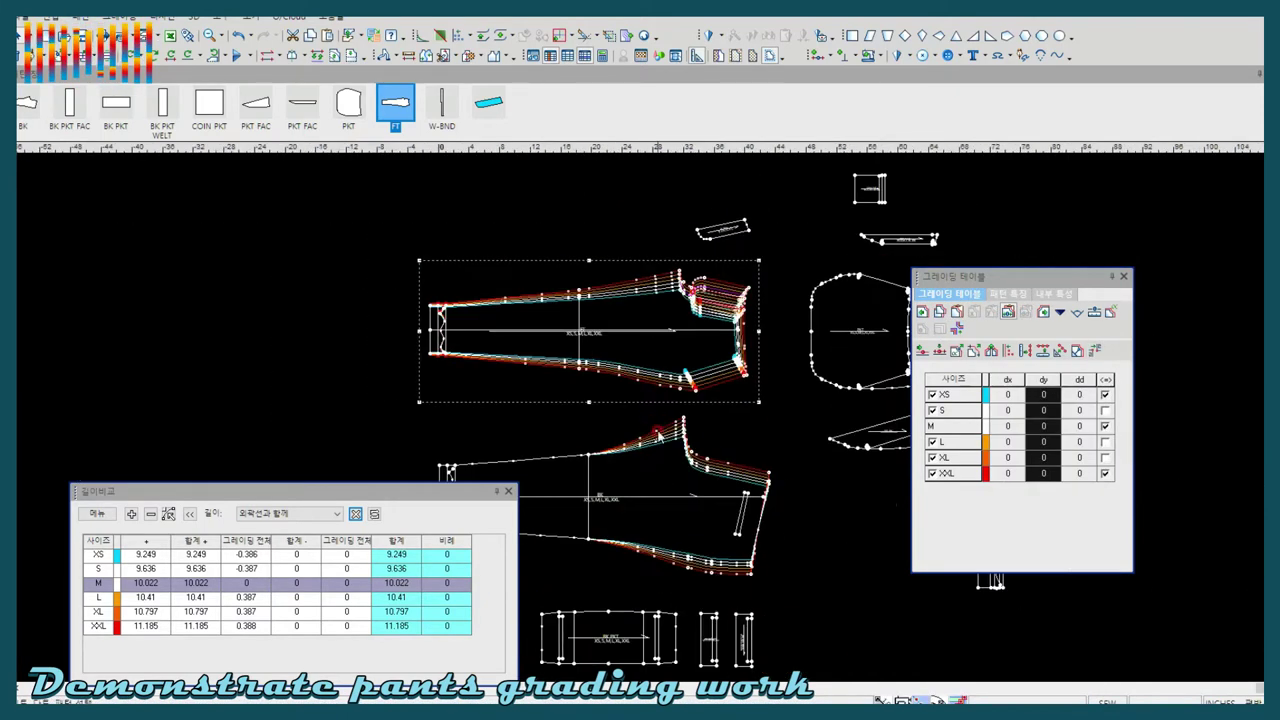
pyautogui.scroll(2, 600, 400)
pyautogui.moveTo(502, 328); pyautogui.dragTo(577, 370)
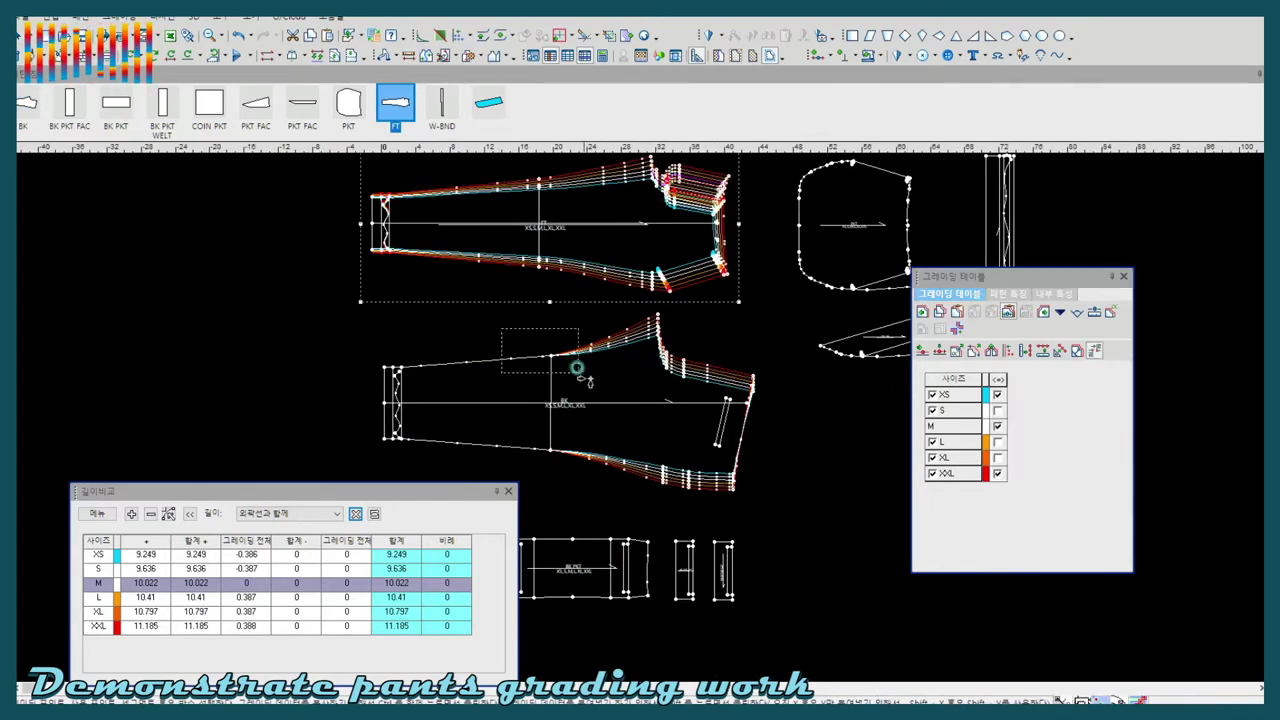
pyautogui.click(591, 397)
pyautogui.moveTo(363, 340); pyautogui.dragTo(393, 362)
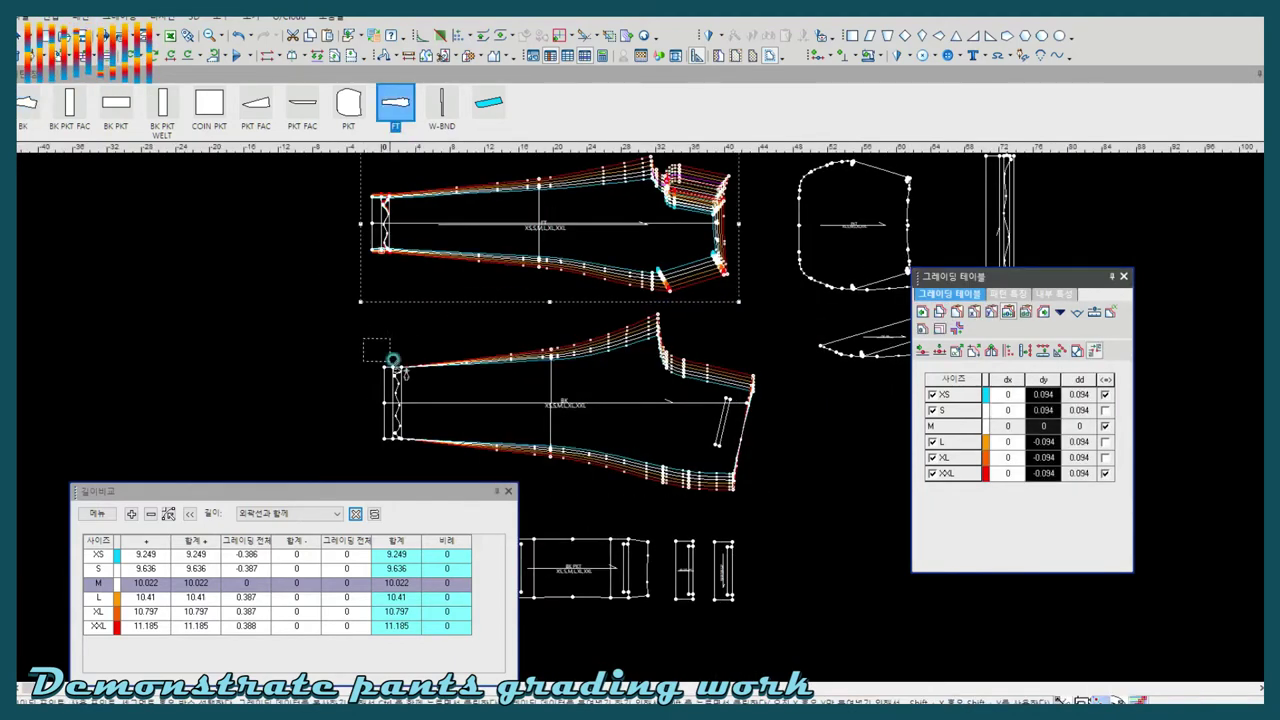
pyautogui.moveTo(345, 425); pyautogui.dragTo(428, 448)
pyautogui.scroll(-2, 390, 365)
pyautogui.scroll(3, 633, 412)
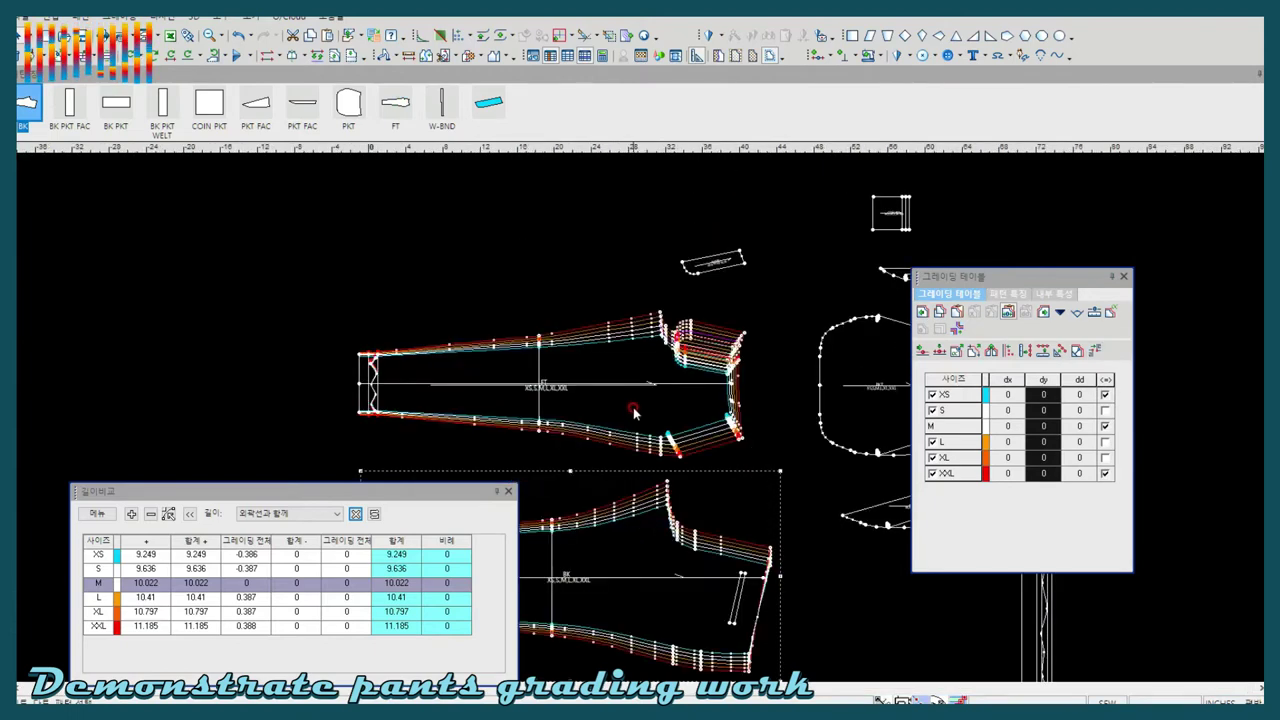
pyautogui.scroll(1, 633, 412)
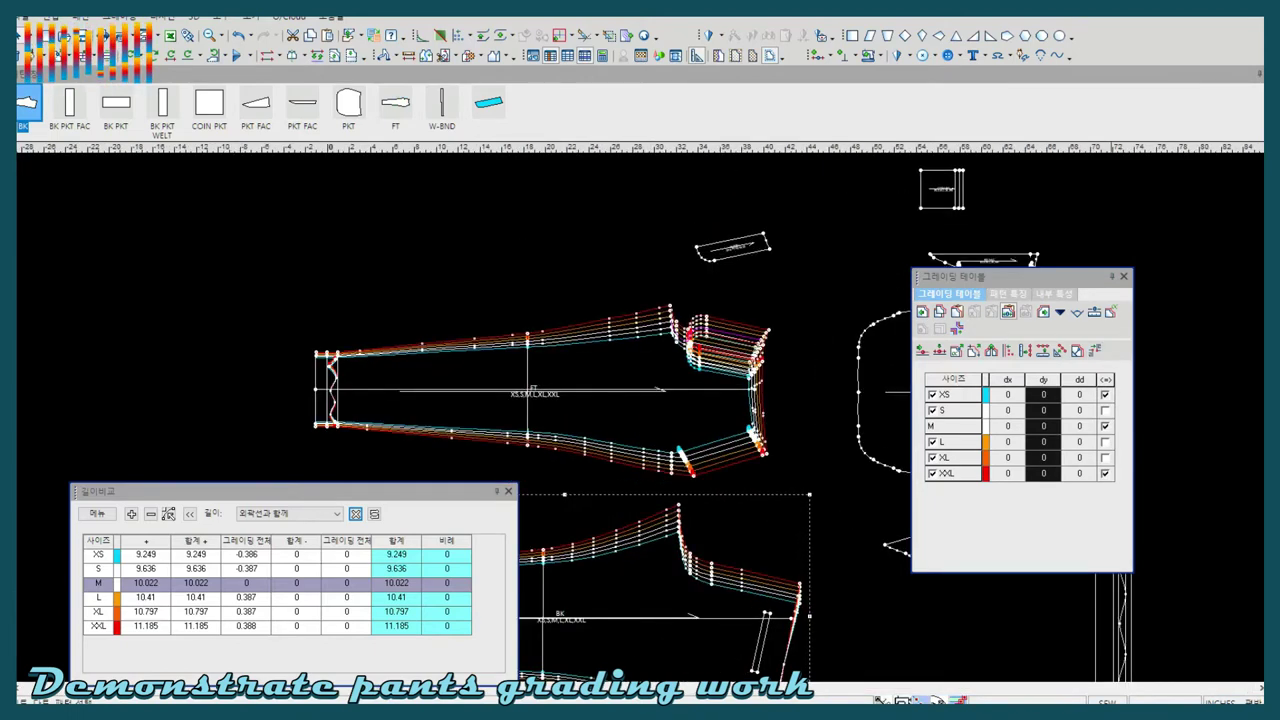
pyautogui.scroll(2, 641, 422)
# Switch between the FT and BK pieces and select the back's centre-back waist corner
pyautogui.click(616, 239)
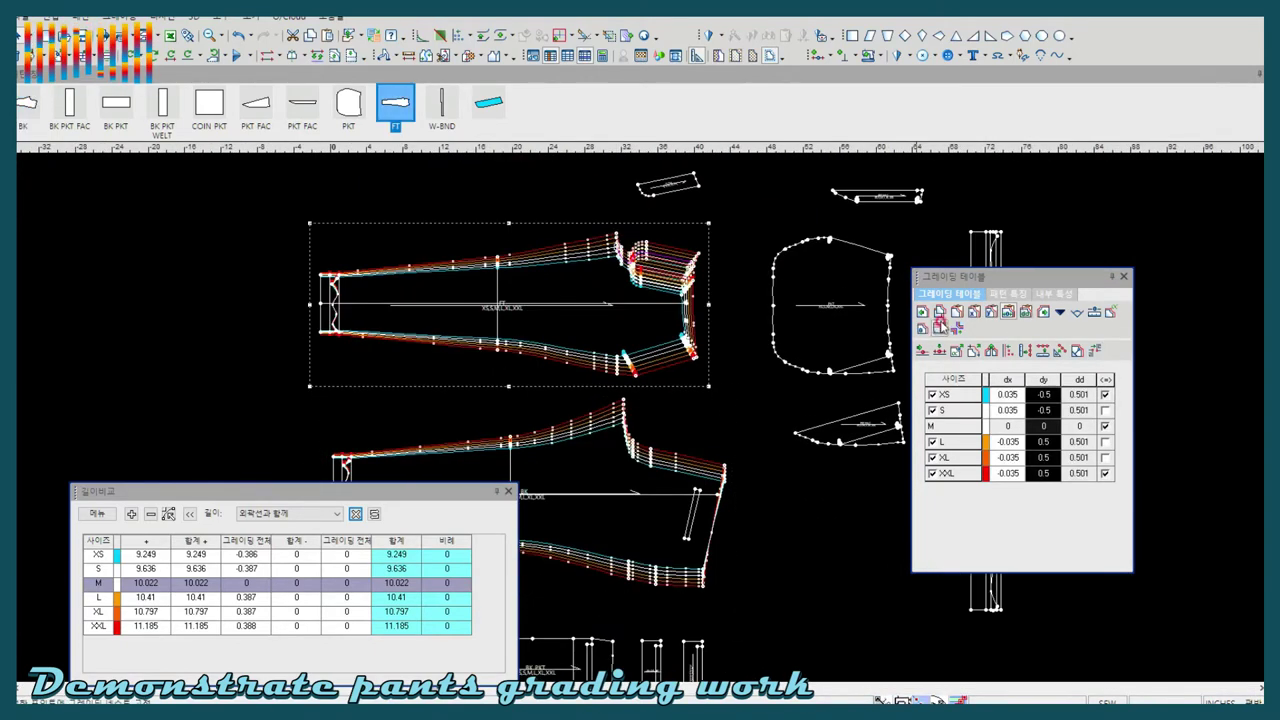
pyautogui.click(624, 406)
pyautogui.scroll(1, 640, 423)
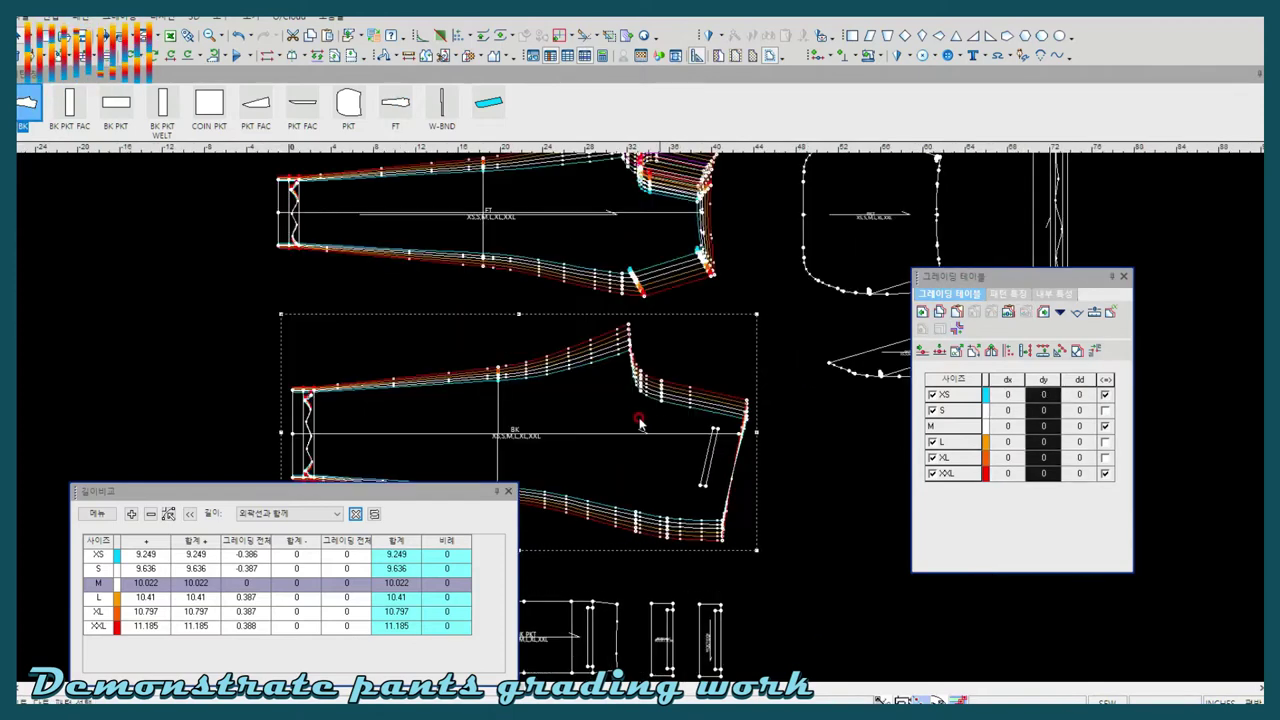
pyautogui.scroll(1, 640, 423)
pyautogui.click(657, 236)
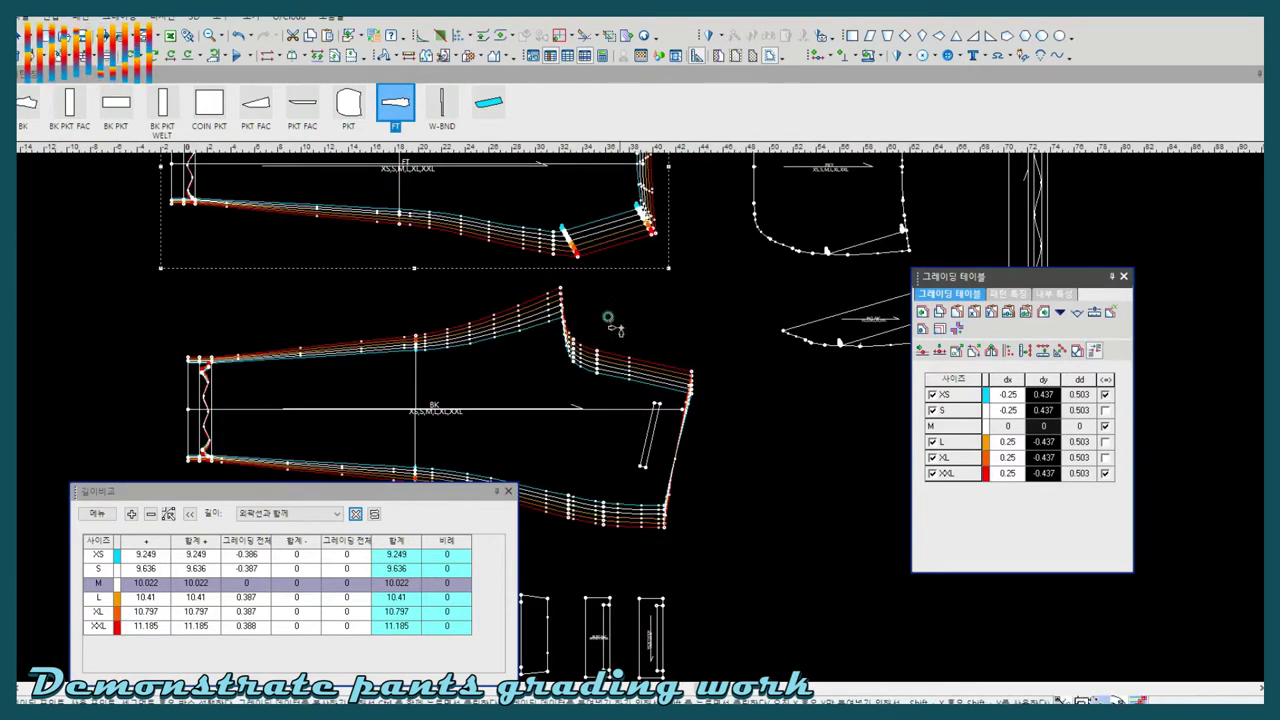
pyautogui.click(600, 397)
pyautogui.click(563, 345)
pyautogui.scroll(1, 563, 345)
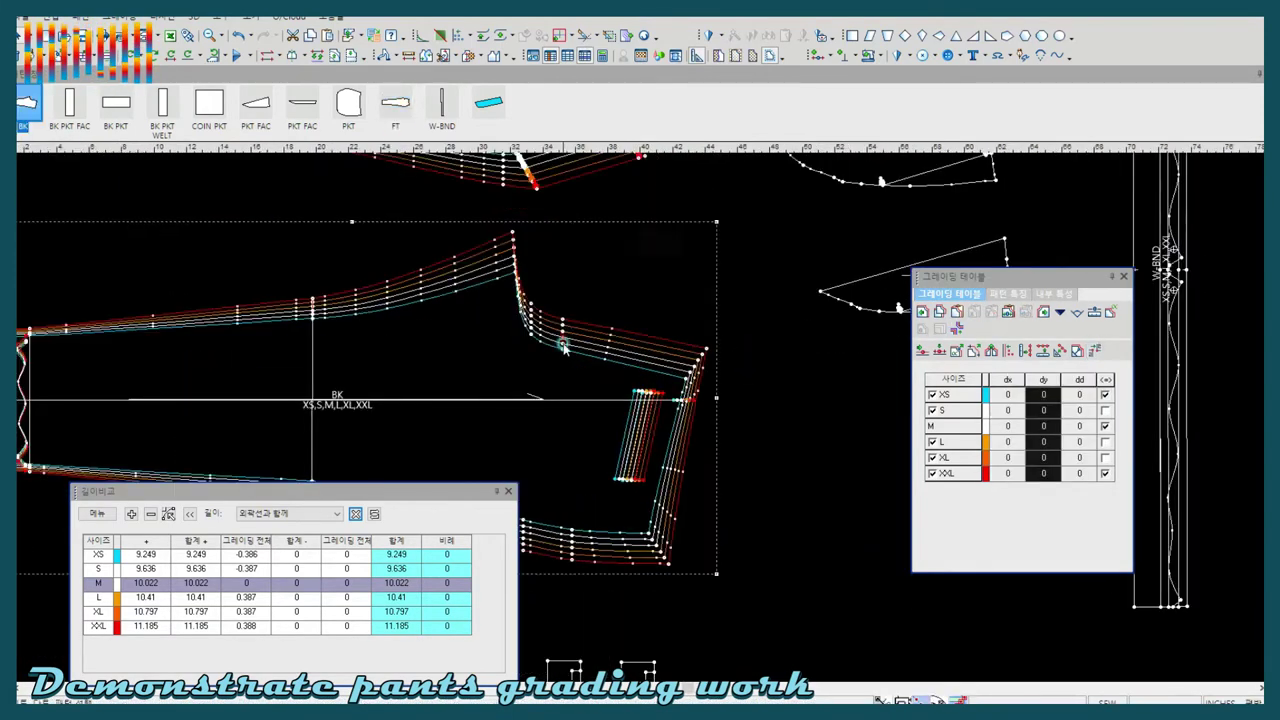
pyautogui.click(700, 333)
# Set the back corner's grade rotation angle to -13 and clear its dy grades to zero
pyautogui.click(1010, 373)
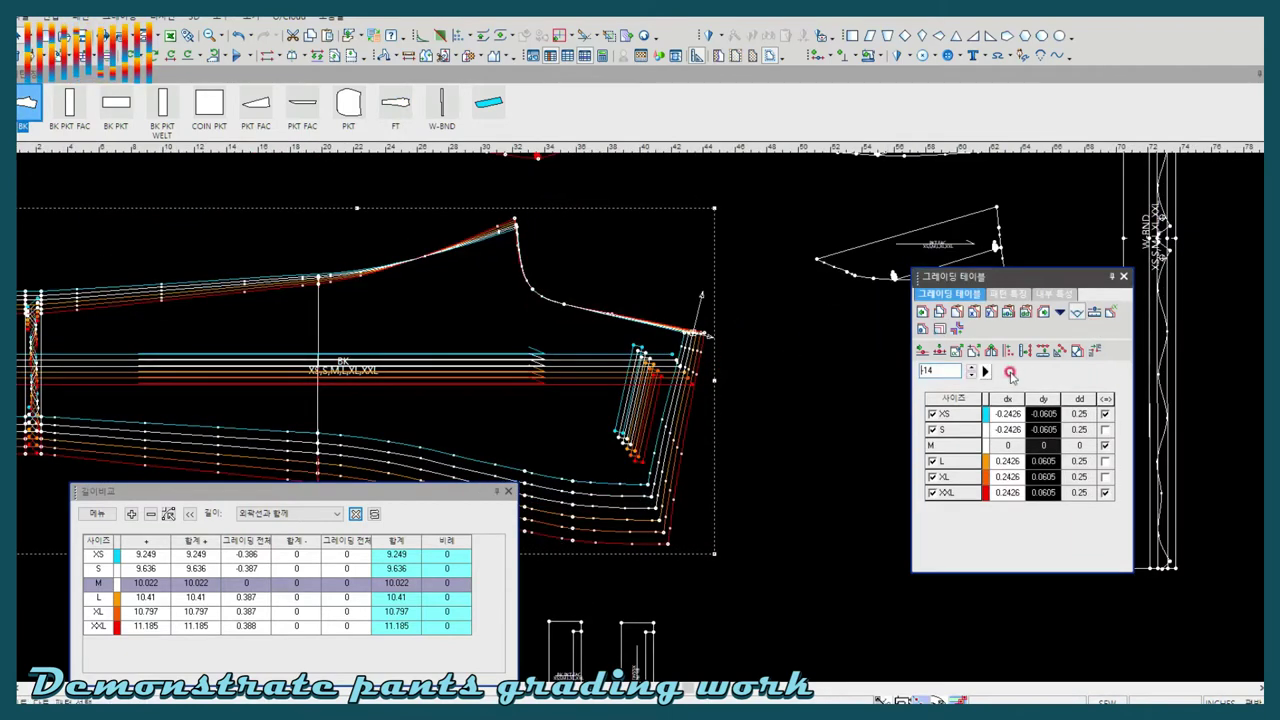
pyautogui.moveTo(1012, 376); pyautogui.dragTo(1016, 382)
pyautogui.click(1017, 377)
pyautogui.rightClick(1043, 397)
pyautogui.click(1055, 425)
pyautogui.moveTo(1006, 414)
pyautogui.mouseDown()
pyautogui.moveTo(997, 503)
pyautogui.moveTo(1008, 503)
pyautogui.mouseUp()
# Regrade the centre-back waist corner to ±0.35 in x and ±0.3654 in y, checking crotch length
pyautogui.click(672, 343)
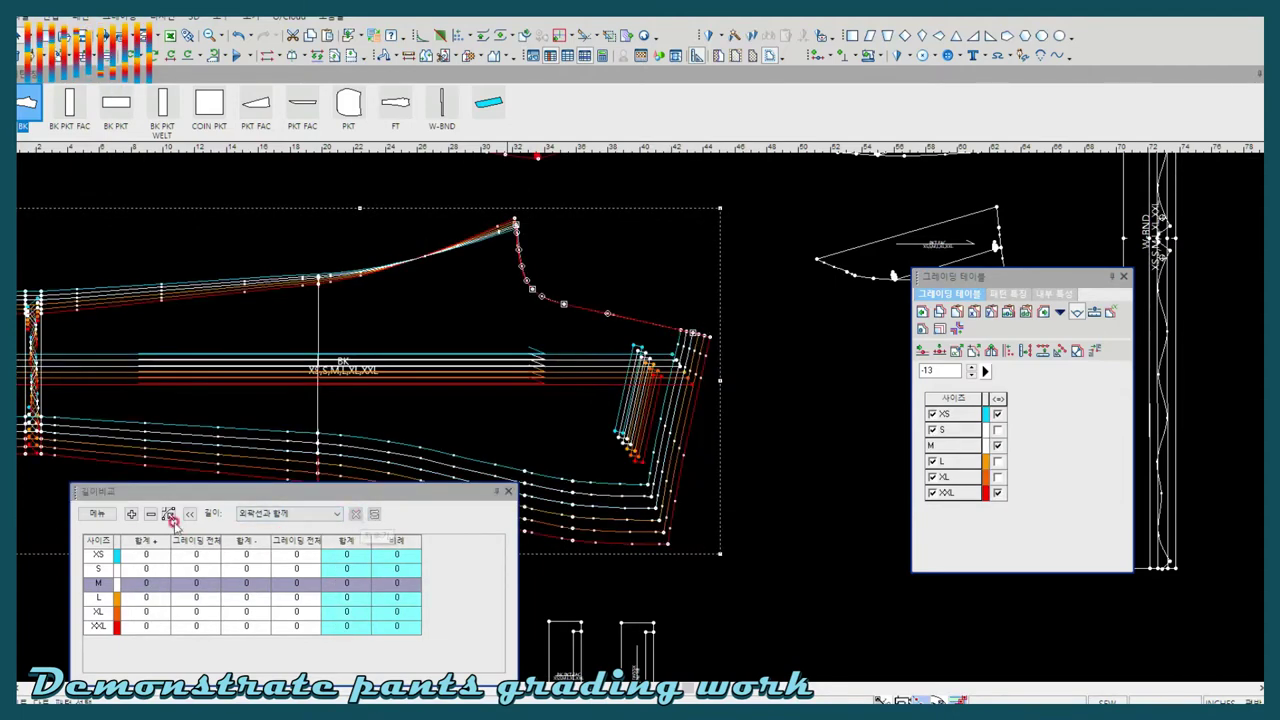
pyautogui.click(704, 349)
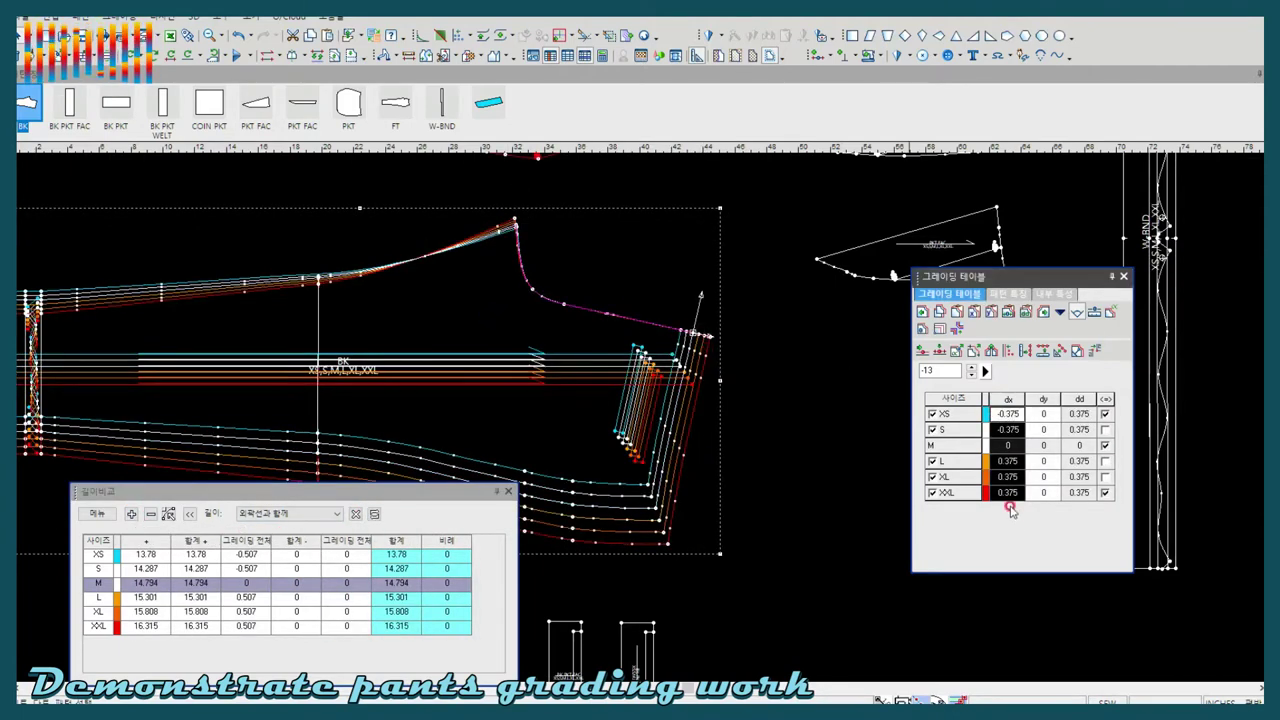
pyautogui.click(940, 350)
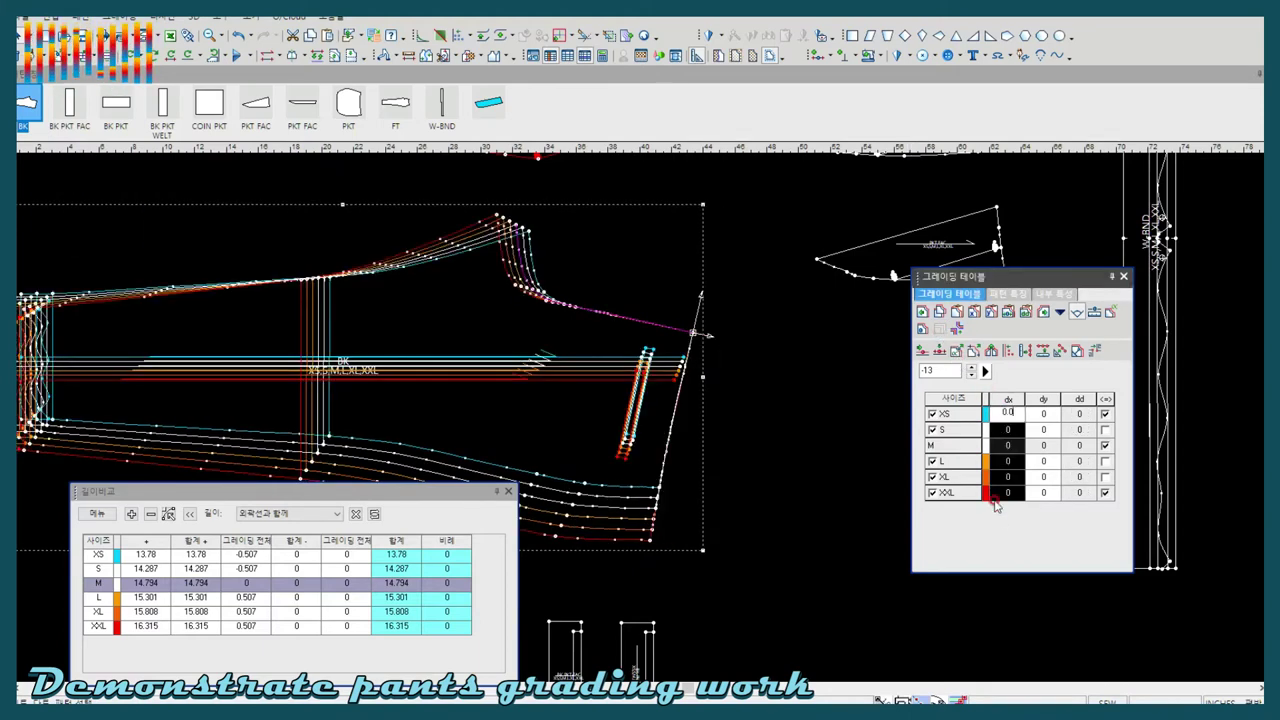
pyautogui.rightClick(1008, 413)
pyautogui.click(1050, 428)
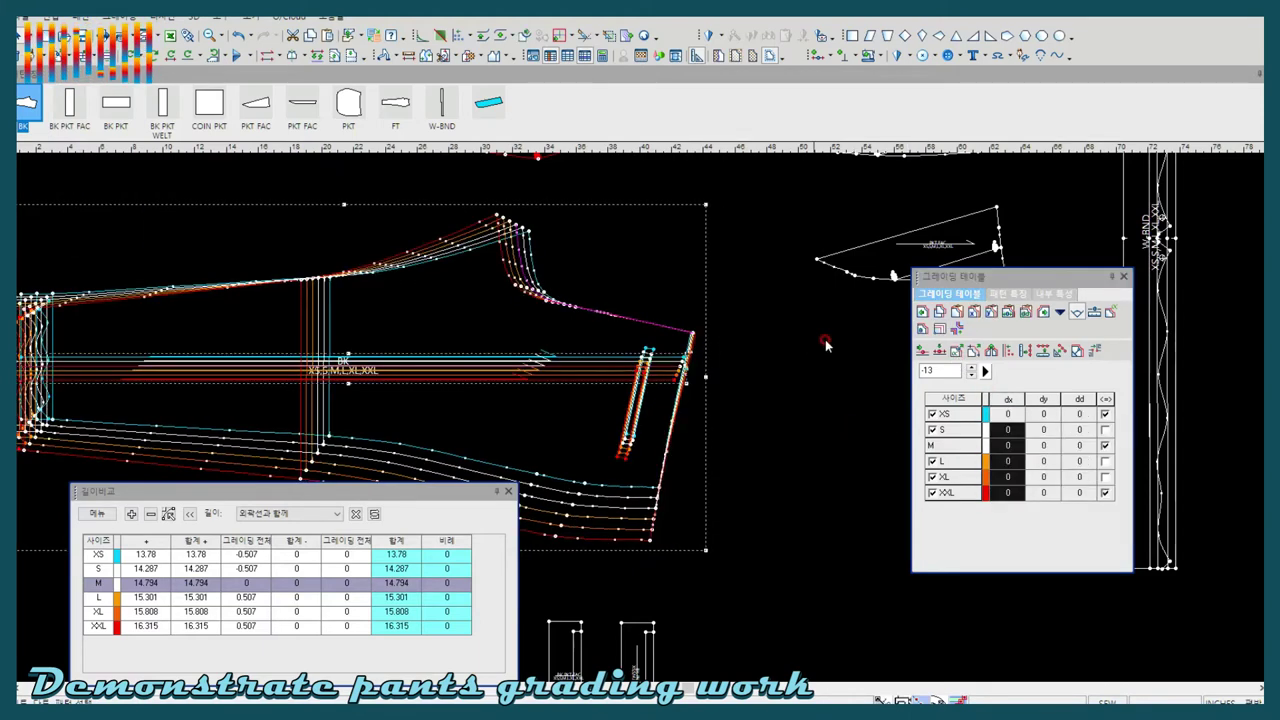
pyautogui.click(940, 328)
pyautogui.click(97, 235)
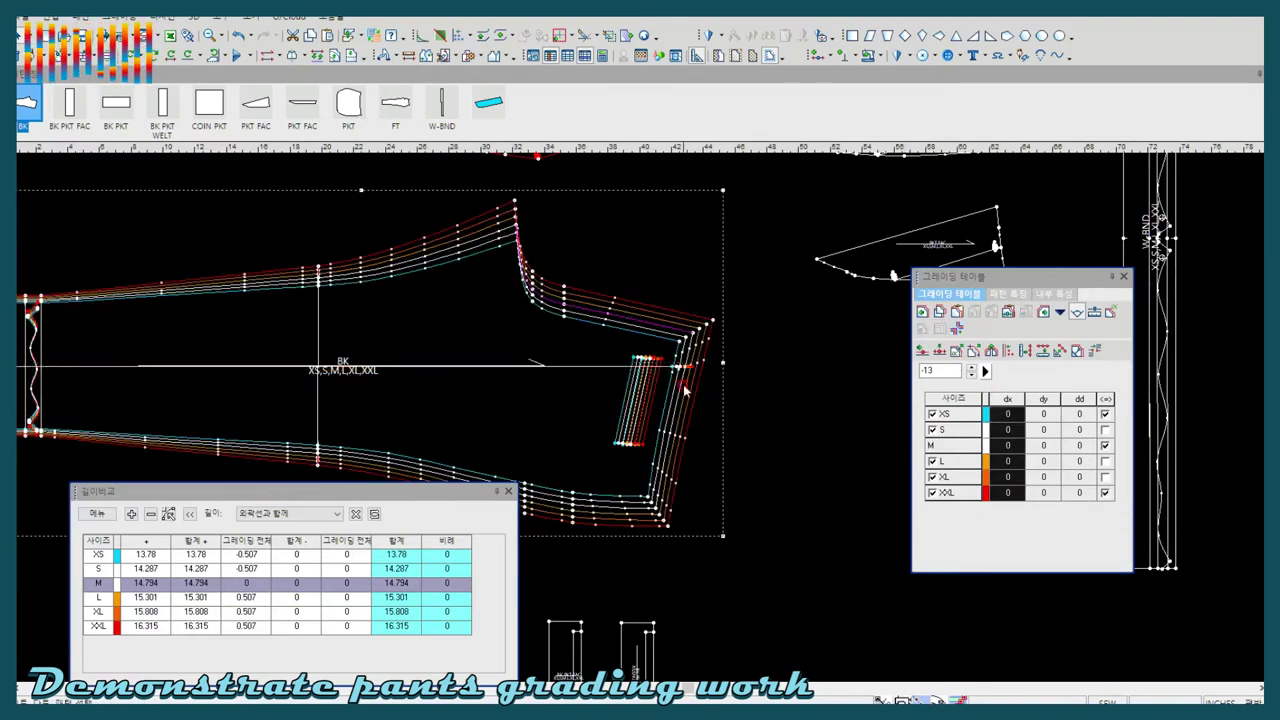
pyautogui.click(372, 515)
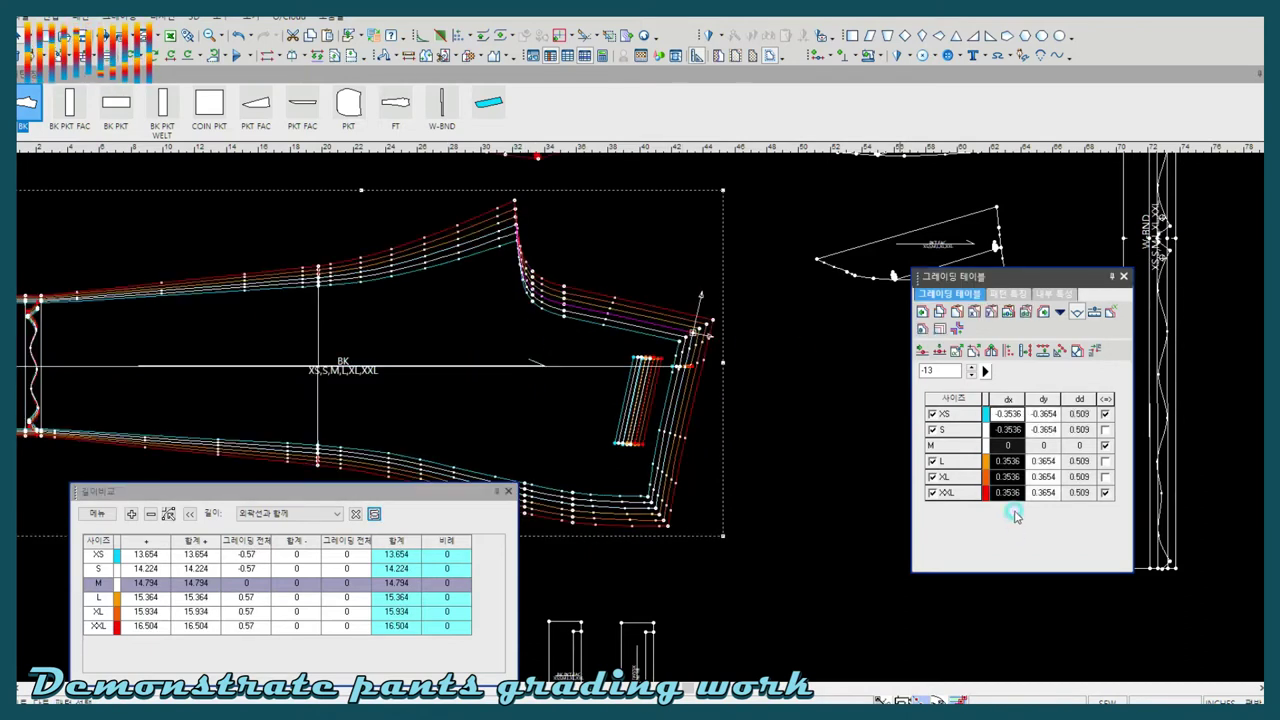
pyautogui.click(376, 518)
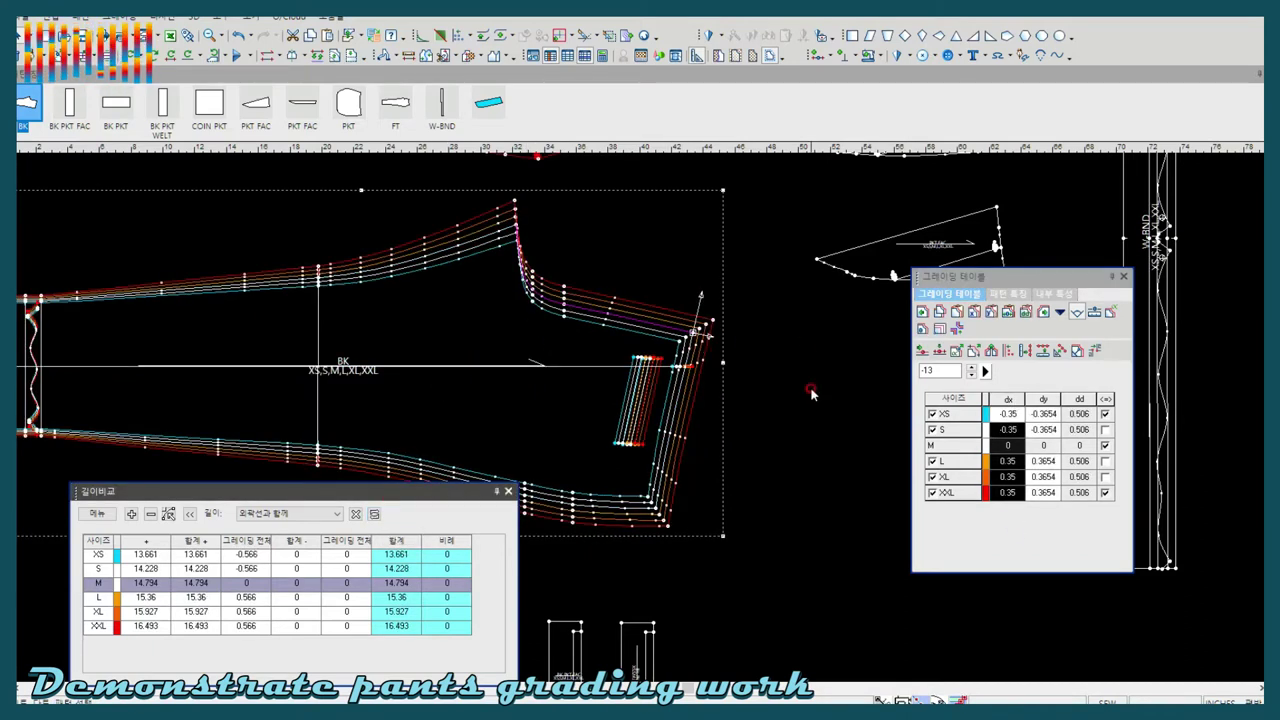
pyautogui.click(704, 370)
pyautogui.scroll(-2, 704, 370)
# Match back segment BK-5-6's length to front segment FT-5-6 and confirm
pyautogui.click(566, 277)
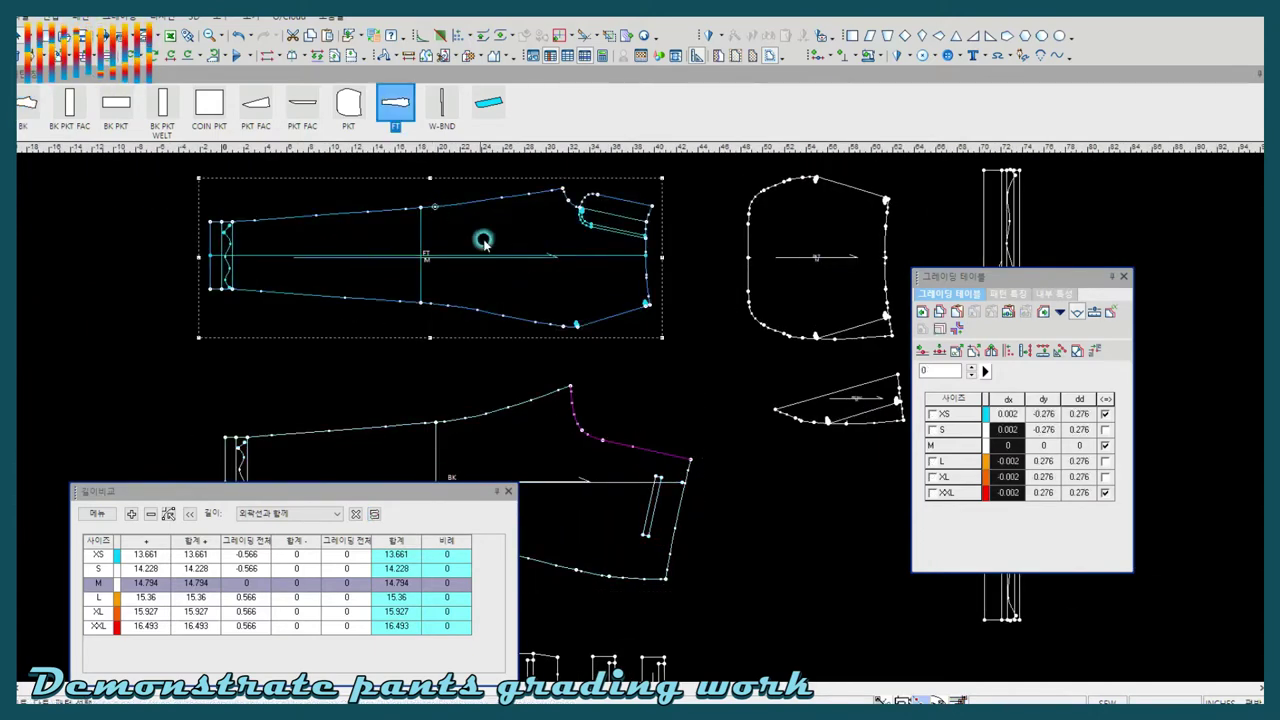
pyautogui.click(956, 330)
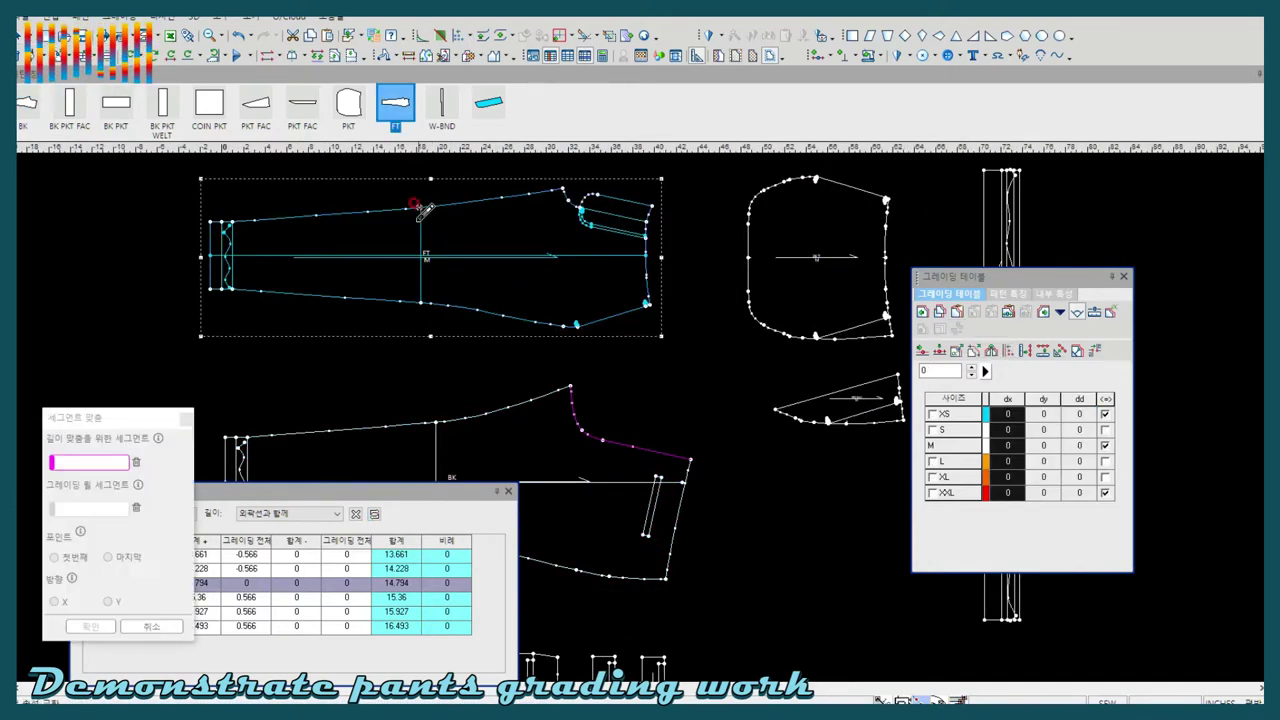
pyautogui.click(560, 188)
pyautogui.click(434, 414)
pyautogui.click(566, 378)
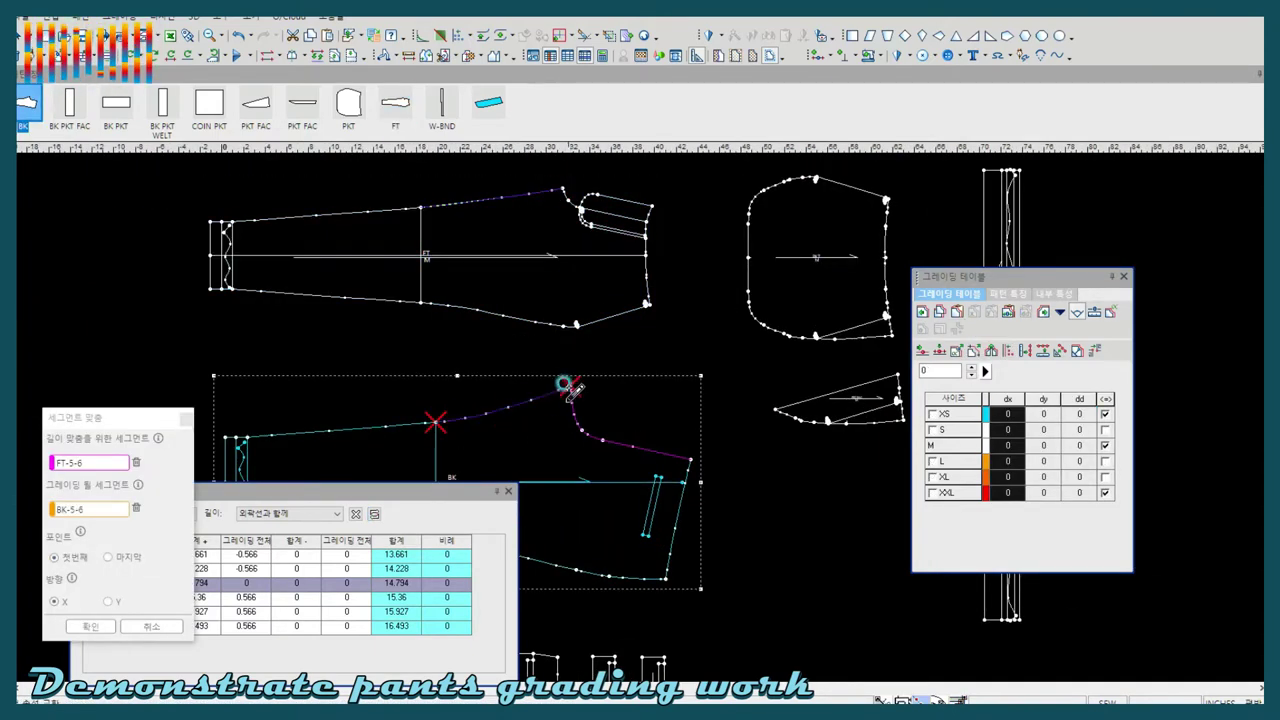
pyautogui.click(90, 626)
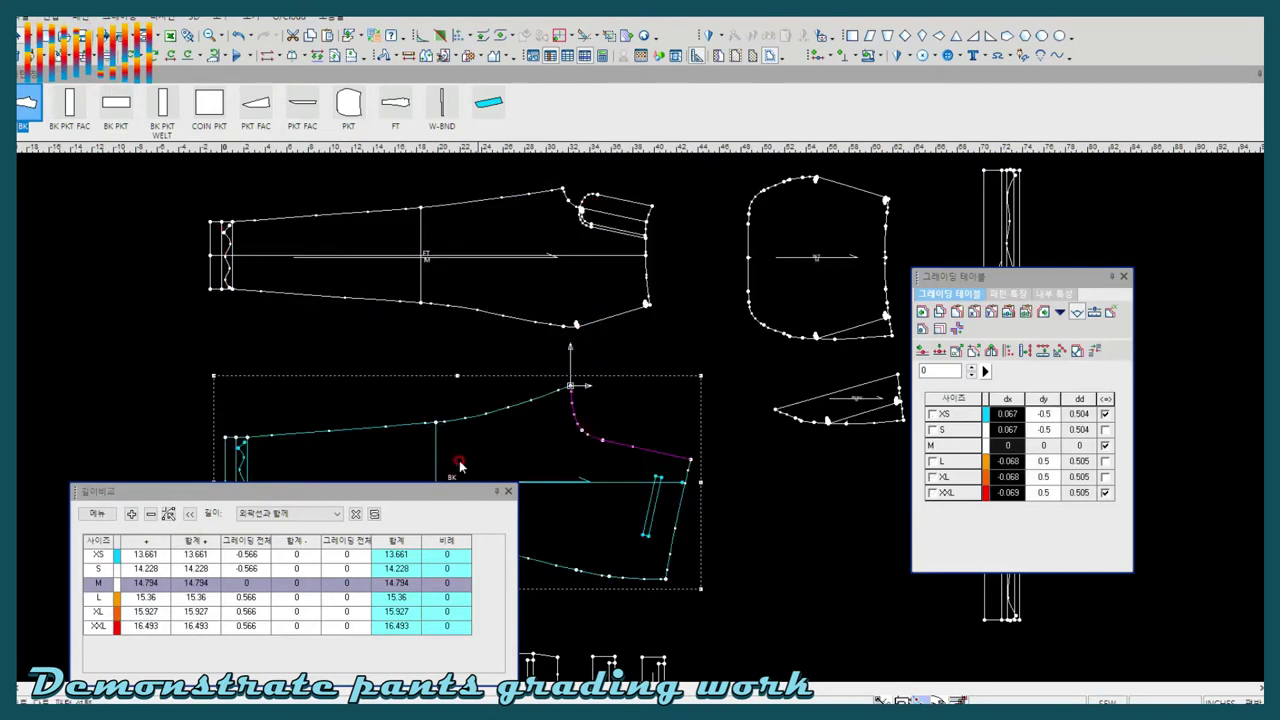
# Regrade the centre-back waist corner to ±0.4 in x, rotating the grade -13° for ±0.282 in y
pyautogui.click(699, 457)
pyautogui.scroll(2, 738, 575)
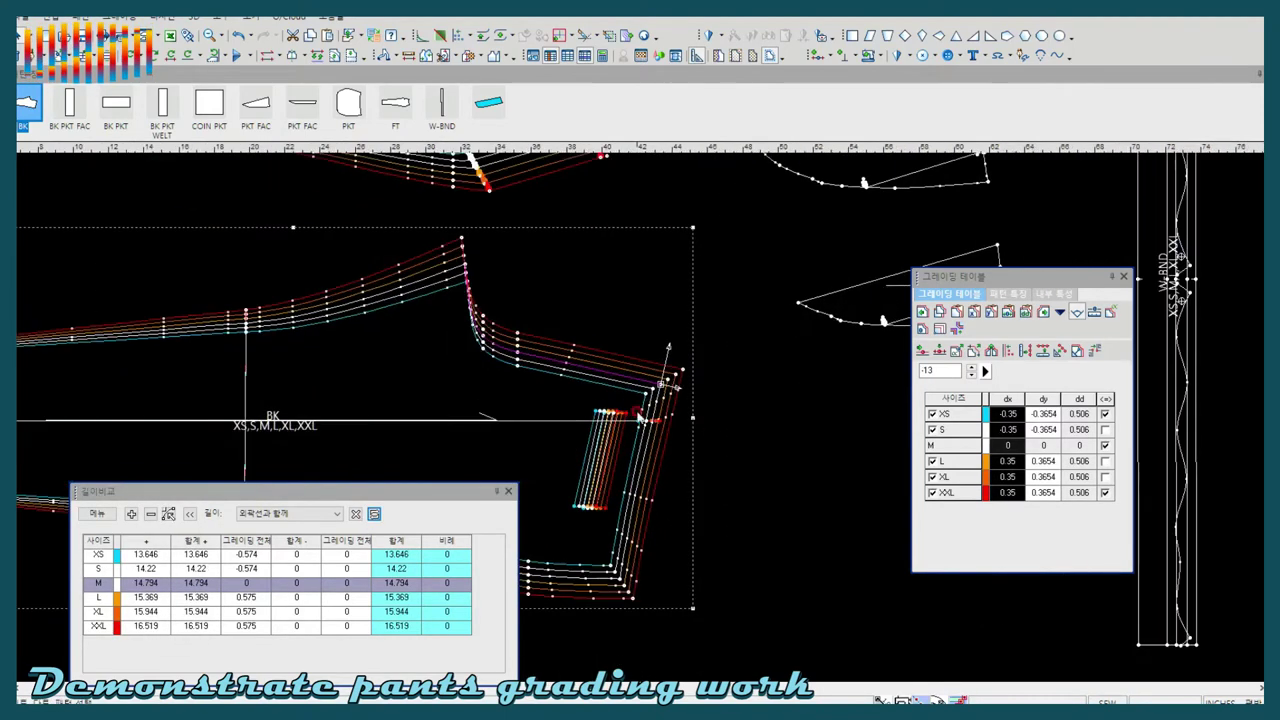
pyautogui.click(1010, 415)
pyautogui.write('-0.34')
pyautogui.press('Return')
pyautogui.click(375, 513)
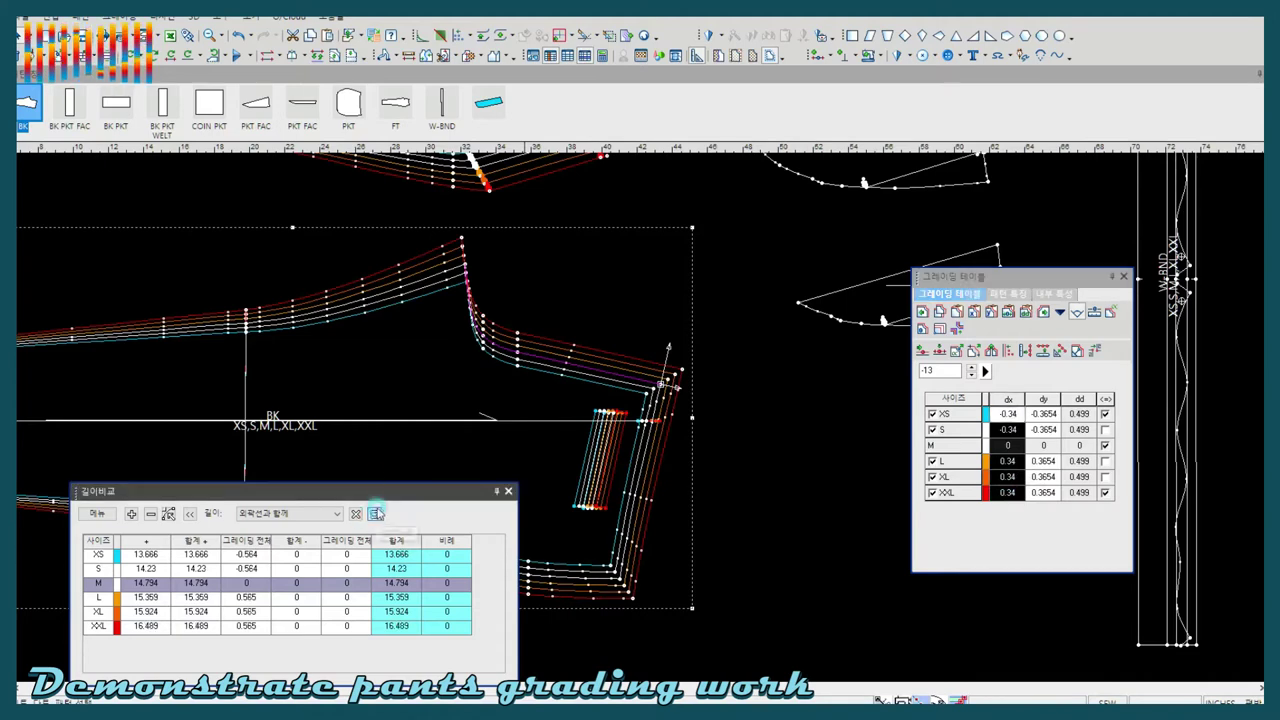
pyautogui.click(1013, 514)
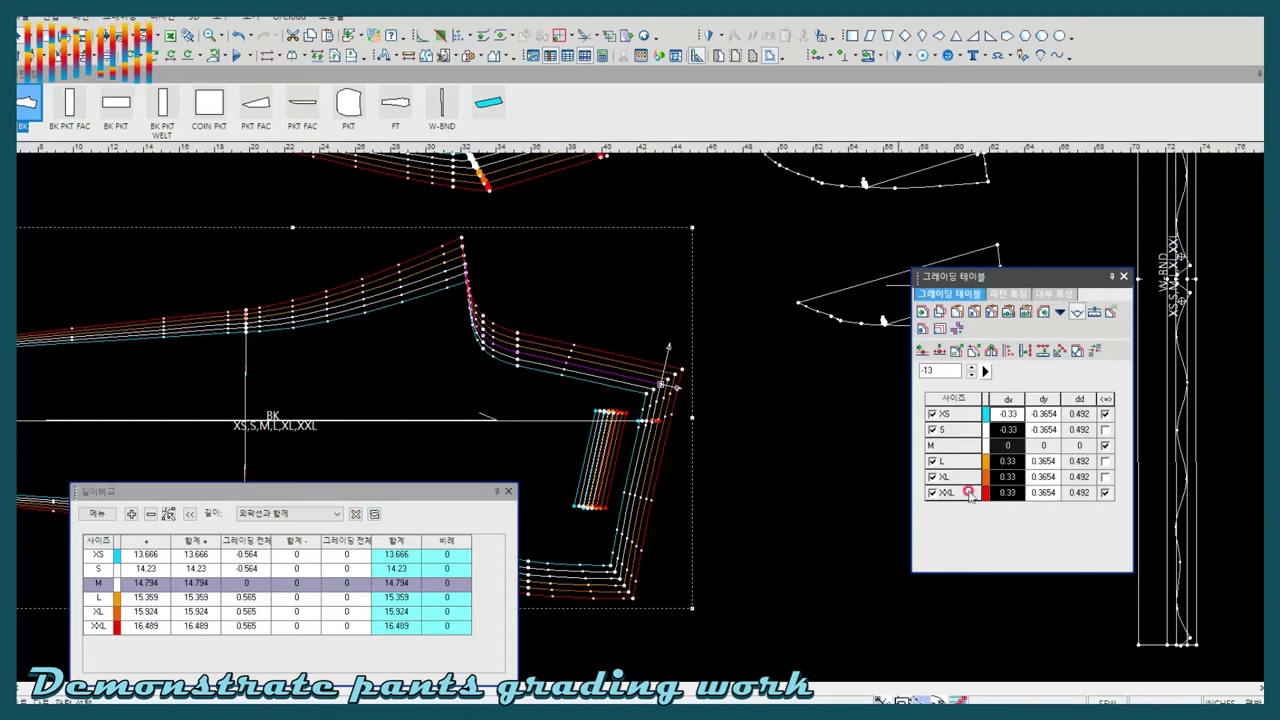
pyautogui.click(973, 379)
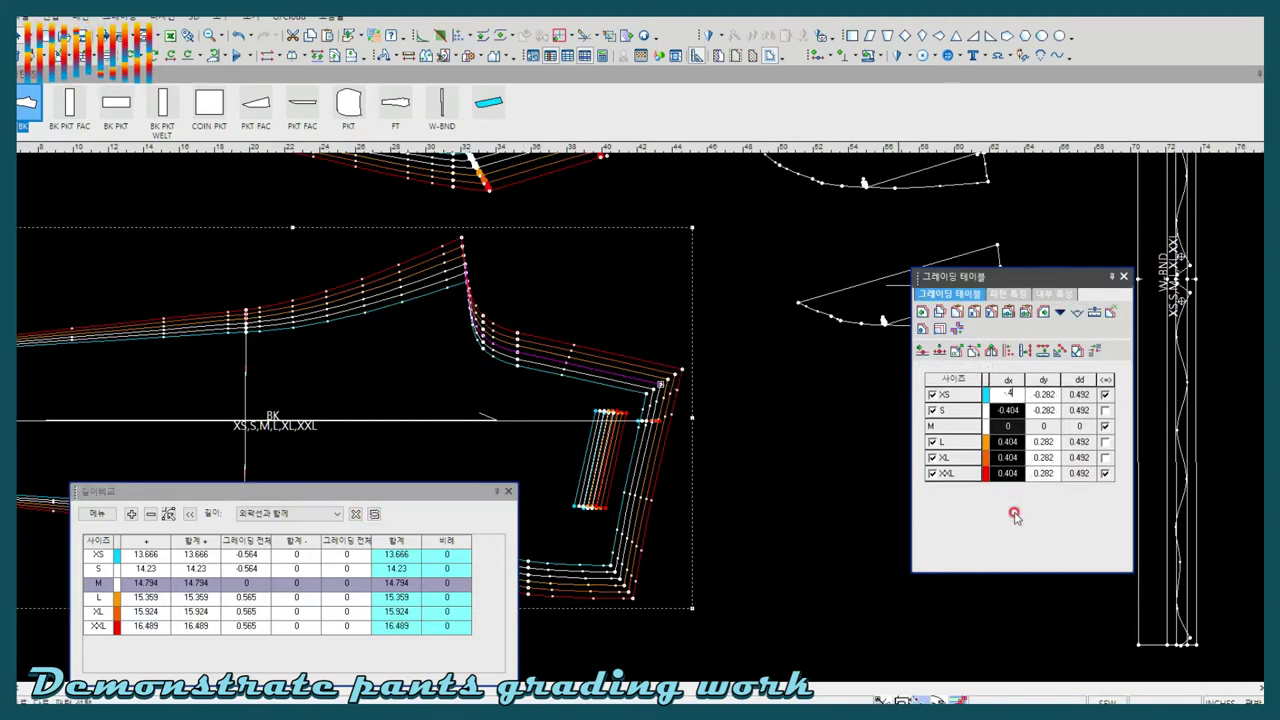
pyautogui.press('Return')
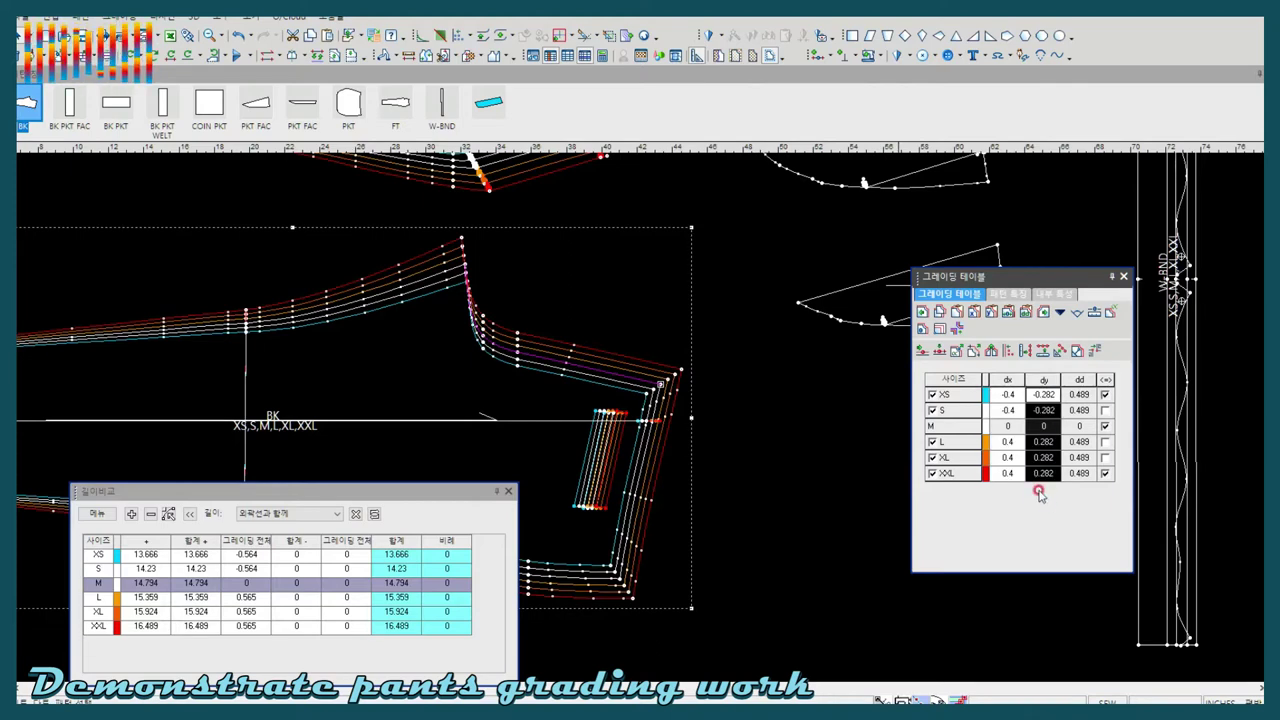
pyautogui.write('-0.28')
pyautogui.click(940, 328)
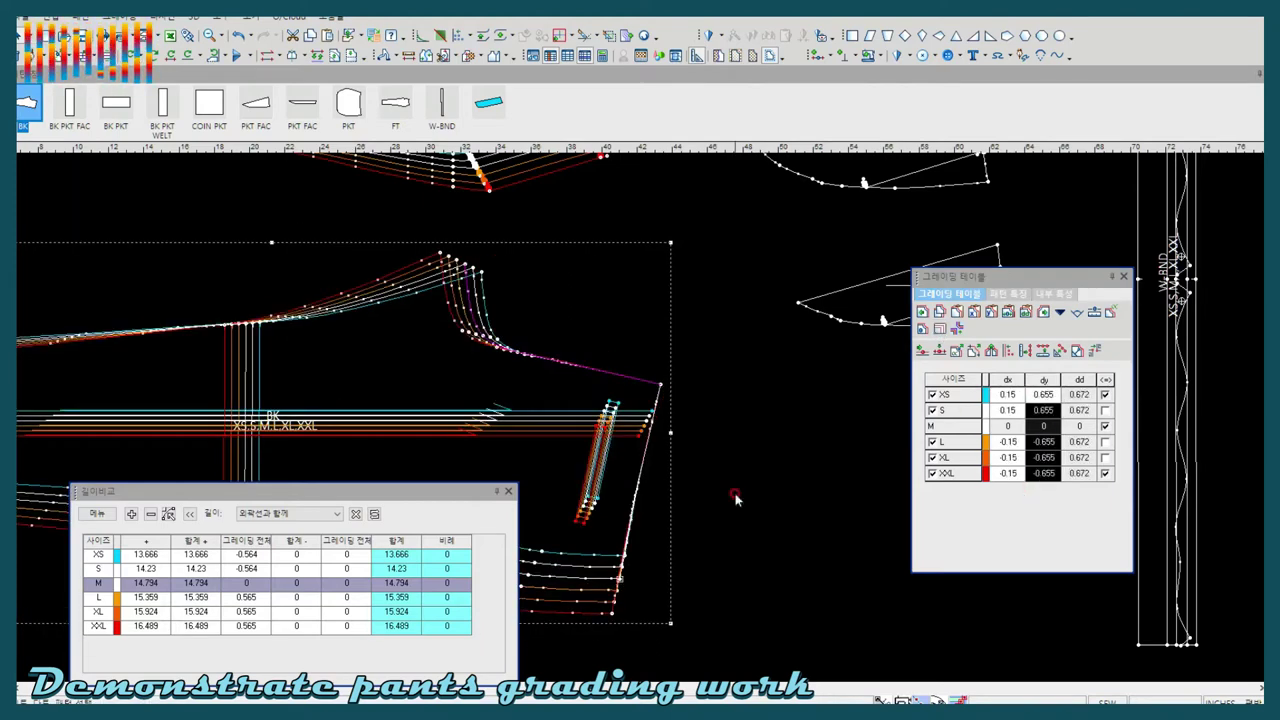
# Give the selected back waist point a ±0.03 vertical grade
pyautogui.click(578, 412)
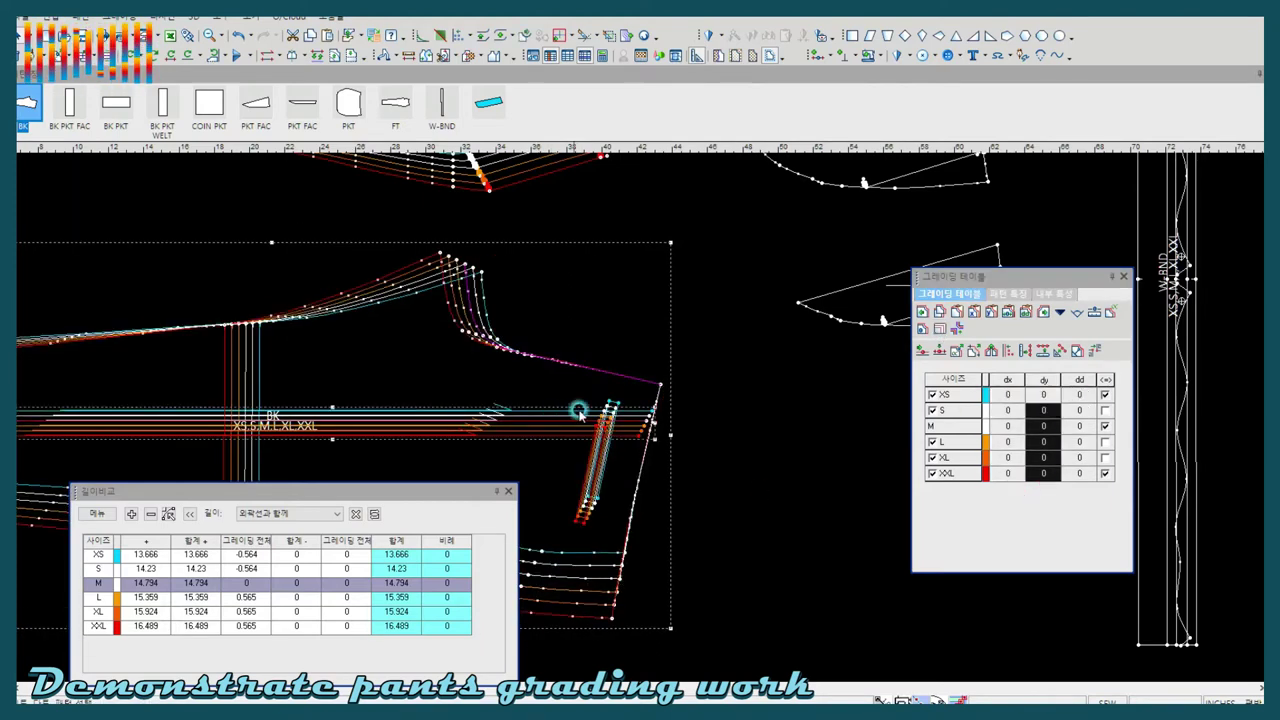
pyautogui.click(650, 397)
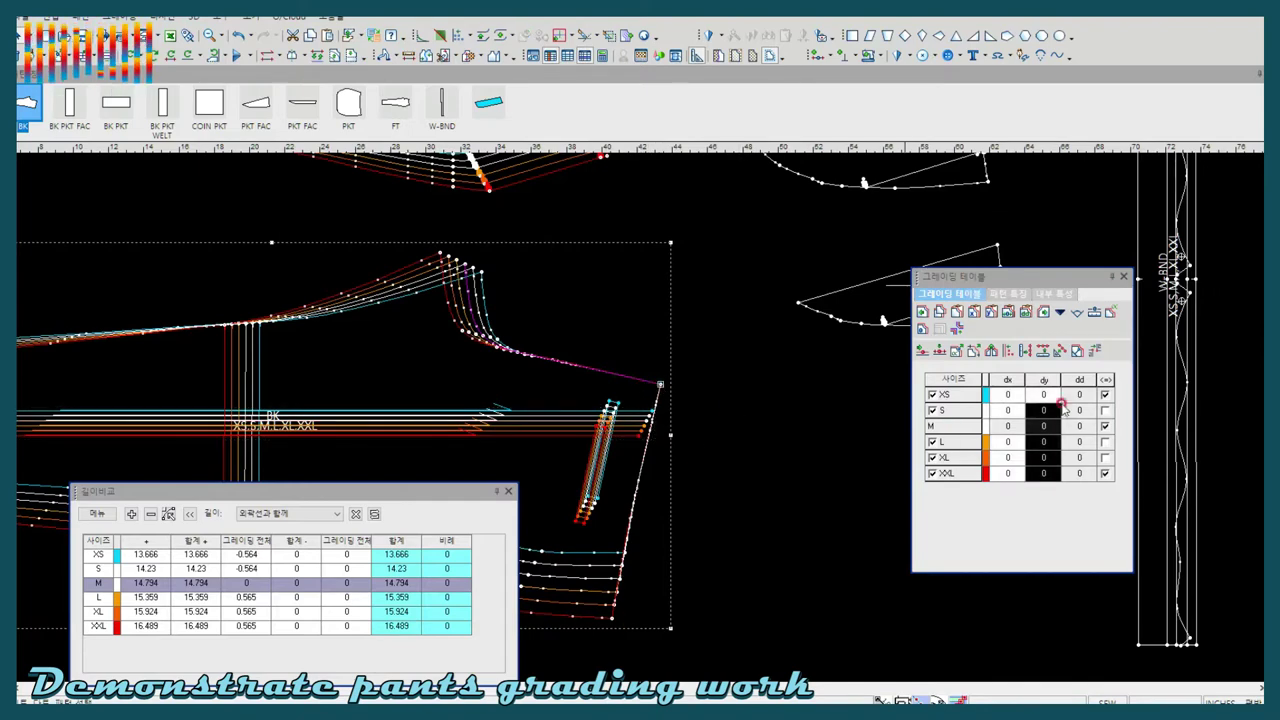
pyautogui.click(1040, 492)
pyautogui.press('Return')
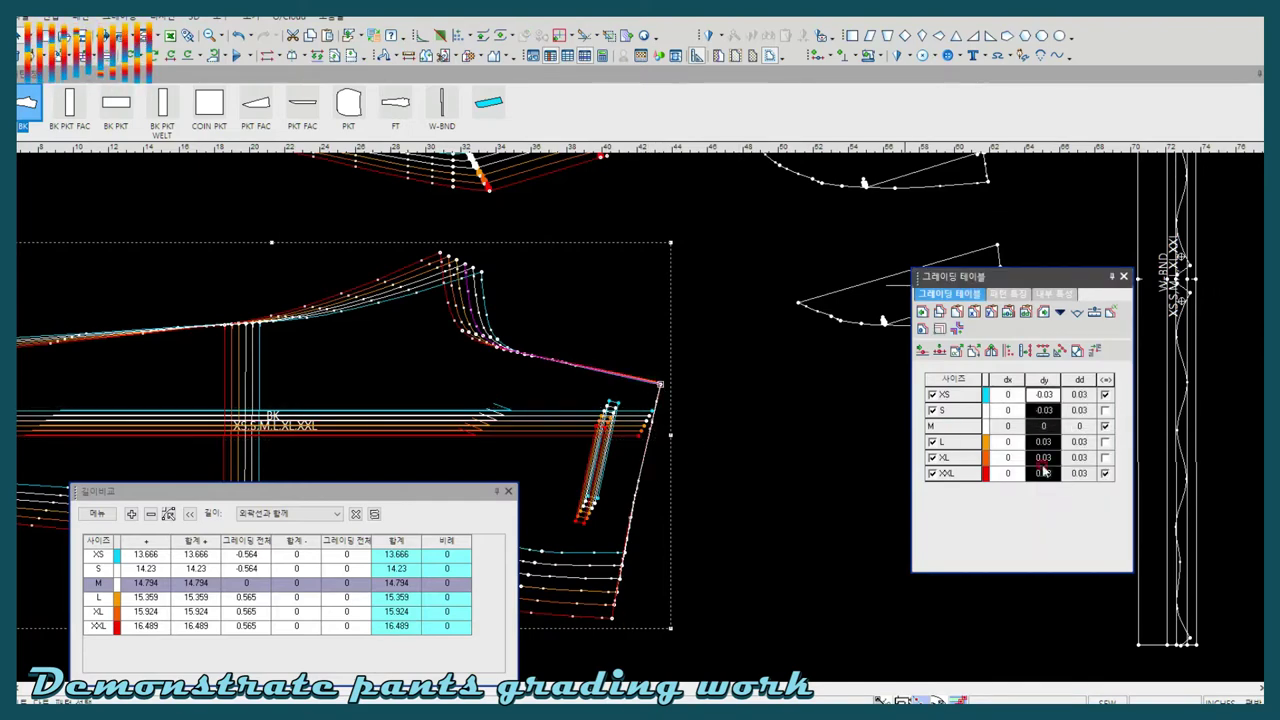
pyautogui.click(938, 333)
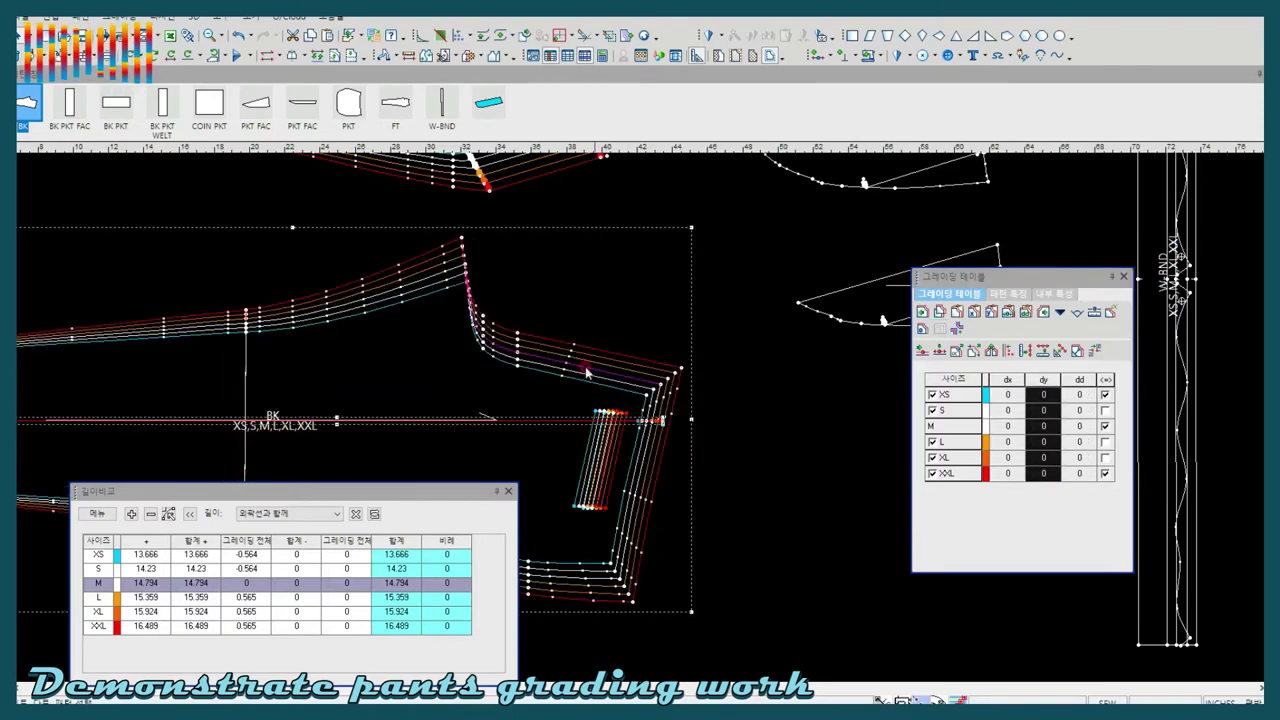
# Revise the corner's x grade to 0.41 for all sizes and apply it, giving XL length 15.923
pyautogui.scroll(-3, 641, 424)
pyautogui.scroll(2, 600, 440)
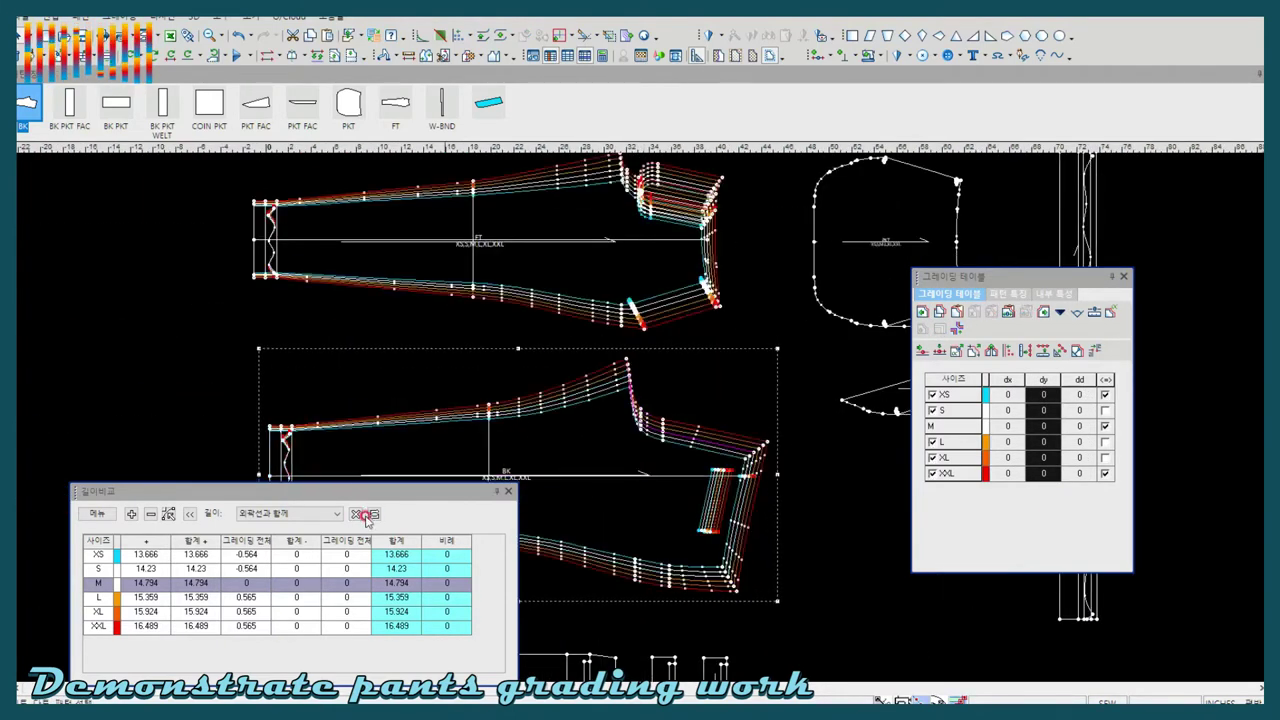
pyautogui.scroll(2, 740, 454)
pyautogui.click(665, 416)
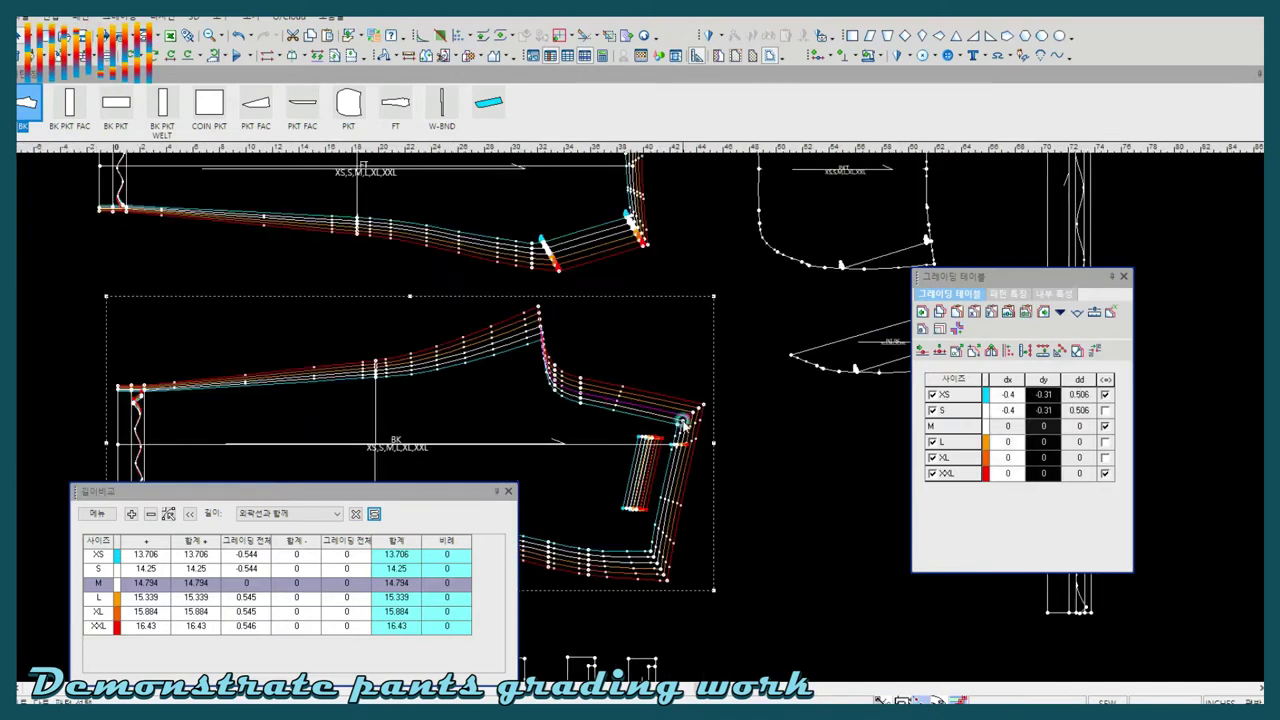
pyautogui.scroll(1, 764, 374)
pyautogui.moveTo(1008, 394); pyautogui.dragTo(1011, 499)
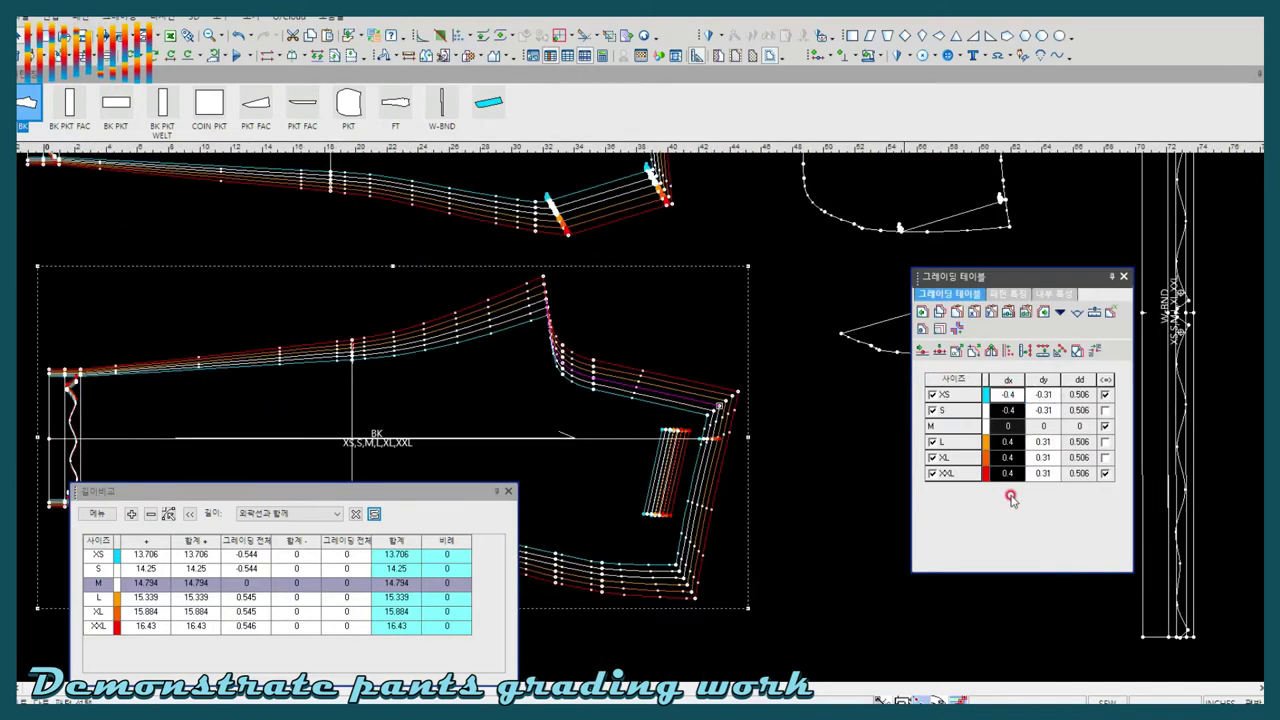
pyautogui.write('1')
pyautogui.press('Return')
pyautogui.click(375, 515)
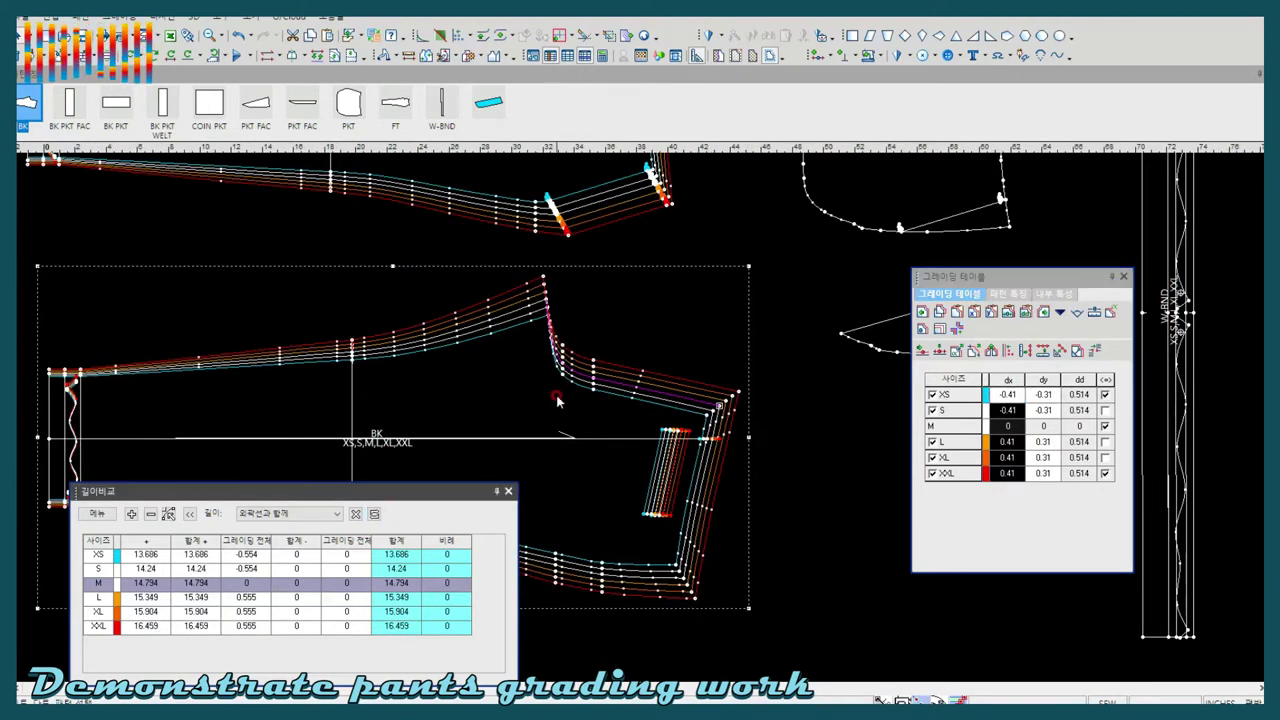
pyautogui.moveTo(995, 400); pyautogui.dragTo(1000, 497)
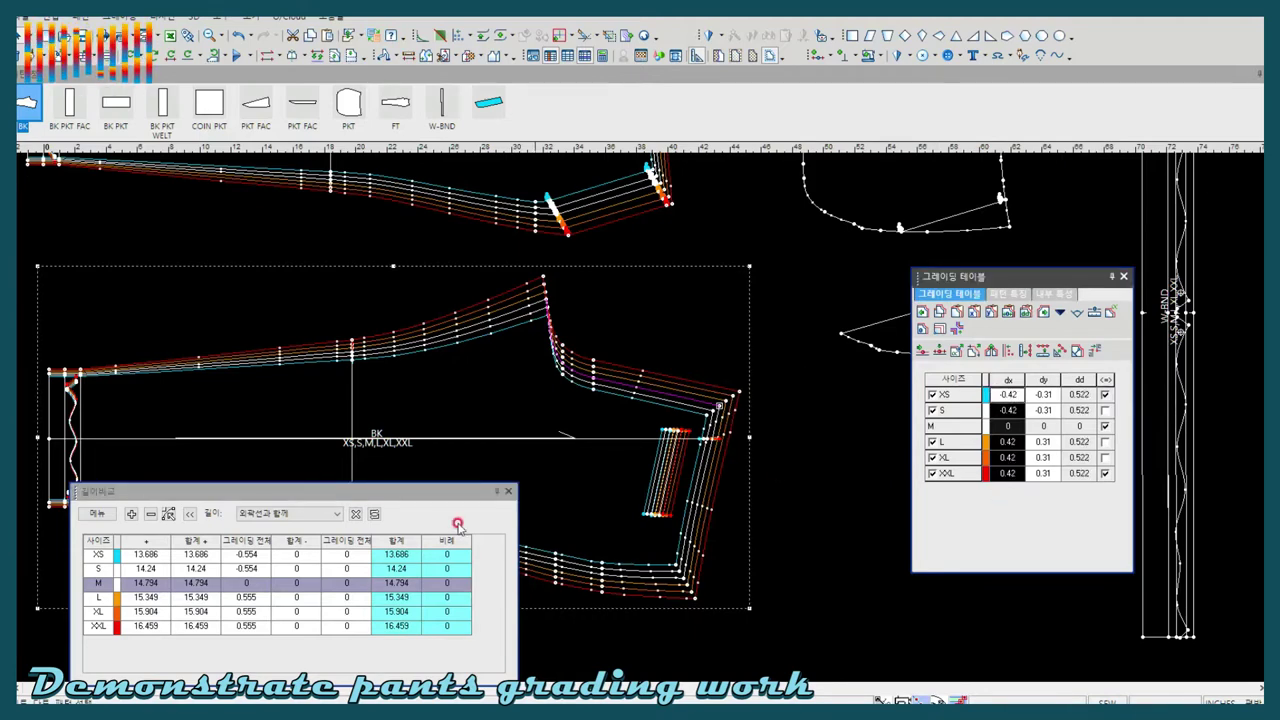
pyautogui.click(375, 515)
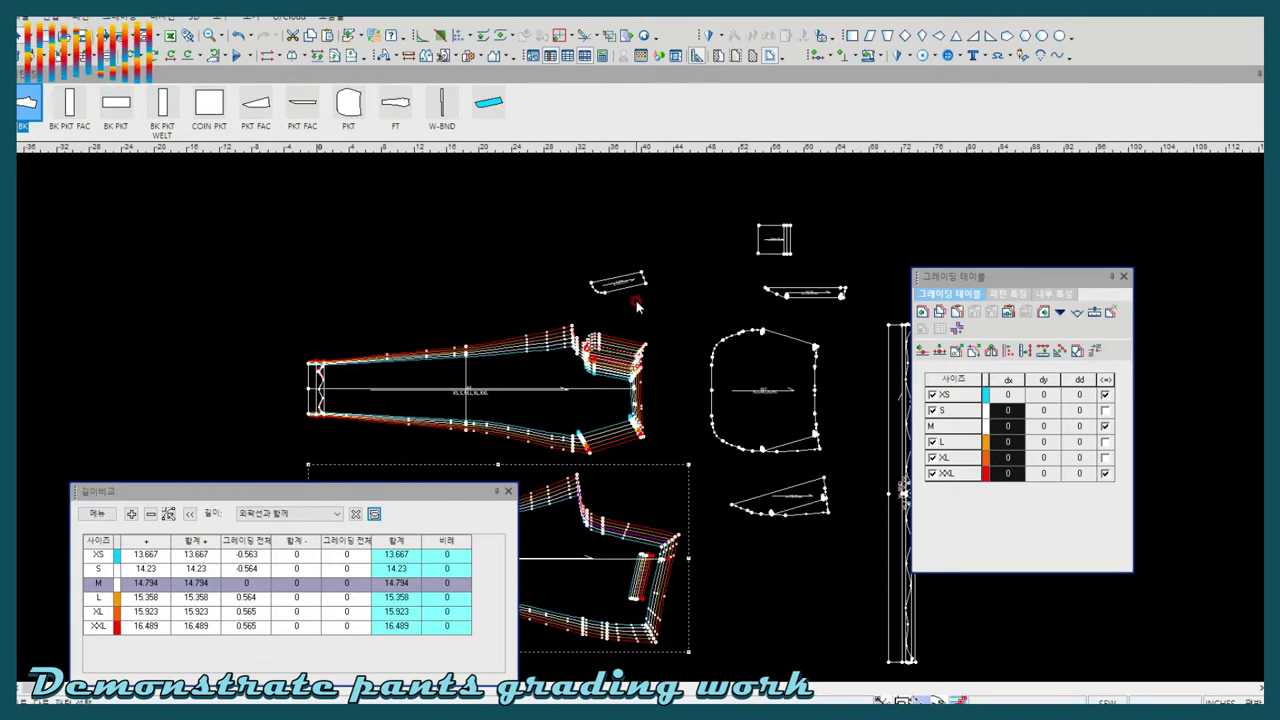
# Switch to the FT piece, confirm the change, and open Environment Settings at the colour section
pyautogui.click(395, 102)
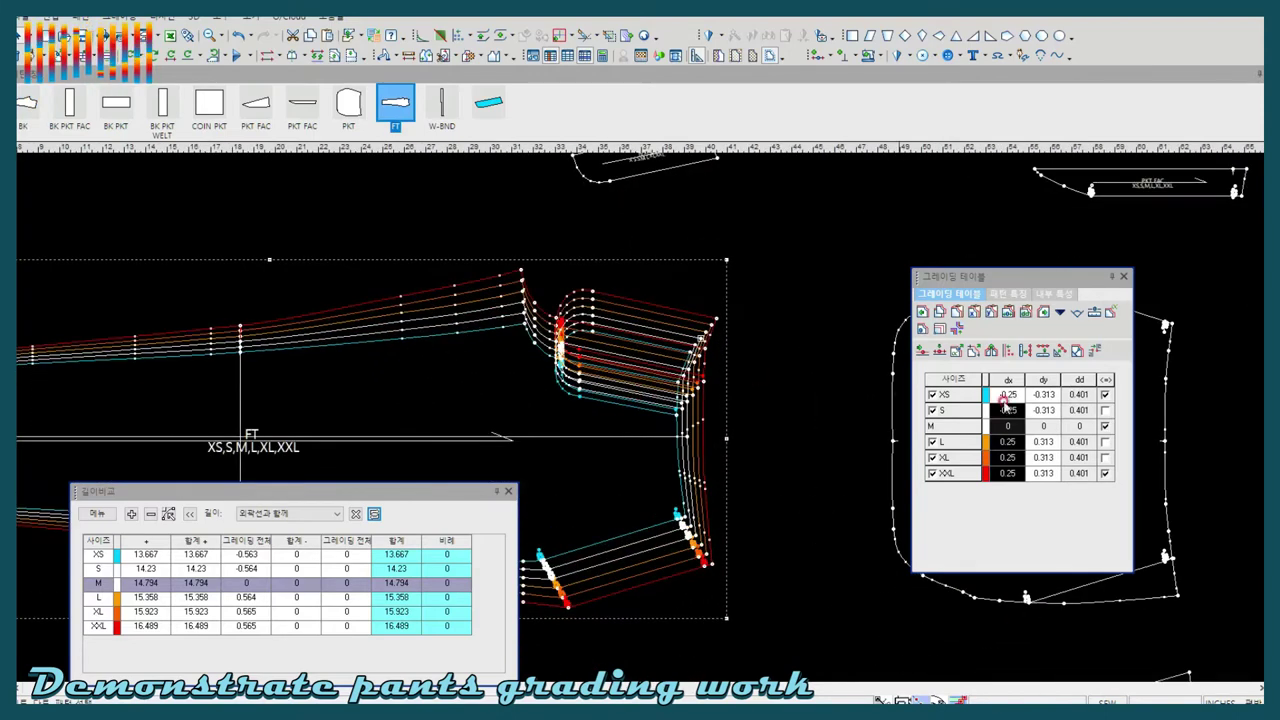
pyautogui.press('Return')
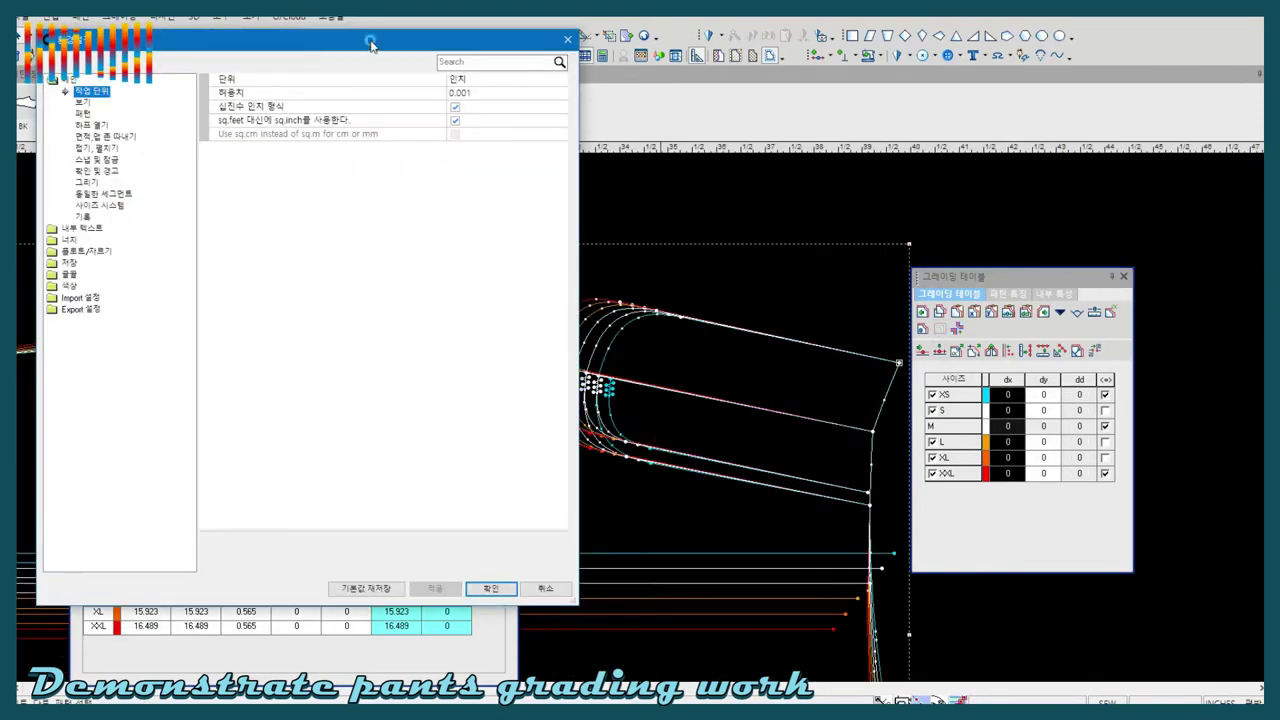
pyautogui.moveTo(370, 44); pyautogui.dragTo(370, 84)
# Open the general colour settings and change the workspace background from pale blue to blue
pyautogui.click(68, 325)
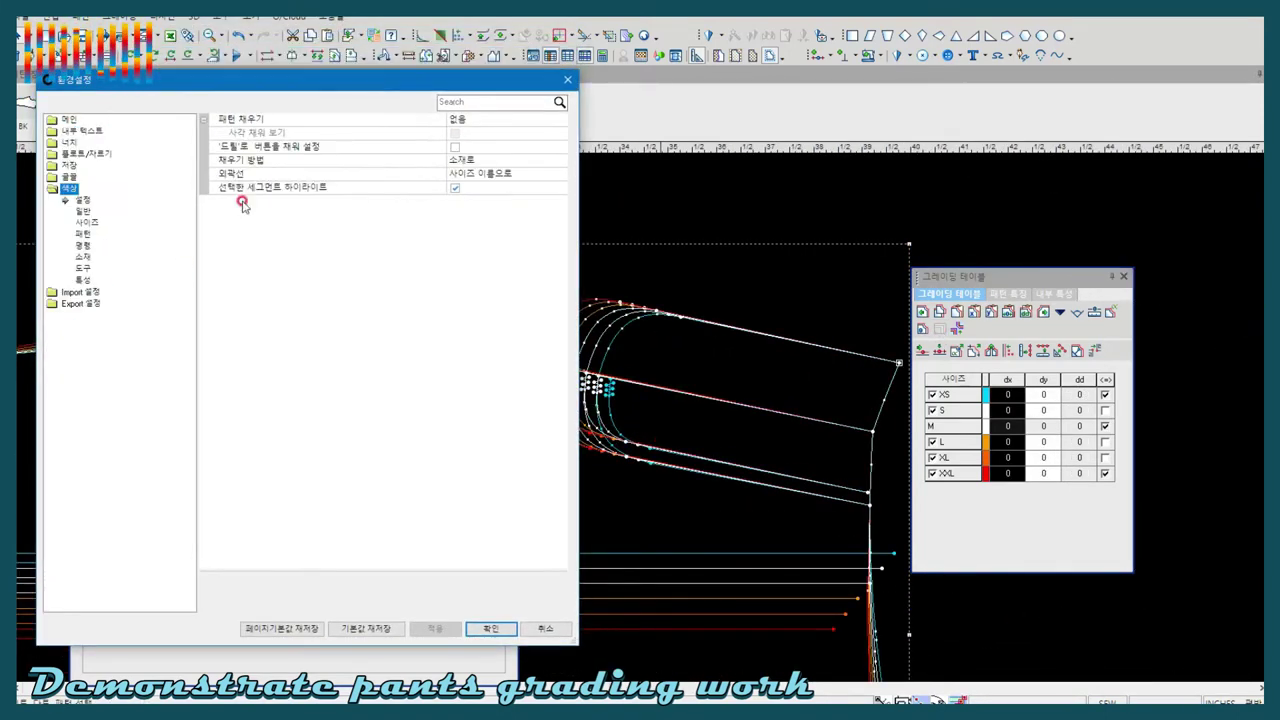
pyautogui.click(84, 203)
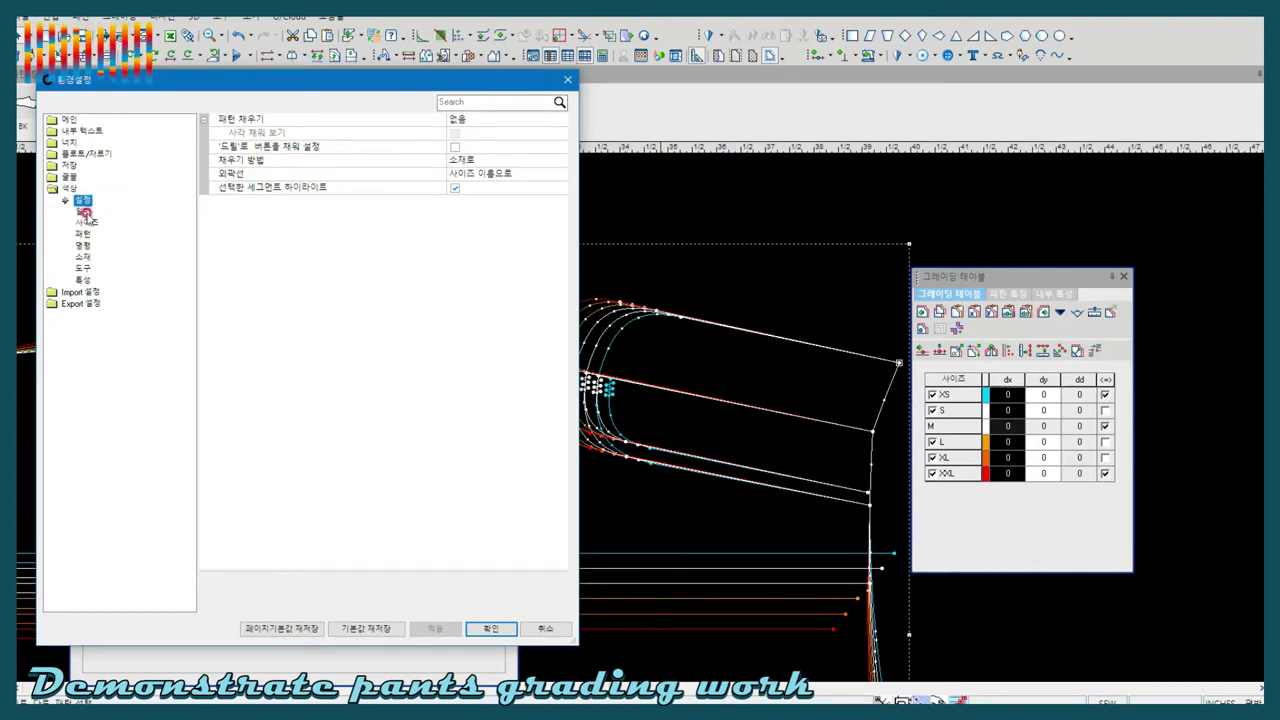
pyautogui.click(84, 212)
pyautogui.click(548, 133)
pyautogui.click(548, 133)
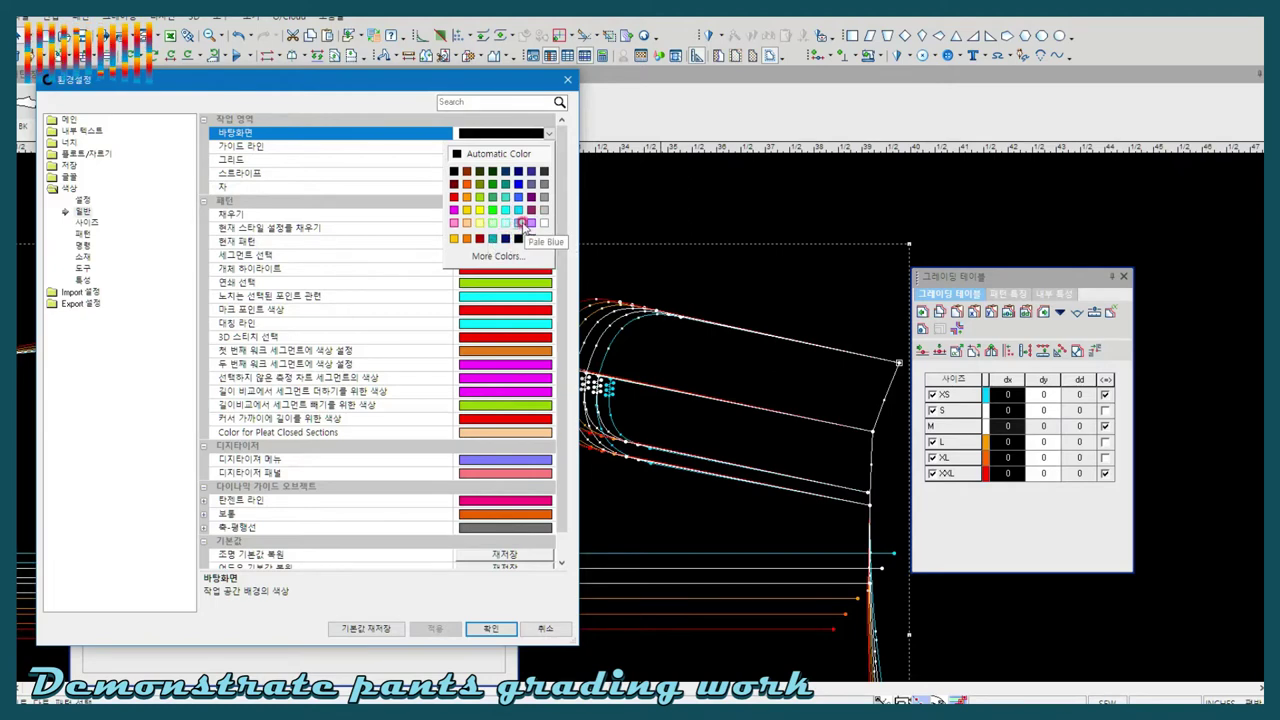
pyautogui.click(524, 224)
pyautogui.click(548, 133)
pyautogui.click(518, 189)
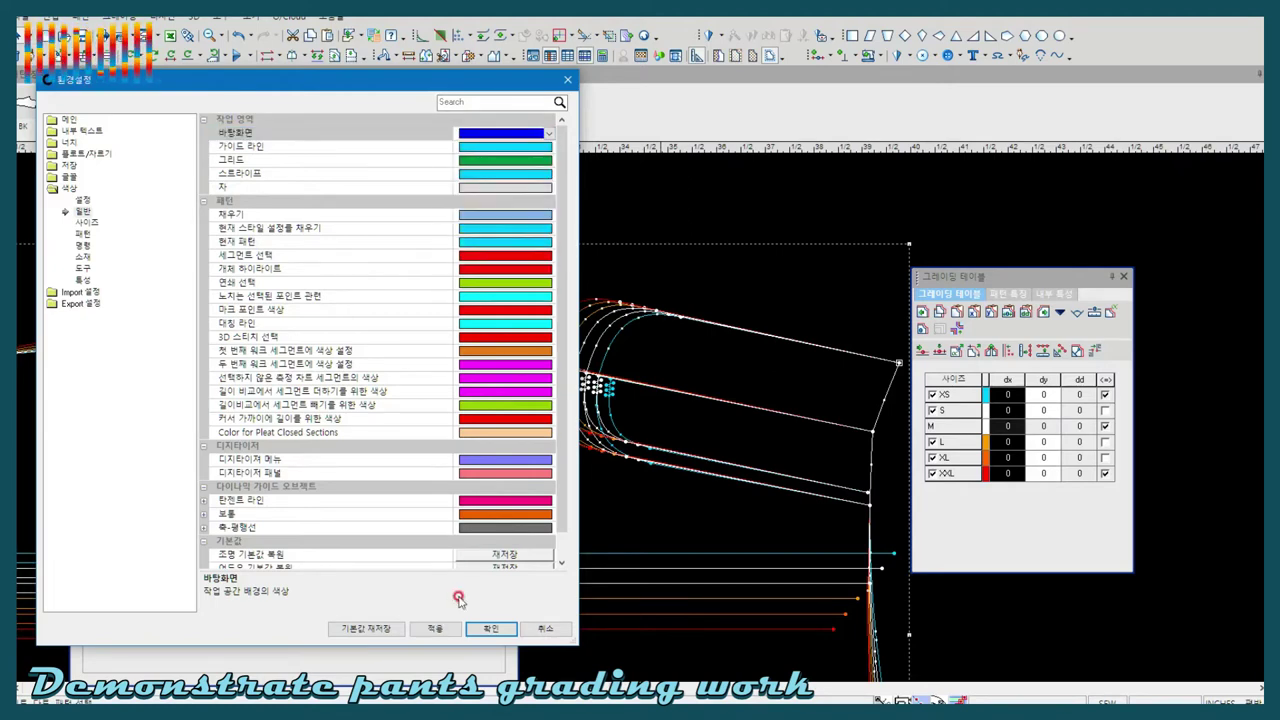
pyautogui.click(482, 630)
# Move the settings window off the pattern pieces, shrink it and widen the colour list
pyautogui.click(471, 548)
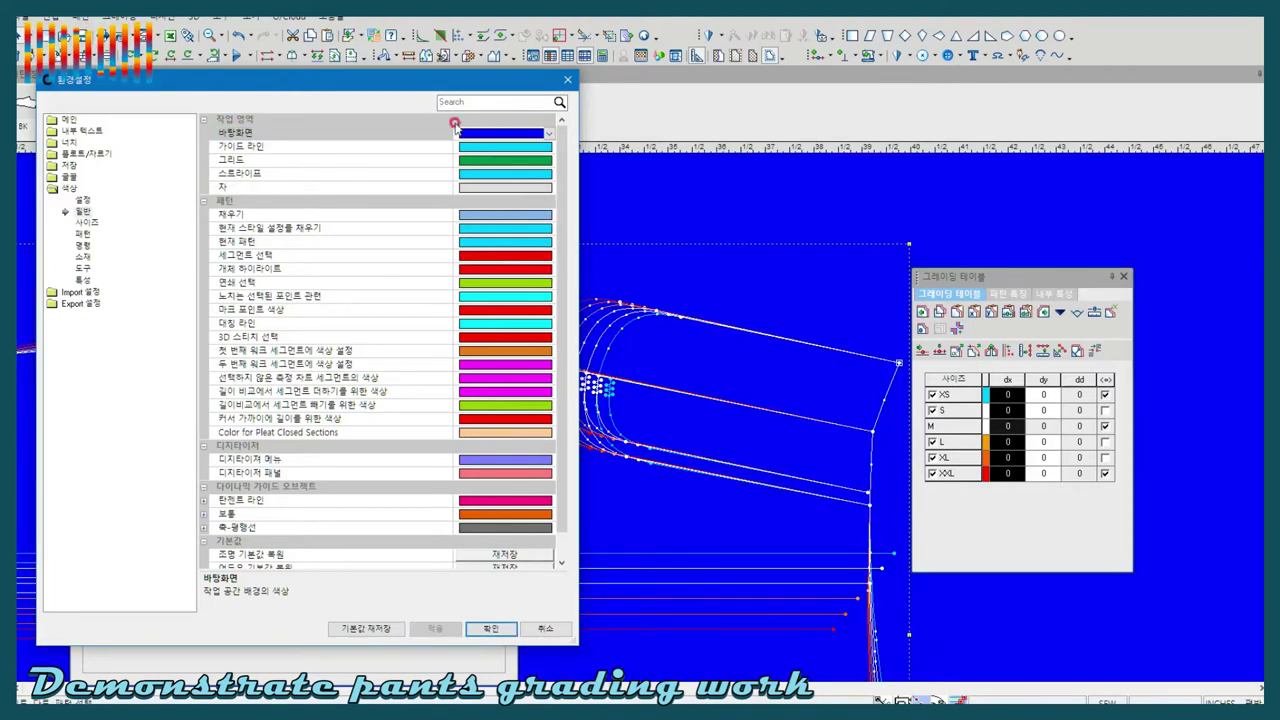
pyautogui.moveTo(437, 80)
pyautogui.mouseDown()
pyautogui.moveTo(430, 160)
pyautogui.moveTo(495, 95)
pyautogui.mouseUp()
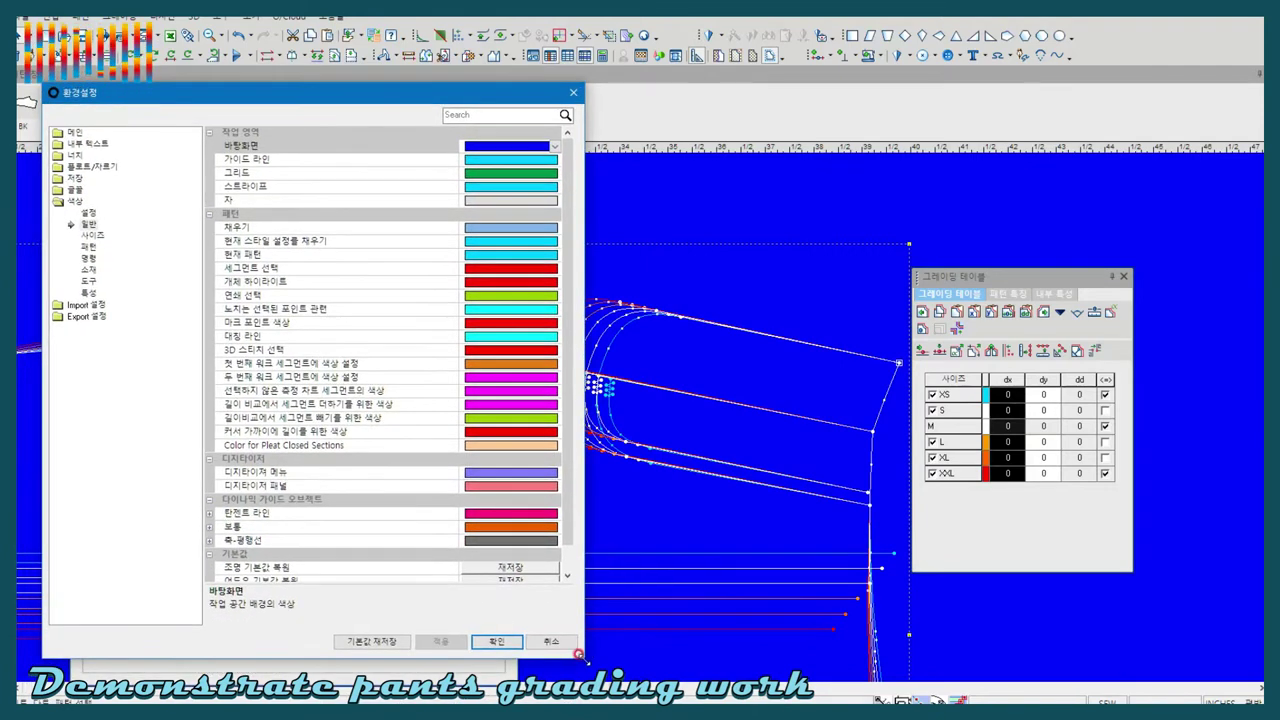
pyautogui.moveTo(578, 653); pyautogui.dragTo(503, 599)
pyautogui.moveTo(250, 90); pyautogui.dragTo(229, 148)
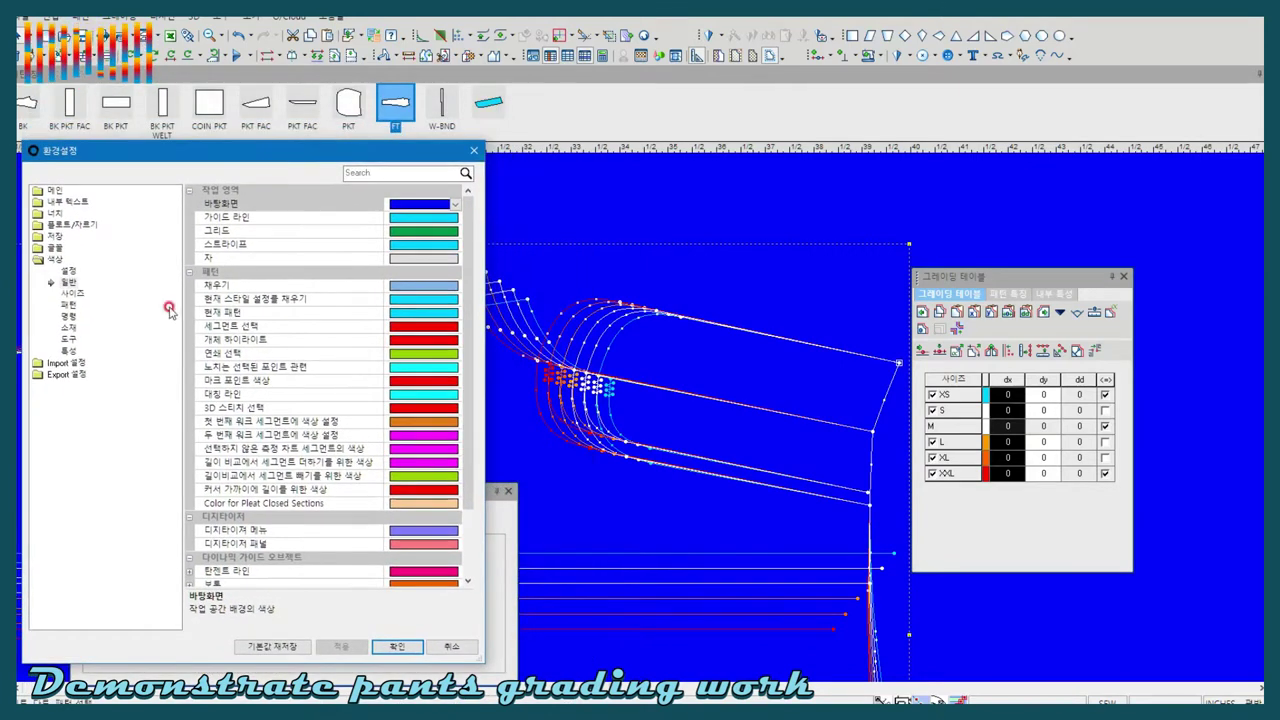
pyautogui.moveTo(170, 310); pyautogui.dragTo(133, 310)
# Try orange and then teal as the workspace background colour
pyautogui.click(458, 206)
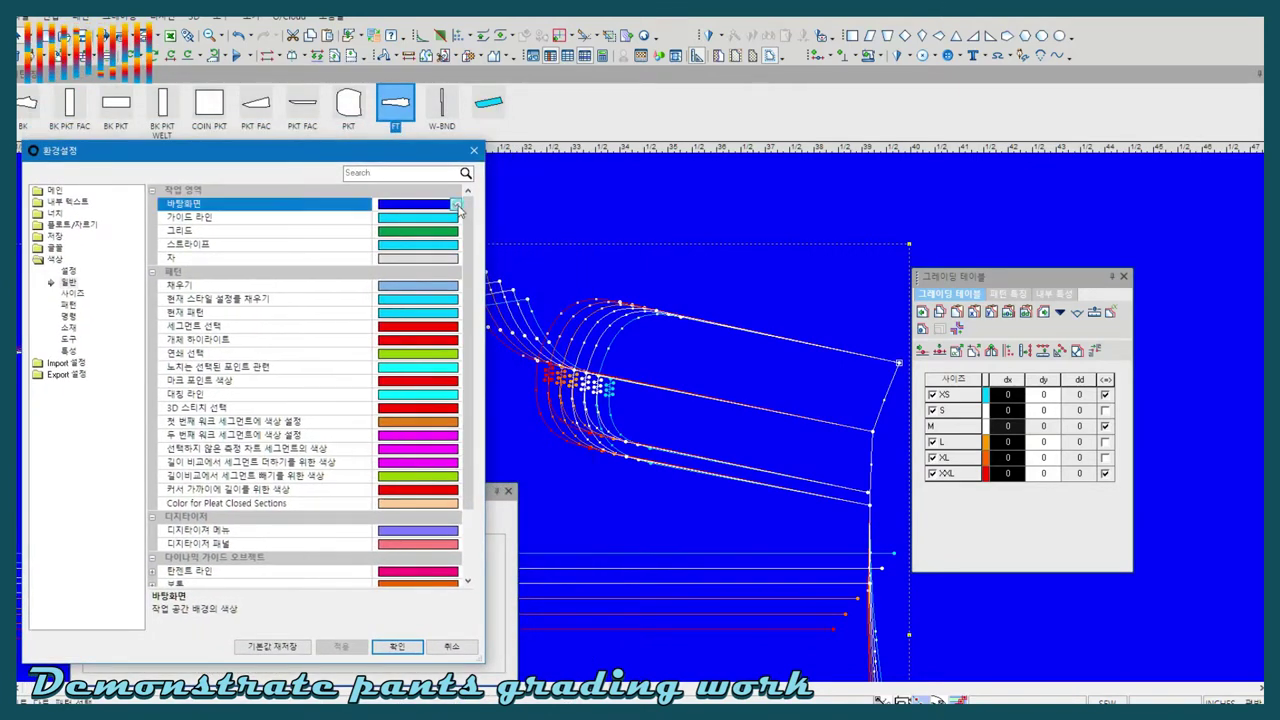
pyautogui.click(455, 204)
pyautogui.click(375, 258)
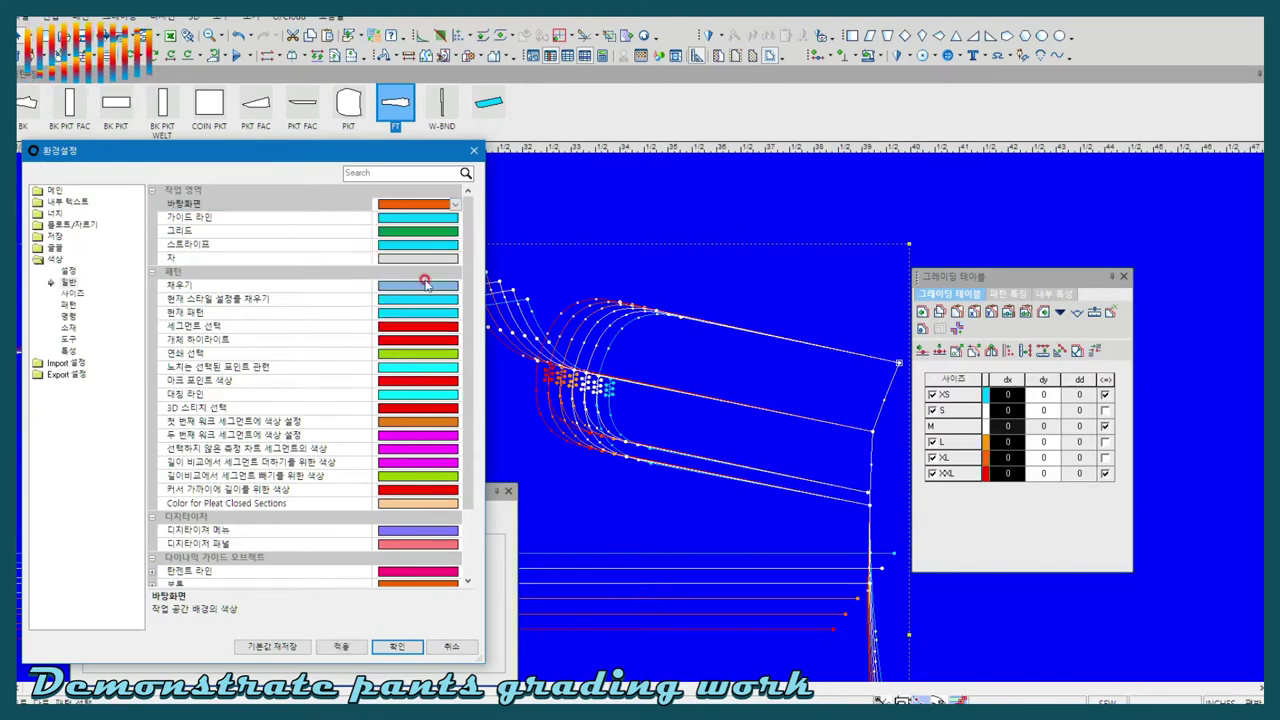
pyautogui.click(362, 650)
pyautogui.click(455, 204)
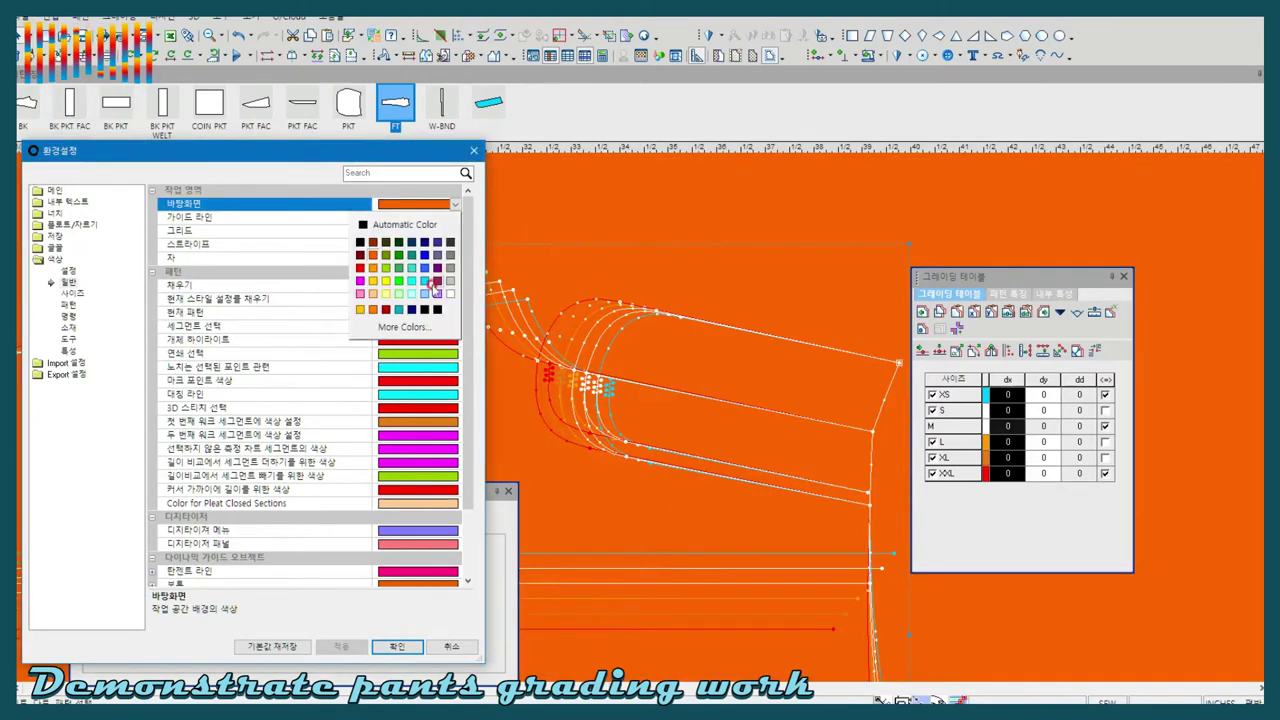
pyautogui.click(410, 275)
pyautogui.click(360, 646)
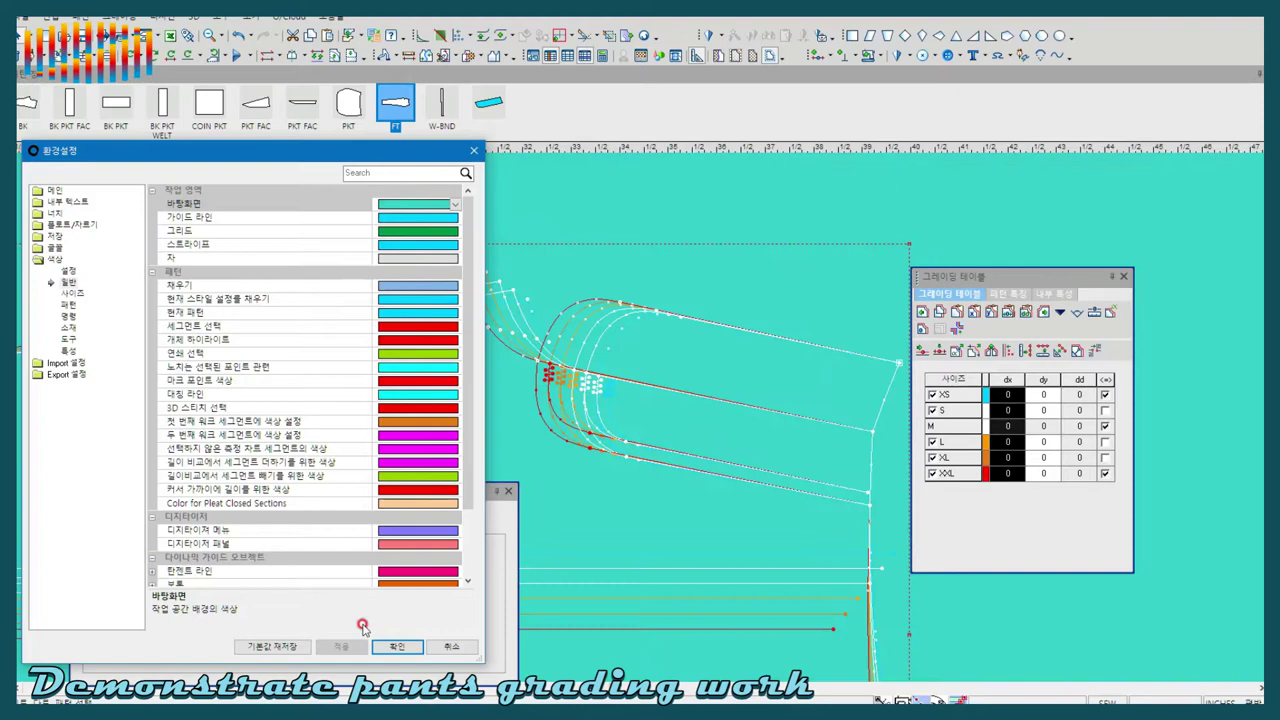
# Try black and dark grey backgrounds, then set the workspace background back to black
pyautogui.click(455, 205)
pyautogui.click(360, 245)
pyautogui.click(341, 646)
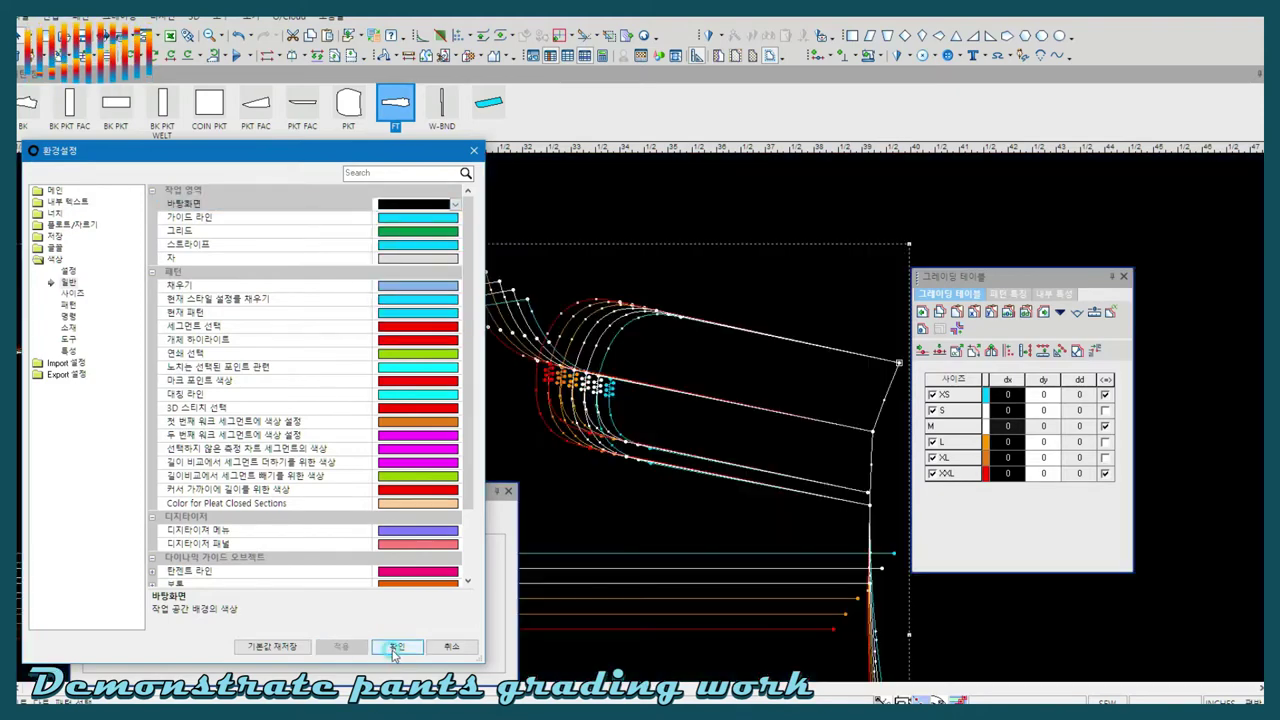
pyautogui.click(455, 205)
pyautogui.click(452, 245)
pyautogui.click(341, 646)
pyautogui.click(397, 646)
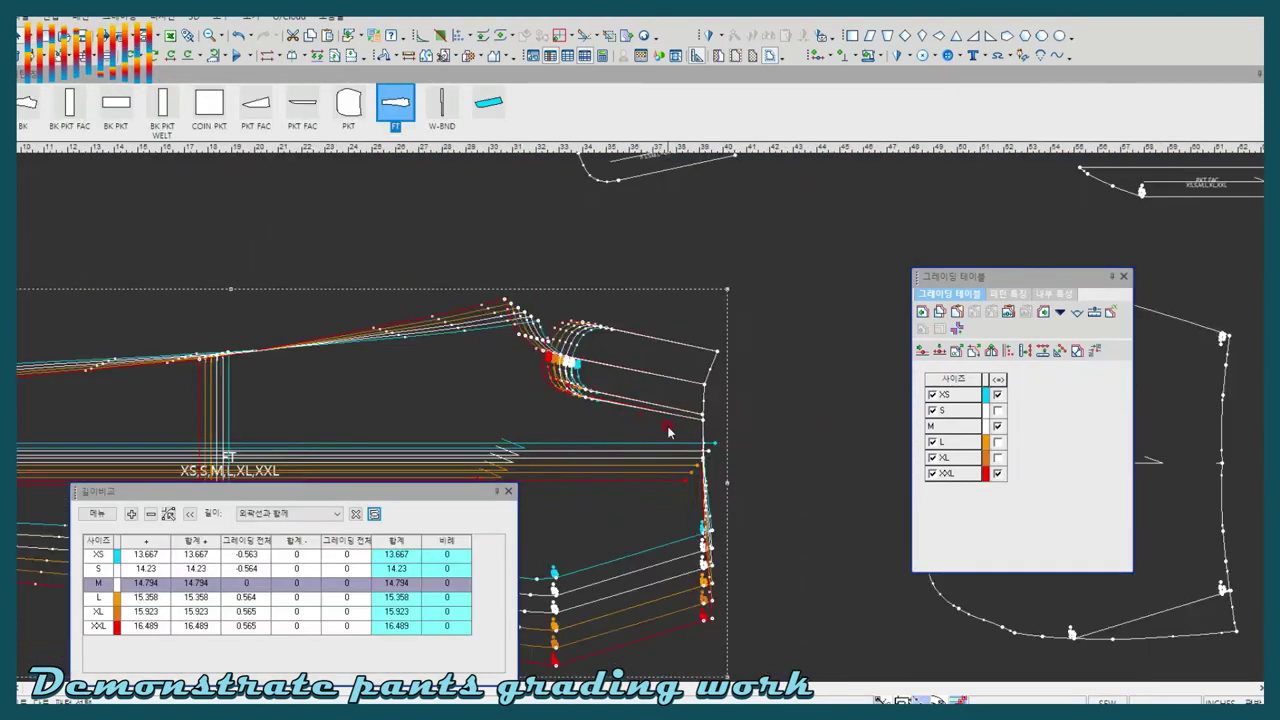
pyautogui.scroll(2, 668, 432)
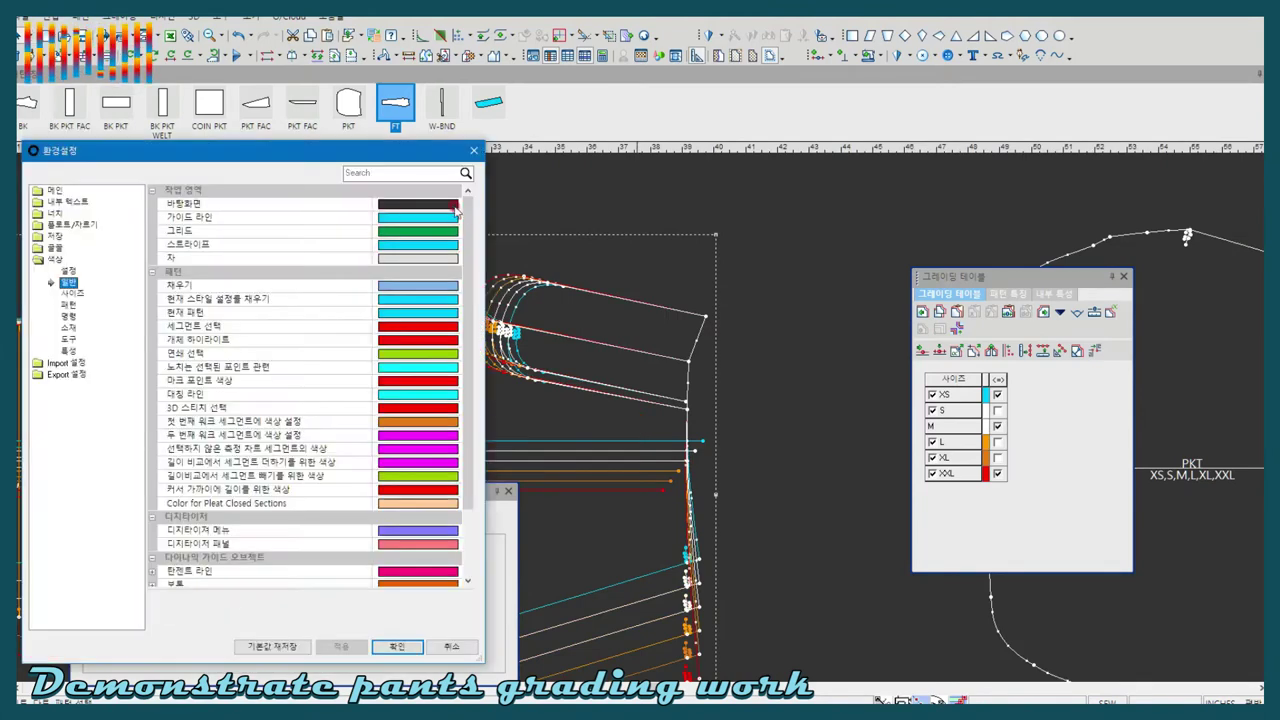
pyautogui.click(455, 205)
pyautogui.click(360, 245)
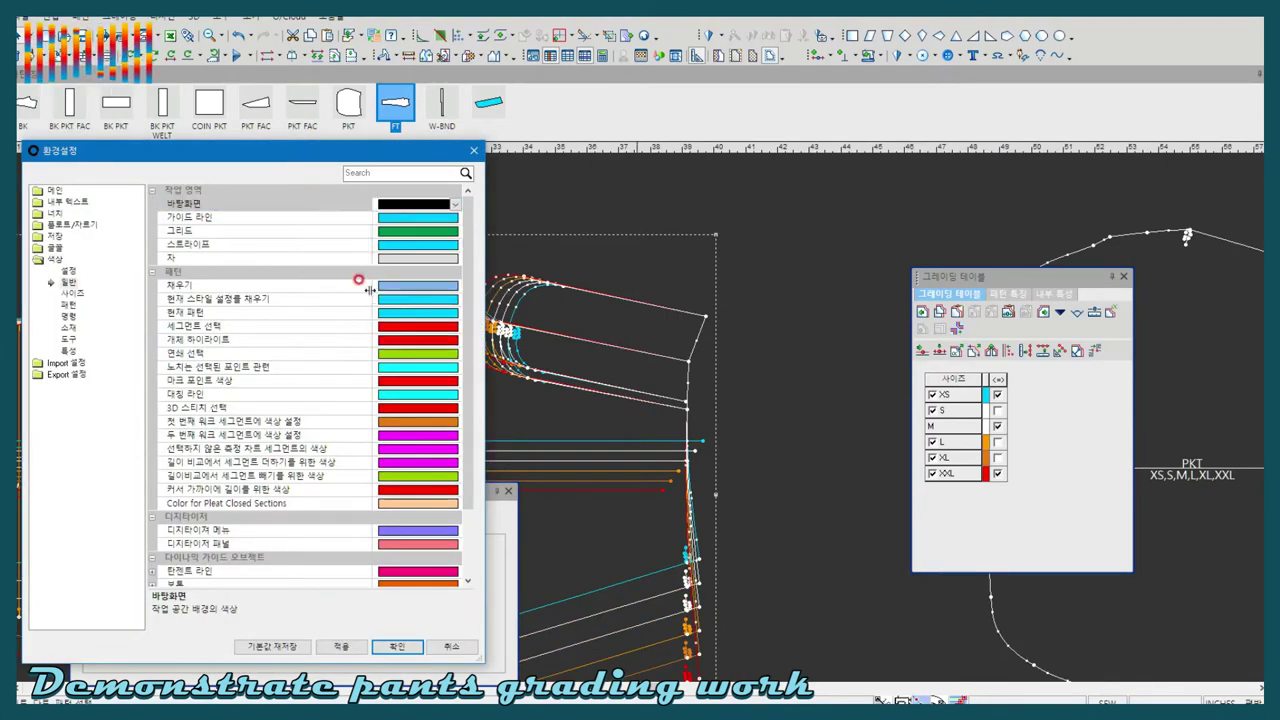
# Set the ruler colour to black, then to orange
pyautogui.click(458, 259)
pyautogui.click(455, 262)
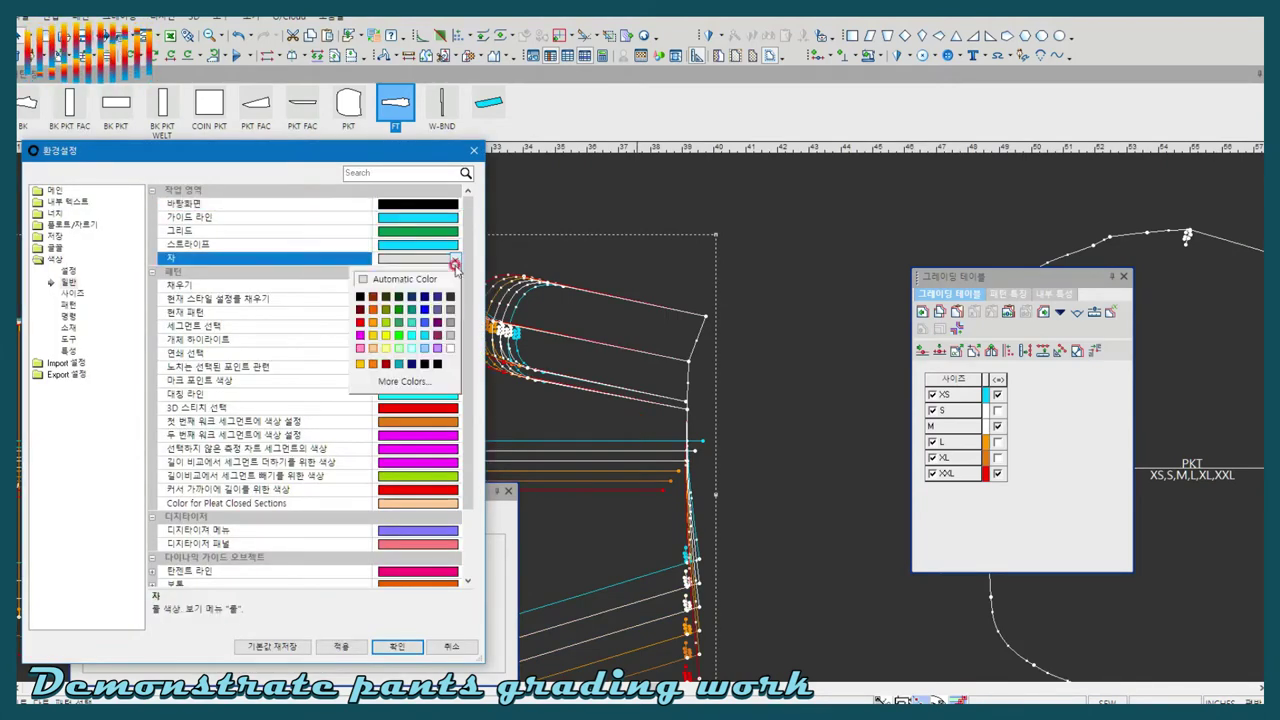
pyautogui.click(360, 298)
pyautogui.click(345, 648)
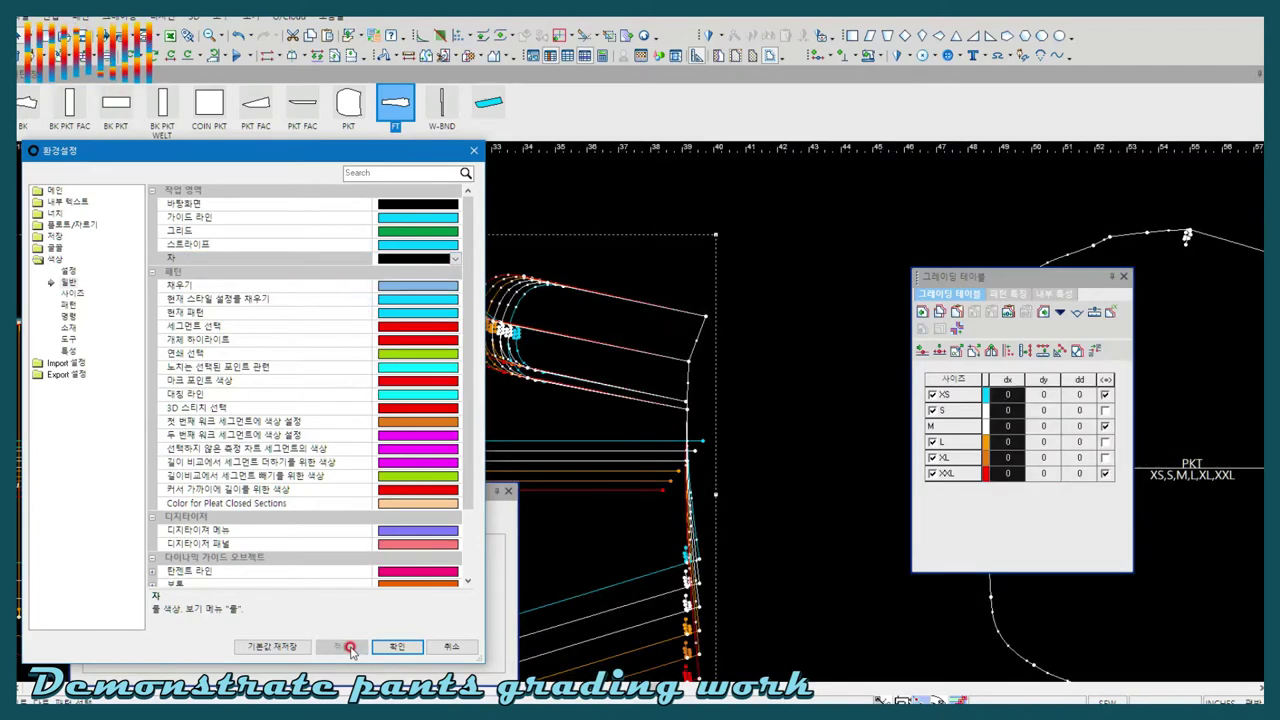
pyautogui.click(455, 259)
pyautogui.click(455, 259)
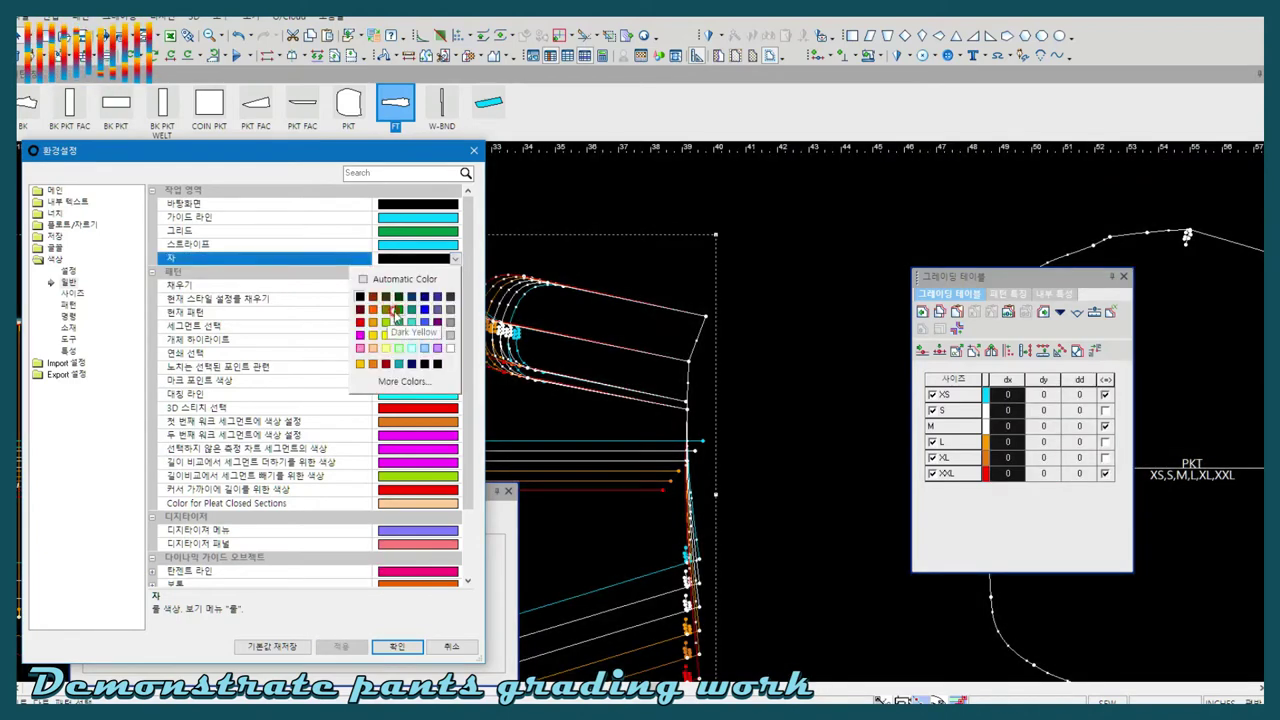
pyautogui.click(373, 322)
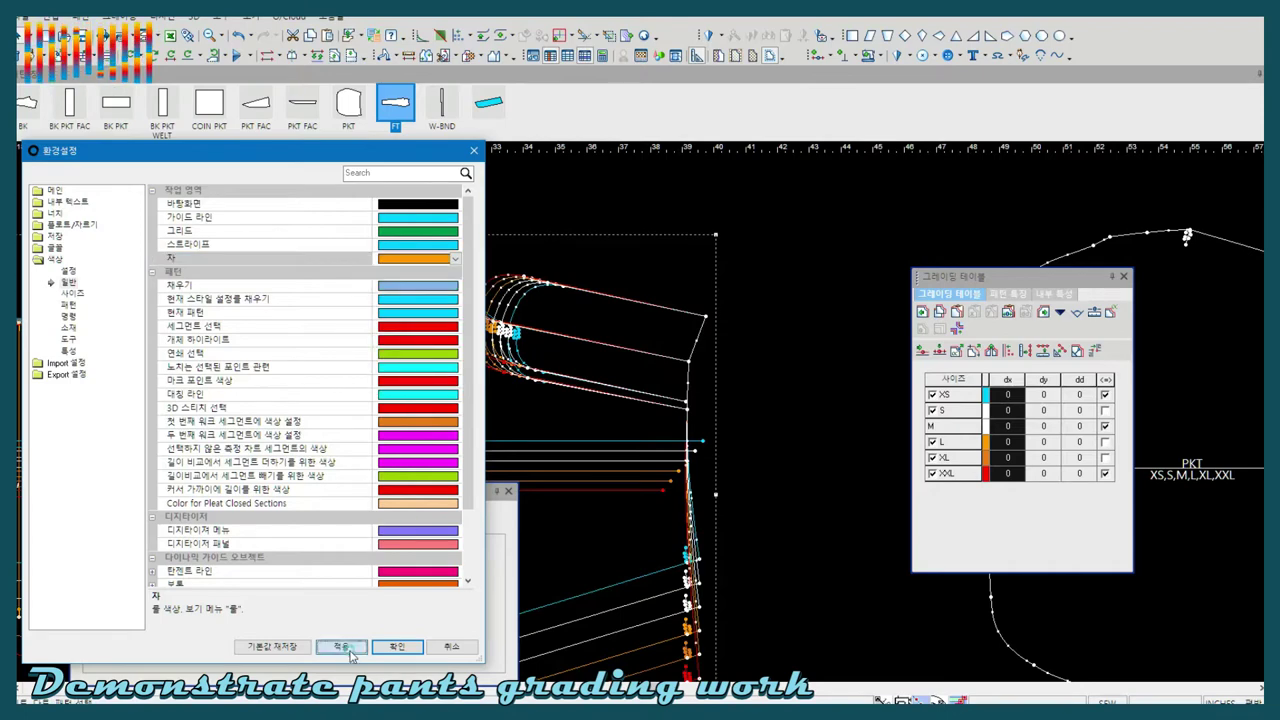
pyautogui.click(341, 646)
# Try yellow and dark brown ruler colours, ending with dark red
pyautogui.click(455, 259)
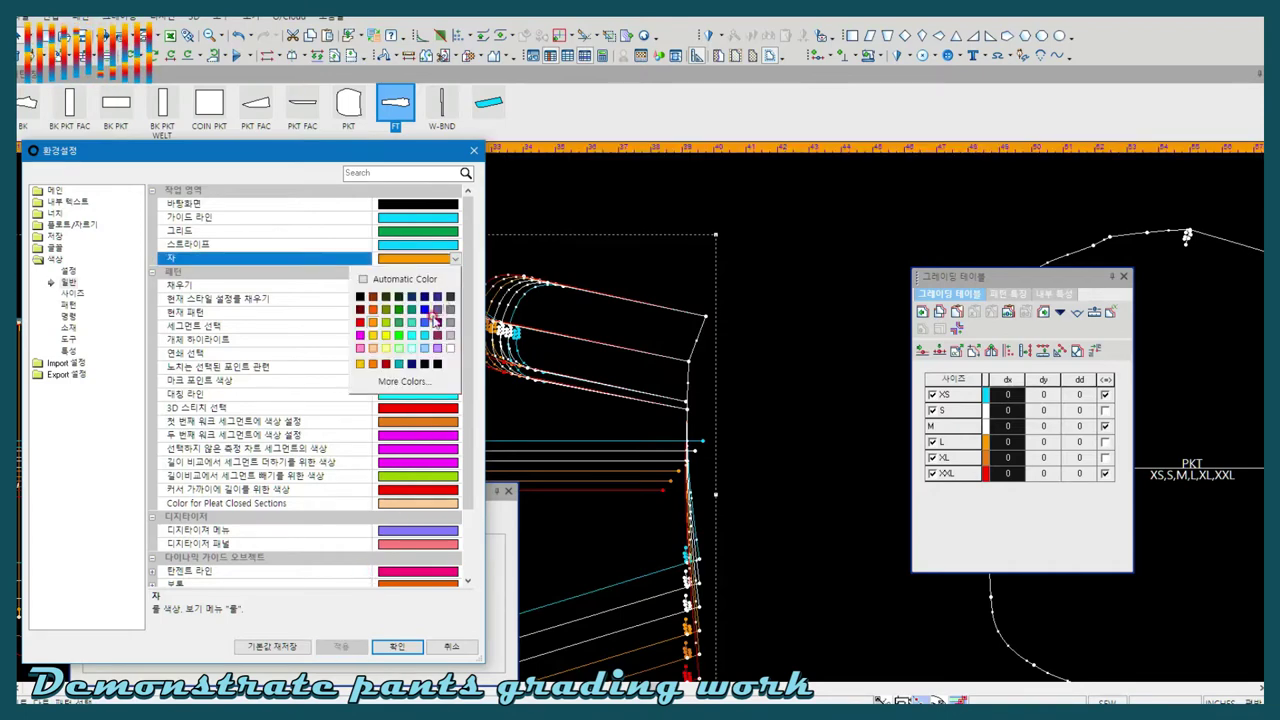
pyautogui.click(375, 336)
pyautogui.click(341, 646)
pyautogui.click(455, 259)
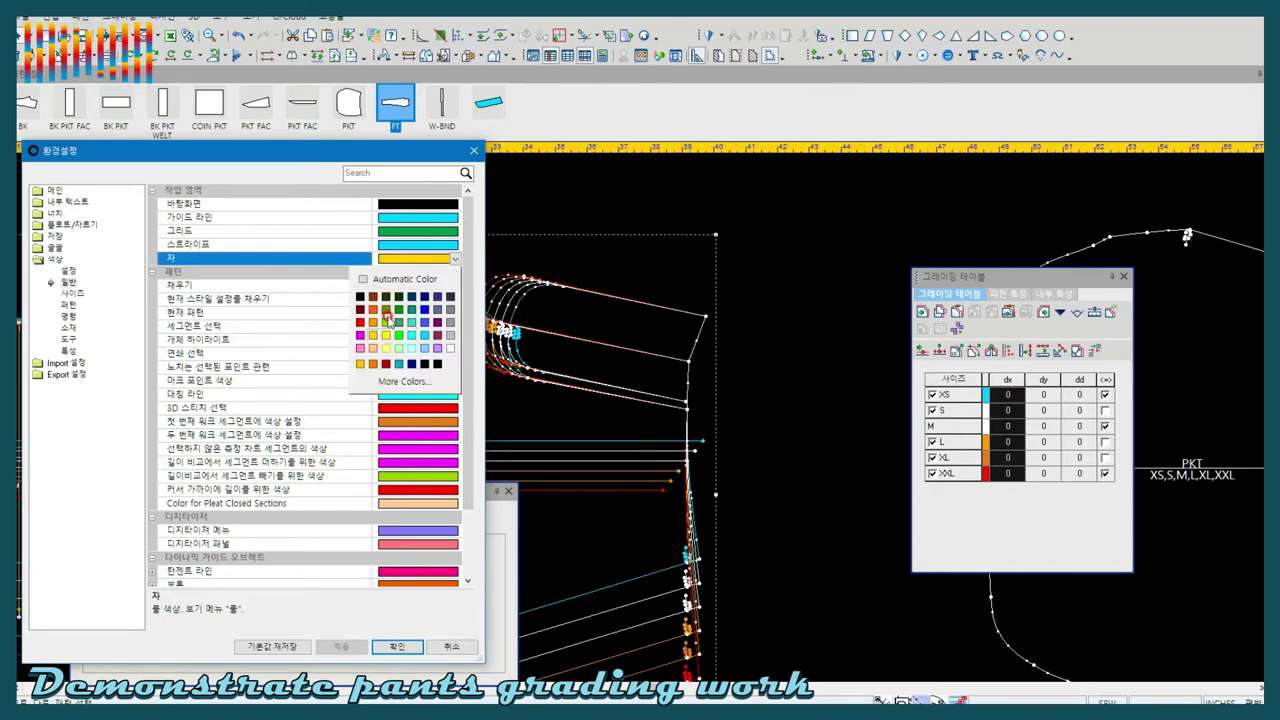
pyautogui.click(386, 363)
pyautogui.click(341, 646)
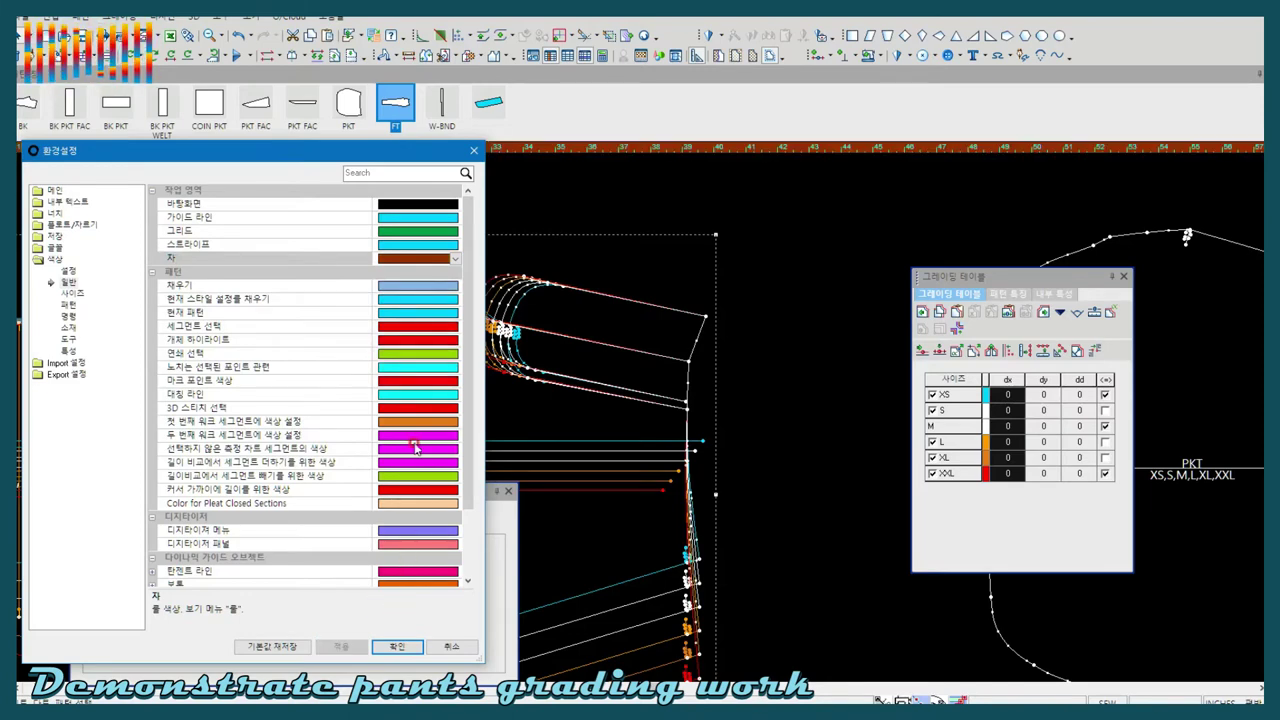
pyautogui.click(455, 259)
pyautogui.click(386, 363)
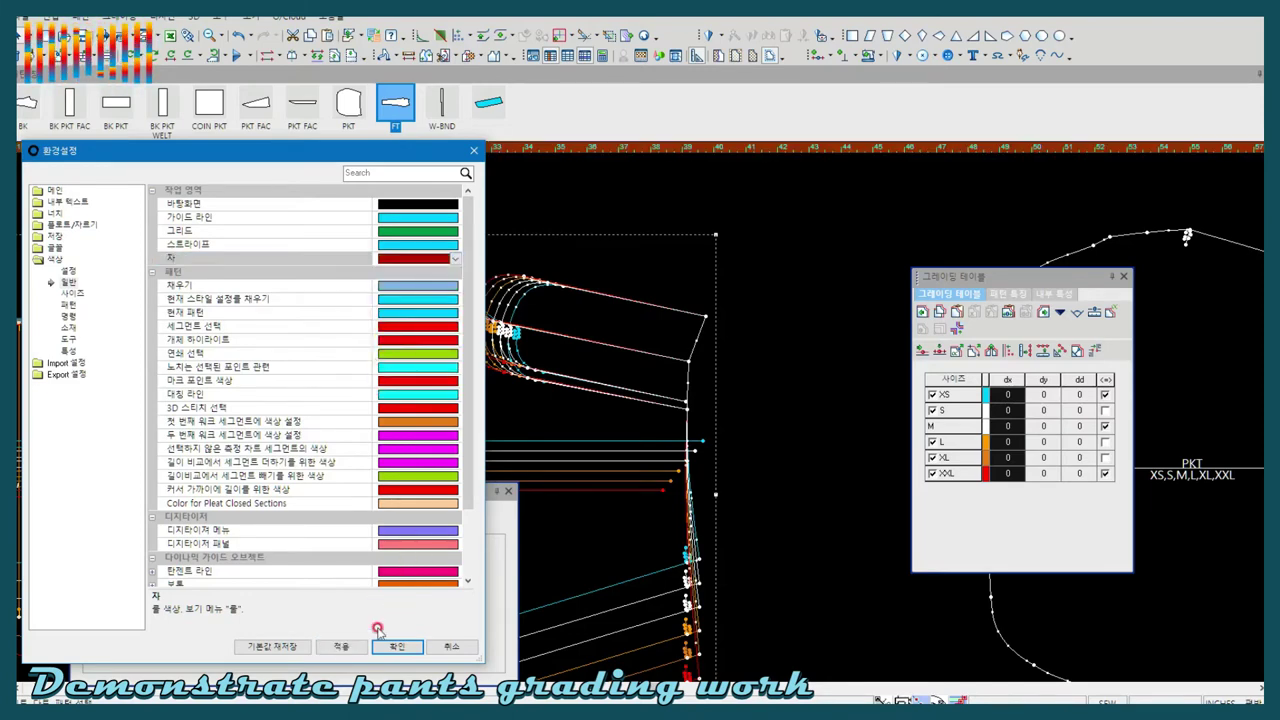
pyautogui.click(345, 646)
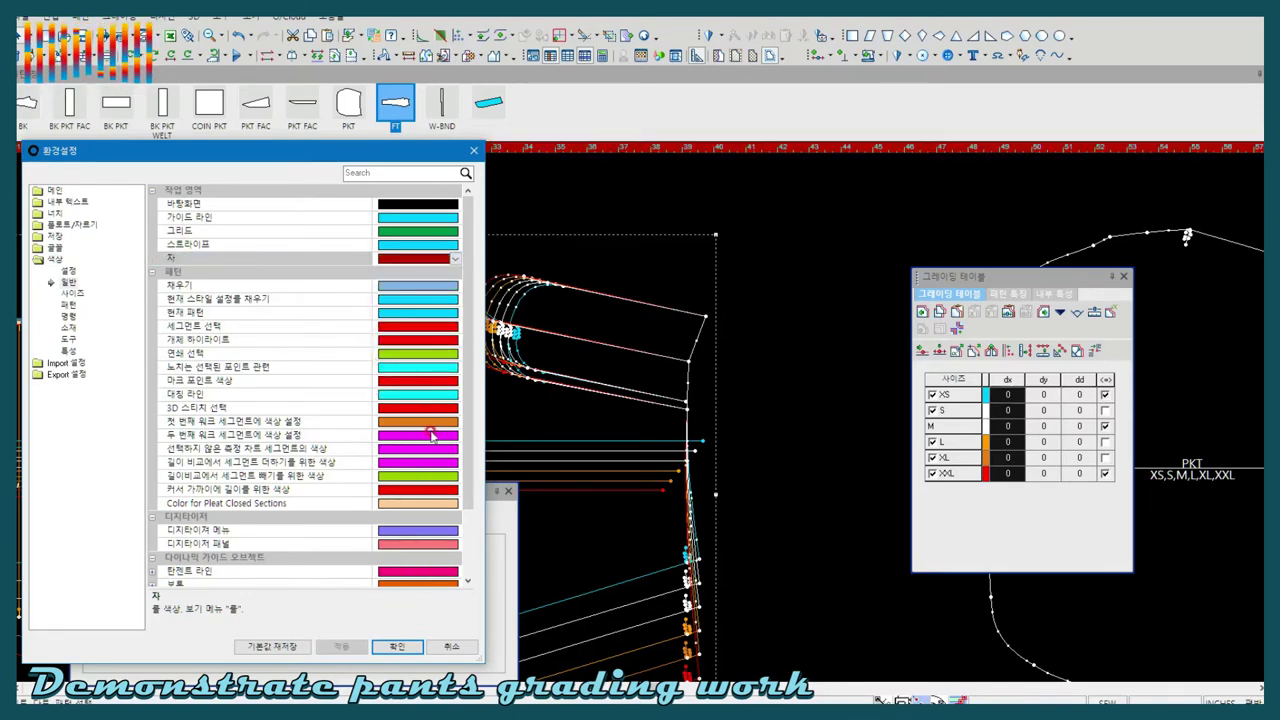
# Step through the other colour categories and return to the general colour list
pyautogui.scroll(-3, 468, 420)
pyautogui.scroll(3, 470, 405)
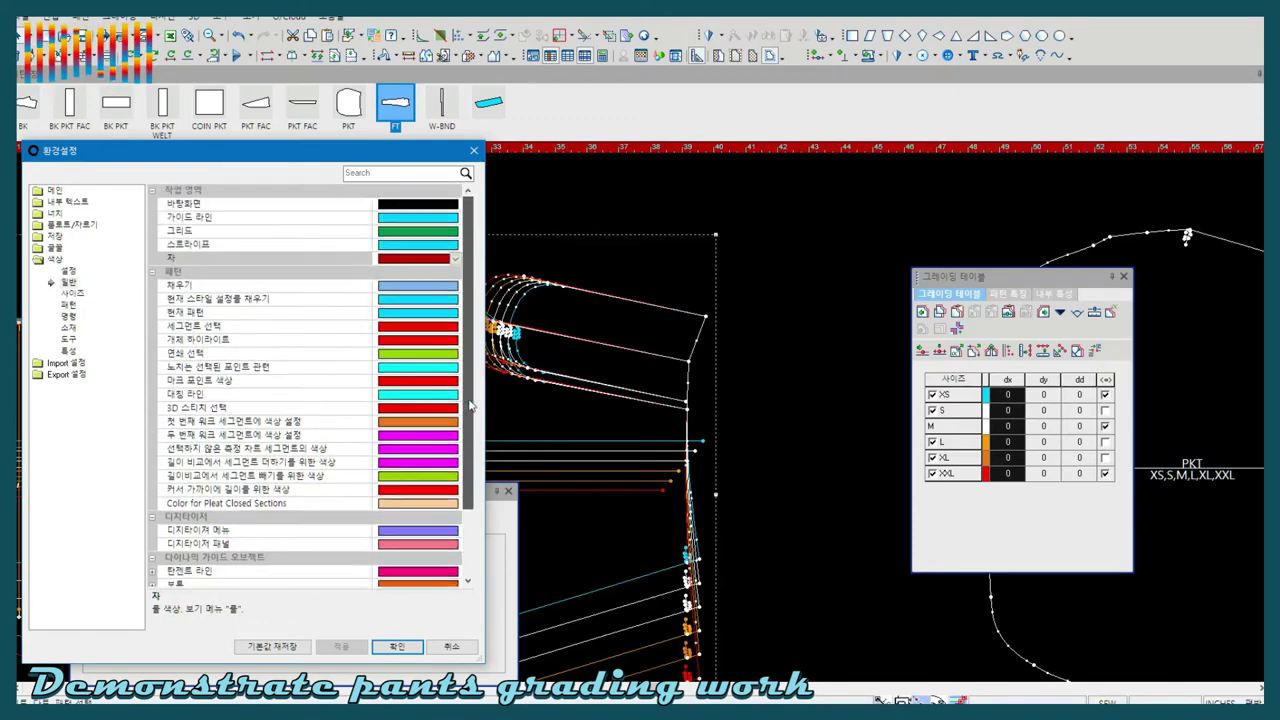
pyautogui.click(68, 316)
pyautogui.press('Down')
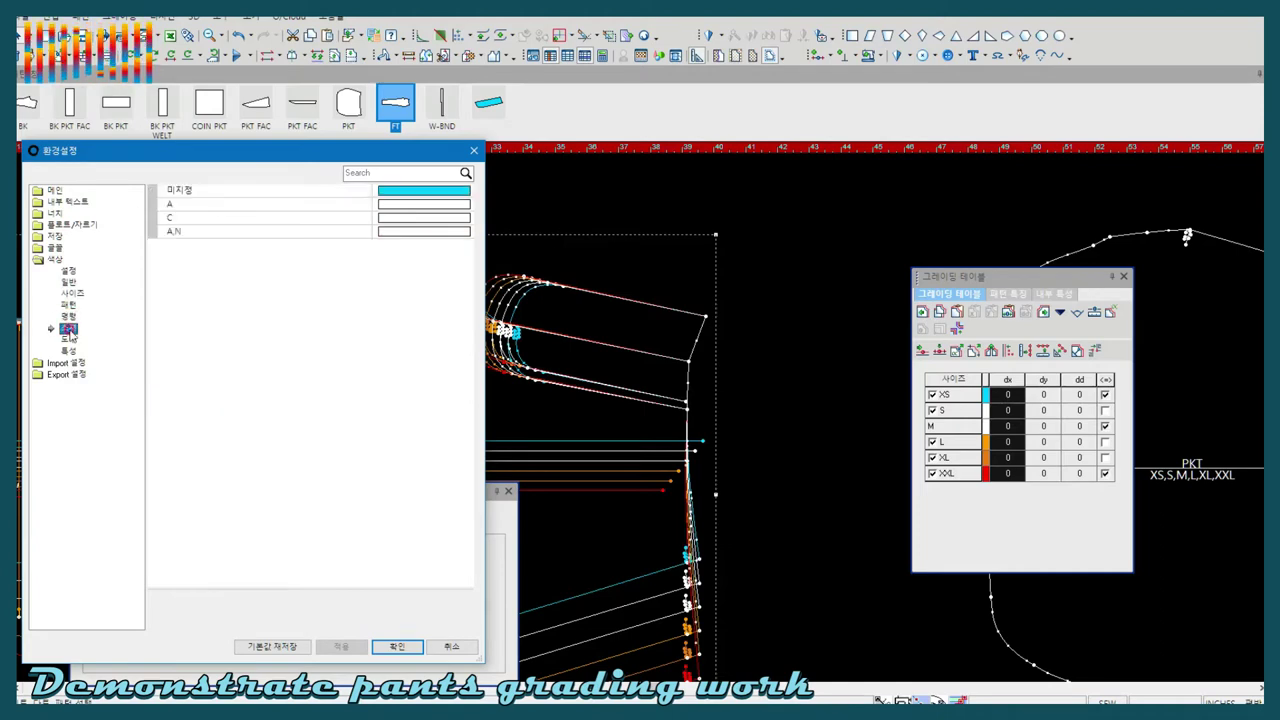
pyautogui.press('Down')
pyautogui.press('Down')
pyautogui.click(69, 282)
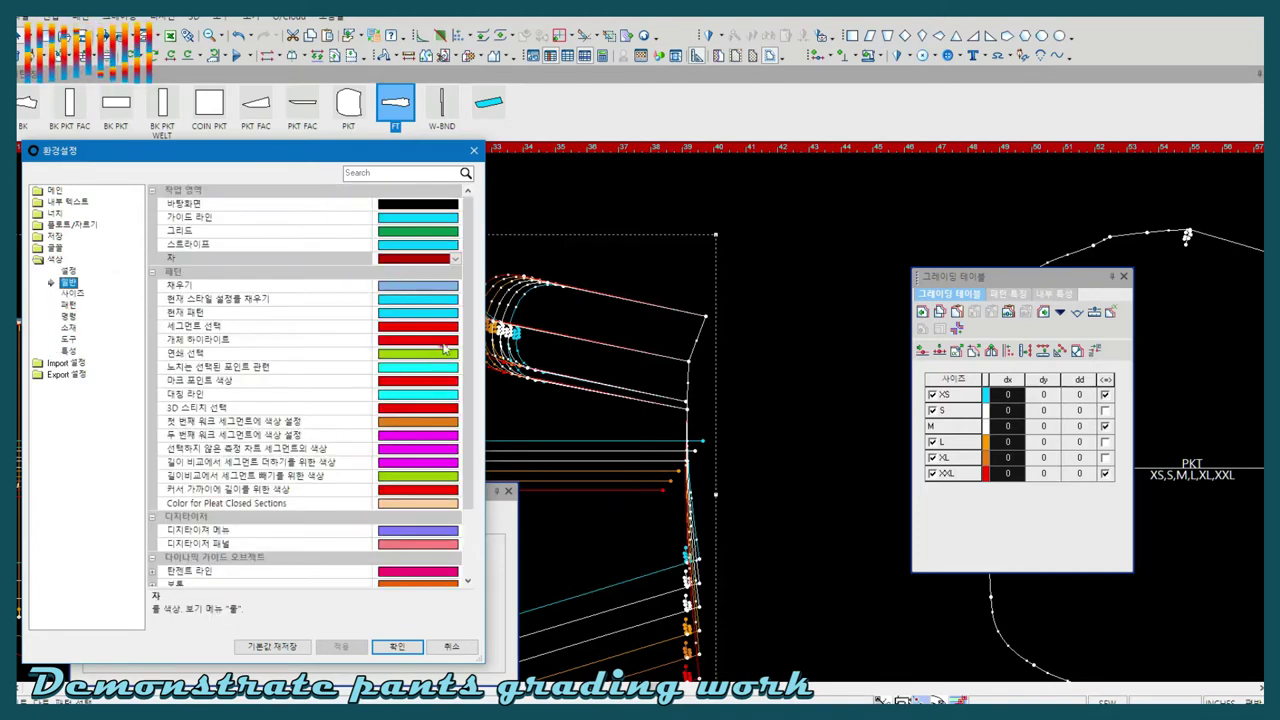
pyautogui.click(456, 258)
pyautogui.moveTo(467, 269); pyautogui.dragTo(467, 333)
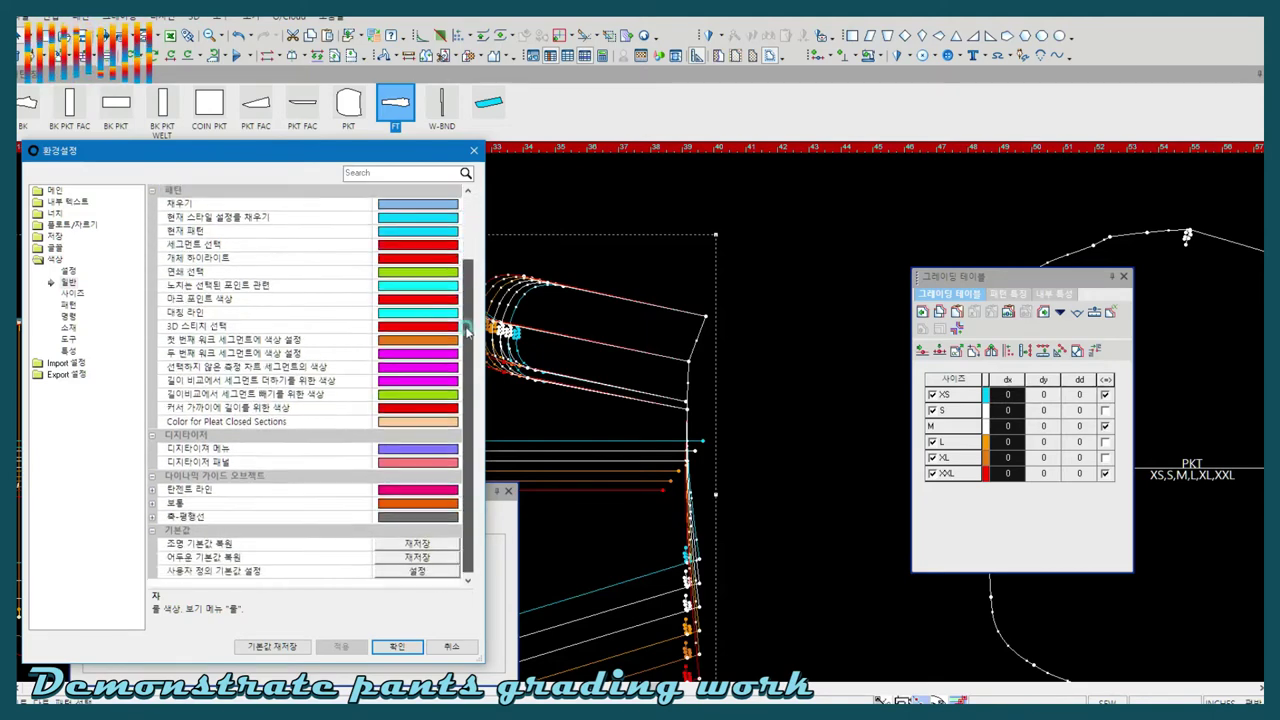
pyautogui.click(432, 443)
pyautogui.scroll(2, 435, 440)
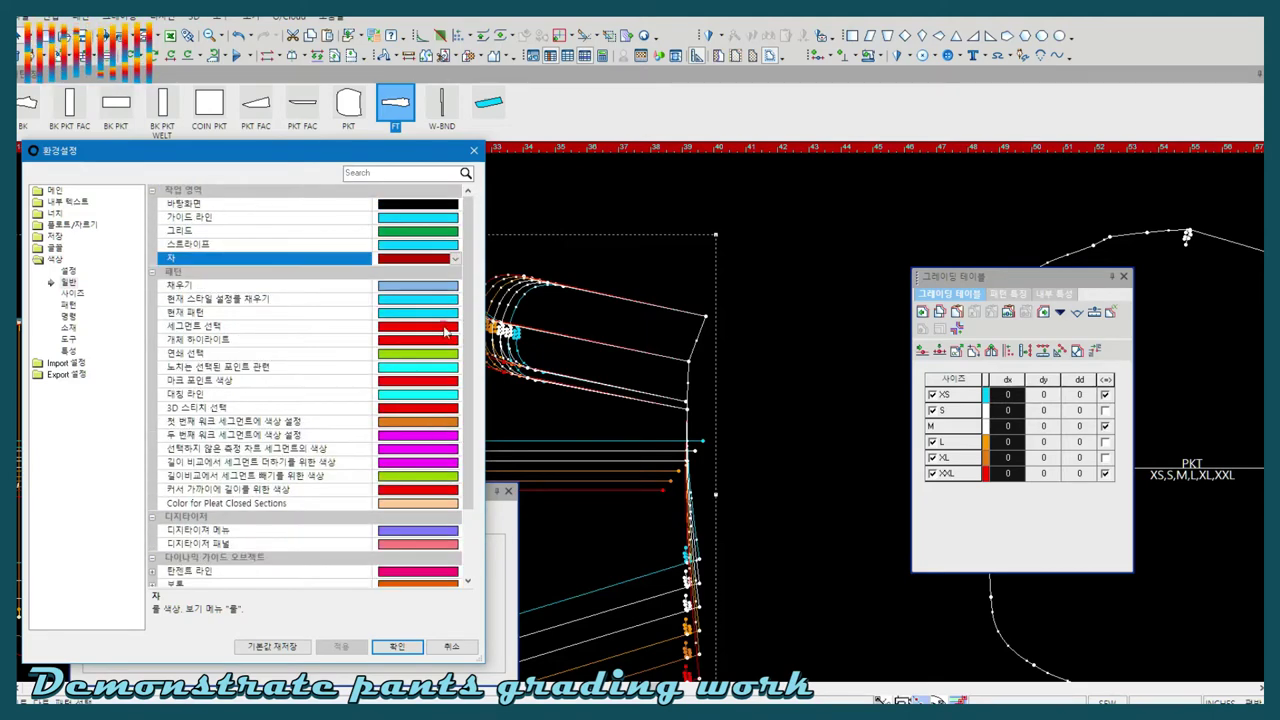
# Expand the main preferences, view working units, then reselect the colour settings page
pyautogui.click(54, 191)
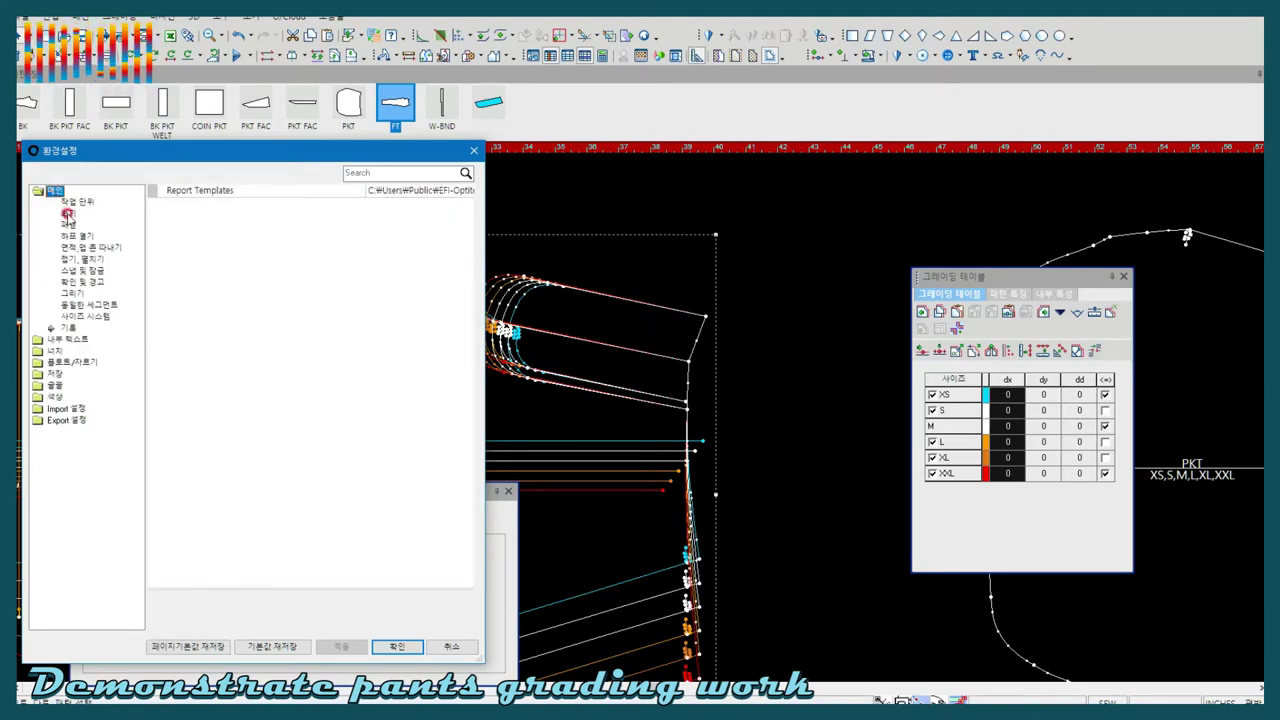
pyautogui.click(67, 213)
pyautogui.click(77, 201)
pyautogui.click(55, 396)
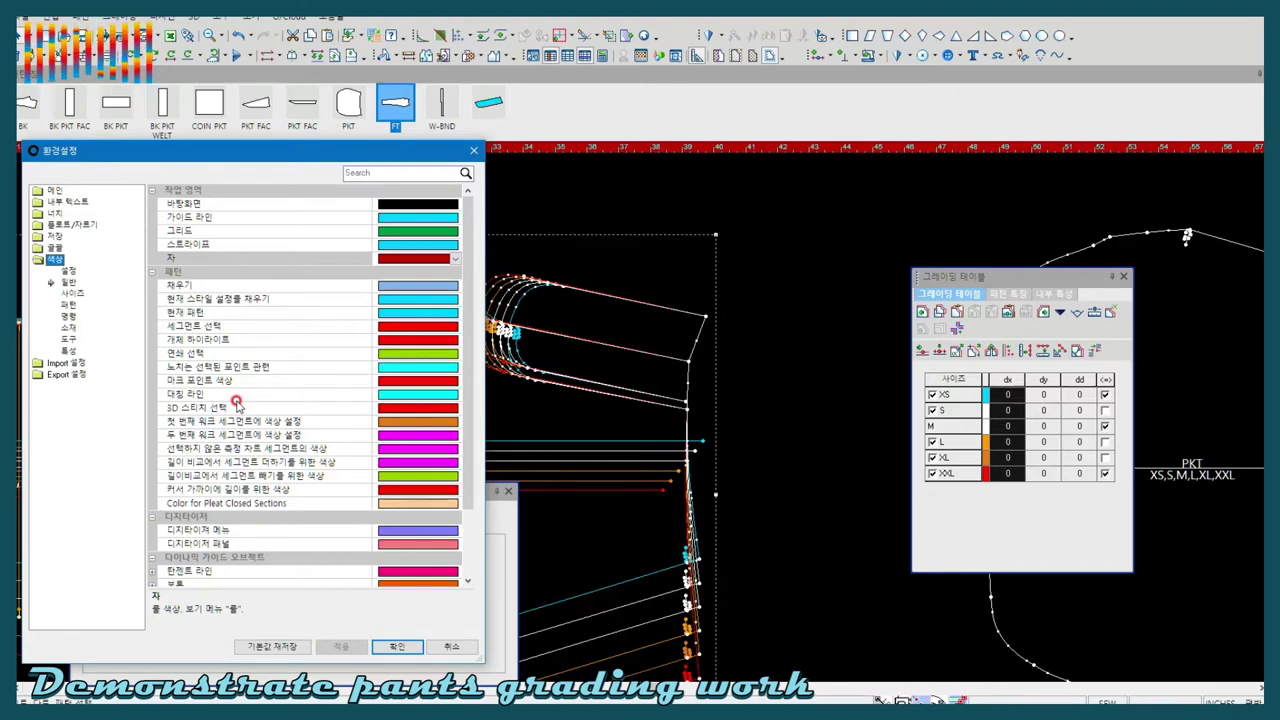
# Close the preferences and select points on the front piece to check their grading
pyautogui.click(396, 646)
pyautogui.scroll(-2, 737, 466)
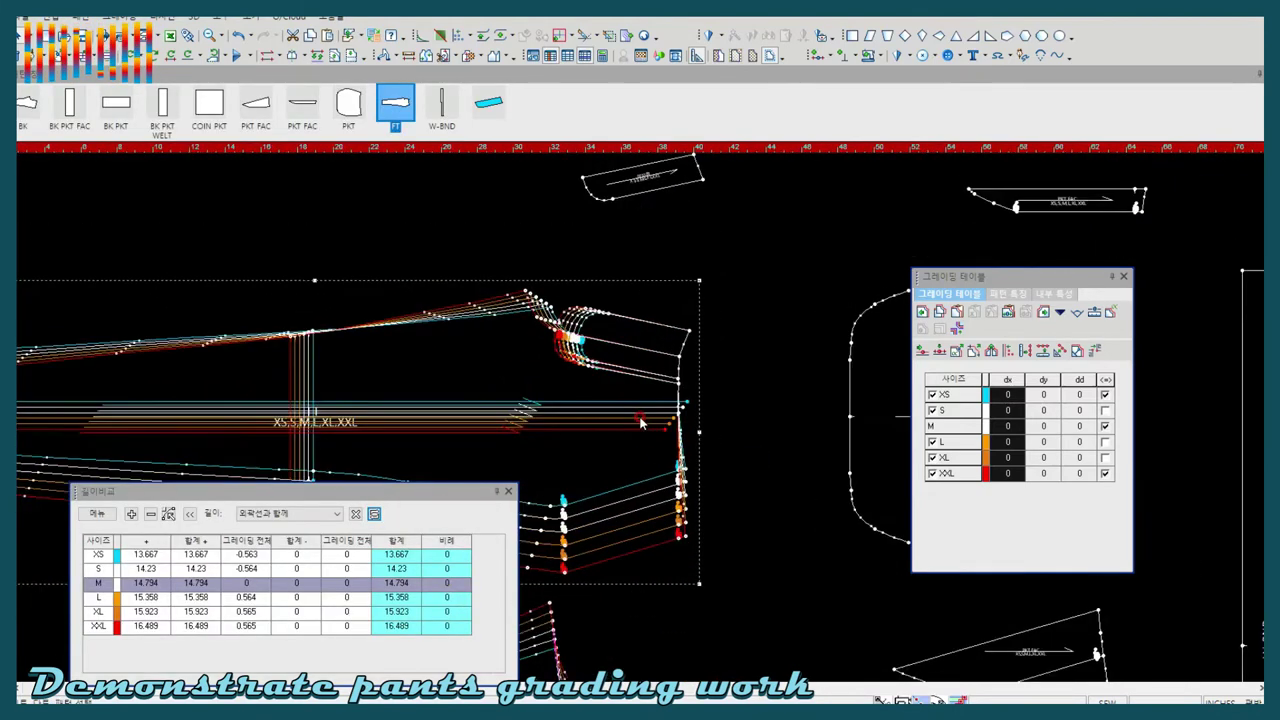
pyautogui.scroll(1, 587, 377)
pyautogui.scroll(2, 587, 377)
pyautogui.click(657, 305)
pyautogui.click(1077, 315)
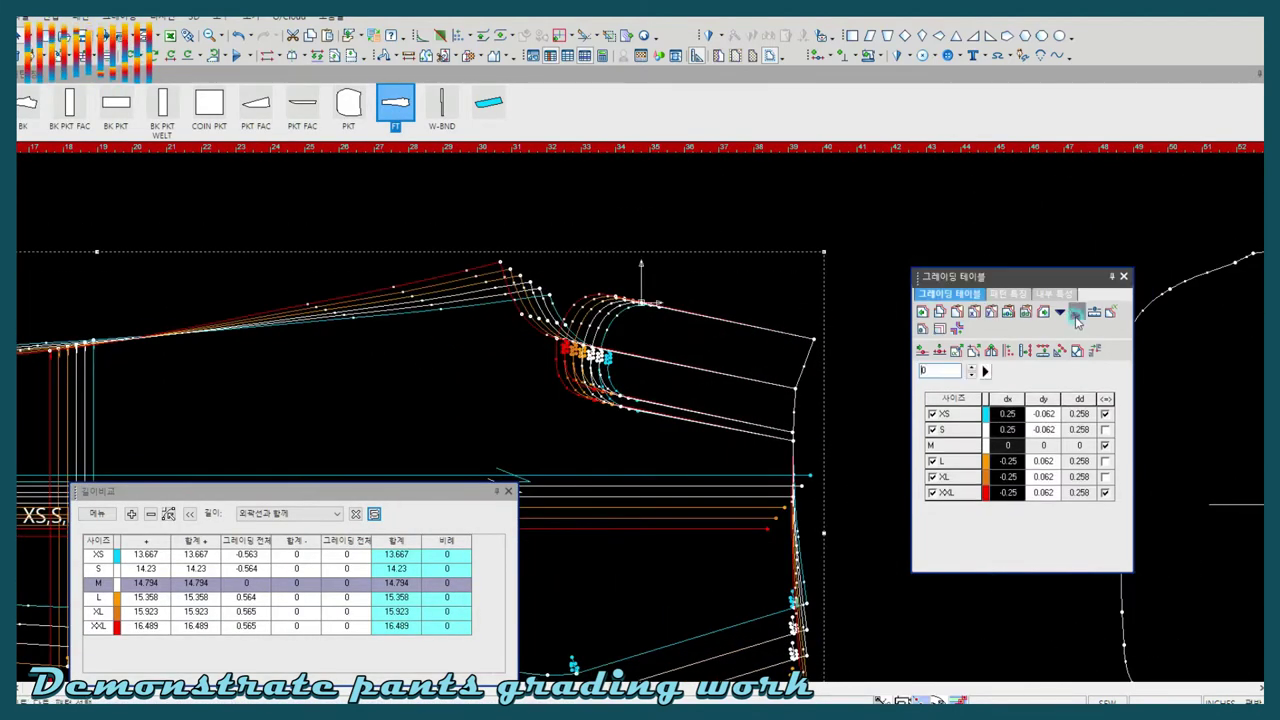
pyautogui.click(986, 372)
pyautogui.click(1010, 386)
pyautogui.click(728, 346)
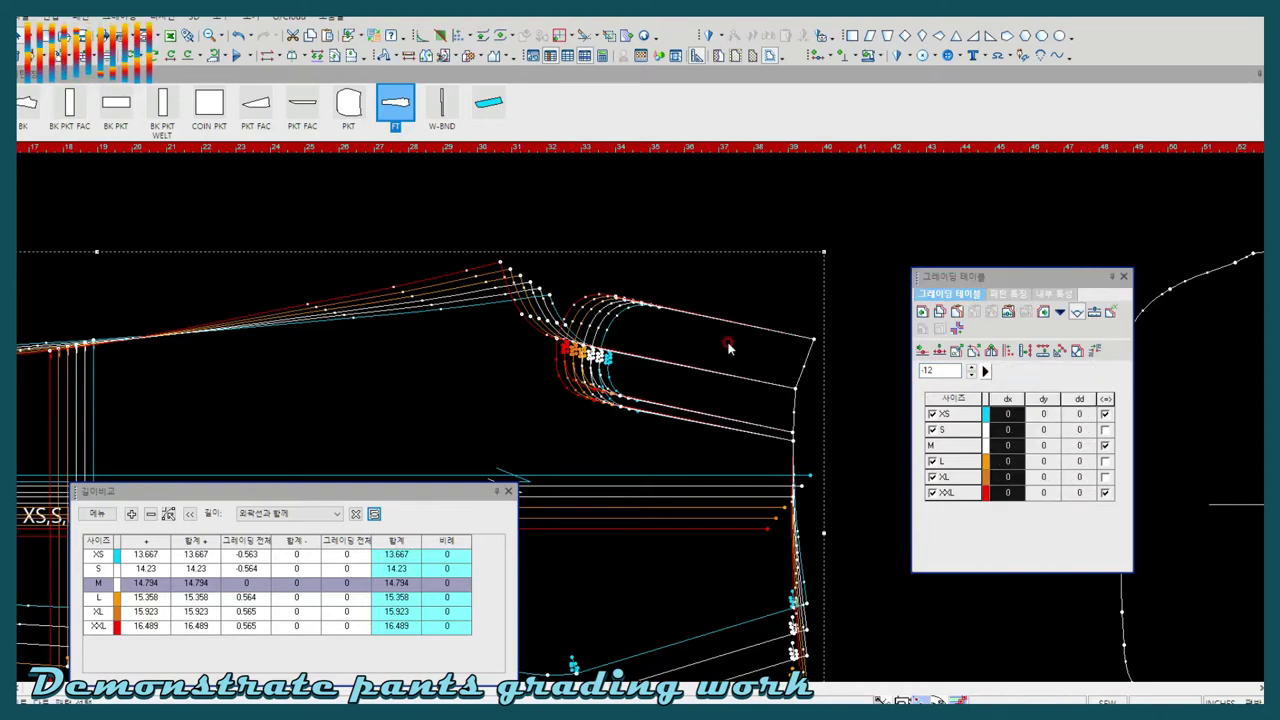
# Turn the ruler display off in the View menu and back on
pyautogui.click(250, 17)
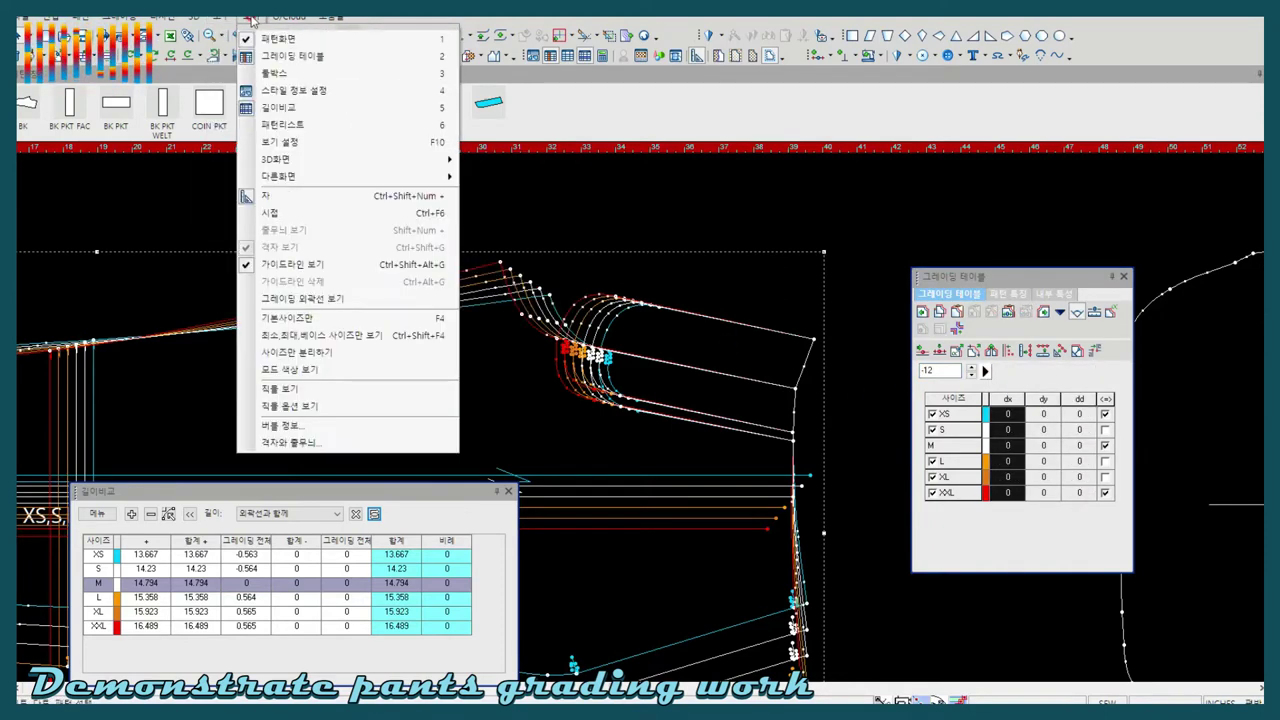
pyautogui.click(272, 196)
pyautogui.click(250, 17)
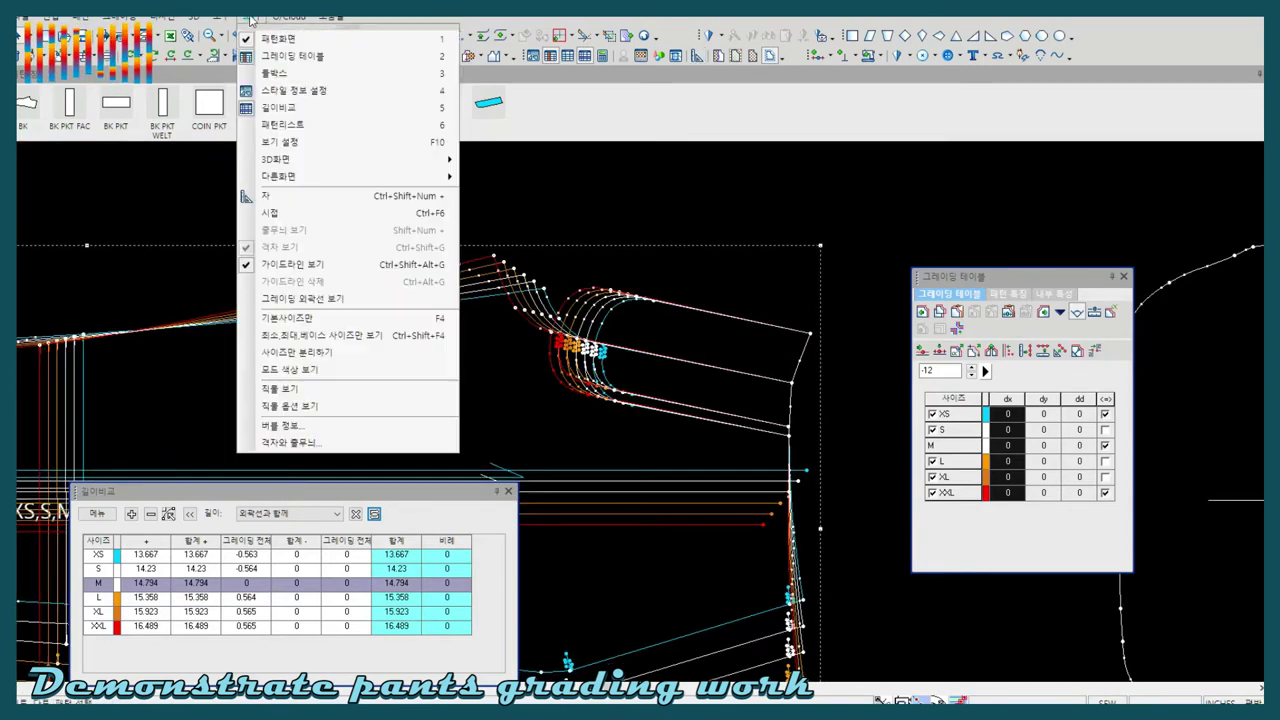
pyautogui.click(272, 196)
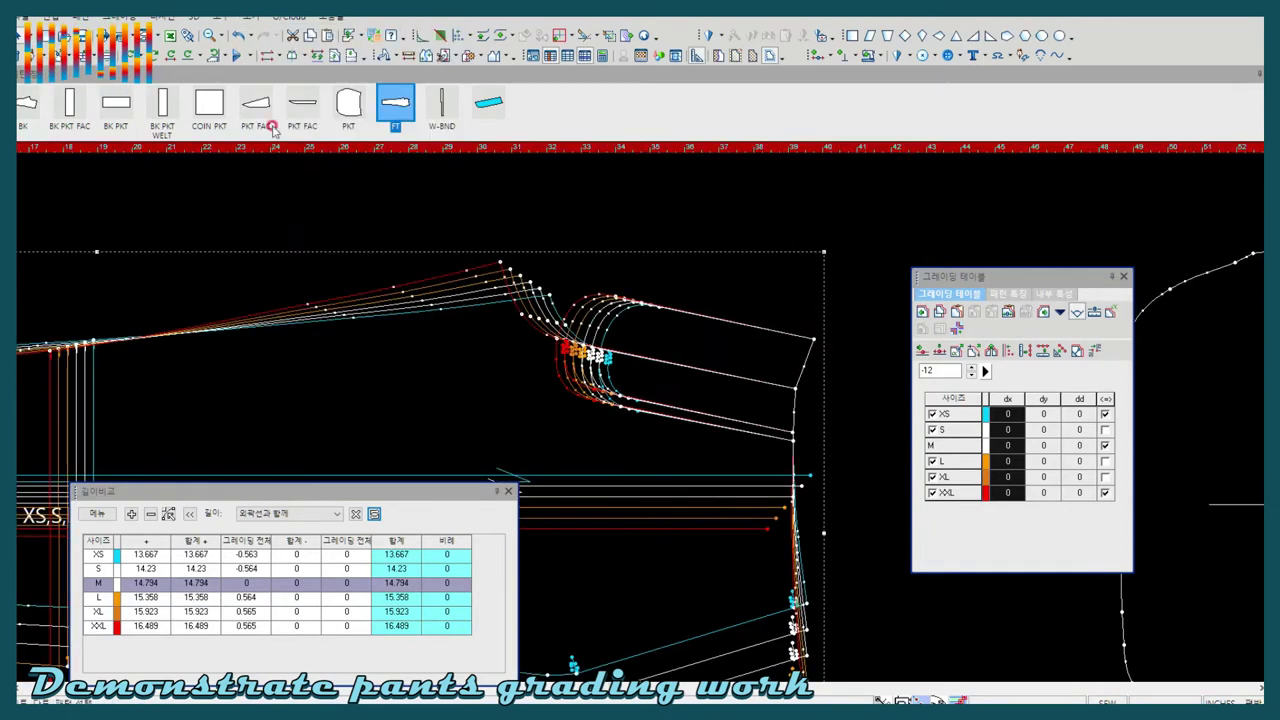
pyautogui.click(250, 20)
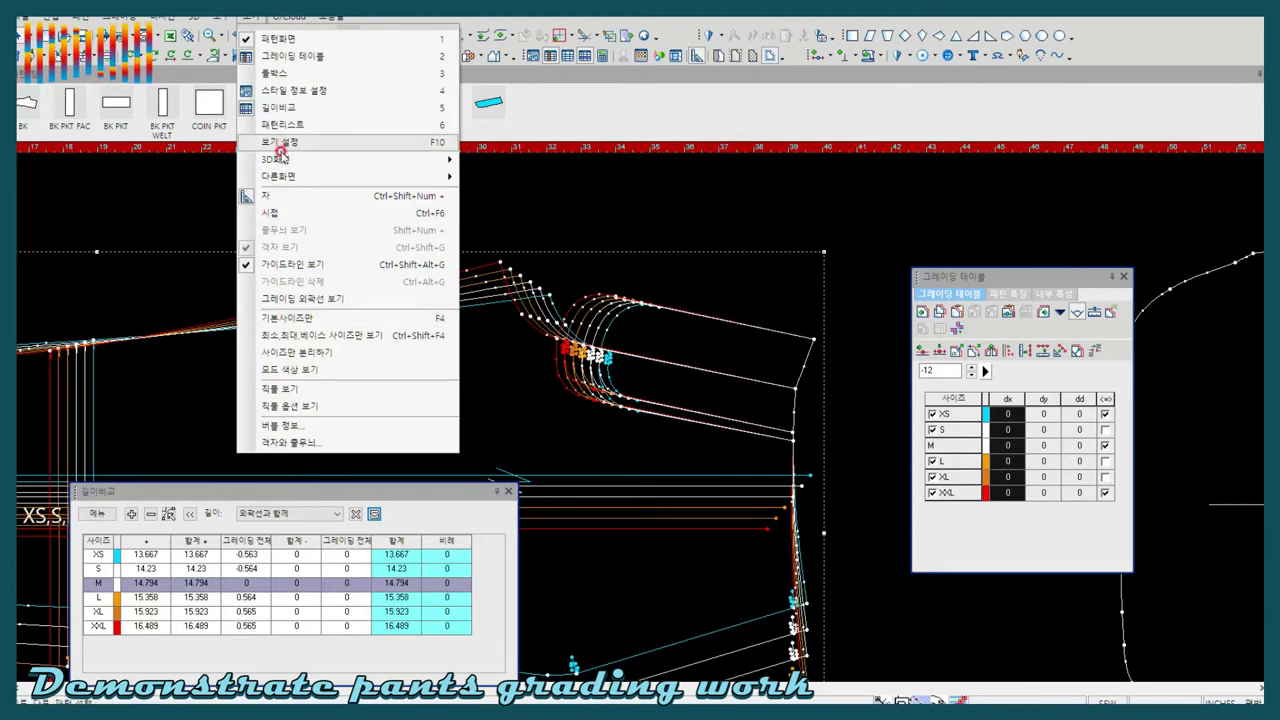
pyautogui.click(645, 236)
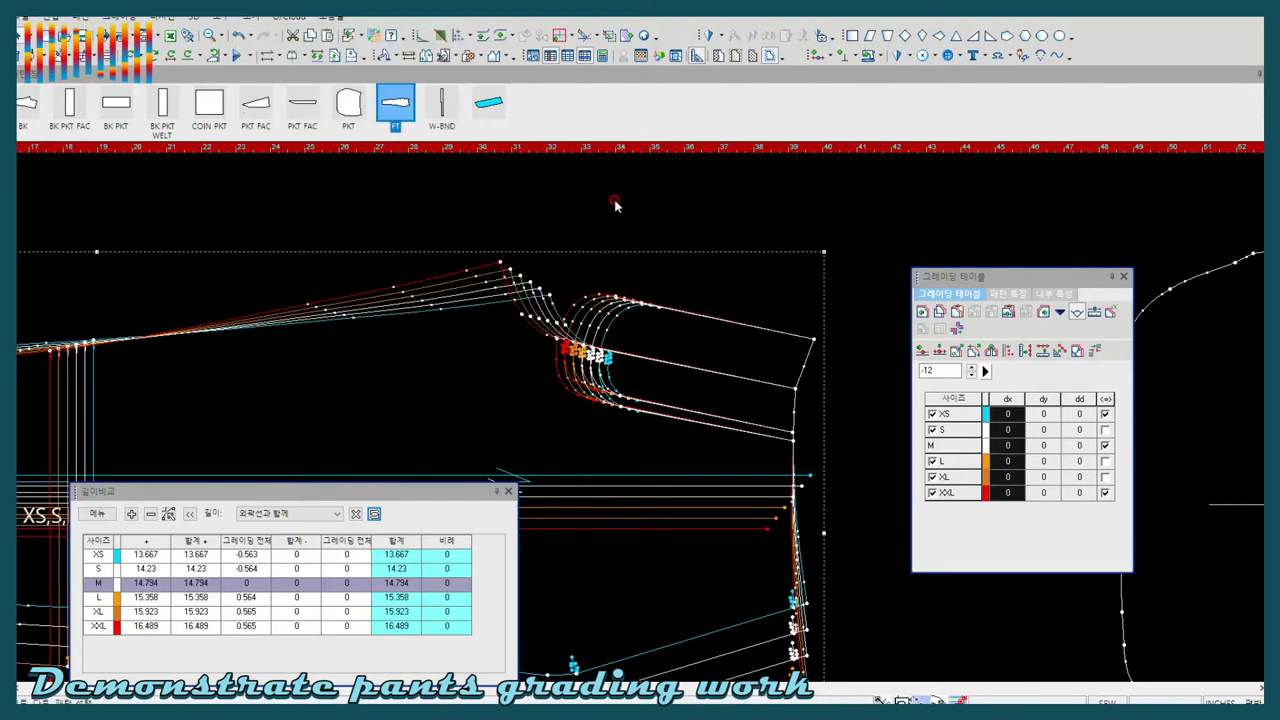
# Open the pattern screen options from the canvas context menu and confirm them
pyautogui.rightClick(531, 108)
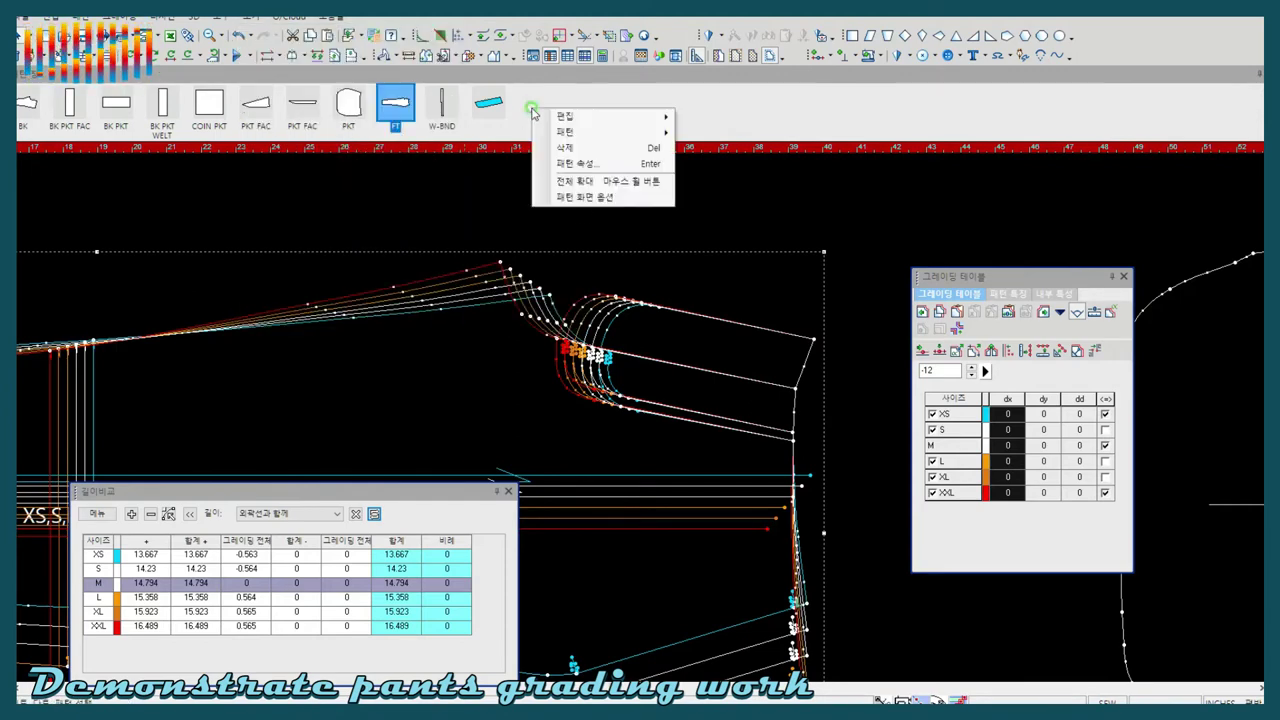
pyautogui.click(576, 198)
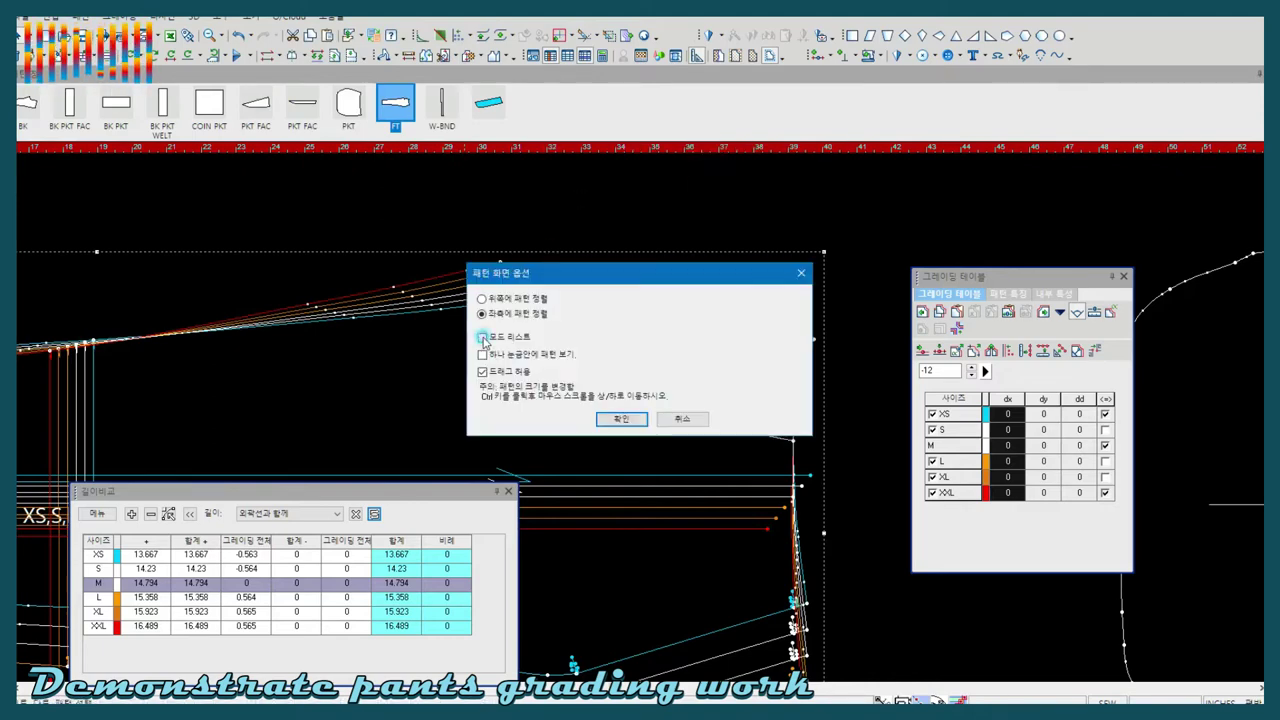
pyautogui.click(621, 418)
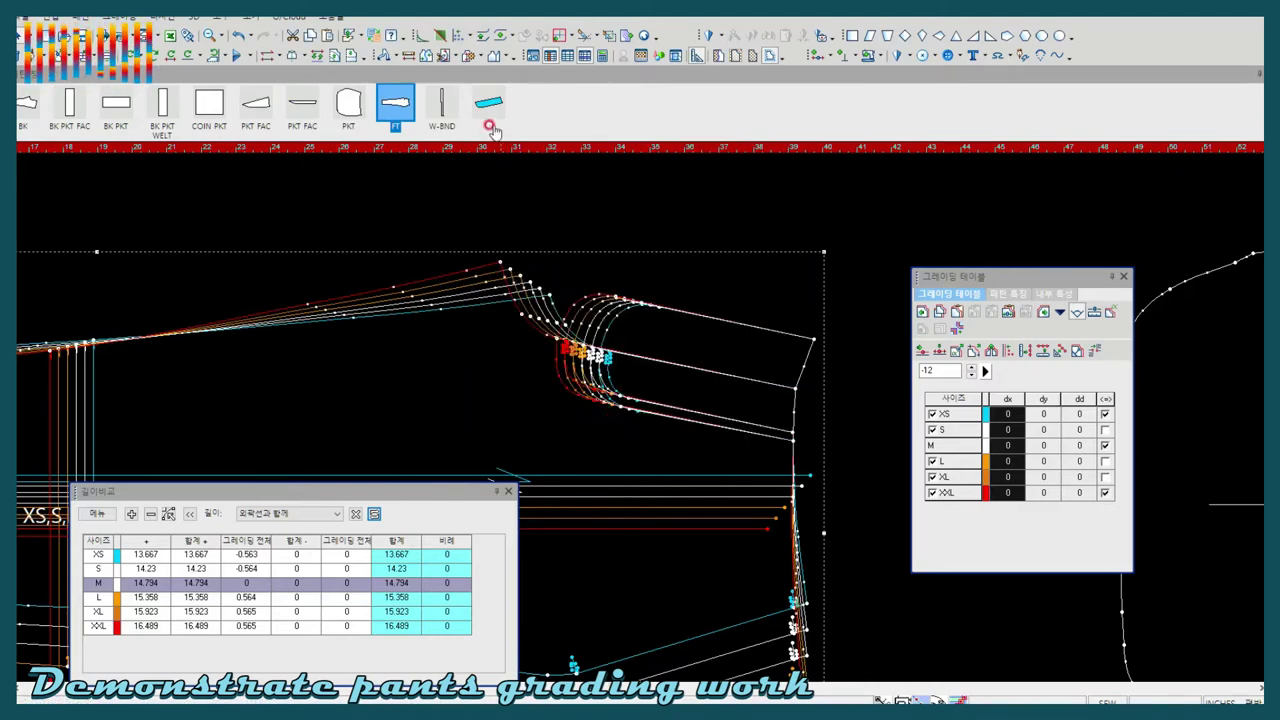
# Give the pocket-opening point an XS horizontal grade of 0.375 applied to all sizes
pyautogui.click(598, 318)
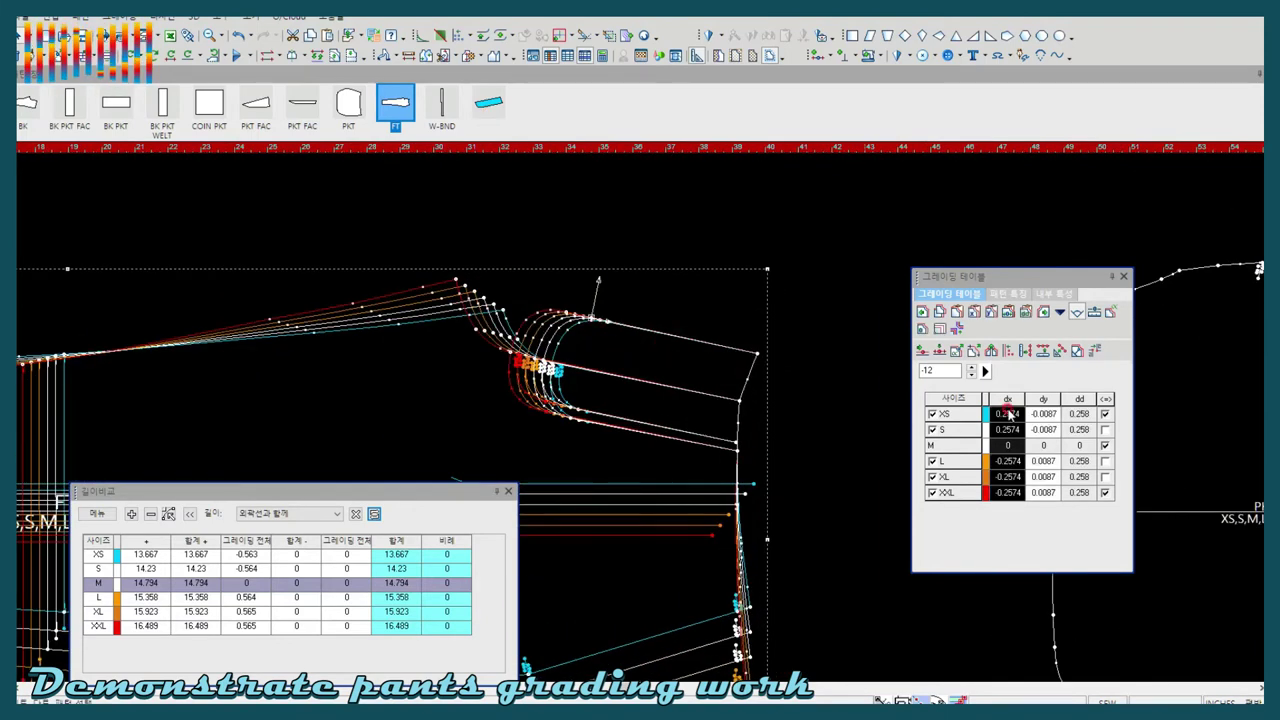
pyautogui.click(1008, 414)
pyautogui.write('375')
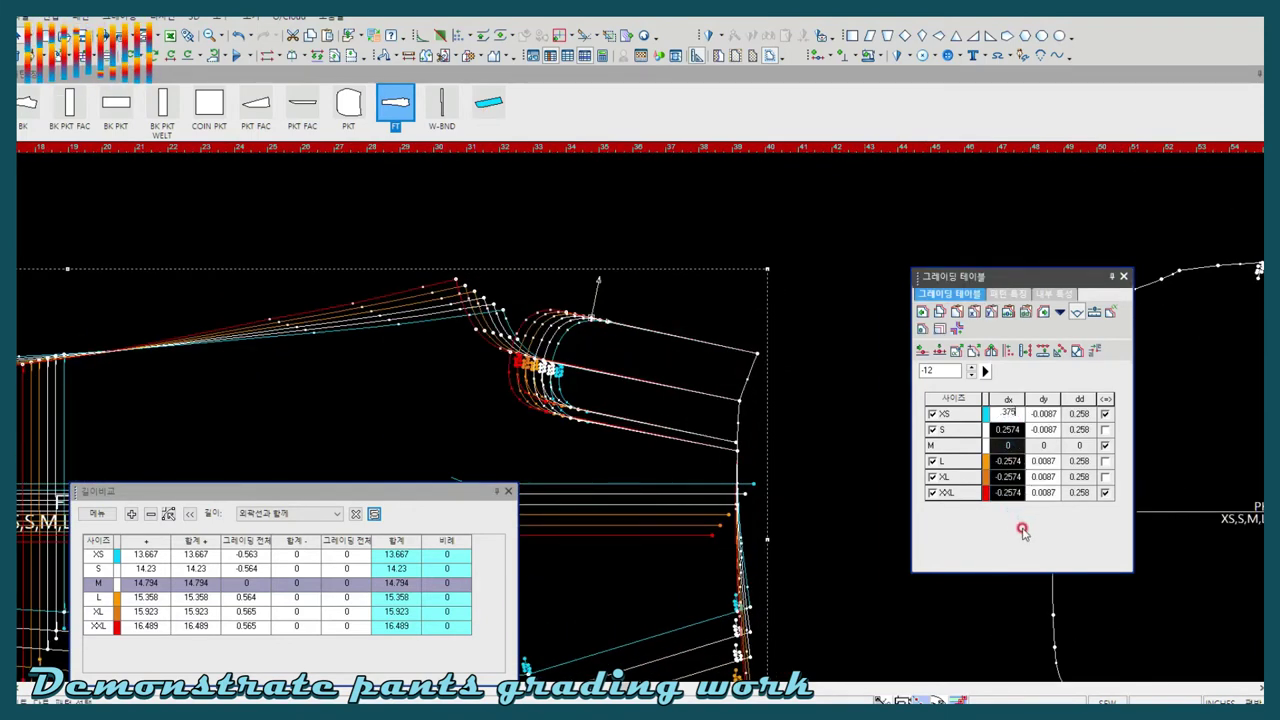
pyautogui.press('Return')
pyautogui.click(1059, 318)
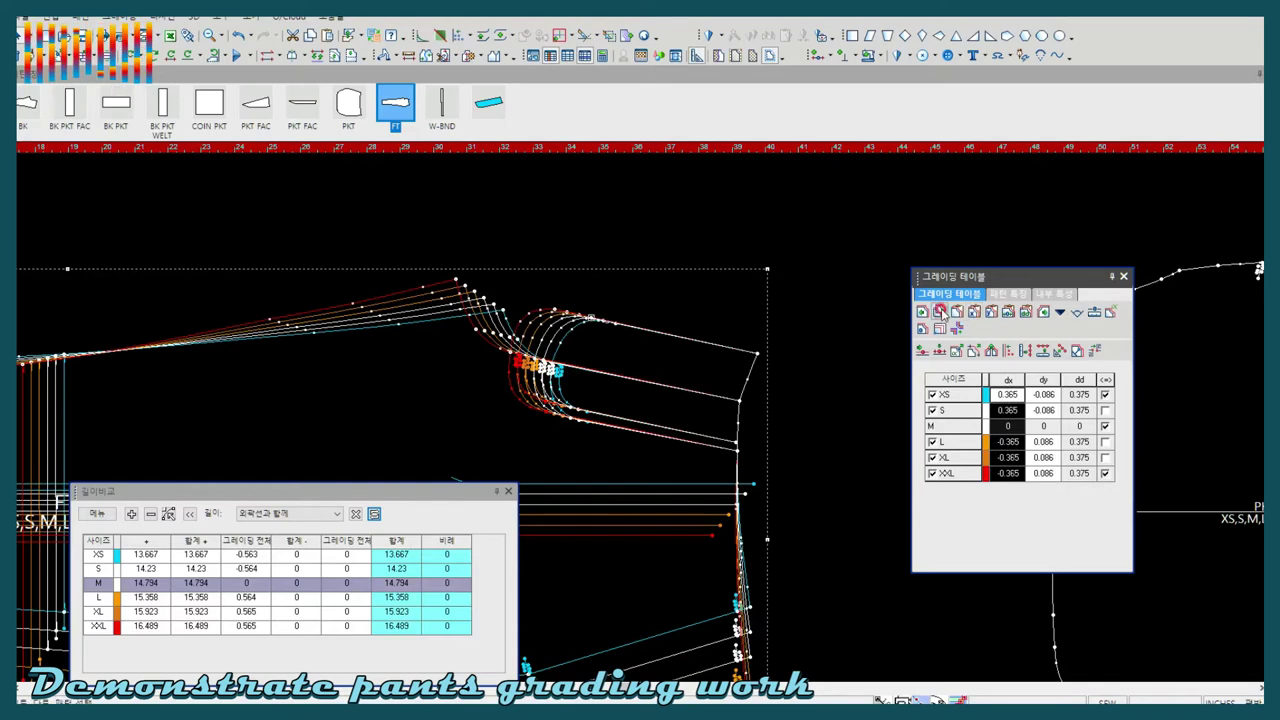
pyautogui.click(593, 430)
pyautogui.press('Escape')
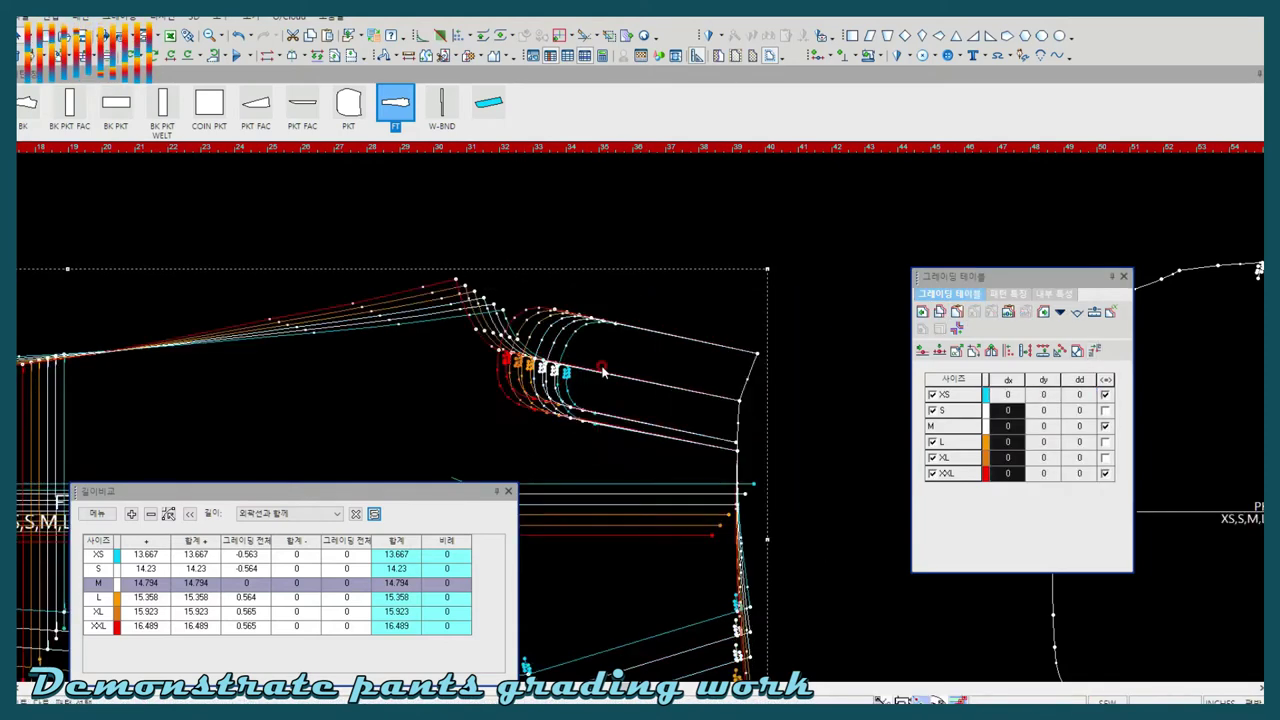
# Drag the pocket curve points to adjust their horizontal and vertical grades
pyautogui.moveTo(603, 372); pyautogui.dragTo(594, 374)
pyautogui.click(556, 369)
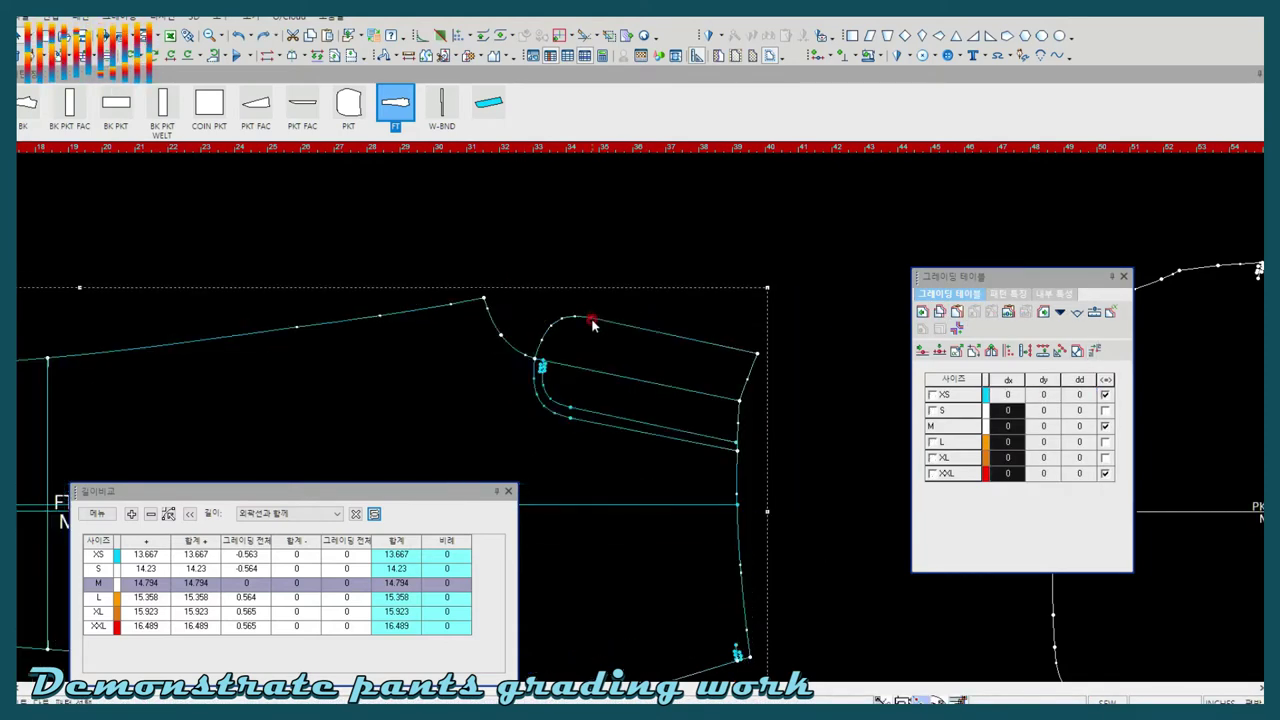
pyautogui.scroll(2, 600, 372)
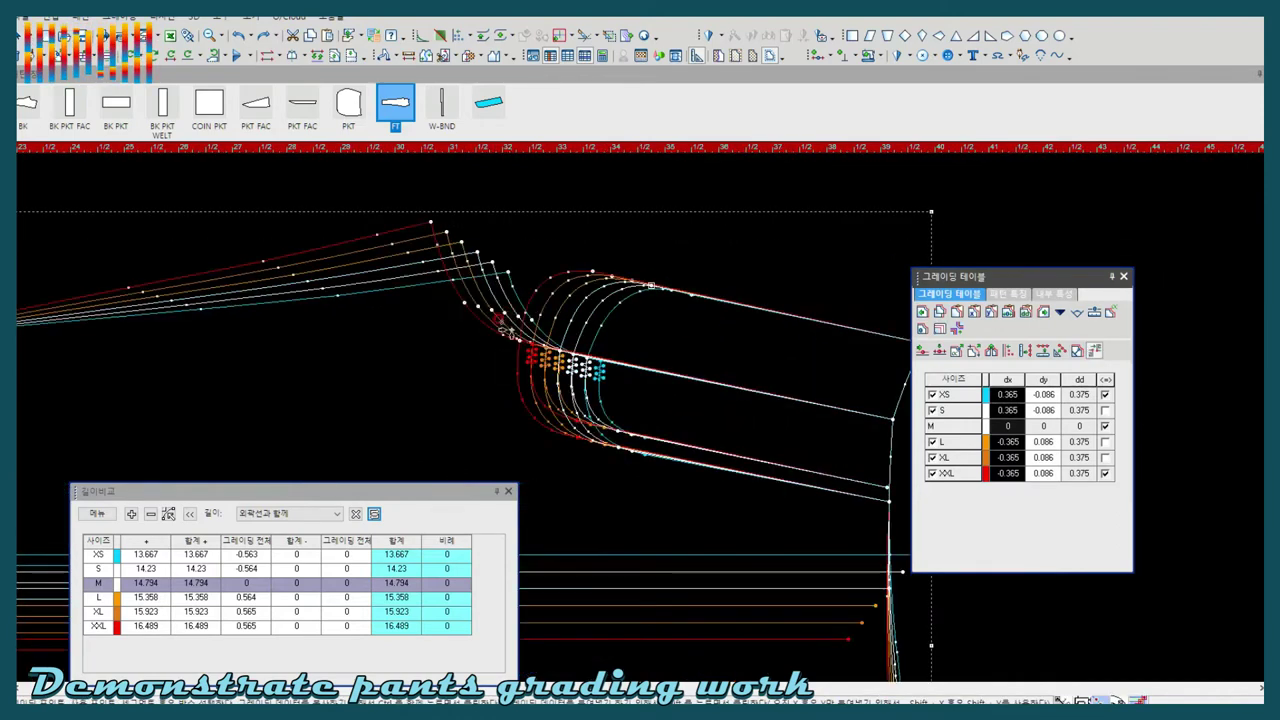
pyautogui.click(522, 330)
pyautogui.moveTo(523, 330); pyautogui.dragTo(497, 314)
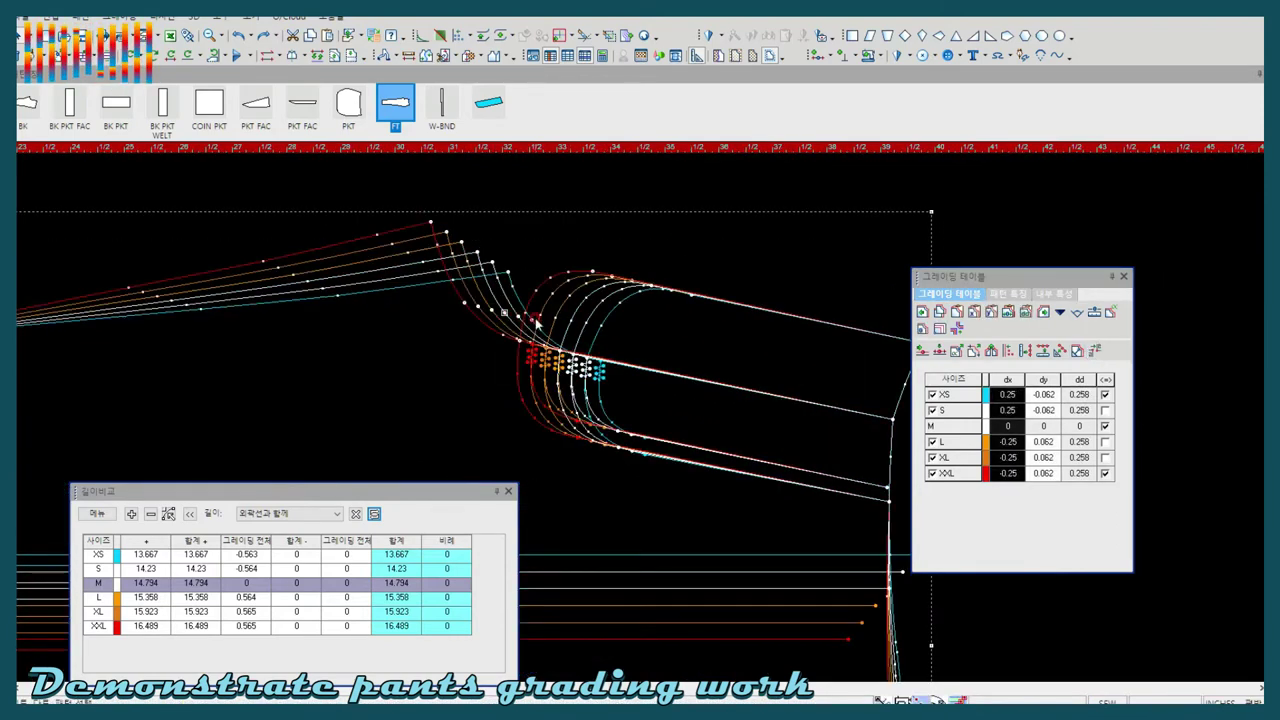
pyautogui.scroll(-3, 569, 363)
pyautogui.scroll(2, 646, 423)
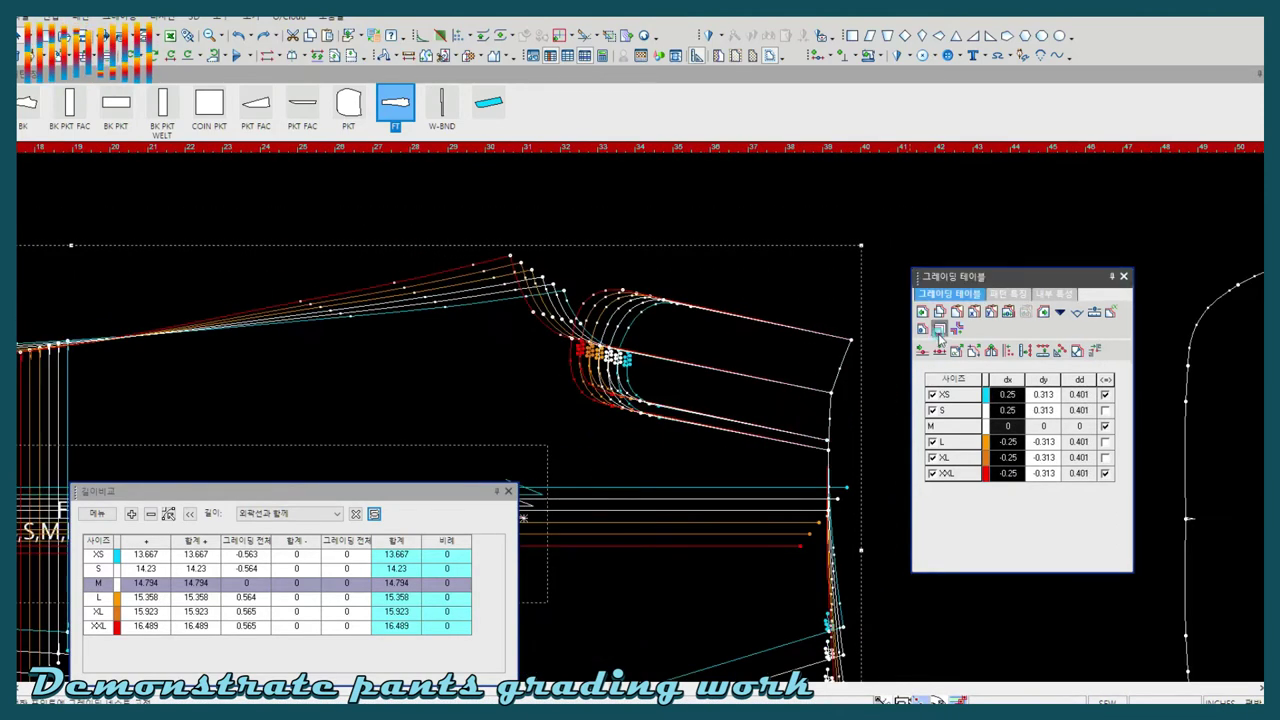
pyautogui.click(688, 349)
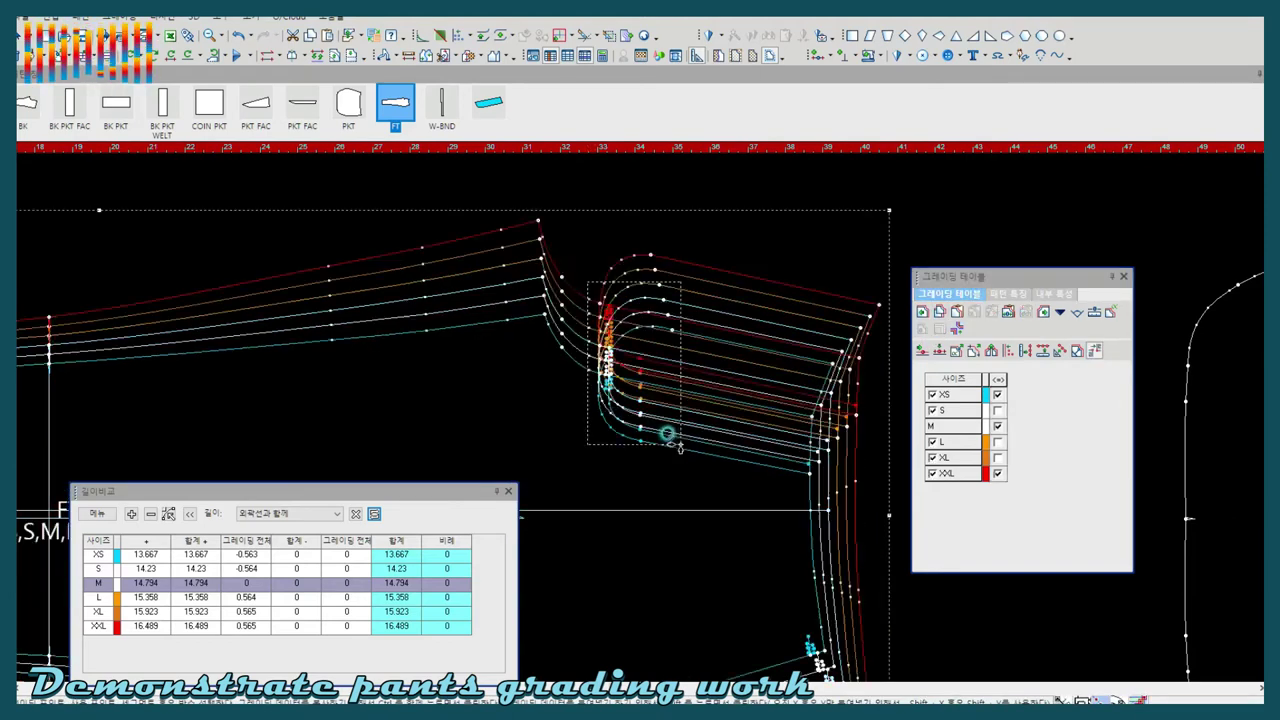
# Apply a grading option to the pocket-opening points and measure the pocket line length
pyautogui.click(609, 371)
pyautogui.rightClick(612, 232)
pyautogui.click(700, 383)
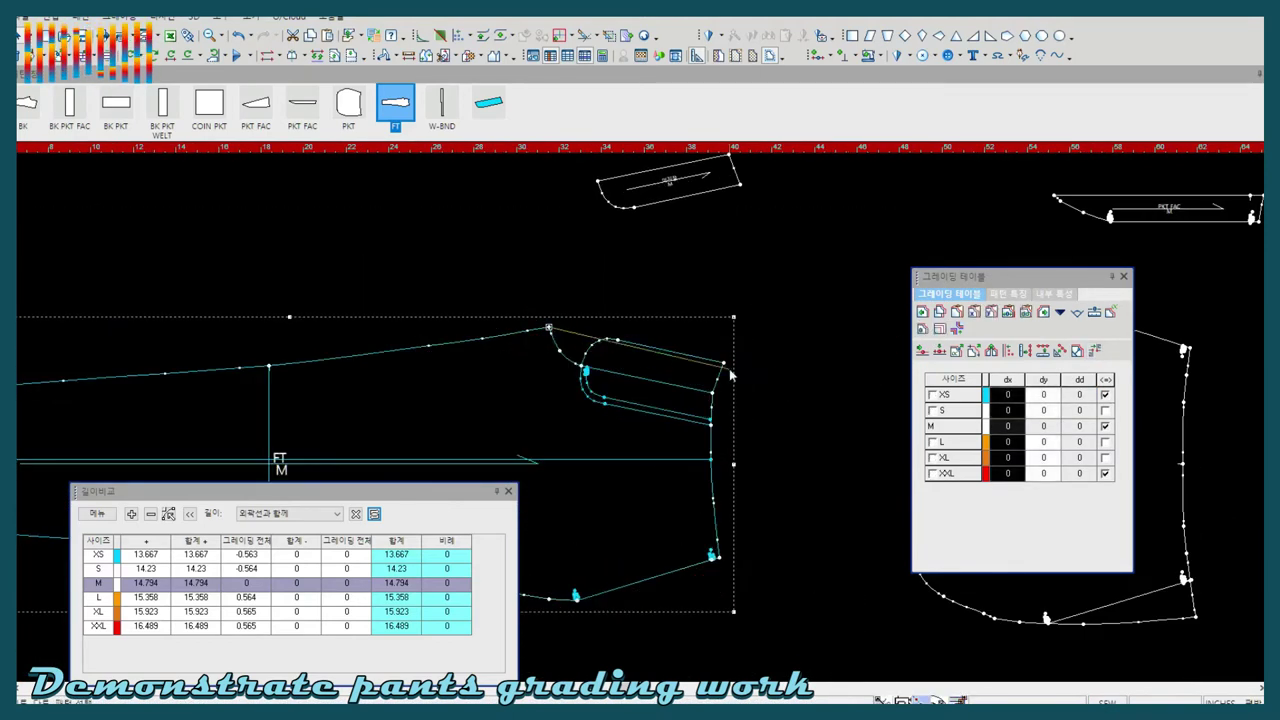
pyautogui.click(132, 510)
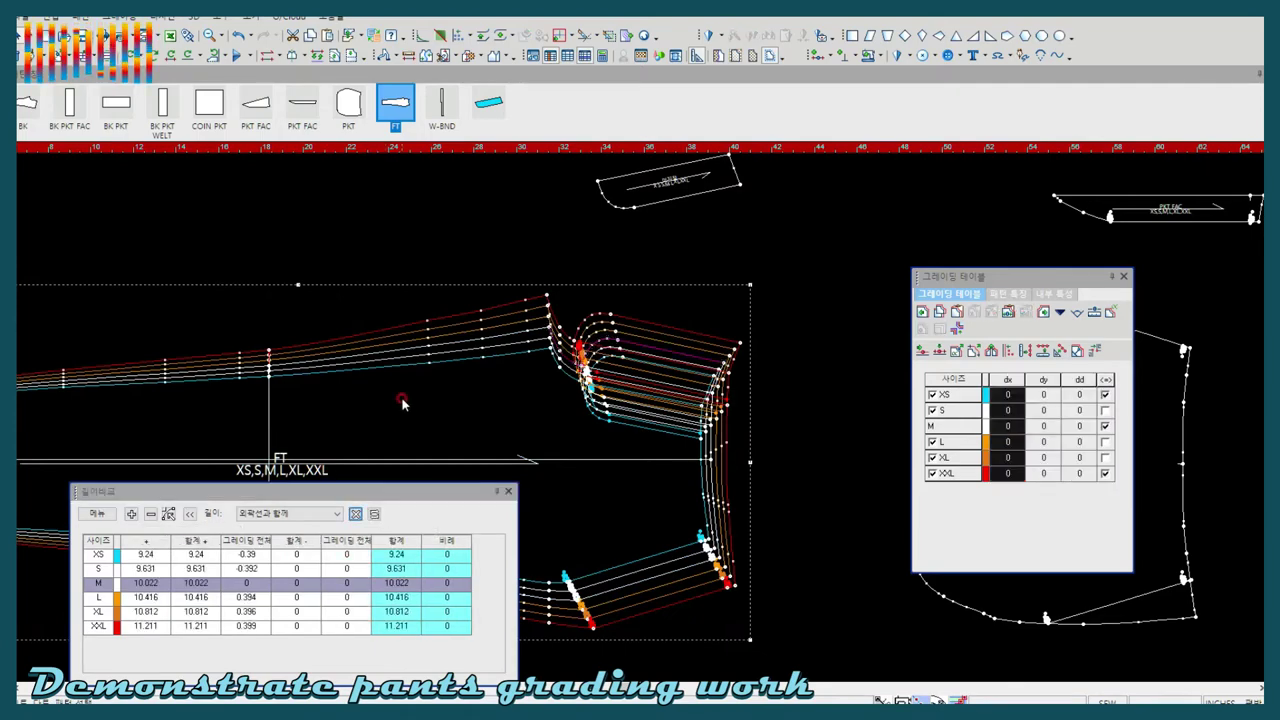
pyautogui.scroll(1, 640, 414)
pyautogui.scroll(1, 640, 423)
# Regrade the pocket corner point, then check the lower corner point's ±0.75 vertical grade
pyautogui.click(500, 392)
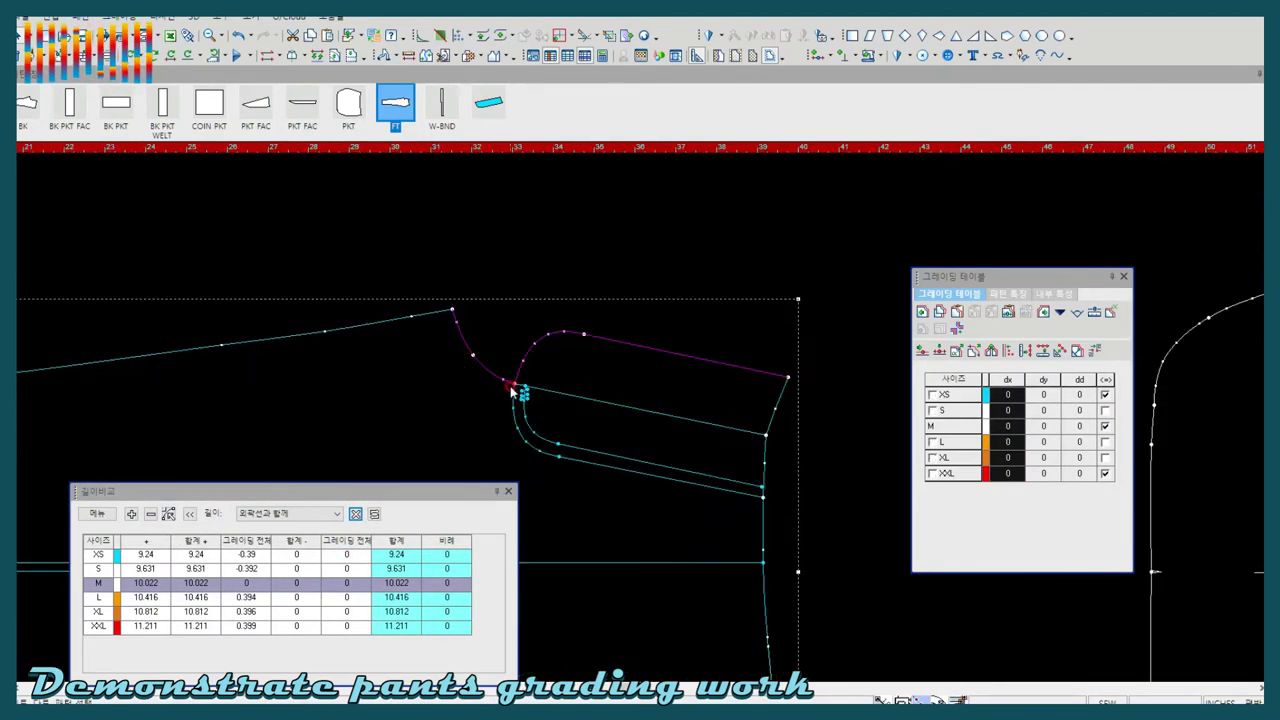
pyautogui.press('Return')
pyautogui.scroll(1, 640, 423)
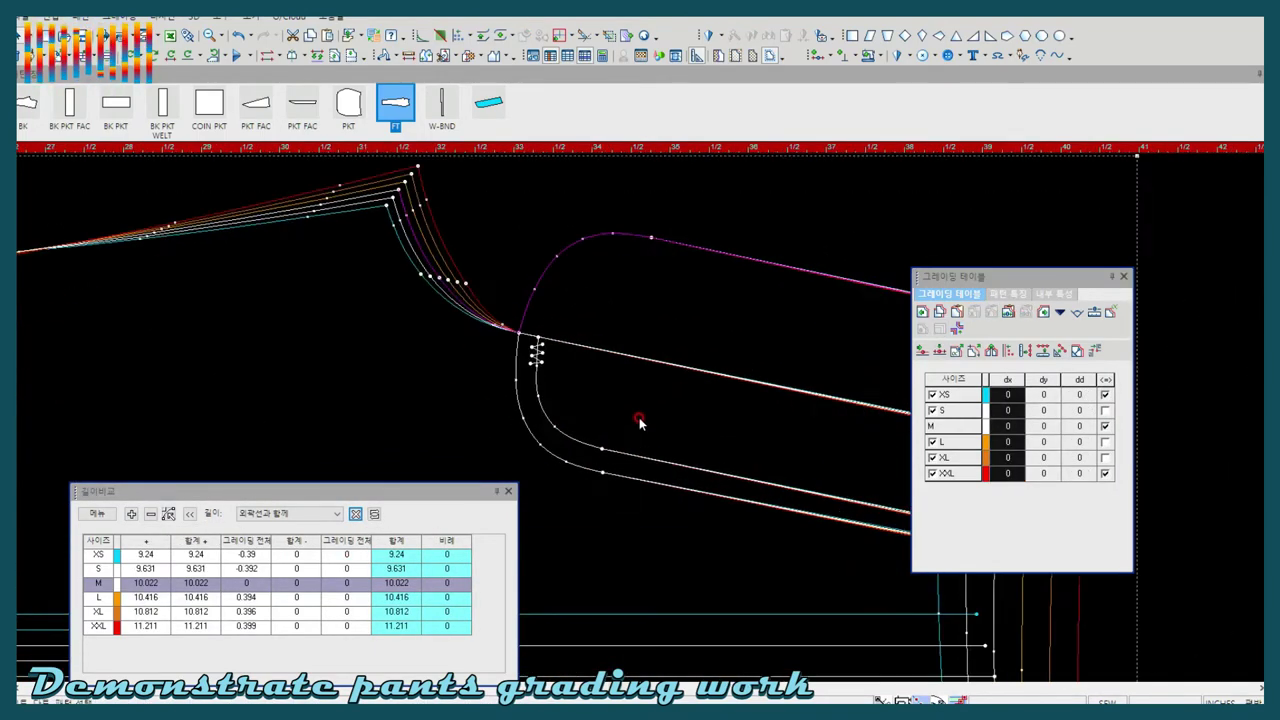
pyautogui.scroll(-2, 711, 451)
pyautogui.click(487, 440)
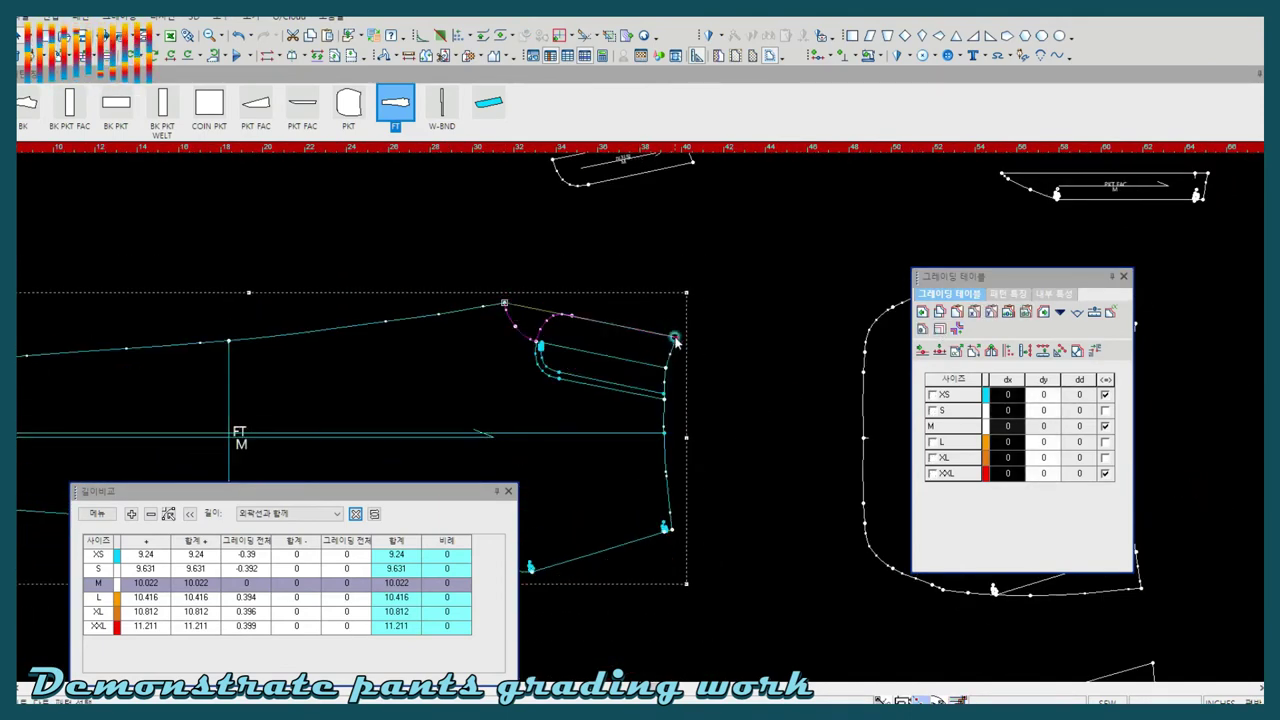
pyautogui.click(642, 412)
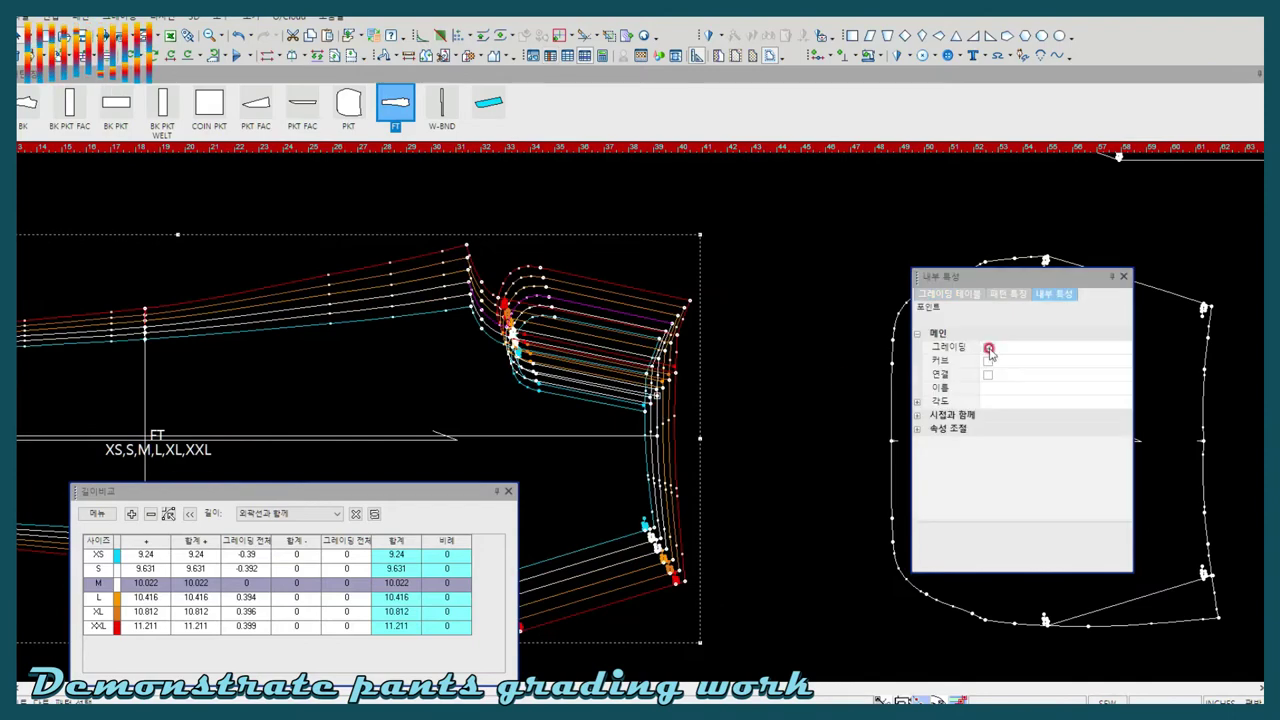
pyautogui.click(666, 368)
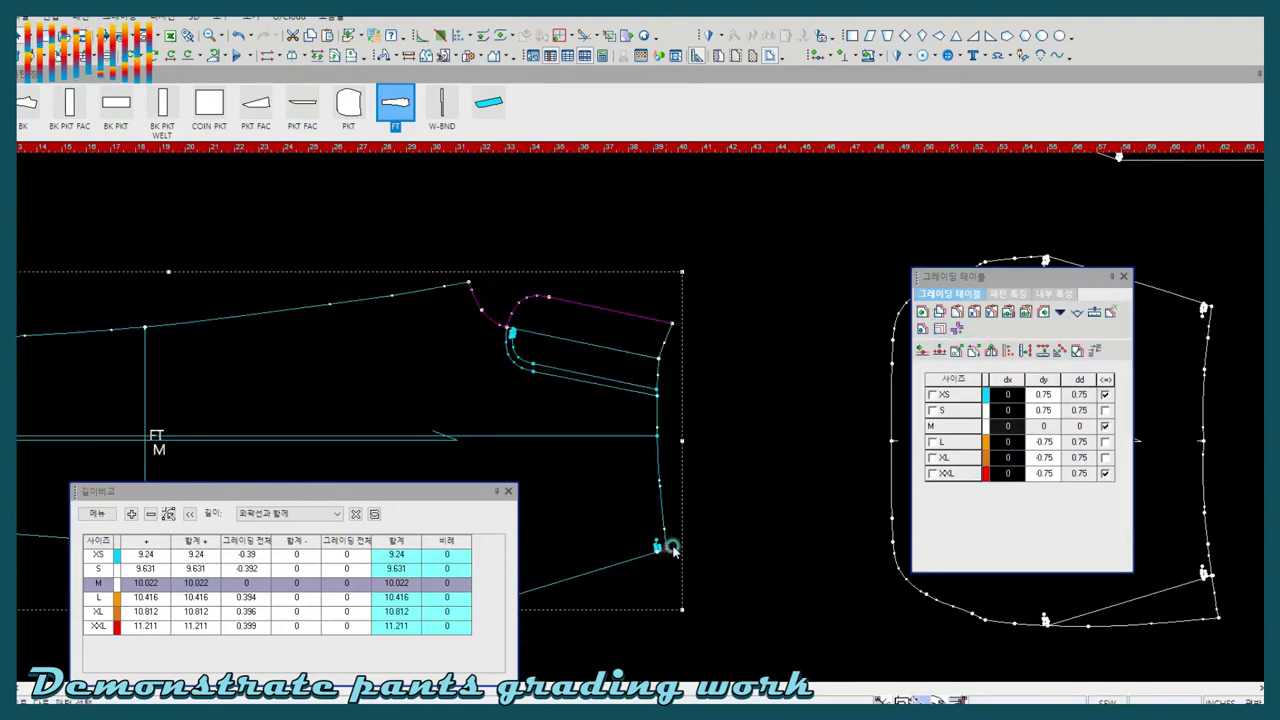
pyautogui.click(642, 422)
pyautogui.scroll(-2, 642, 422)
# Fix another front point so it holds its X and Y grade
pyautogui.click(560, 403)
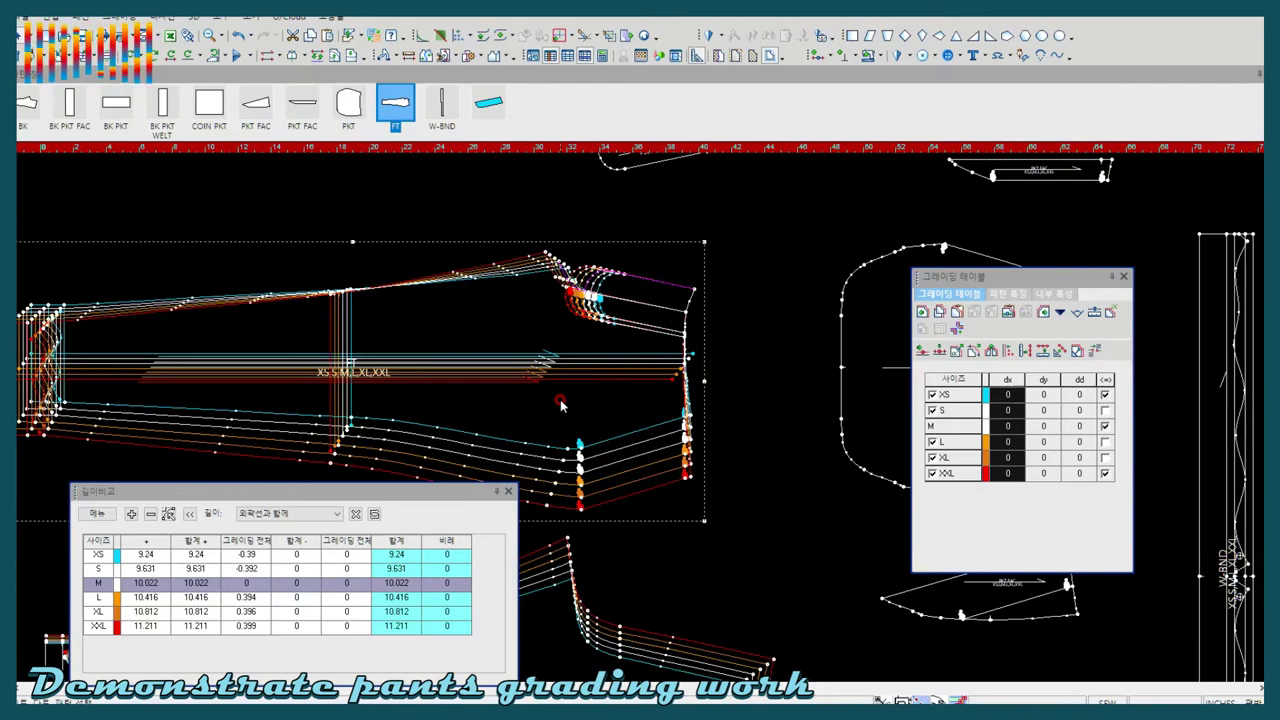
pyautogui.scroll(1, 560, 403)
pyautogui.scroll(1, 560, 403)
pyautogui.scroll(1, 560, 403)
pyautogui.click(938, 330)
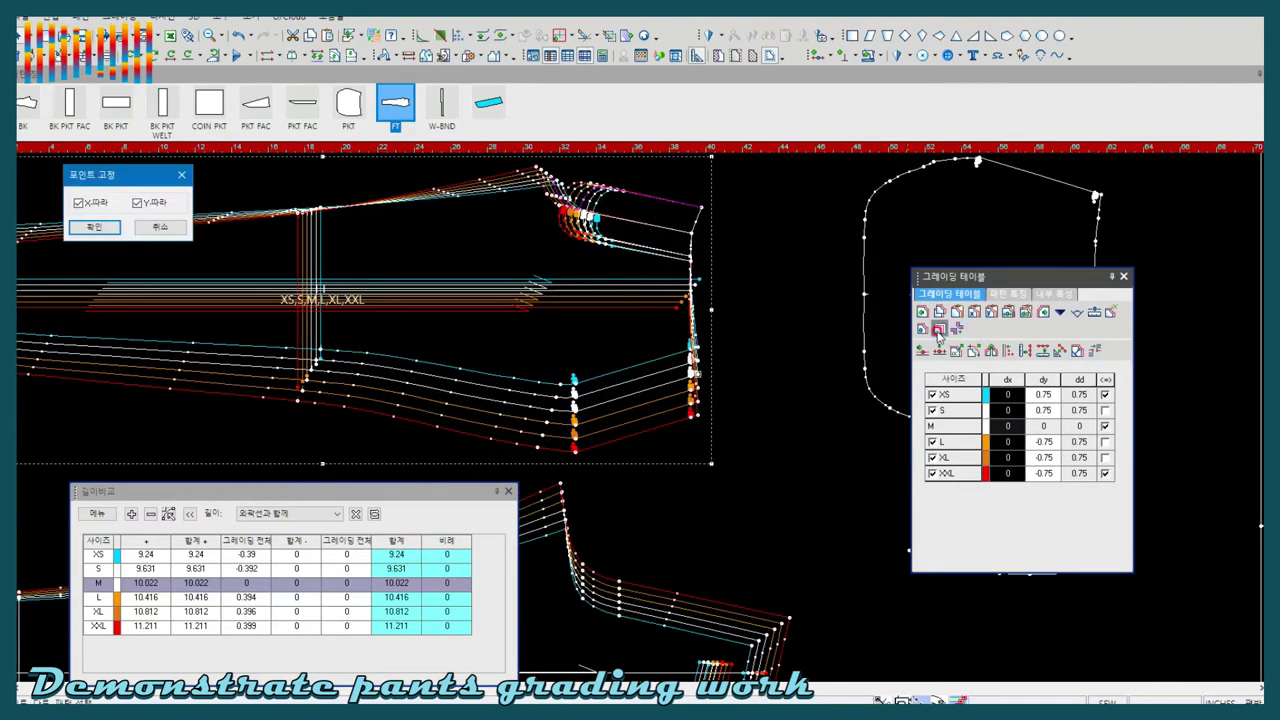
pyautogui.press('Return')
pyautogui.scroll(2, 628, 400)
# Grade the front hem point with dx 0.25 for S and -0.375 for XL
pyautogui.click(583, 410)
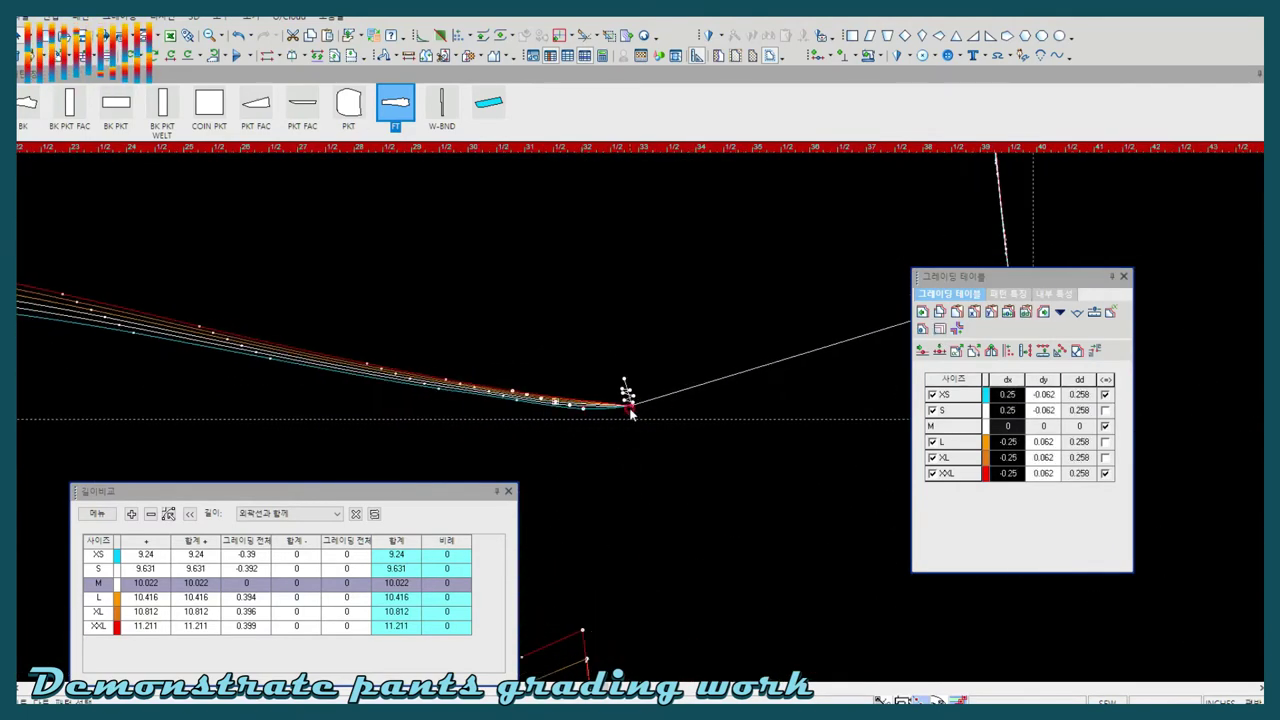
pyautogui.click(1010, 426)
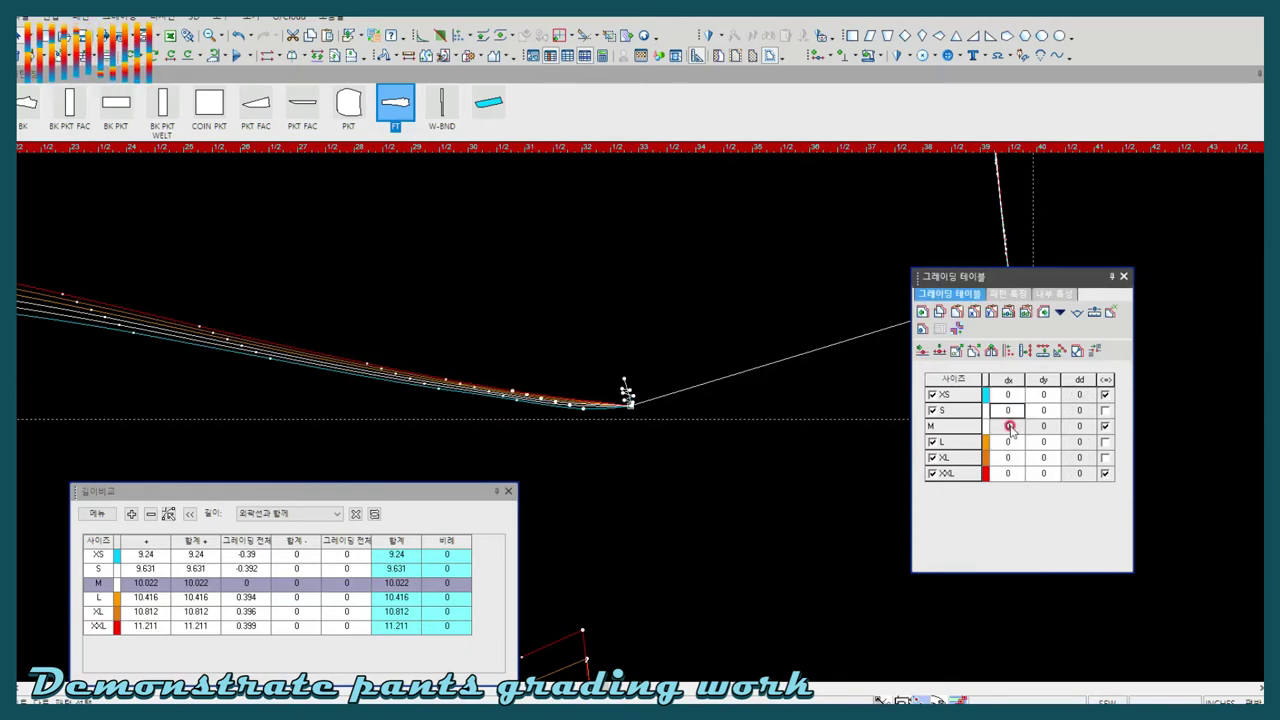
pyautogui.write('.25')
pyautogui.write('0.25')
pyautogui.press('Return')
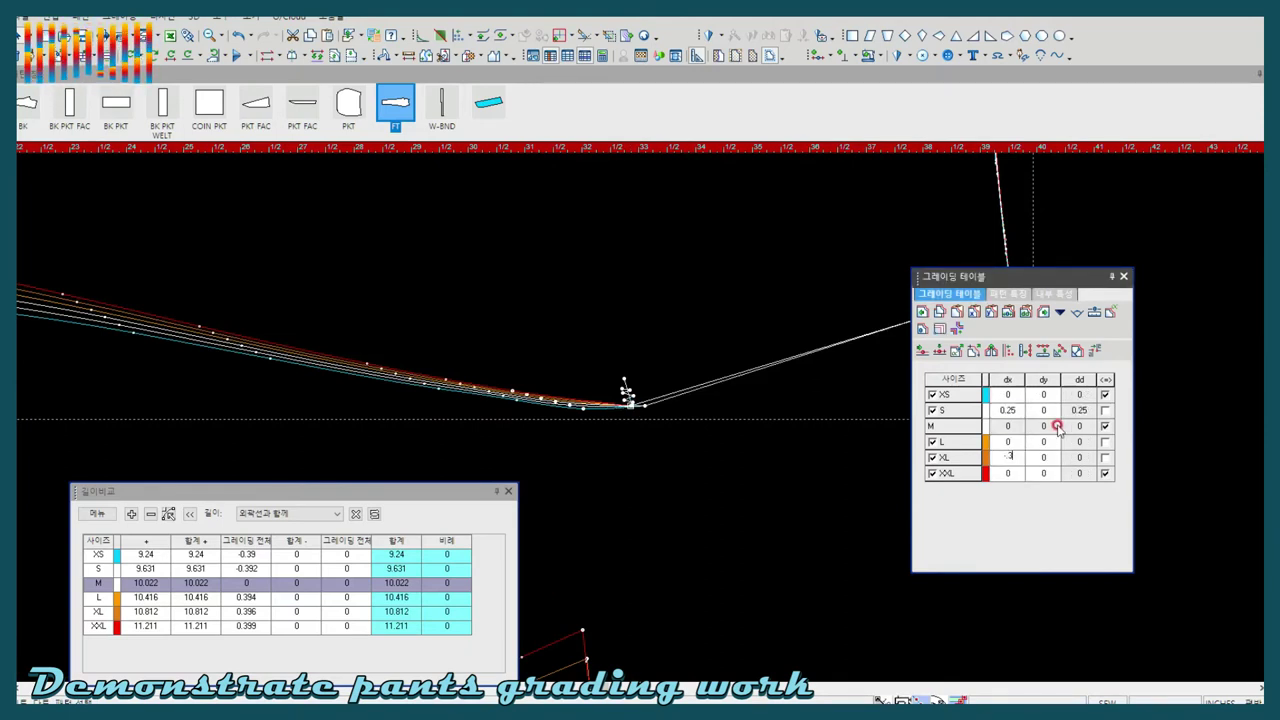
pyautogui.press('Return')
# Select the hem points together, then pick the graded hem corner point
pyautogui.moveTo(495, 335); pyautogui.dragTo(697, 455)
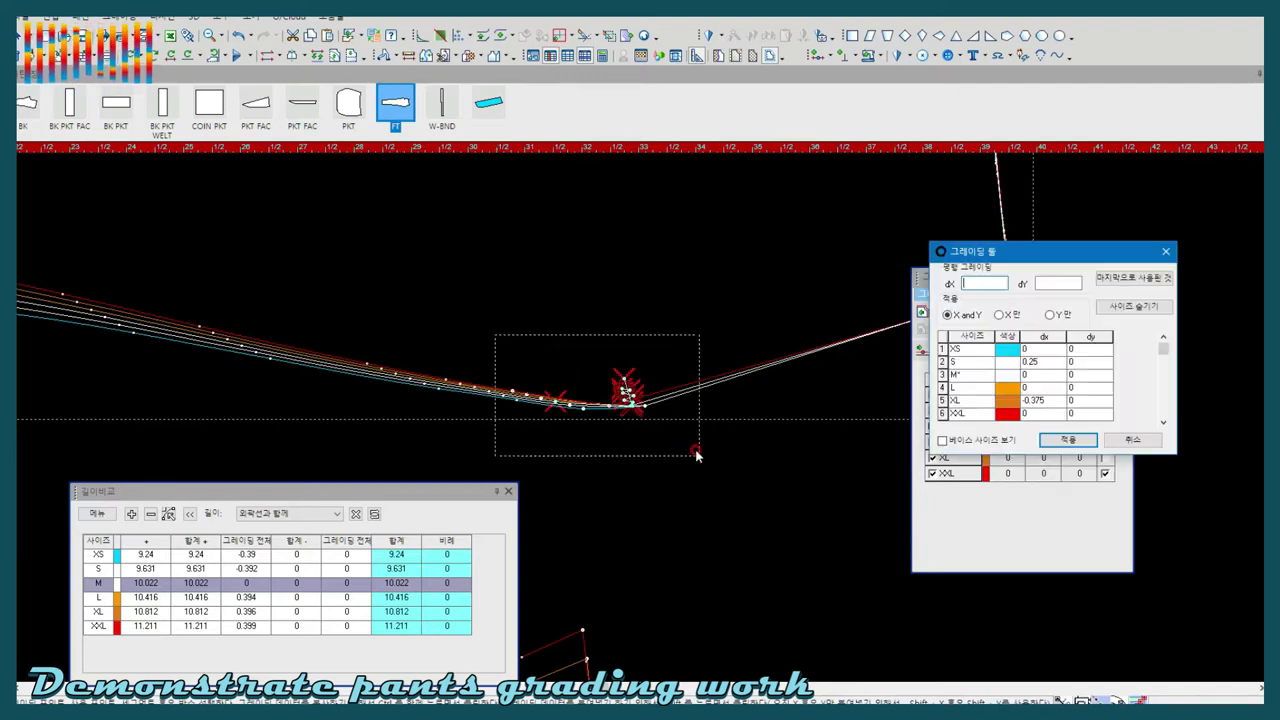
pyautogui.rightClick(634, 338)
pyautogui.click(655, 345)
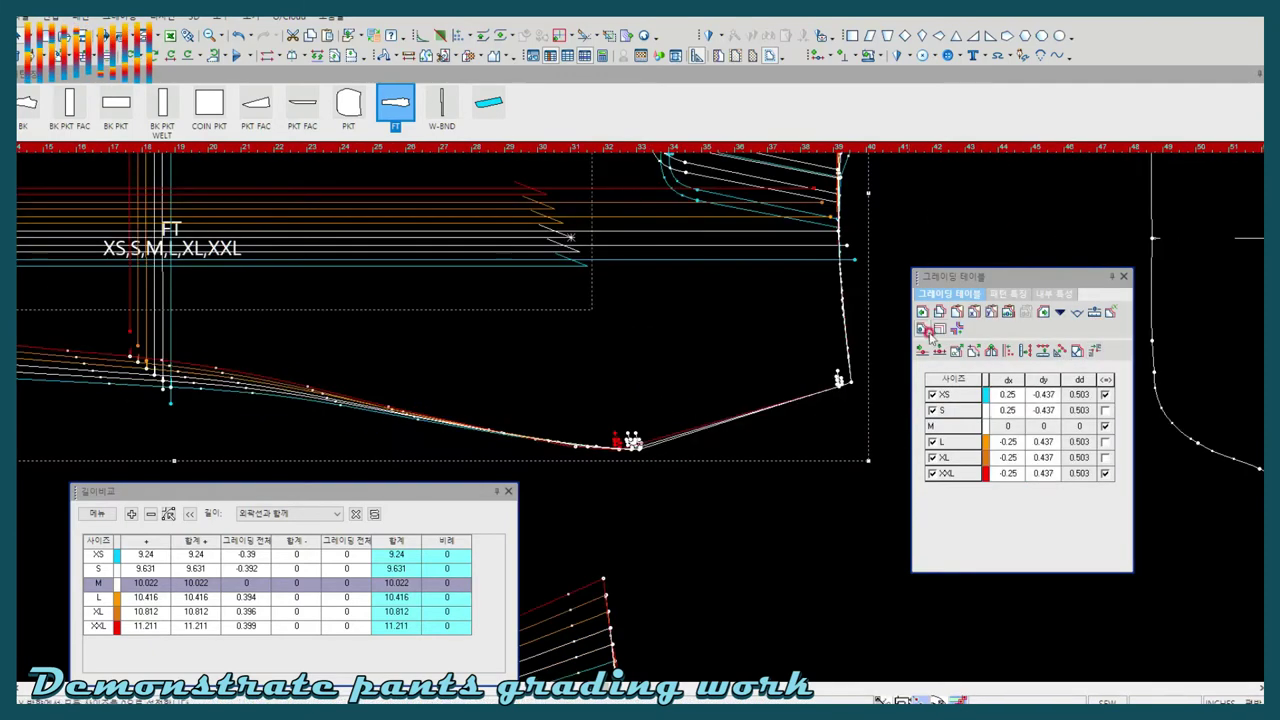
pyautogui.click(797, 357)
pyautogui.scroll(-5, 800, 360)
pyautogui.scroll(2, 686, 566)
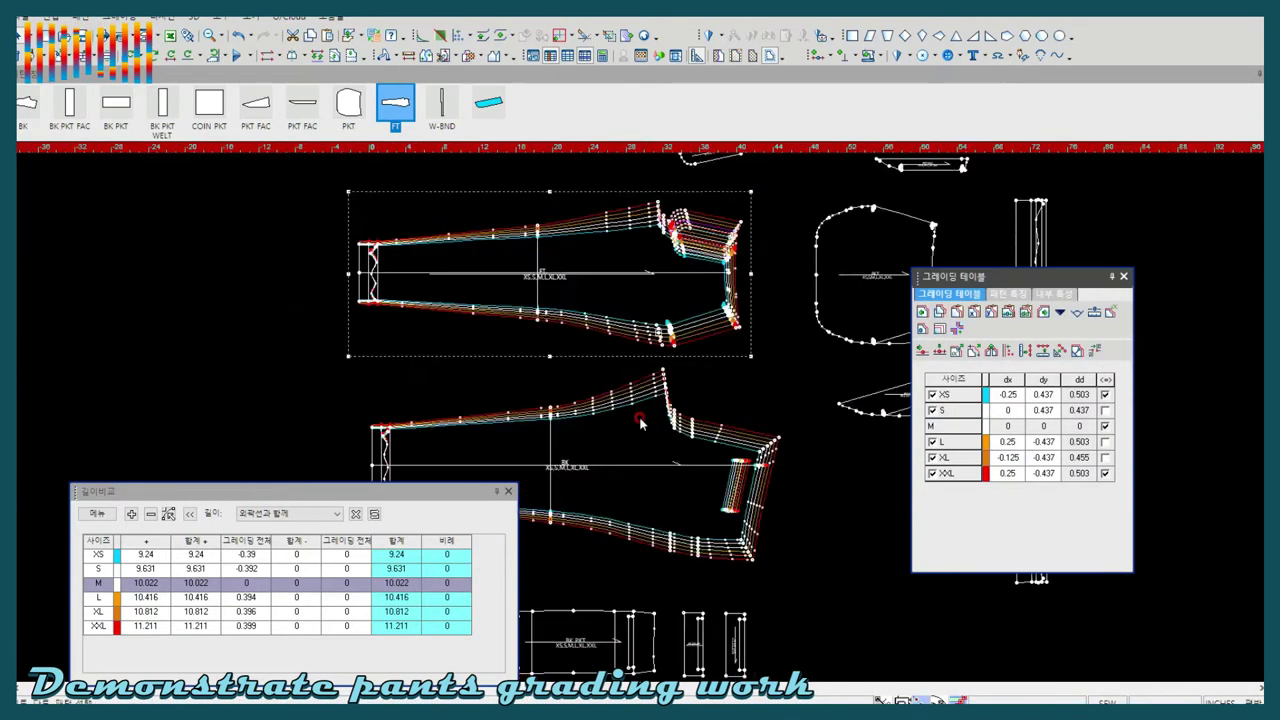
# Select the back and front trouser pieces to compare their graded points
pyautogui.click(686, 566)
pyautogui.click(684, 337)
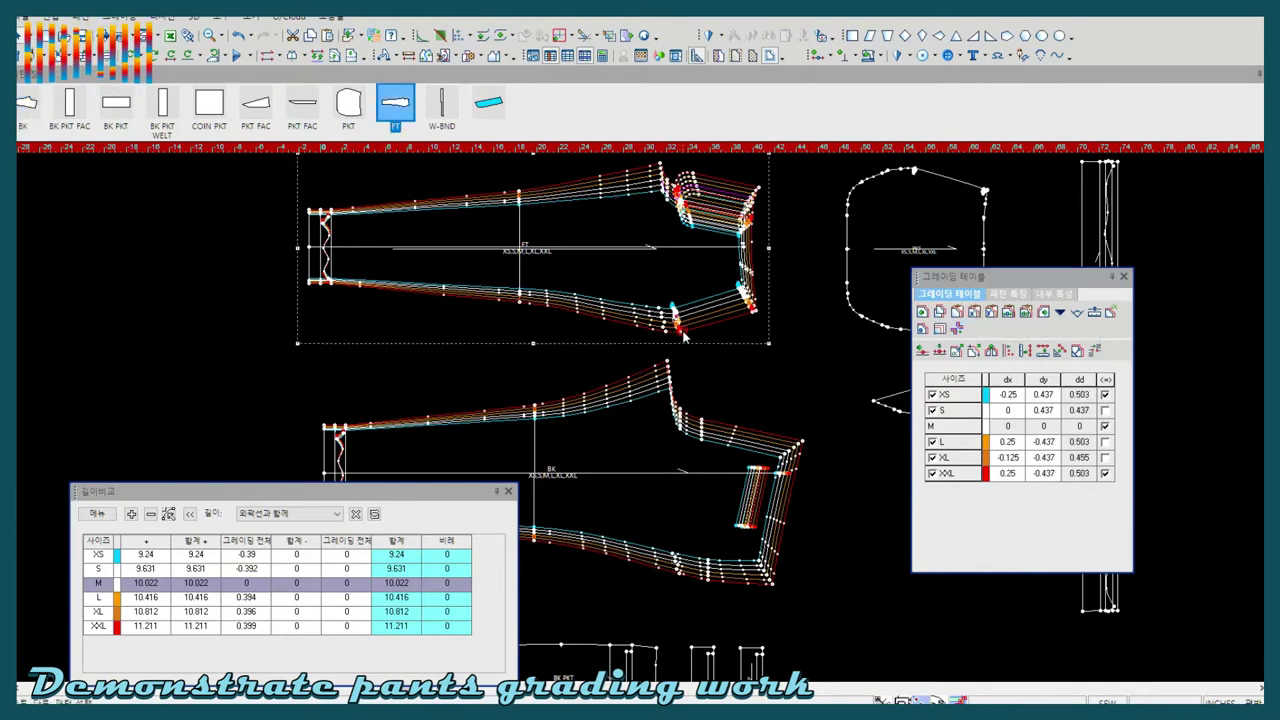
pyautogui.scroll(1, 660, 340)
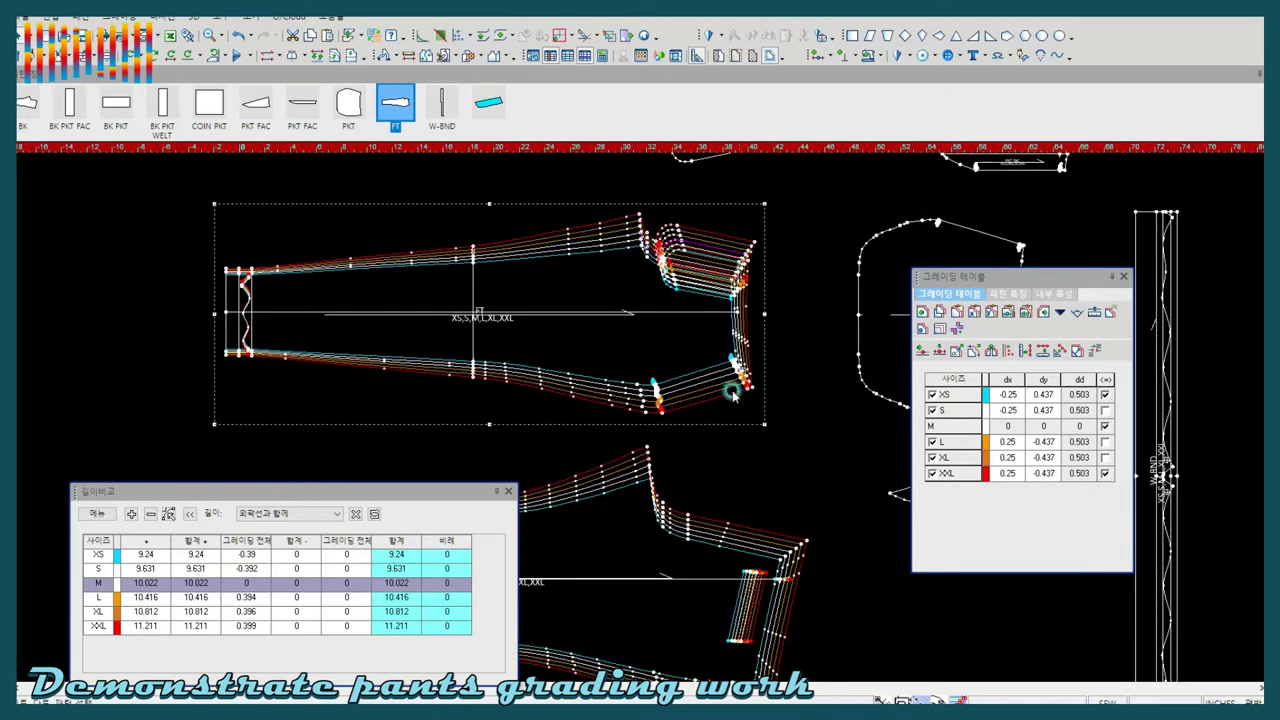
pyautogui.scroll(1, 640, 420)
pyautogui.scroll(1, 676, 424)
pyautogui.scroll(-1, 676, 424)
pyautogui.scroll(1, 722, 394)
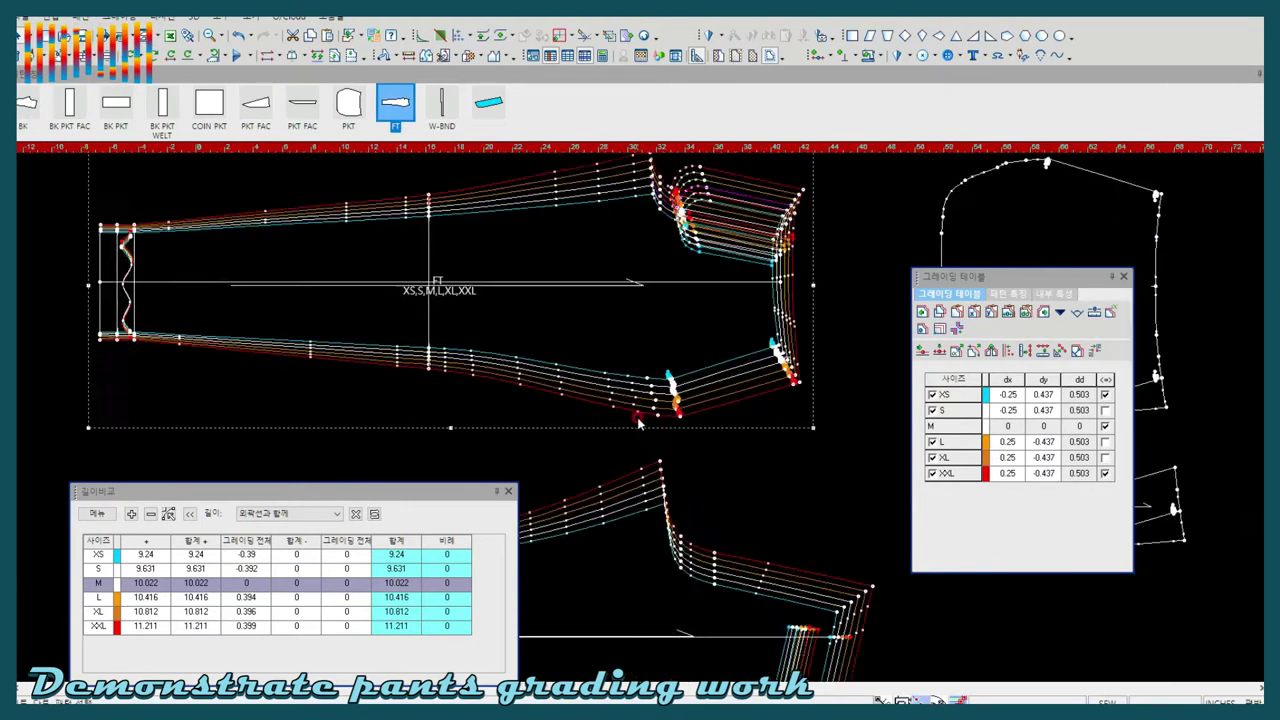
pyautogui.scroll(-1, 646, 409)
pyautogui.scroll(-1, 614, 440)
pyautogui.click(613, 440)
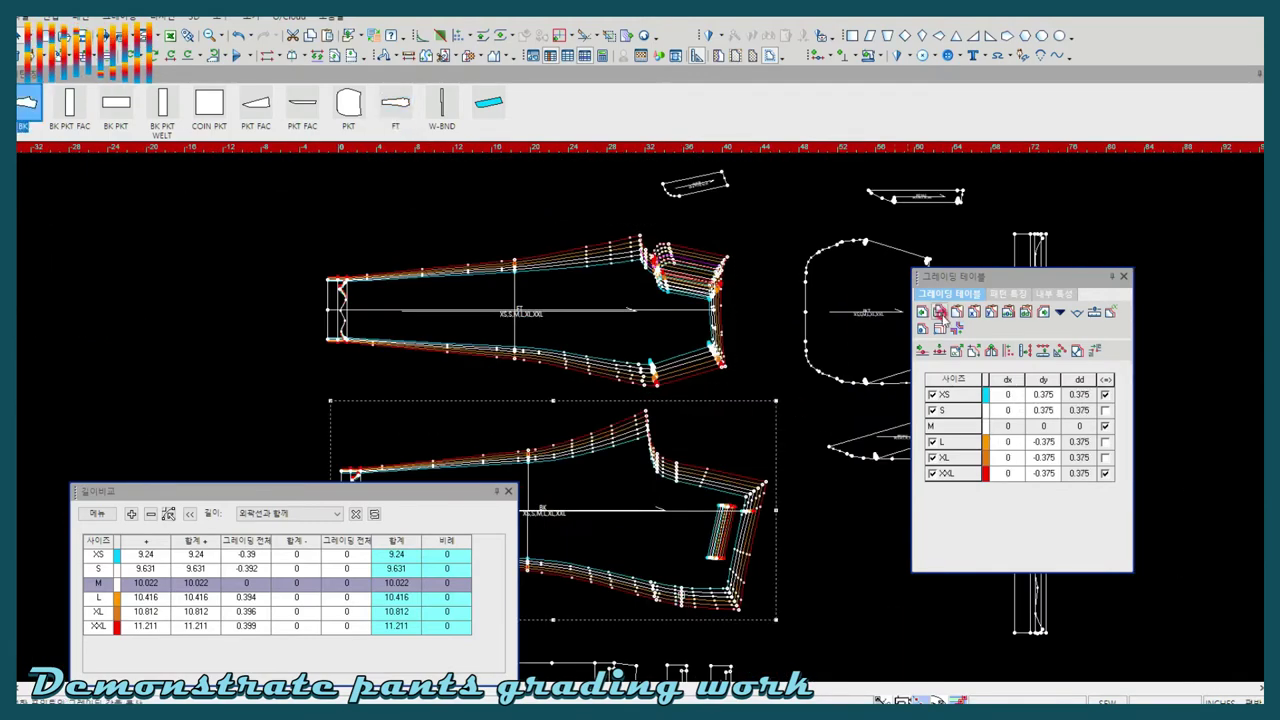
# Reselect the FT front piece, accept the grading prompt, and return to plain selection
pyautogui.click(686, 366)
pyautogui.scroll(2, 665, 437)
pyautogui.click(665, 437)
pyautogui.click(677, 400)
pyautogui.rightClick(640, 336)
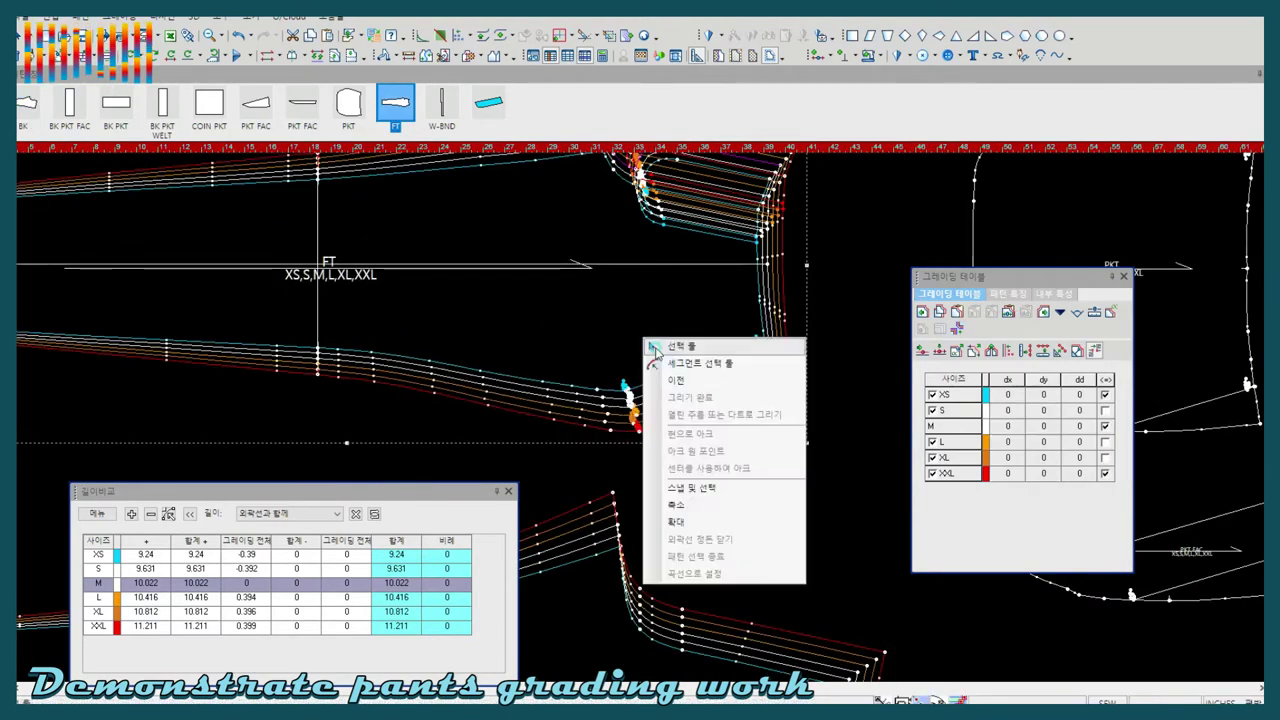
pyautogui.click(672, 343)
pyautogui.scroll(-3, 627, 416)
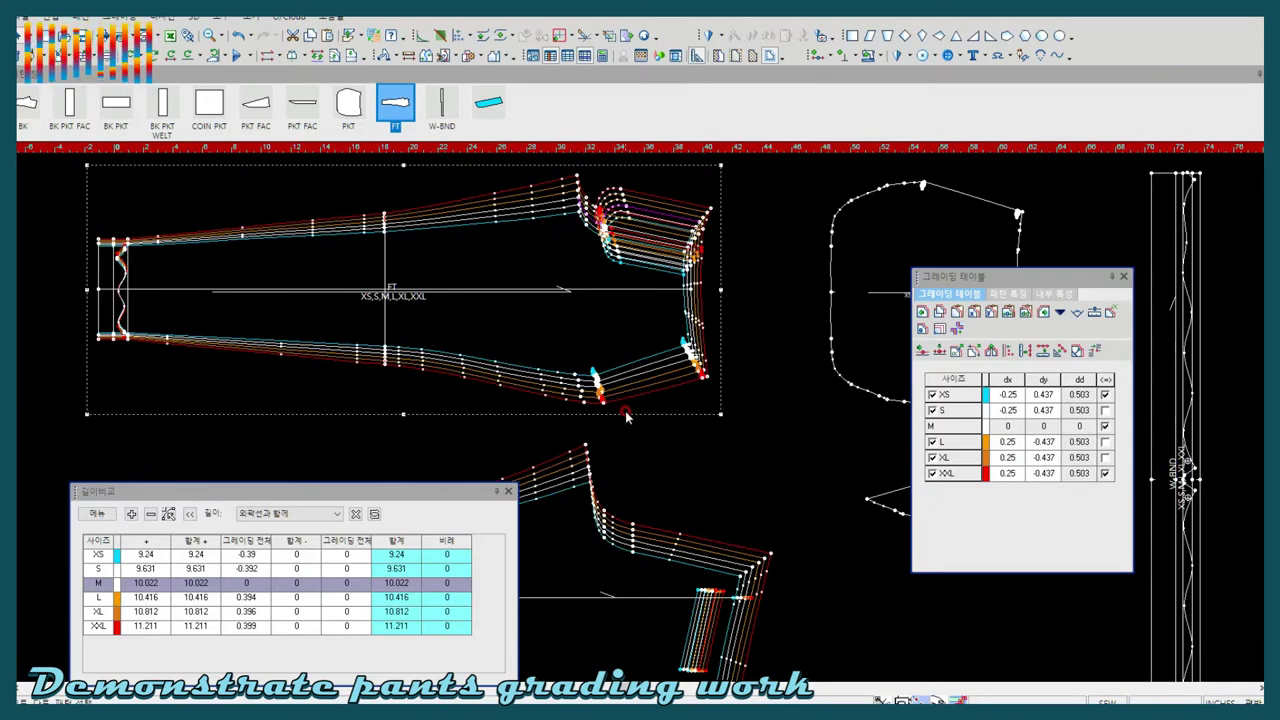
# Hold the hem-corner point's X and Y grade with Point Fix
pyautogui.click(939, 330)
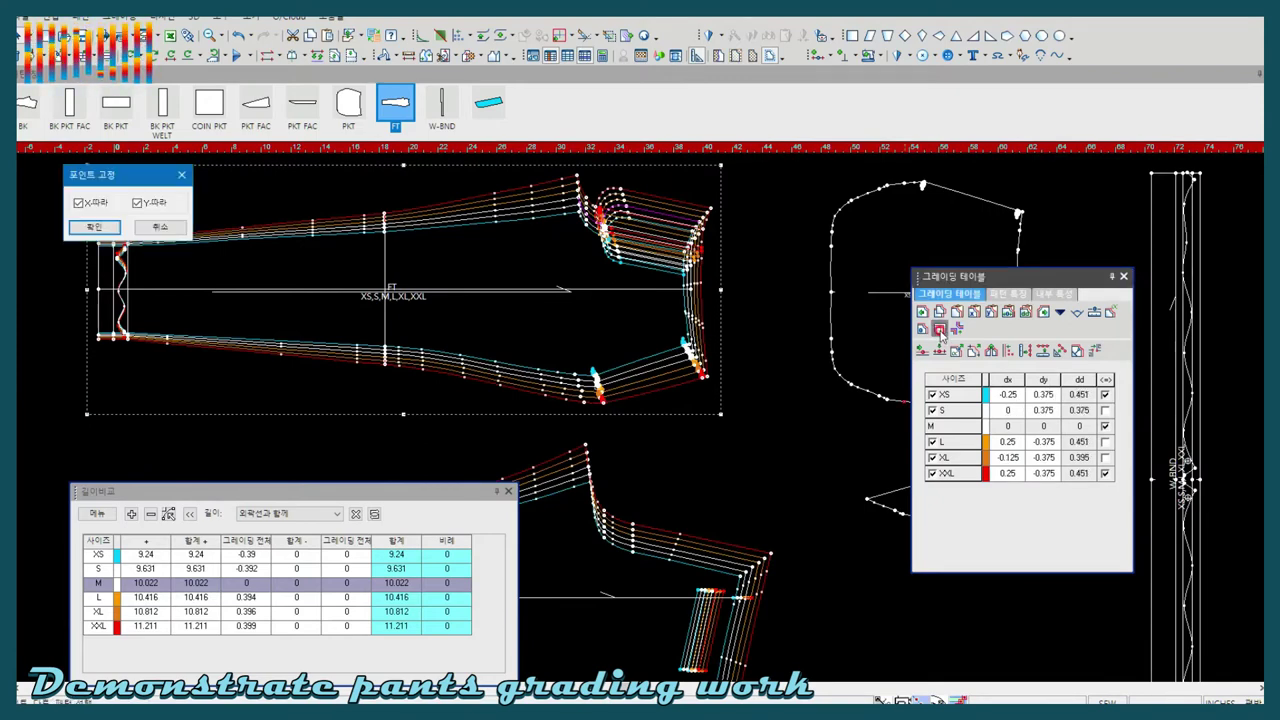
pyautogui.press('Return')
pyautogui.hotkey('ctrl', 'z')
pyautogui.scroll(2, 645, 390)
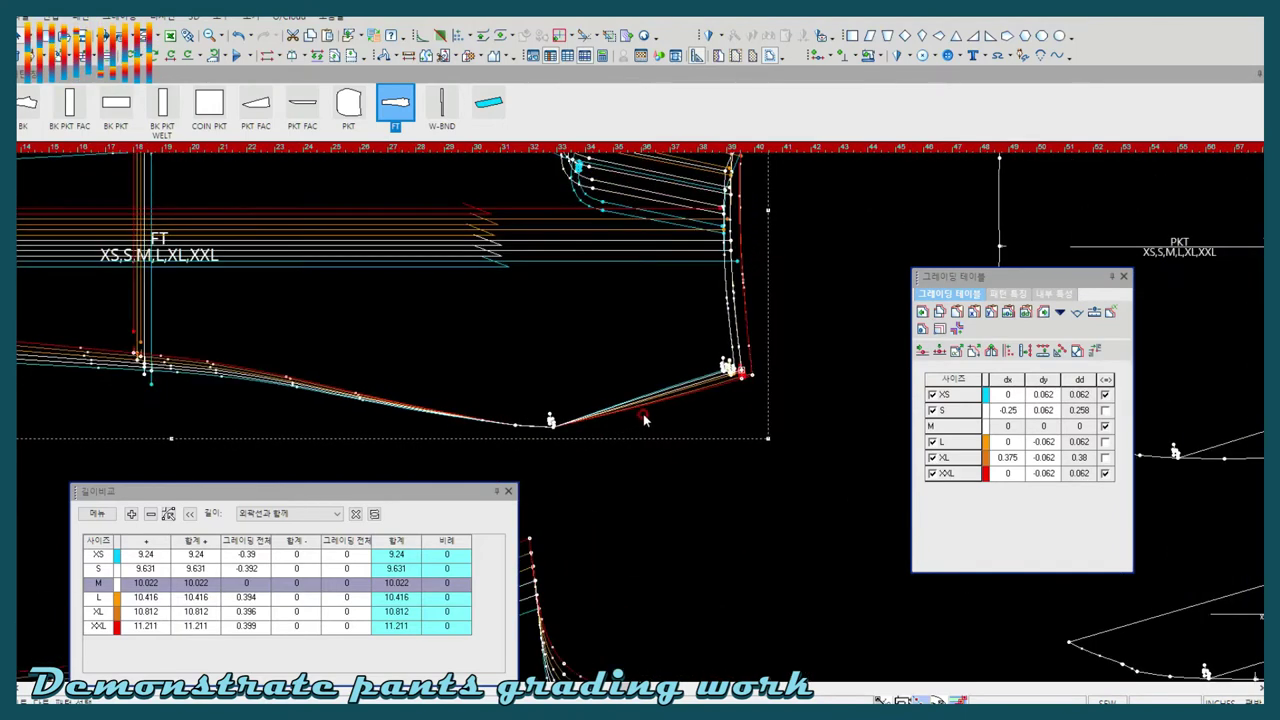
# Set the hem corner's vertical grades to XS 0, S -0.25 and XL 0.375
pyautogui.click(1046, 398)
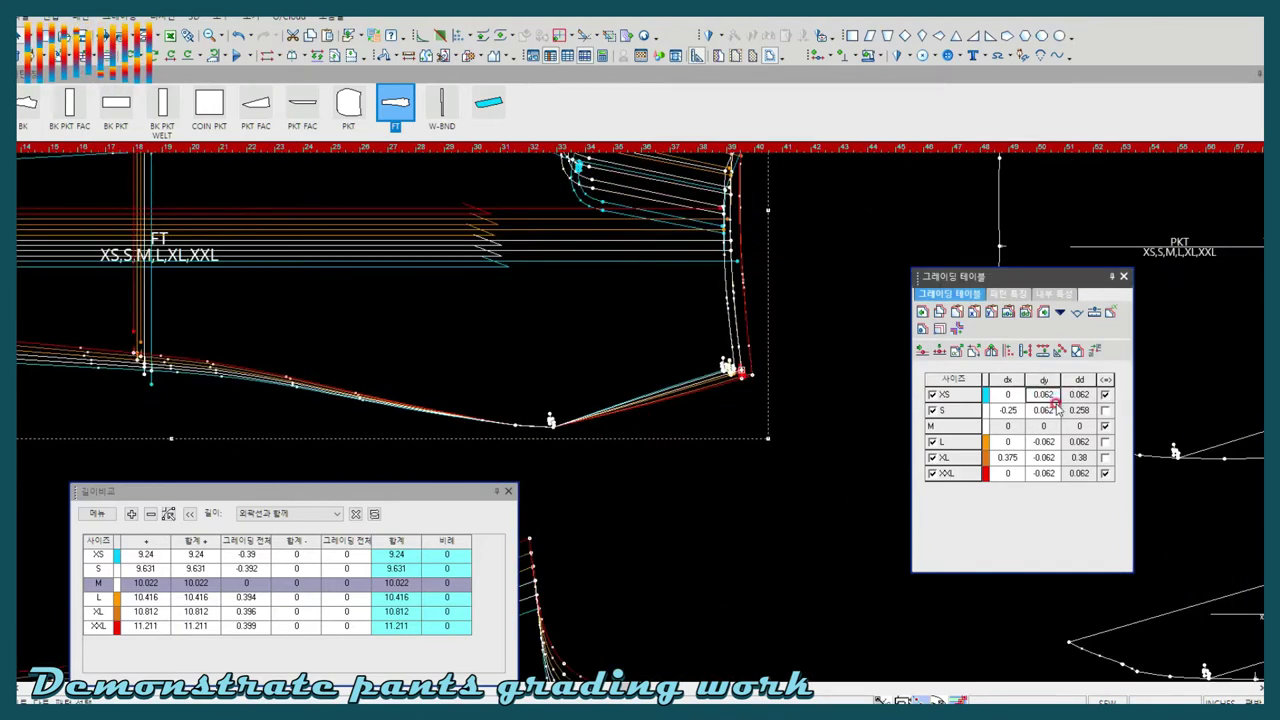
pyautogui.write('0')
pyautogui.press('Return')
pyautogui.click(1045, 410)
pyautogui.write('-0.25')
pyautogui.press('Return')
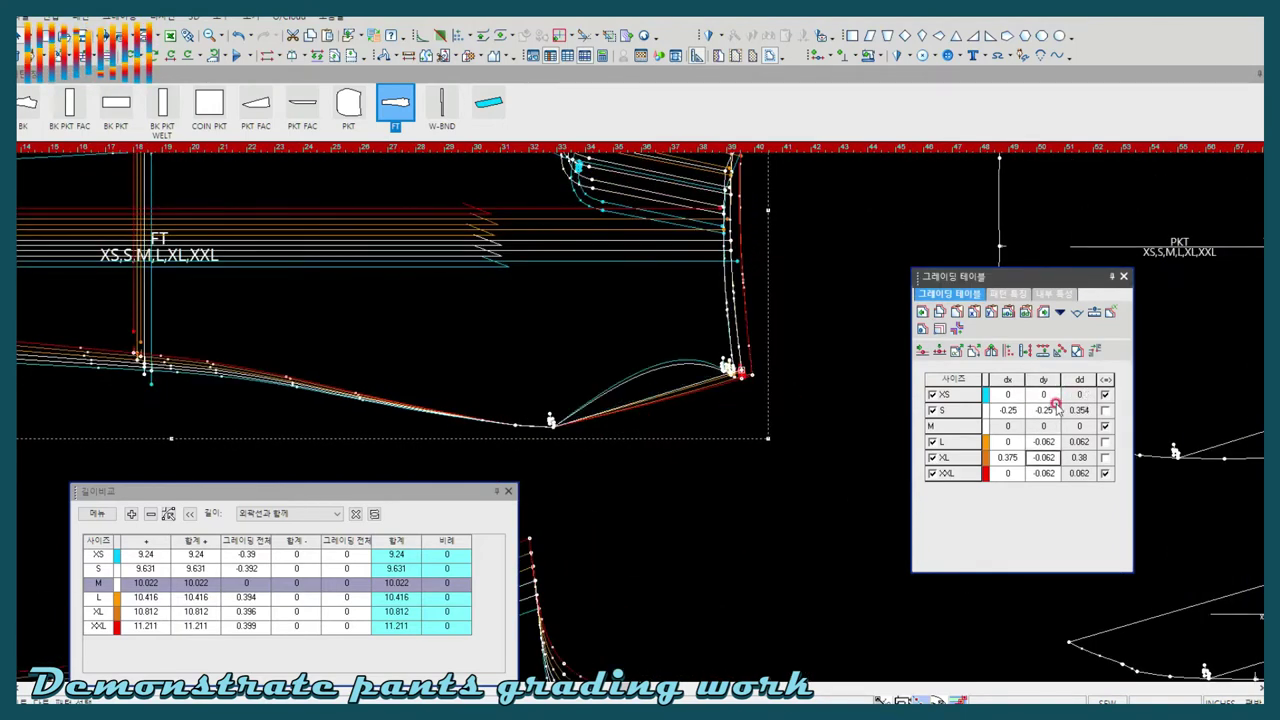
pyautogui.press('Return')
pyautogui.press('Return')
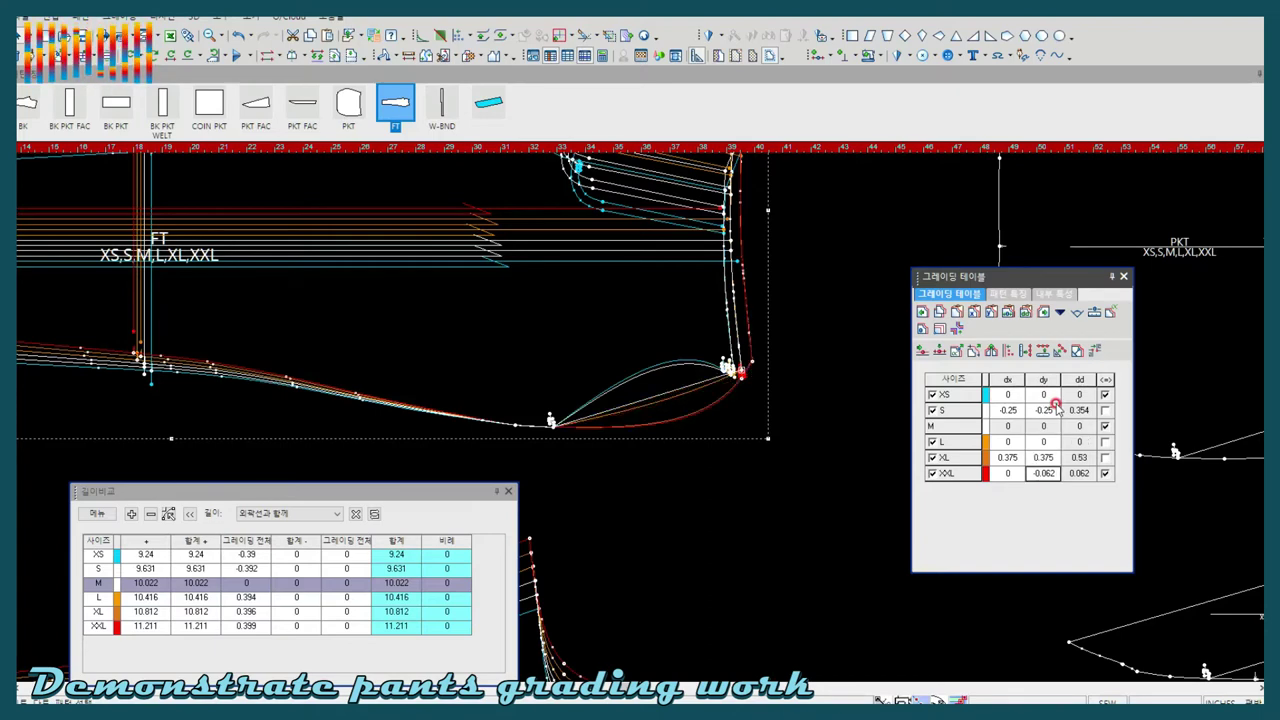
pyautogui.rightClick(786, 340)
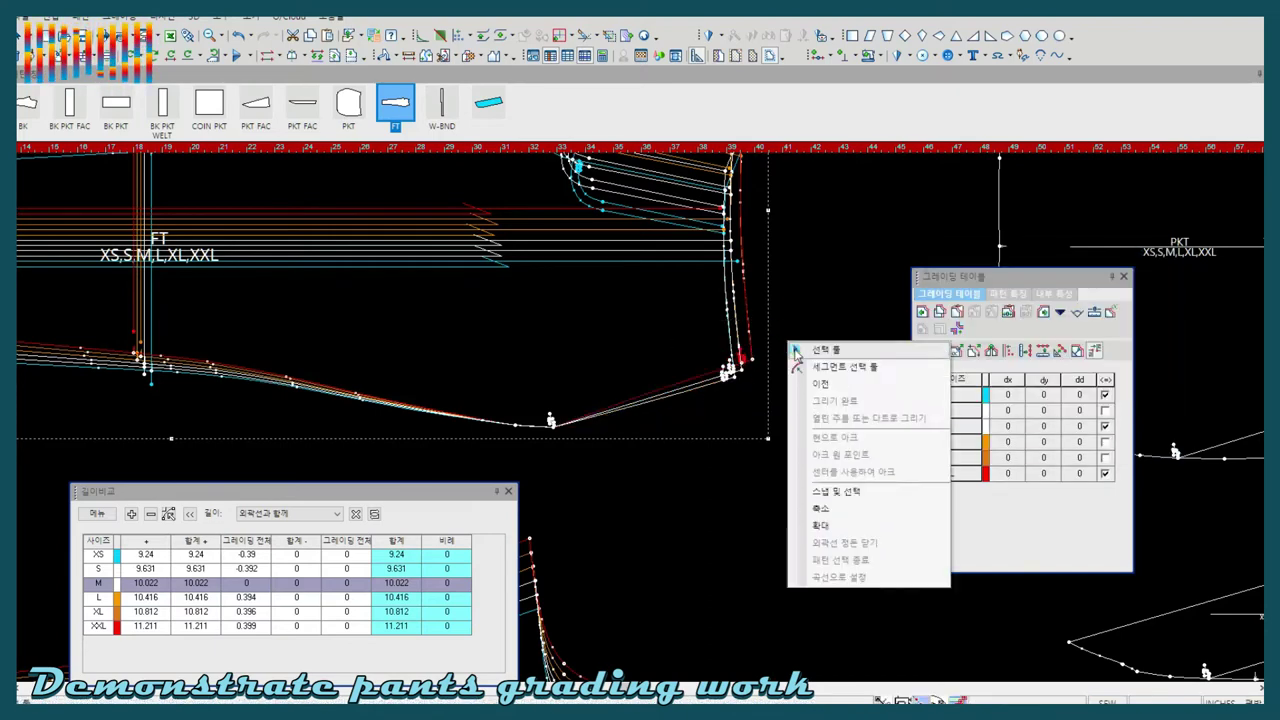
pyautogui.click(810, 350)
# Hold the X and Y grade on the front piece's hem corner point
pyautogui.scroll(-2, 632, 418)
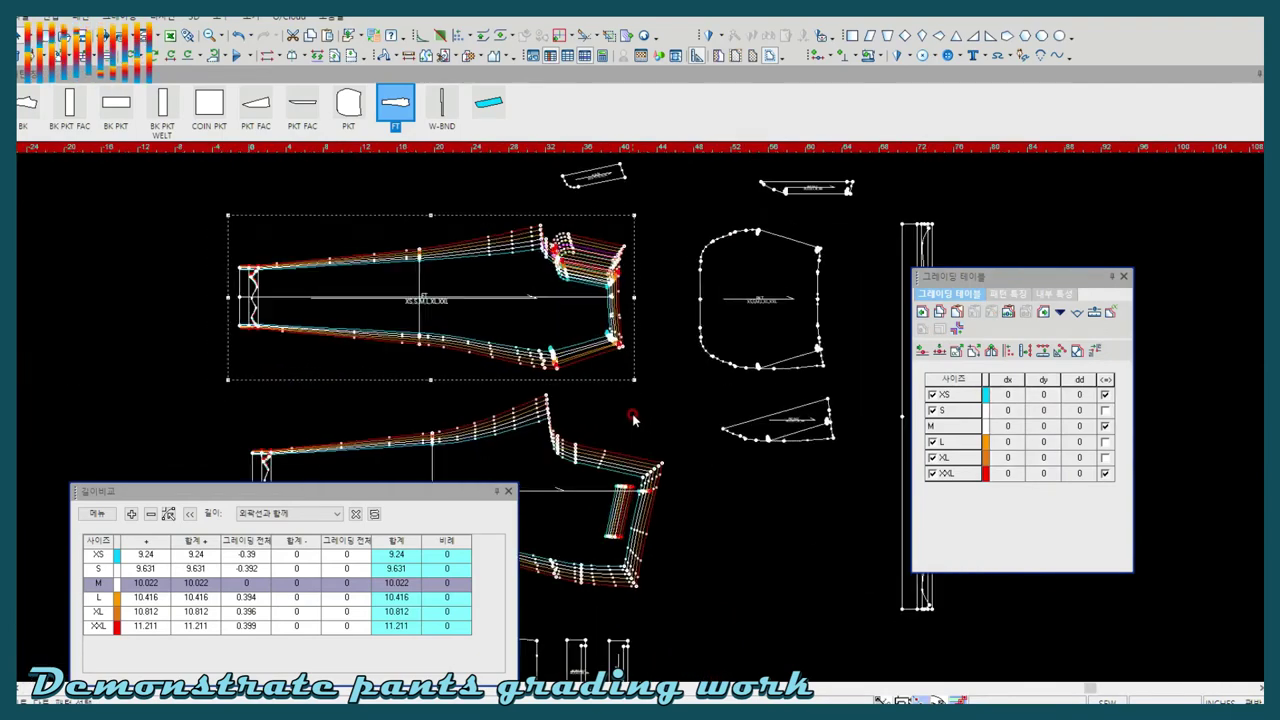
pyautogui.scroll(3, 632, 418)
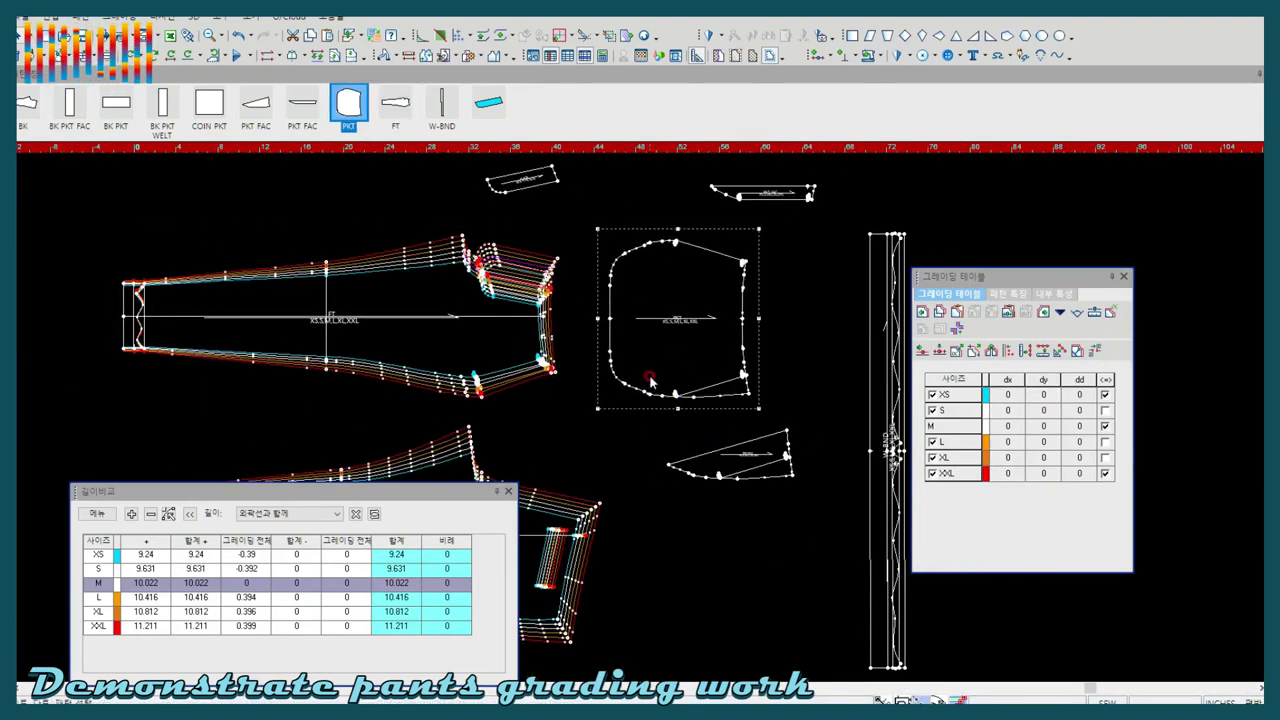
pyautogui.click(479, 390)
pyautogui.click(939, 328)
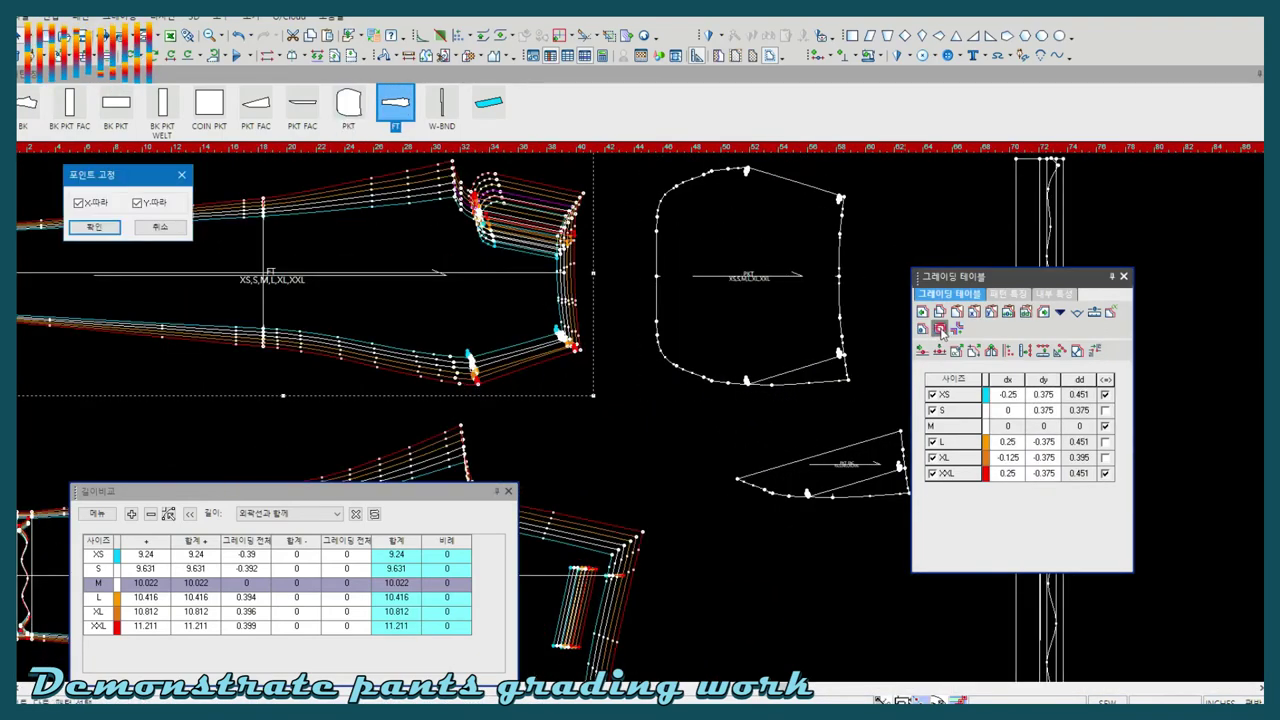
pyautogui.press('Return')
# Grade the points along the PKT pocket's right edge
pyautogui.click(845, 352)
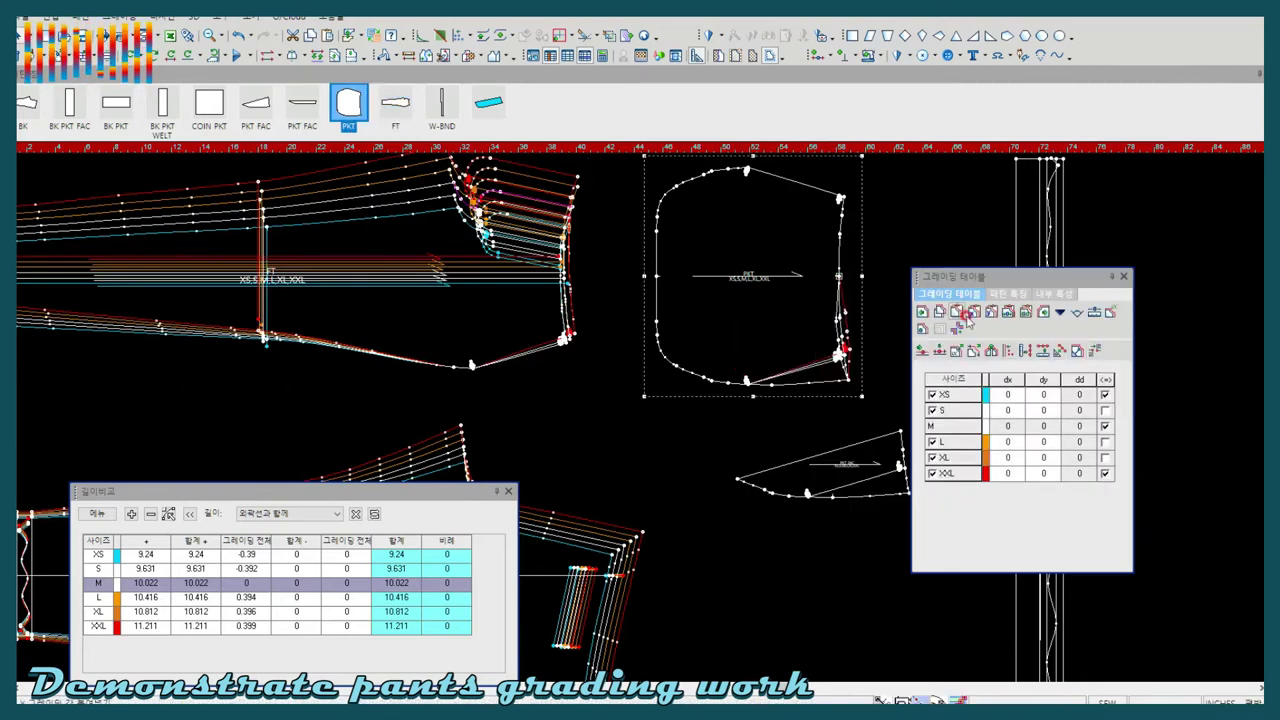
pyautogui.moveTo(813, 178); pyautogui.dragTo(864, 392)
pyautogui.click(1008, 312)
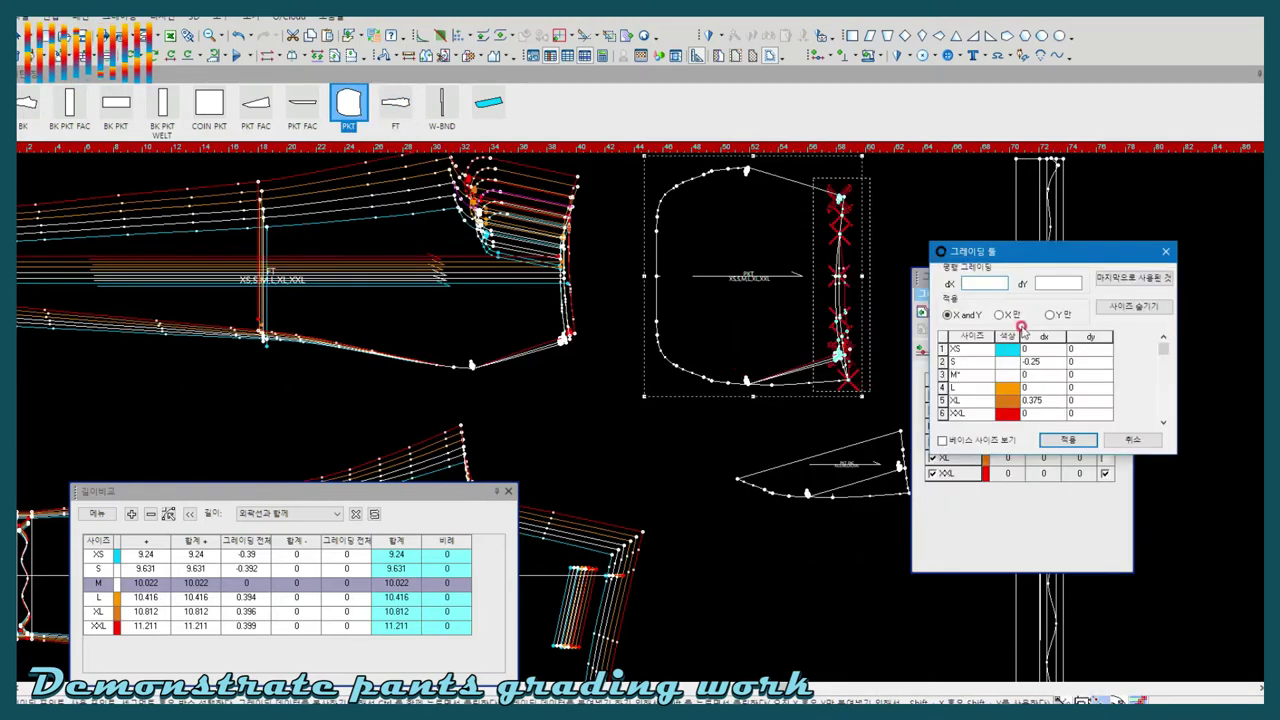
pyautogui.press('Return')
pyautogui.click(1008, 312)
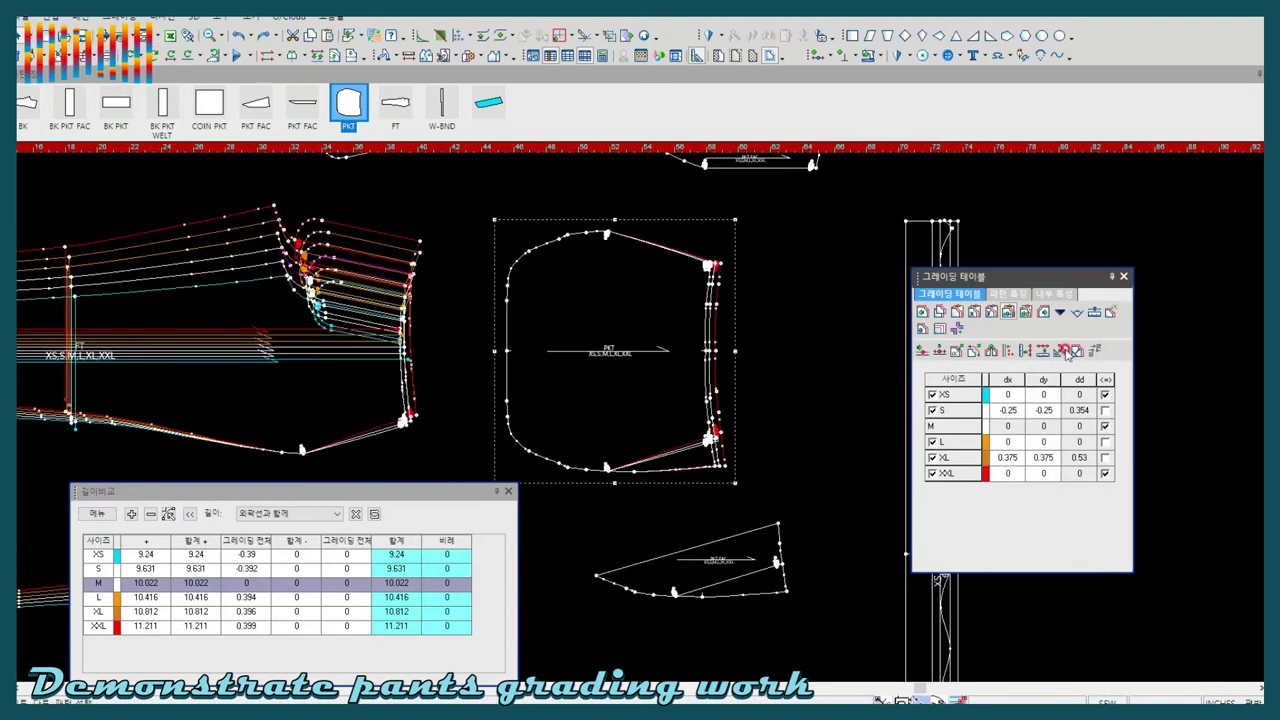
# Check the pocket's top-right point grades and edit an ungraded point's S vertical grade
pyautogui.moveTo(771, 228); pyautogui.dragTo(676, 294)
pyautogui.click(670, 283)
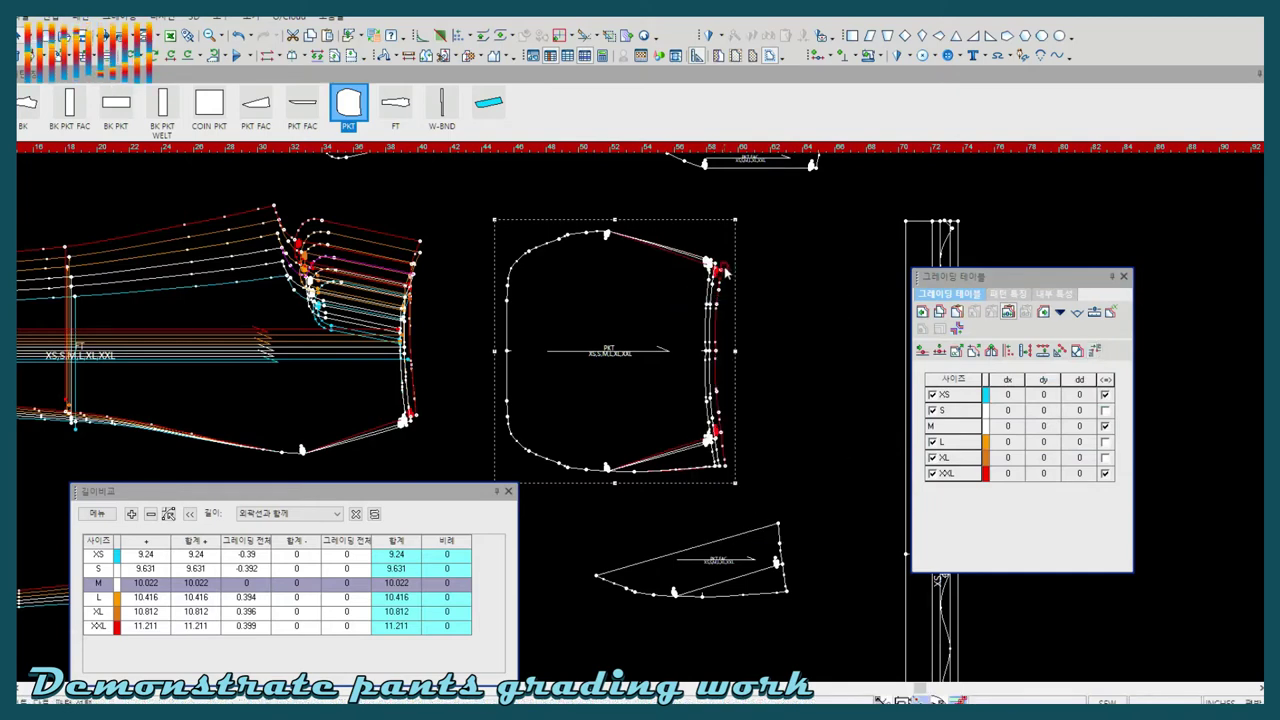
pyautogui.click(607, 467)
pyautogui.click(1048, 412)
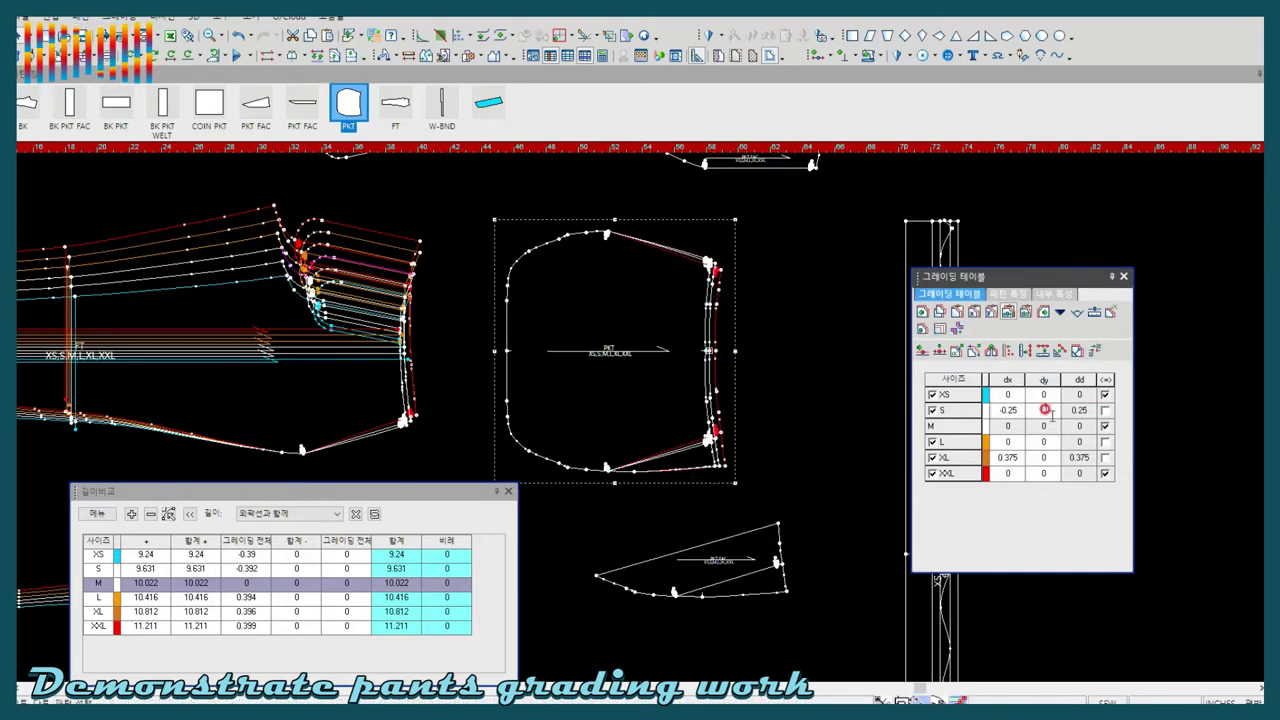
pyautogui.write('.375')
# Hold and swap the X/Y grades on the pocket's bottom outline points
pyautogui.click(939, 328)
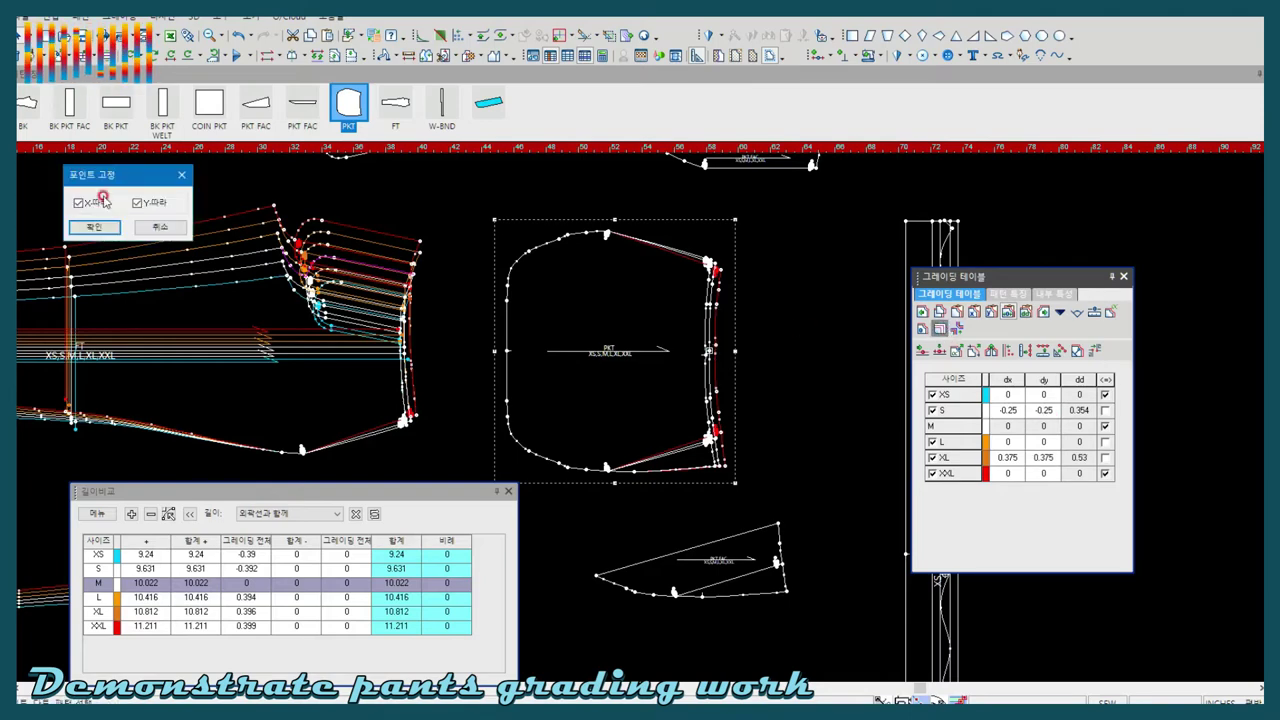
pyautogui.click(93, 229)
pyautogui.click(924, 329)
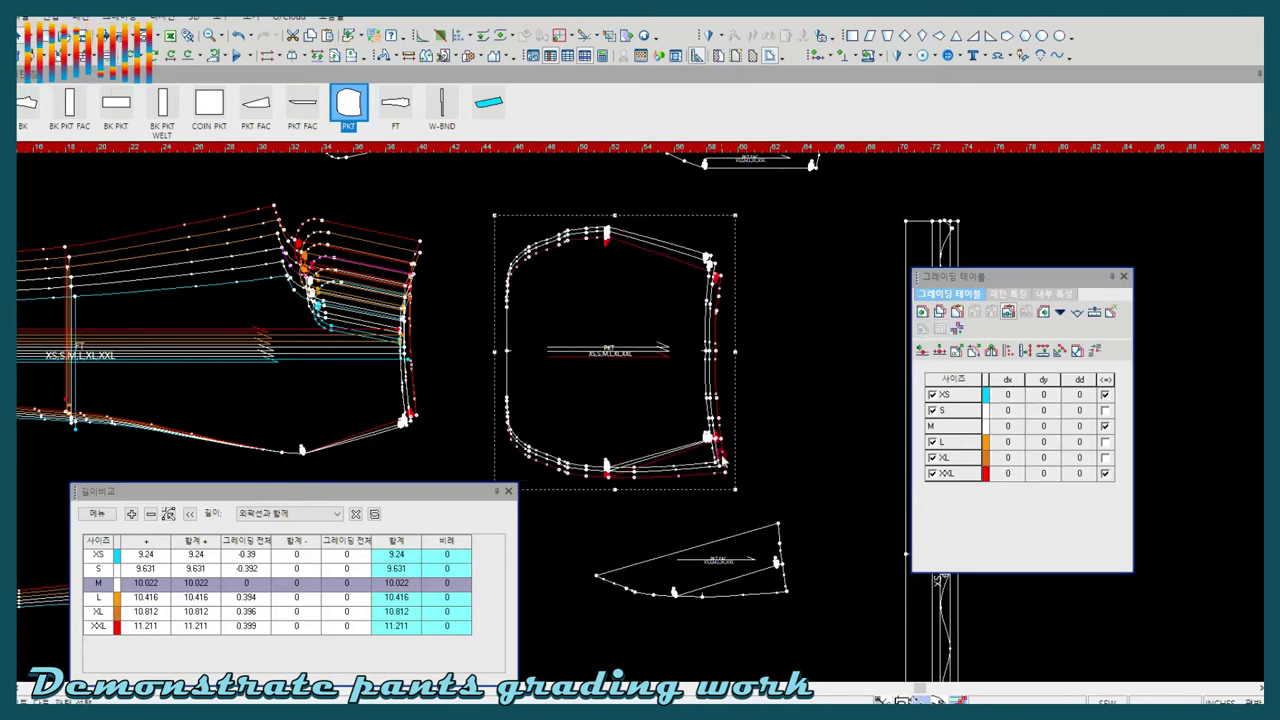
pyautogui.click(939, 312)
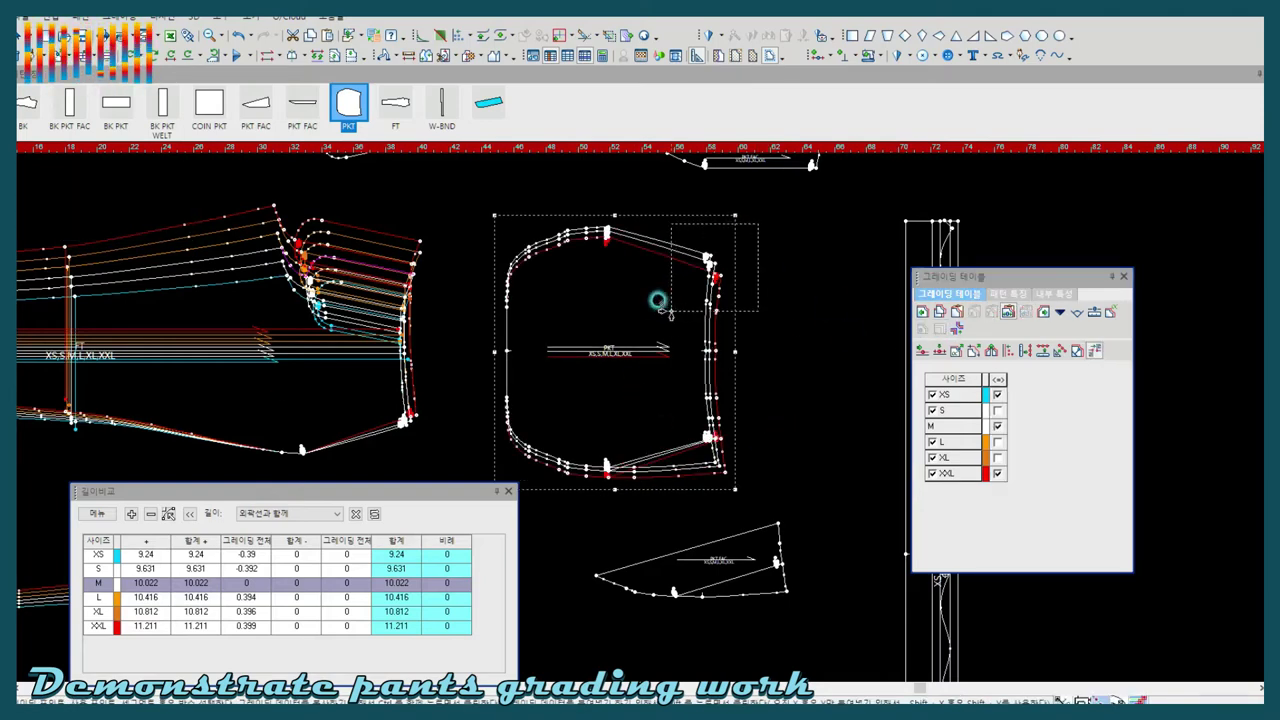
pyautogui.click(607, 470)
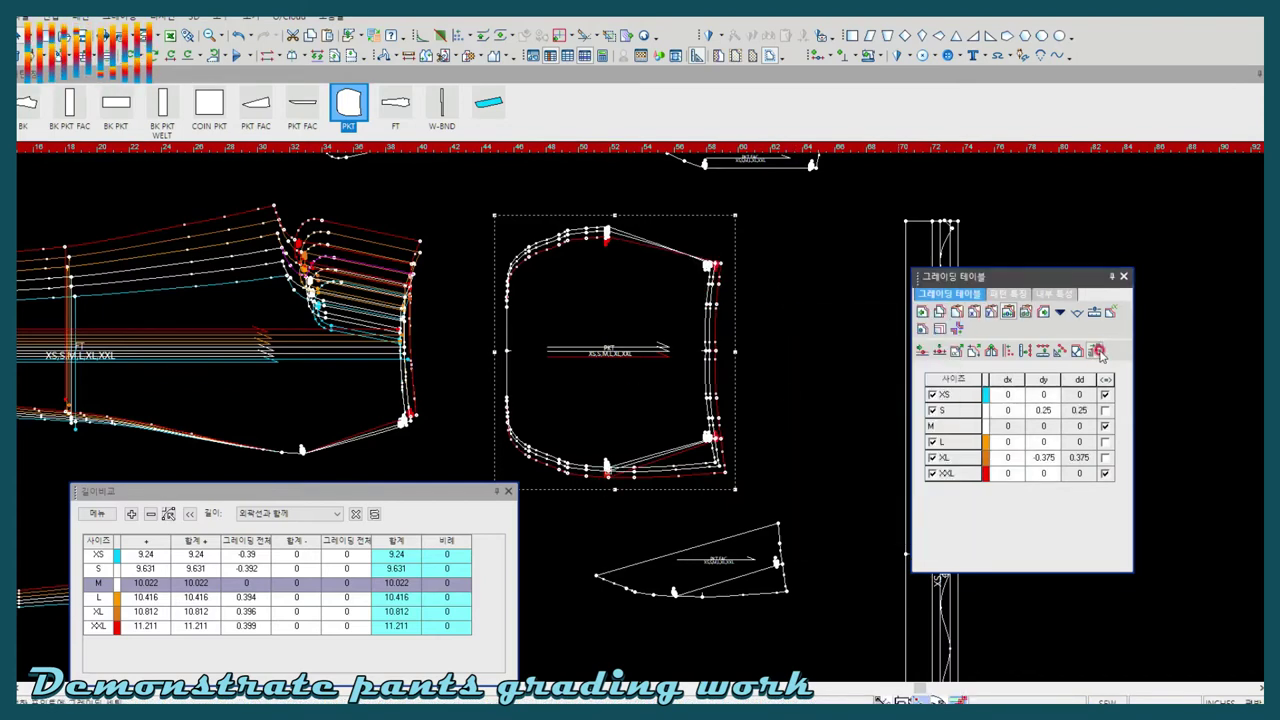
pyautogui.click(939, 312)
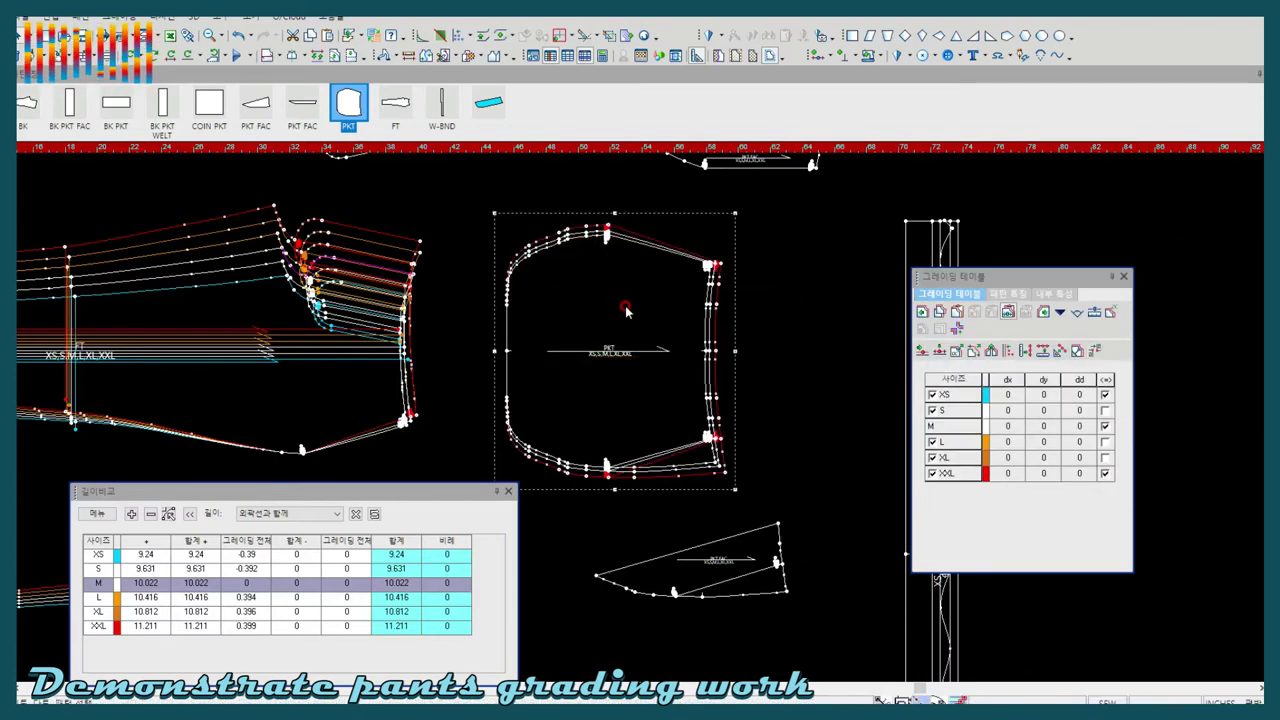
# Snap the small pocket facing onto the pocket's top-right corner, aligned to its top edge
pyautogui.click(700, 531)
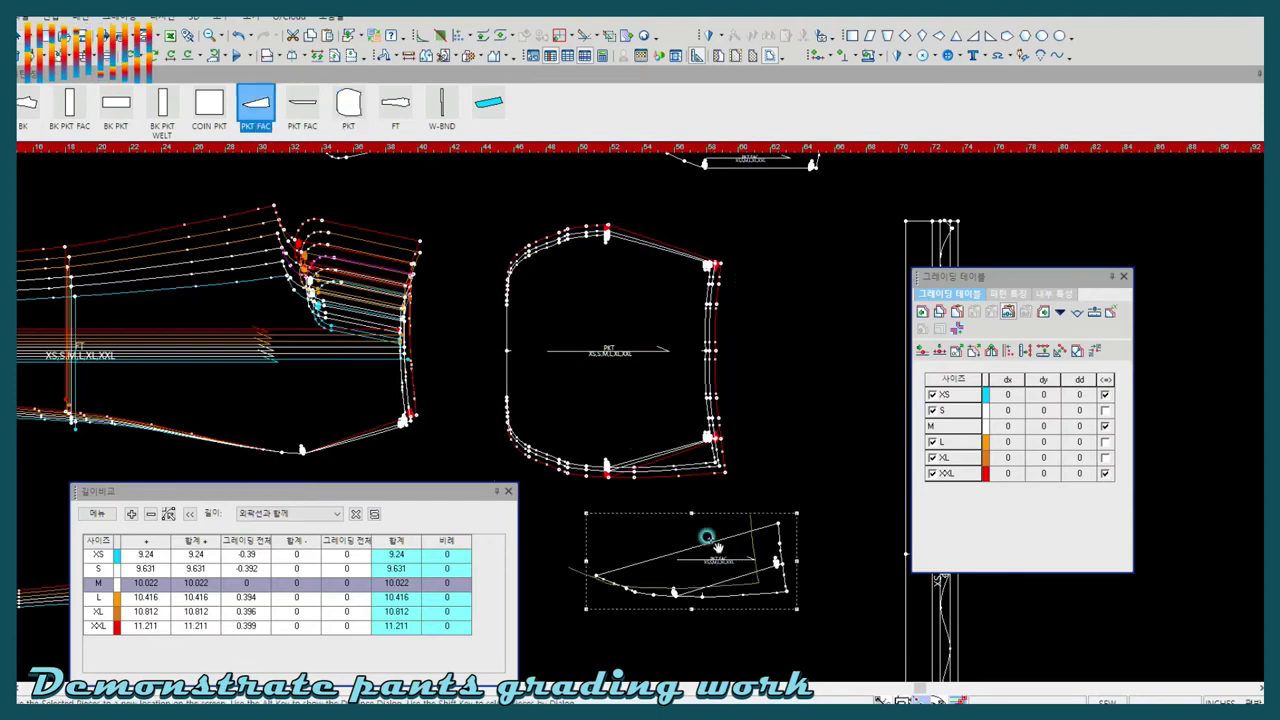
pyautogui.scroll(-2, 700, 531)
pyautogui.click(674, 213)
pyautogui.moveTo(674, 213); pyautogui.dragTo(631, 424, button='middle')
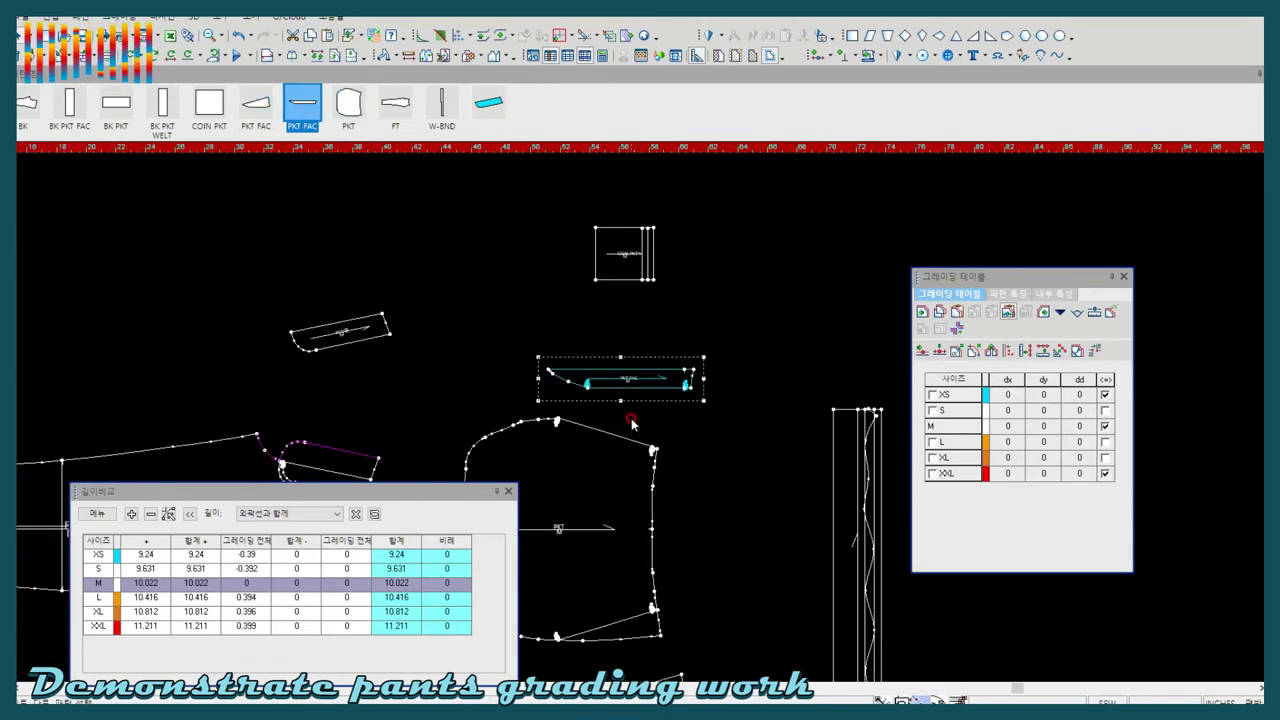
pyautogui.click(689, 373)
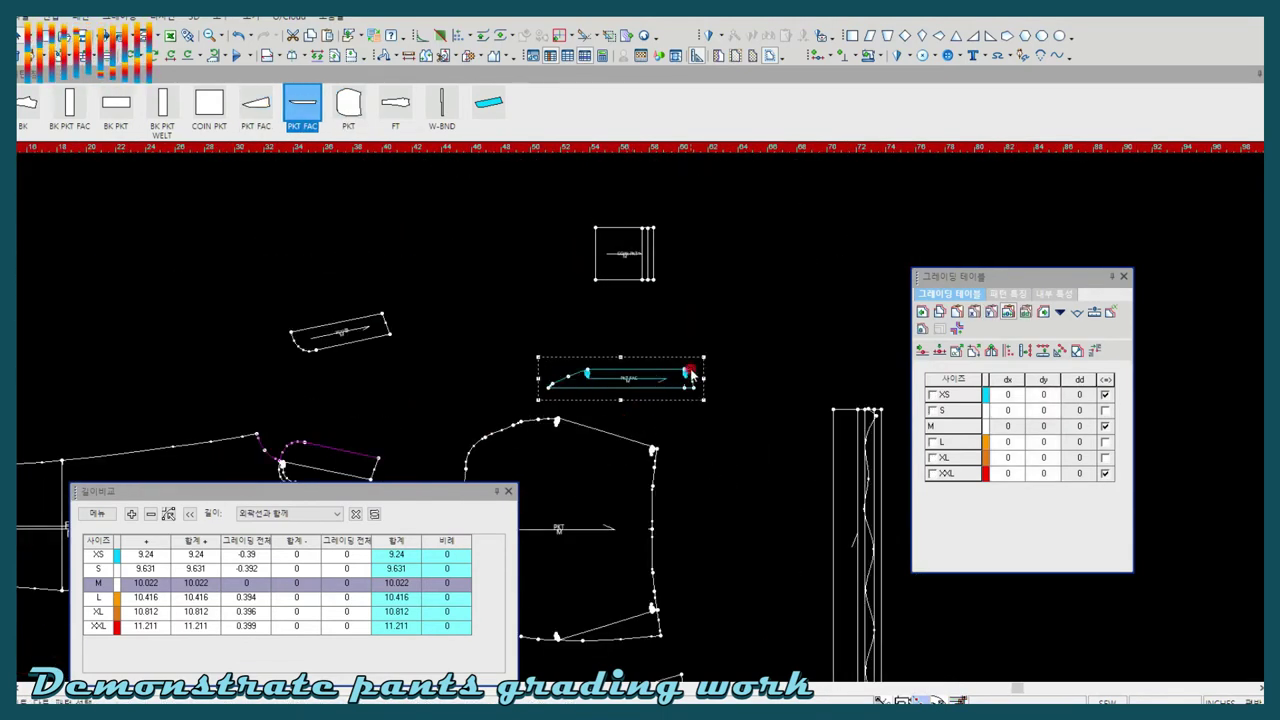
pyautogui.click(654, 451)
pyautogui.scroll(1, 645, 440)
pyautogui.click(634, 428)
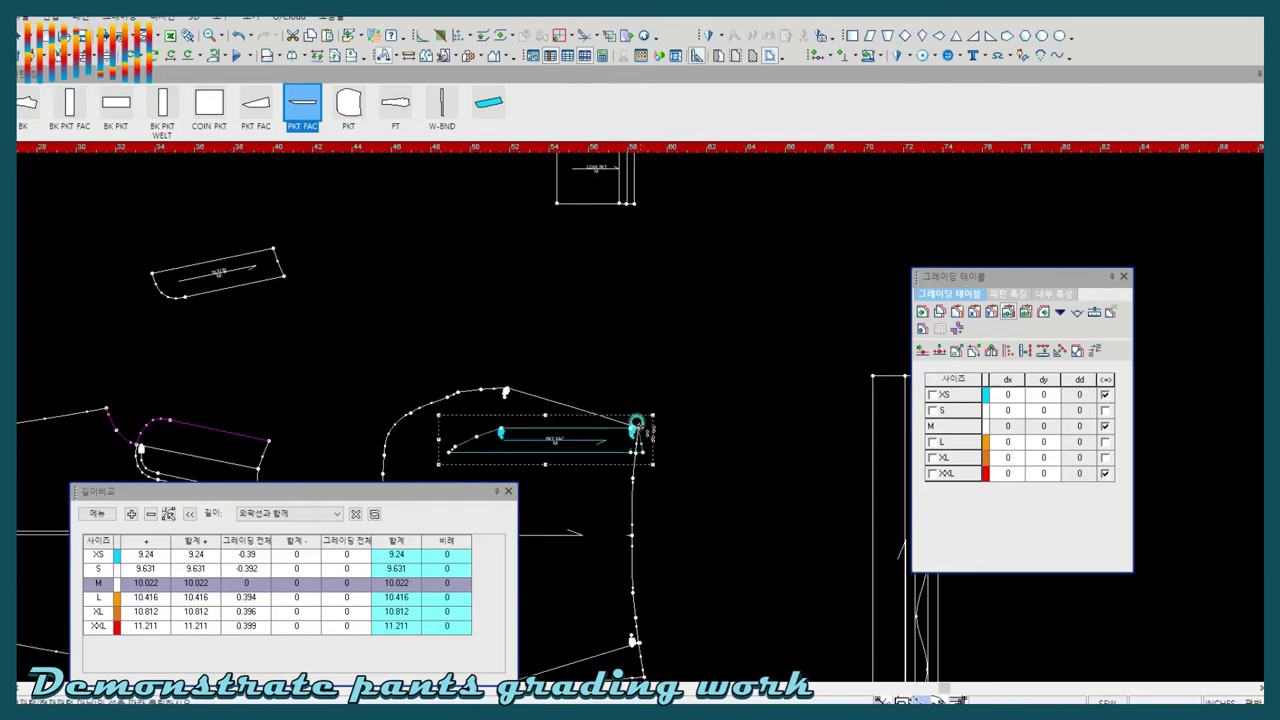
pyautogui.scroll(1, 590, 480)
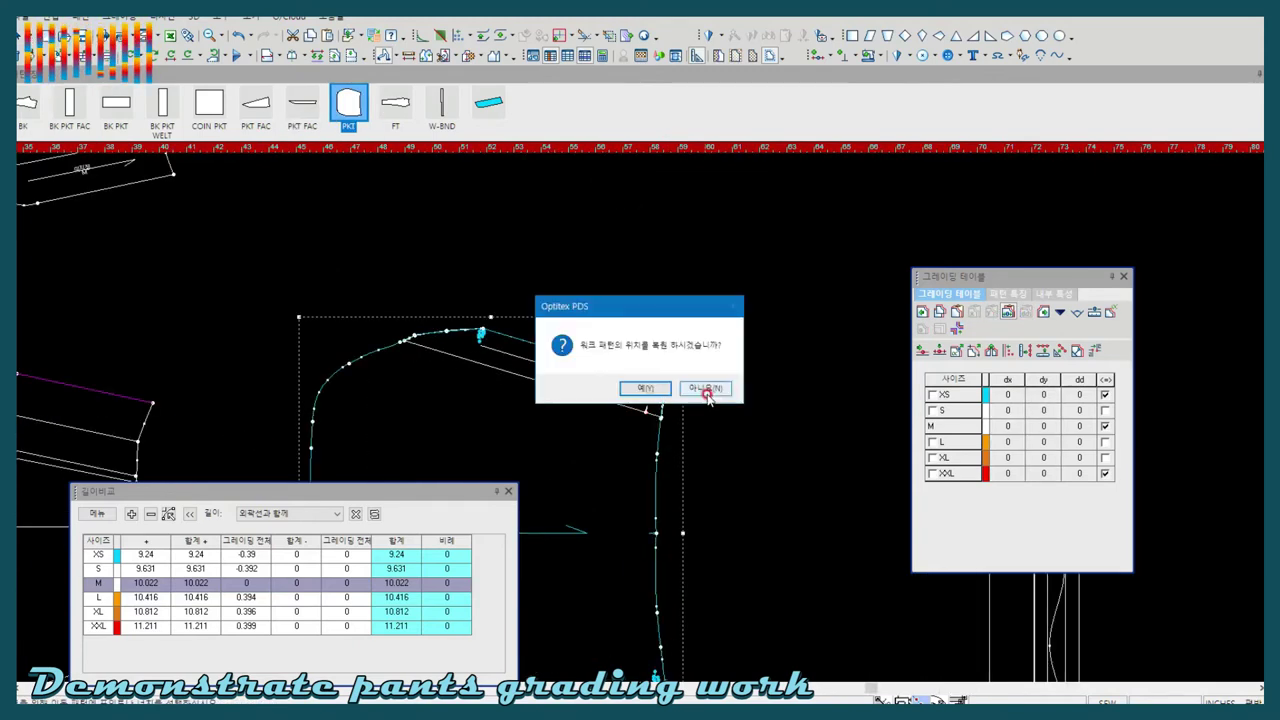
pyautogui.click(705, 391)
# Remove a point from the PKT FAC piece while keeping its grading
pyautogui.scroll(1, 586, 409)
pyautogui.scroll(1, 563, 327)
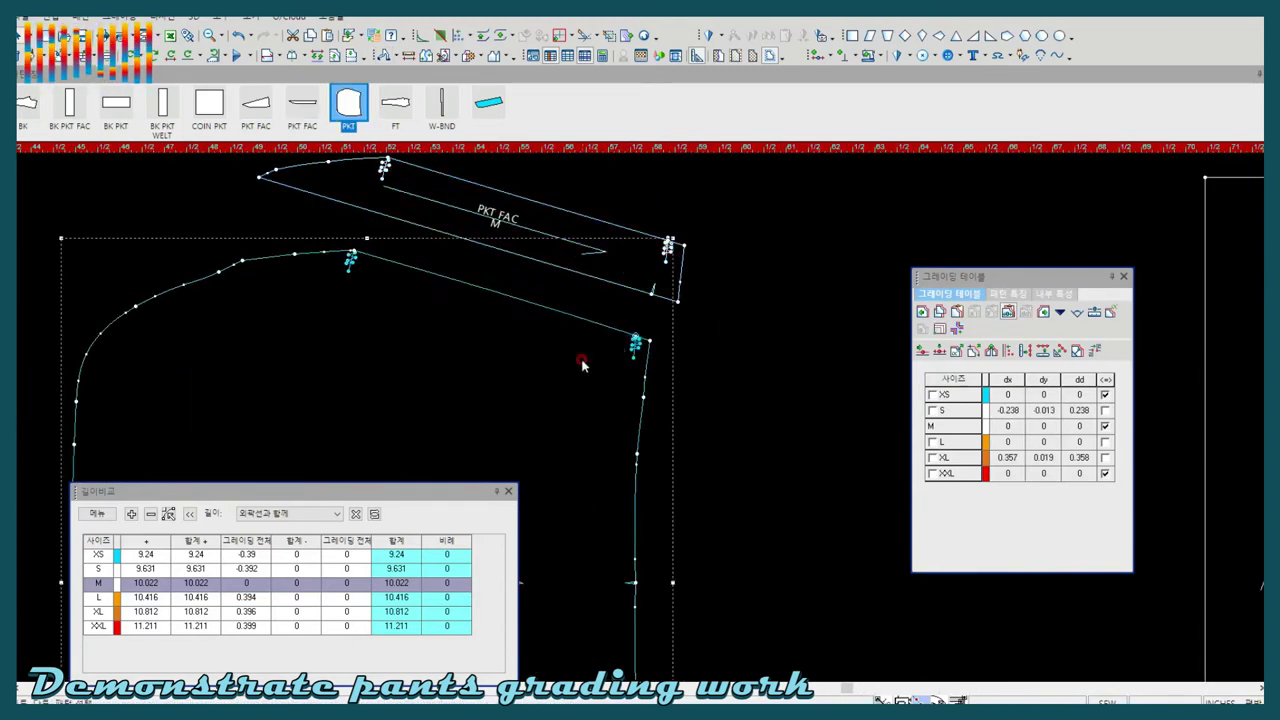
pyautogui.scroll(1, 590, 368)
pyautogui.click(693, 336)
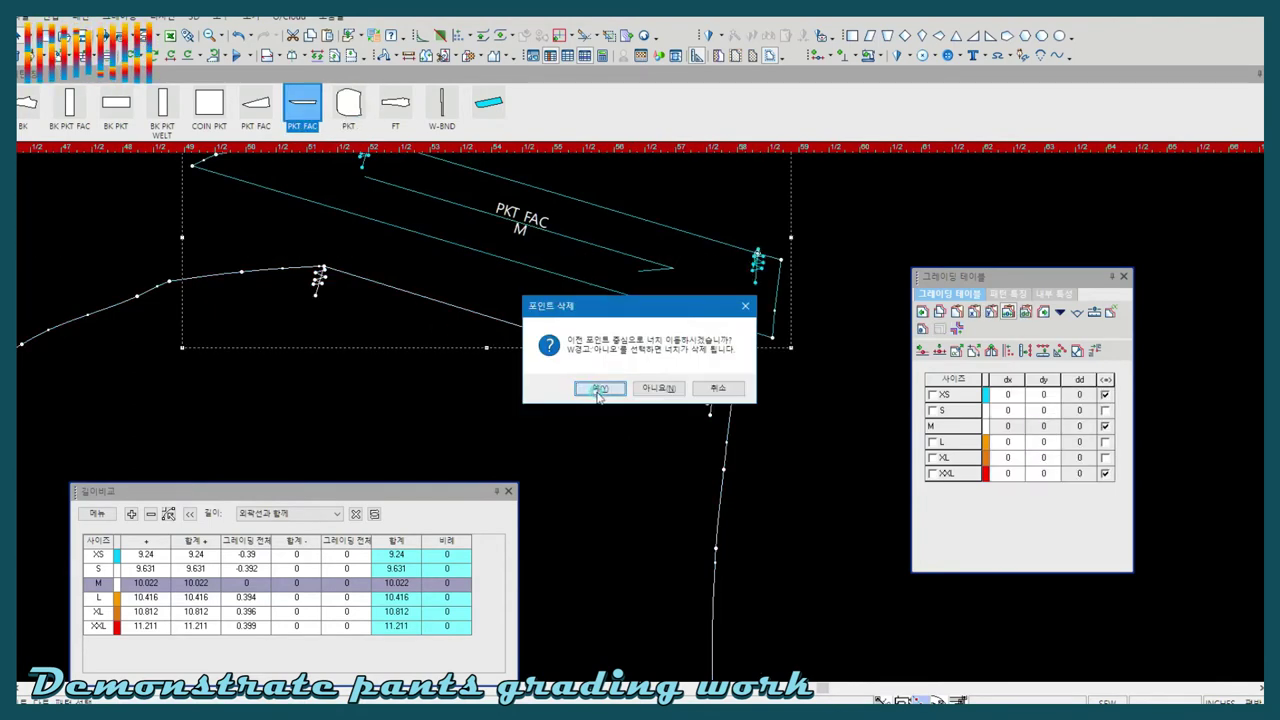
pyautogui.click(595, 391)
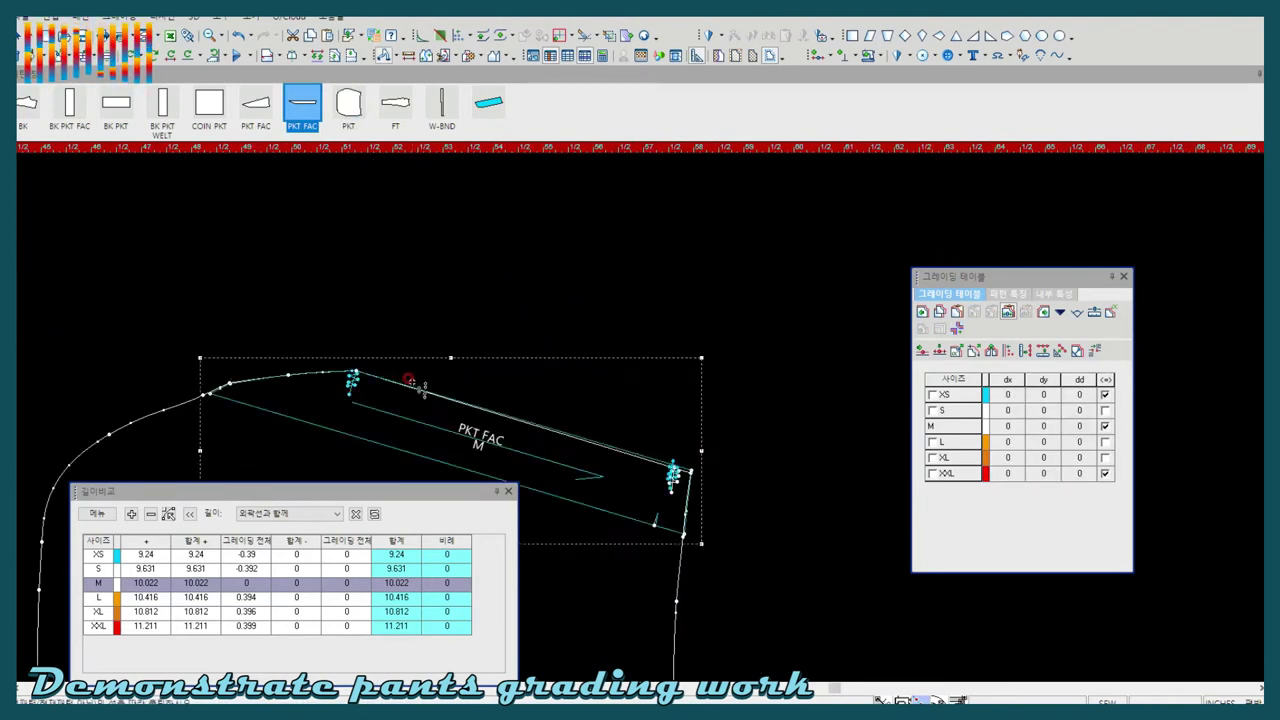
pyautogui.rightClick(651, 371)
pyautogui.press('Escape')
# Select the pocket piece and then the lower pocket-facing piece
pyautogui.scroll(2, 640, 418)
pyautogui.scroll(-1, 640, 418)
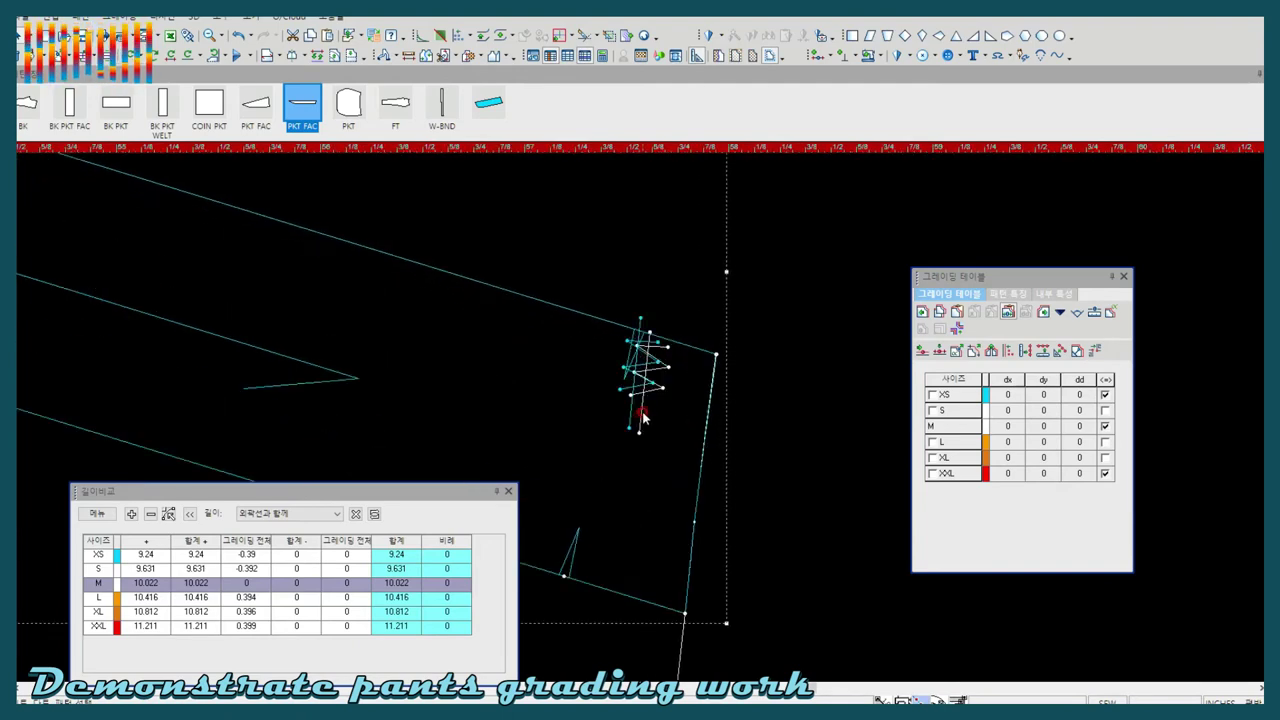
pyautogui.scroll(-1, 643, 440)
pyautogui.click(646, 471)
pyautogui.scroll(-1, 630, 450)
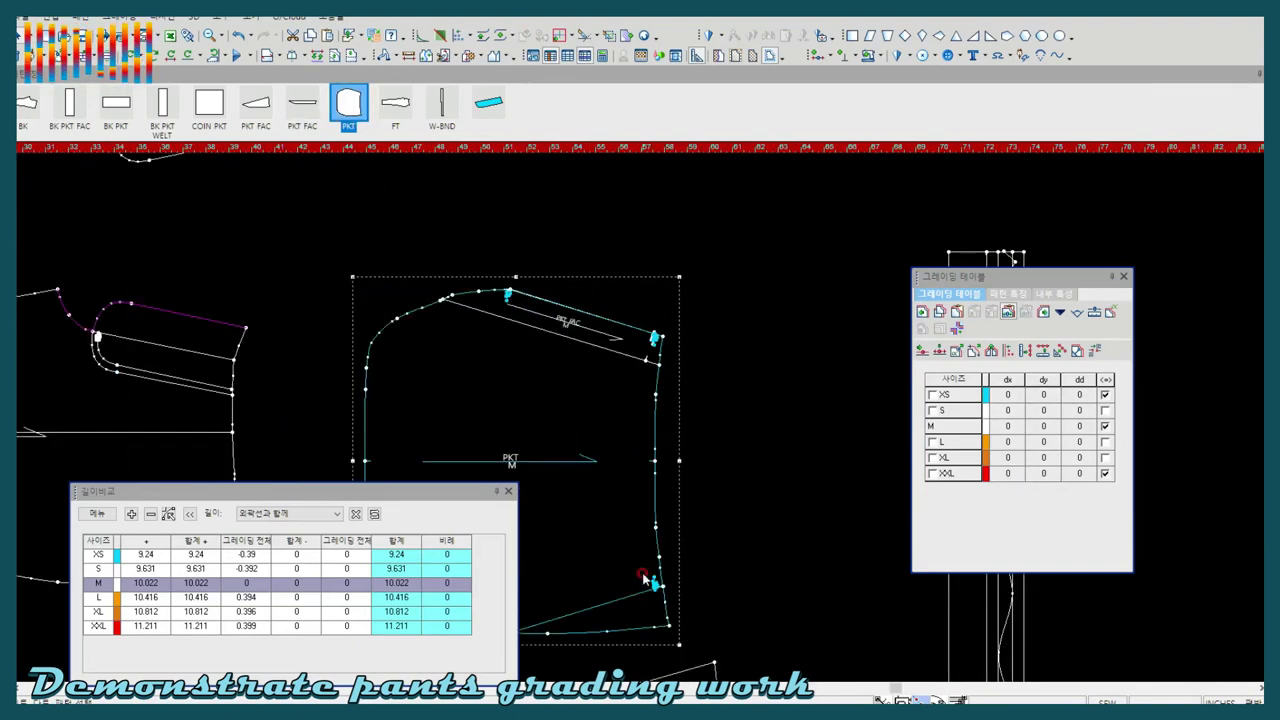
pyautogui.scroll(-1, 645, 500)
pyautogui.click(662, 496)
# Read the grading of the pocket corner and lower curve points
pyautogui.scroll(1, 662, 496)
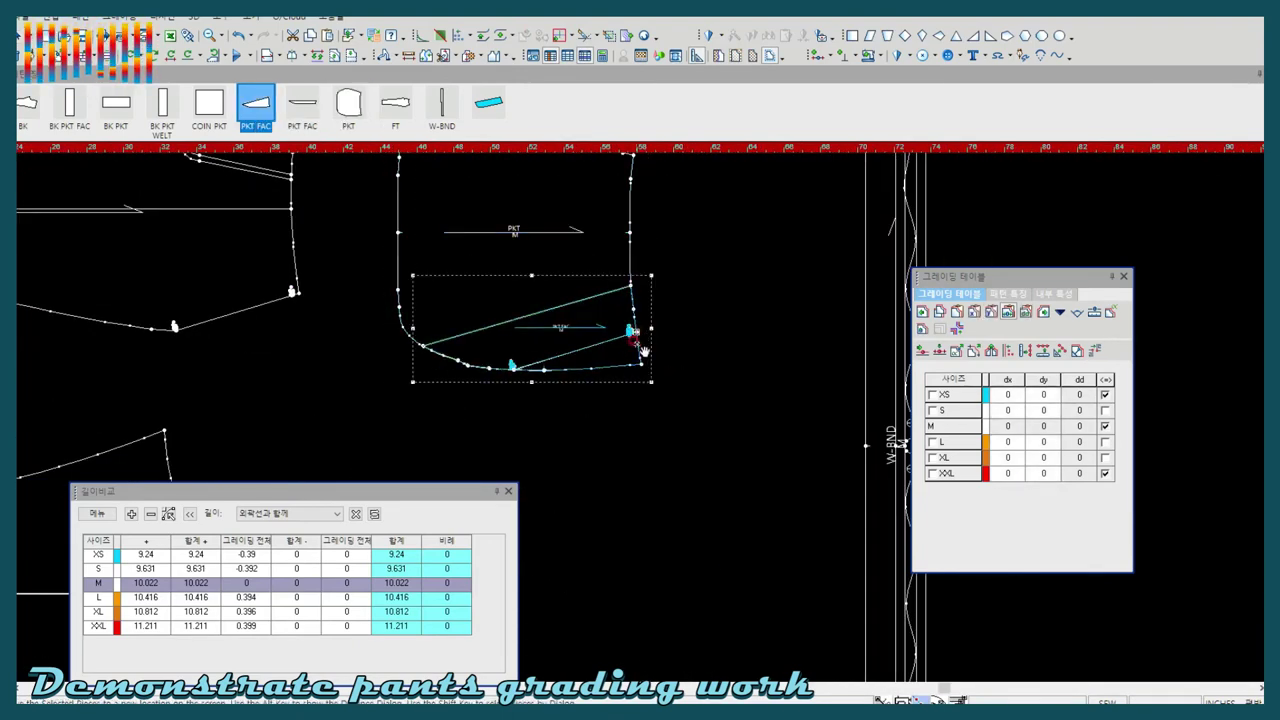
pyautogui.scroll(1, 650, 400)
pyautogui.scroll(-1, 655, 290)
pyautogui.scroll(-1, 645, 400)
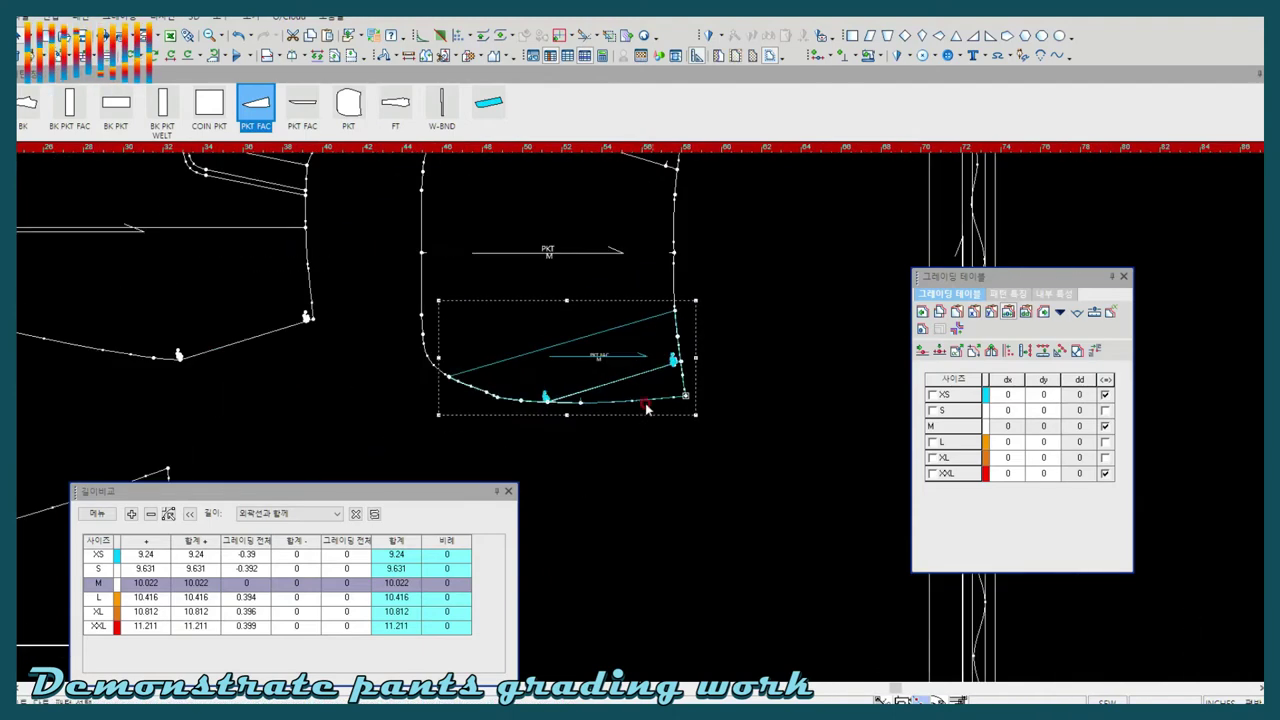
pyautogui.scroll(-1, 740, 500)
pyautogui.scroll(-1, 724, 505)
pyautogui.scroll(1, 429, 349)
pyautogui.scroll(1, 363, 380)
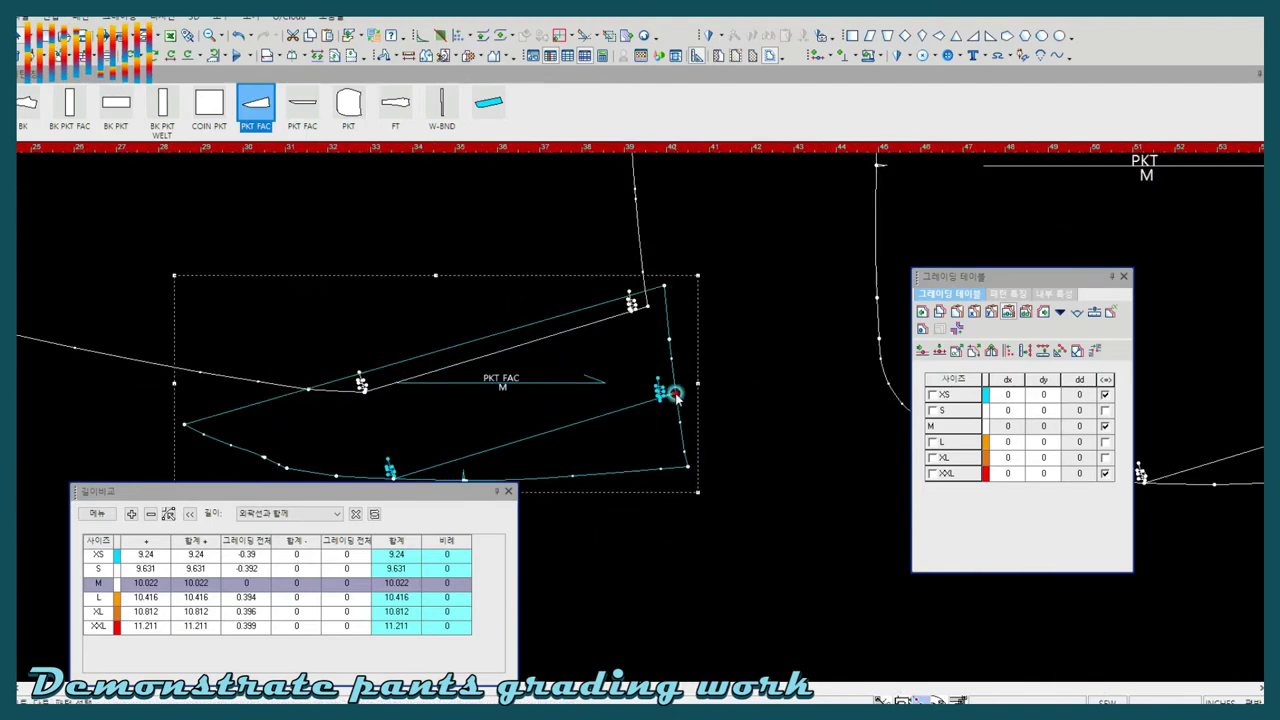
pyautogui.scroll(1, 641, 424)
pyautogui.scroll(-1, 641, 424)
pyautogui.scroll(-1, 640, 418)
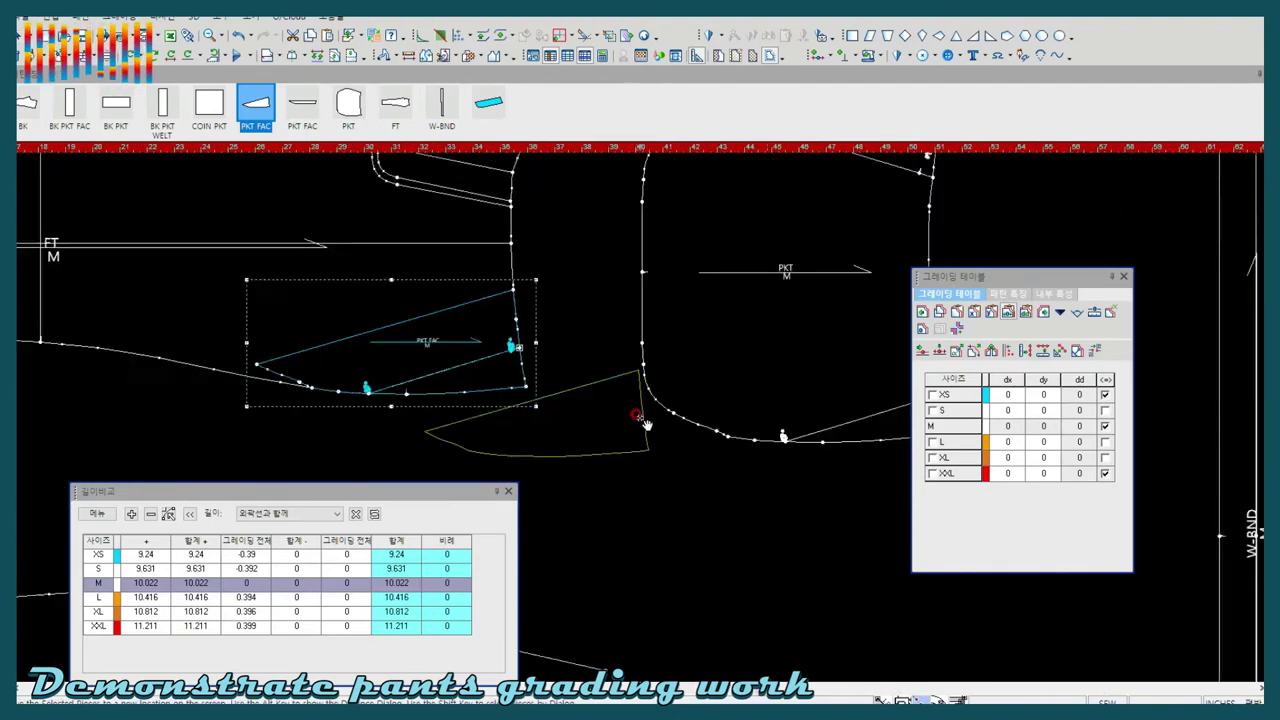
pyautogui.scroll(1, 657, 466)
pyautogui.scroll(-1, 620, 312)
pyautogui.click(620, 312)
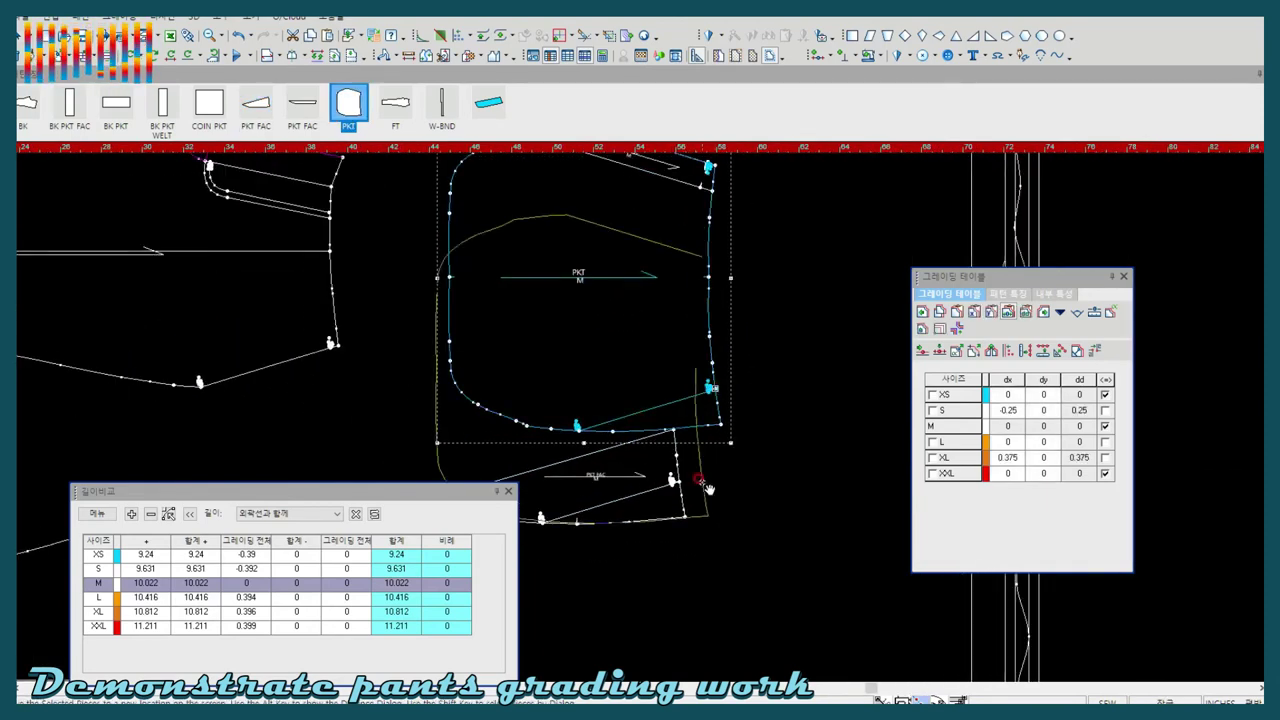
pyautogui.scroll(1, 400, 420)
pyautogui.scroll(1, 368, 461)
pyautogui.click(582, 441)
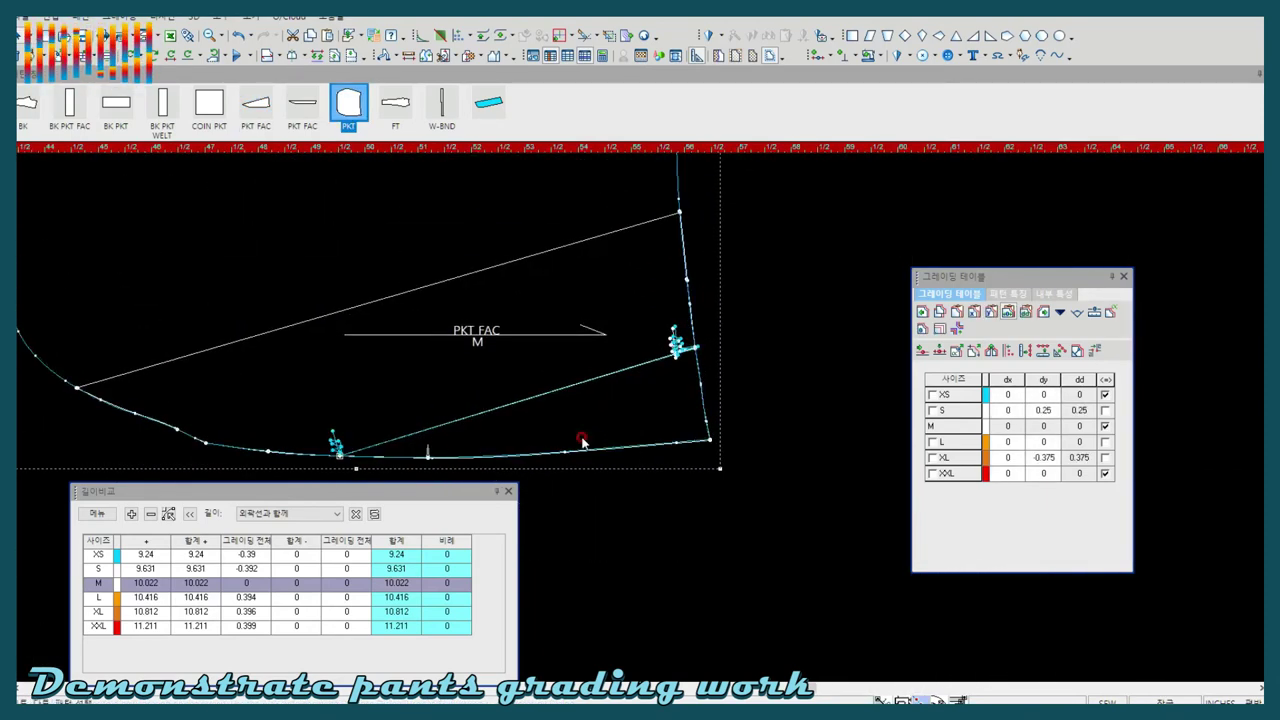
pyautogui.scroll(1, 589, 424)
pyautogui.scroll(1, 639, 416)
pyautogui.scroll(1, 635, 392)
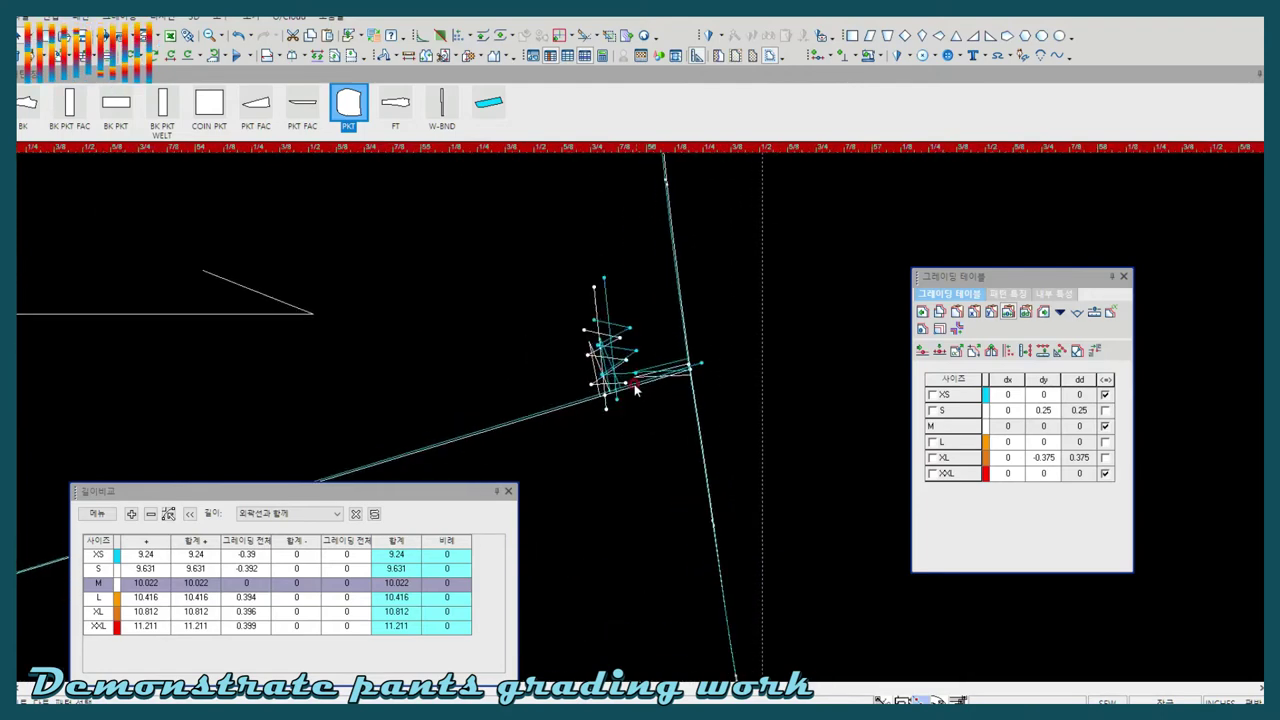
# Grade the facing line's right end point S 0.25 and XL -0.375
pyautogui.click(676, 346)
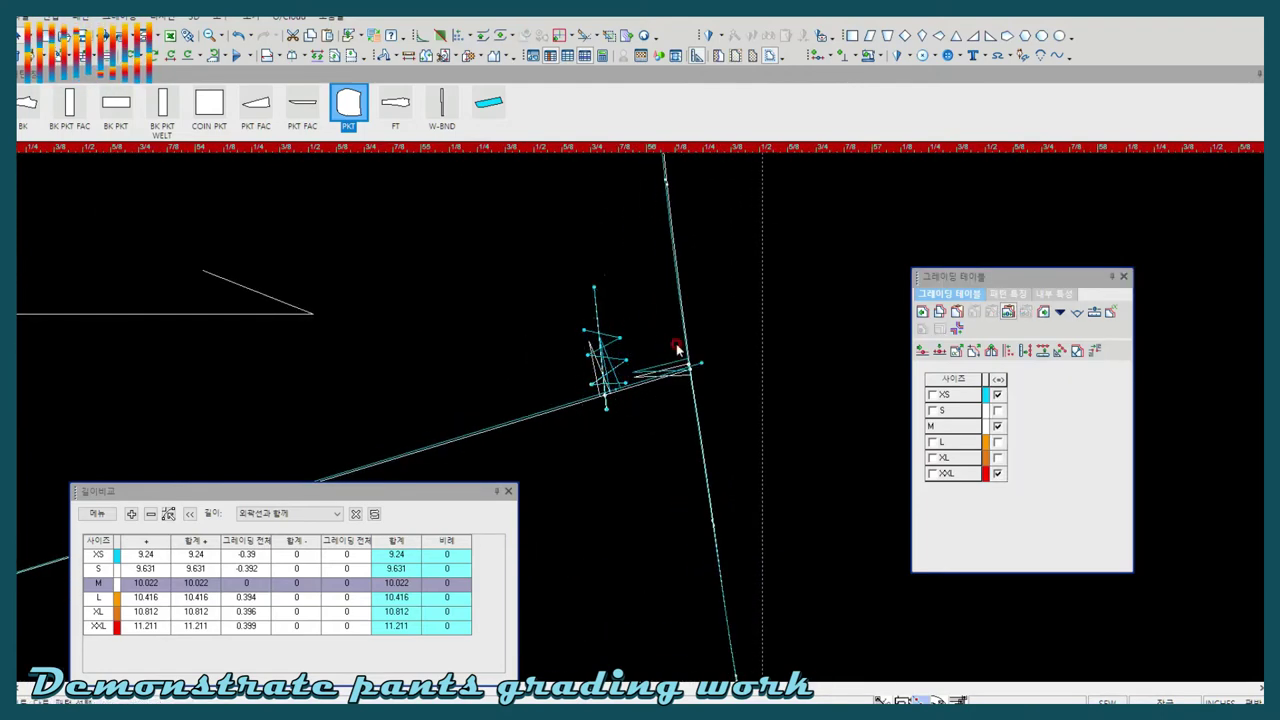
pyautogui.scroll(2, 640, 414)
pyautogui.click(554, 411)
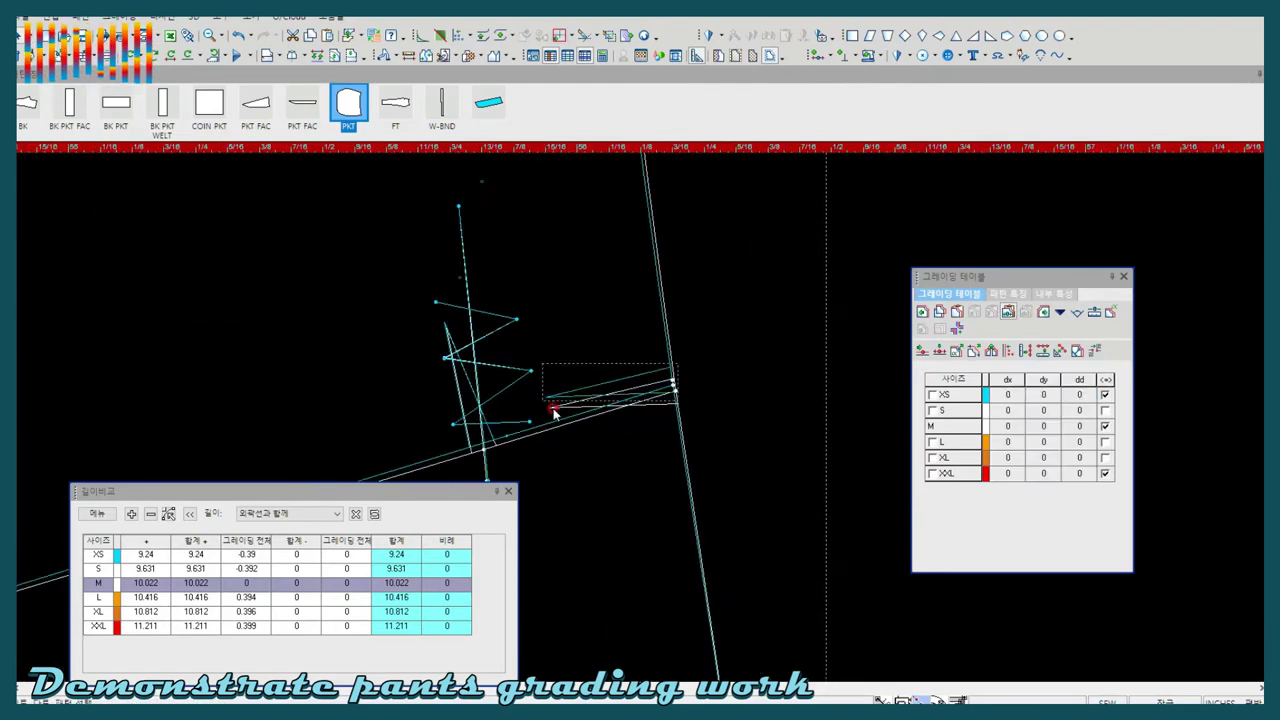
pyautogui.click(673, 386)
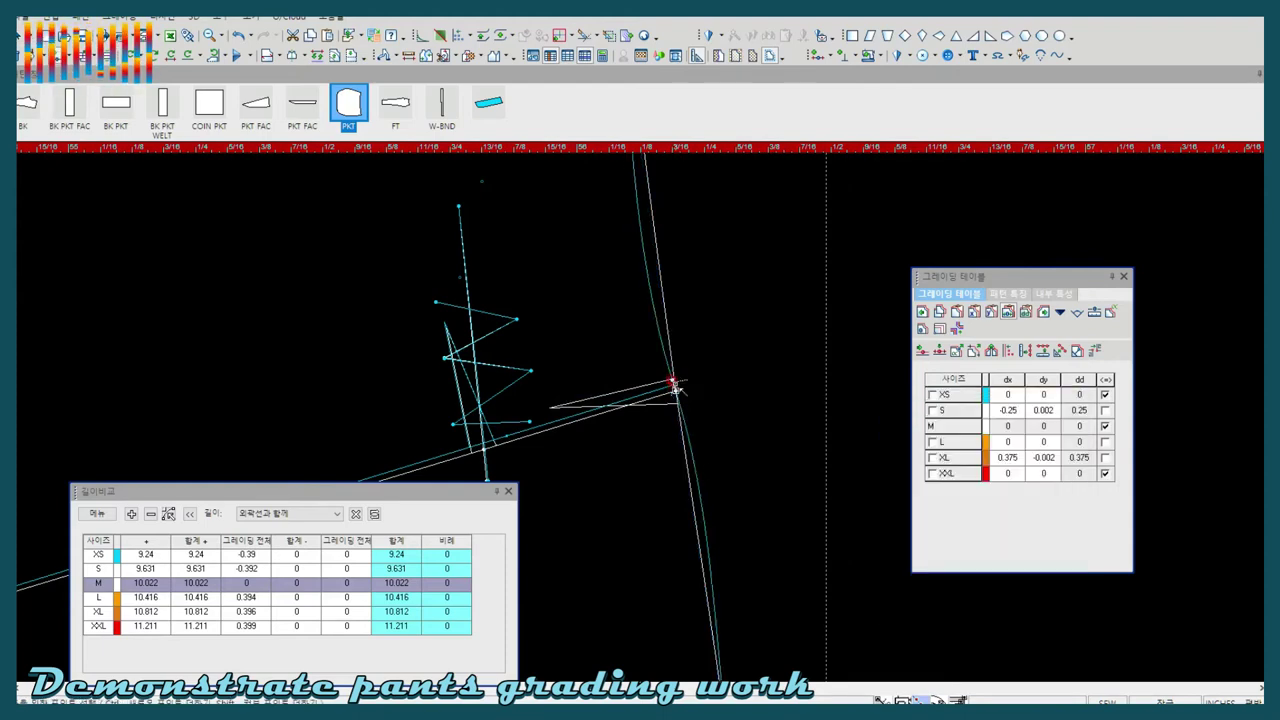
pyautogui.doubleClick(670, 384)
pyautogui.press('Return')
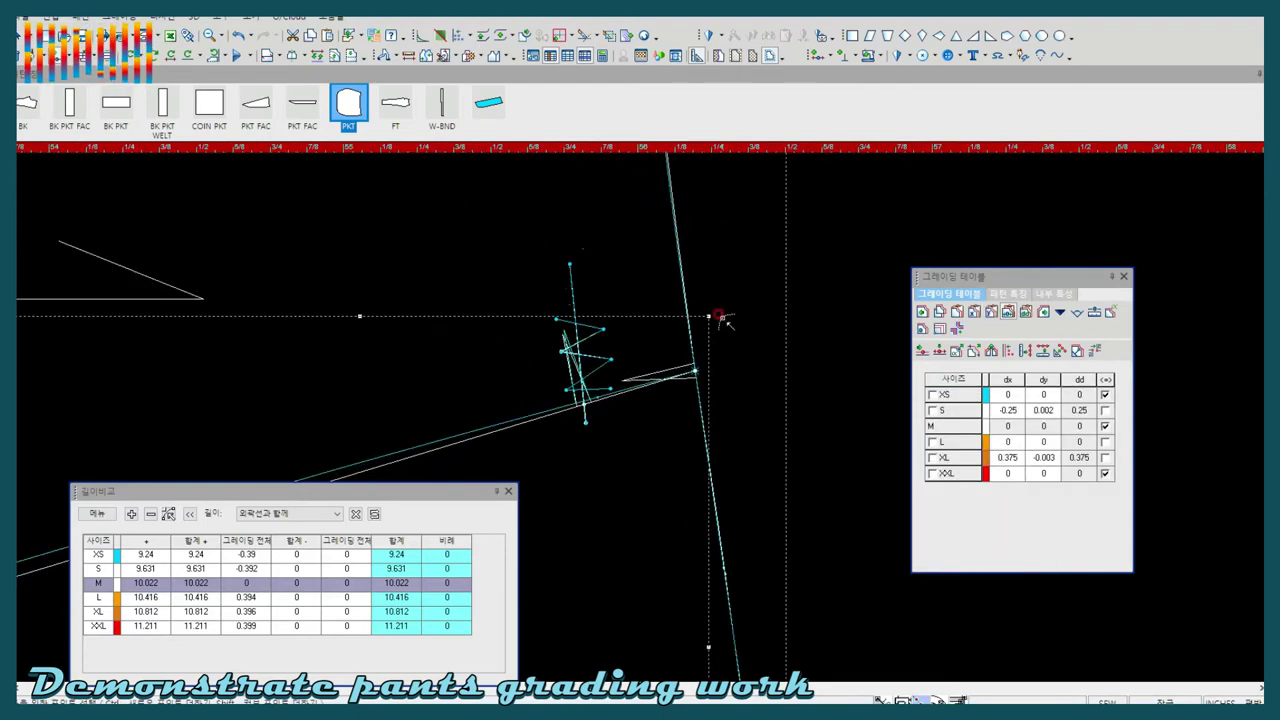
# Apply the same S/XL grading to the facing's corner point
pyautogui.scroll(-2, 610, 400)
pyautogui.scroll(-2, 672, 411)
pyautogui.scroll(1, 672, 411)
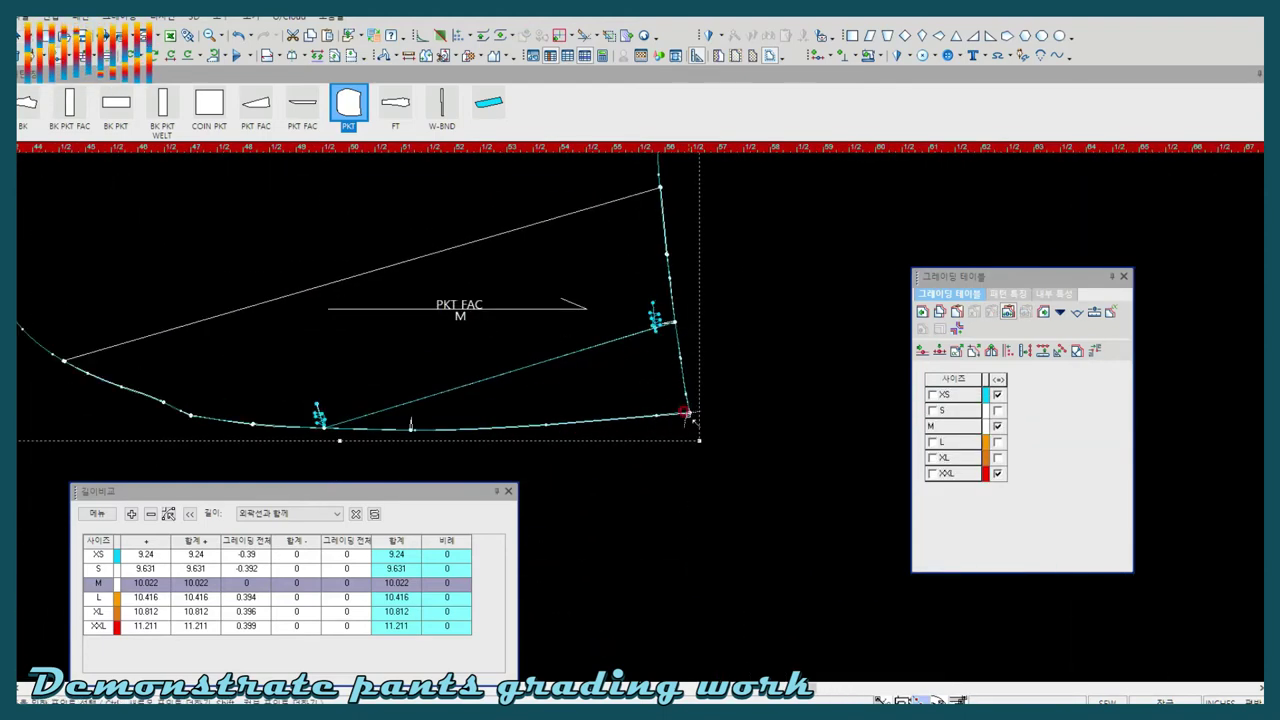
pyautogui.doubleClick(689, 411)
pyautogui.press('Return')
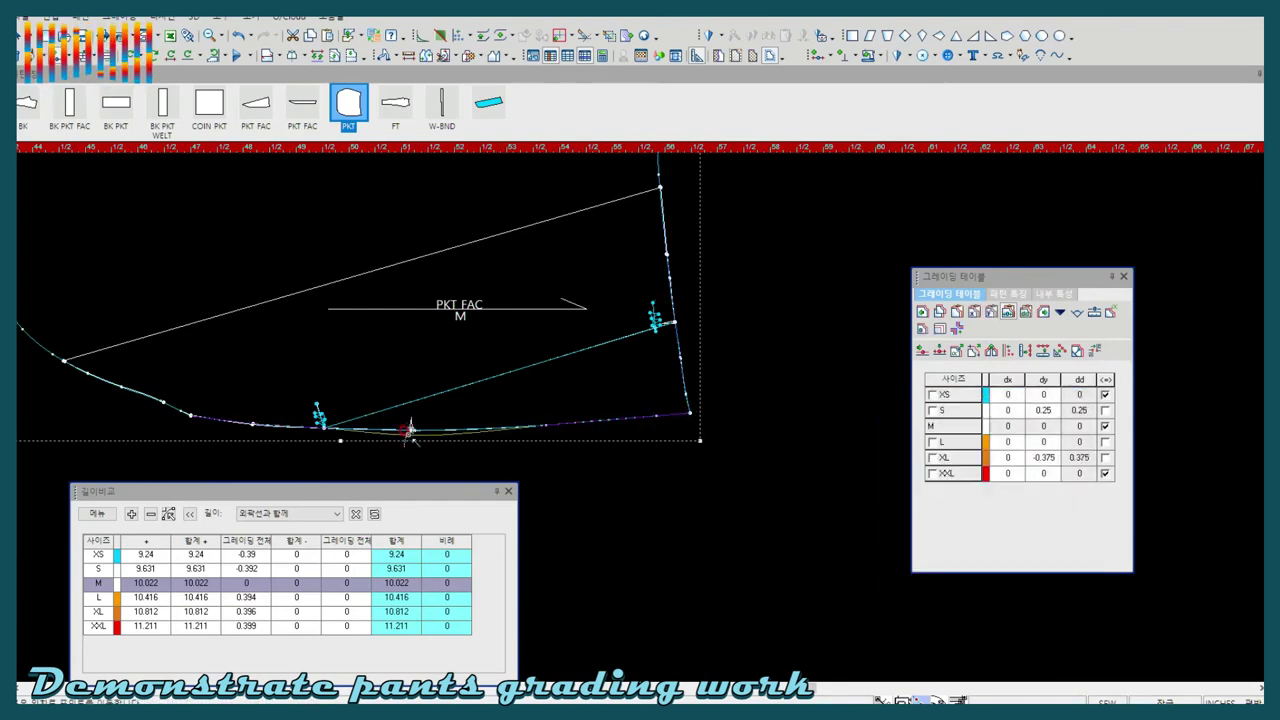
pyautogui.scroll(-3, 560, 410)
pyautogui.scroll(-2, 652, 427)
# Alternate selection between the PKT FAC and PKT pocket pieces to compare them
pyautogui.scroll(1, 652, 427)
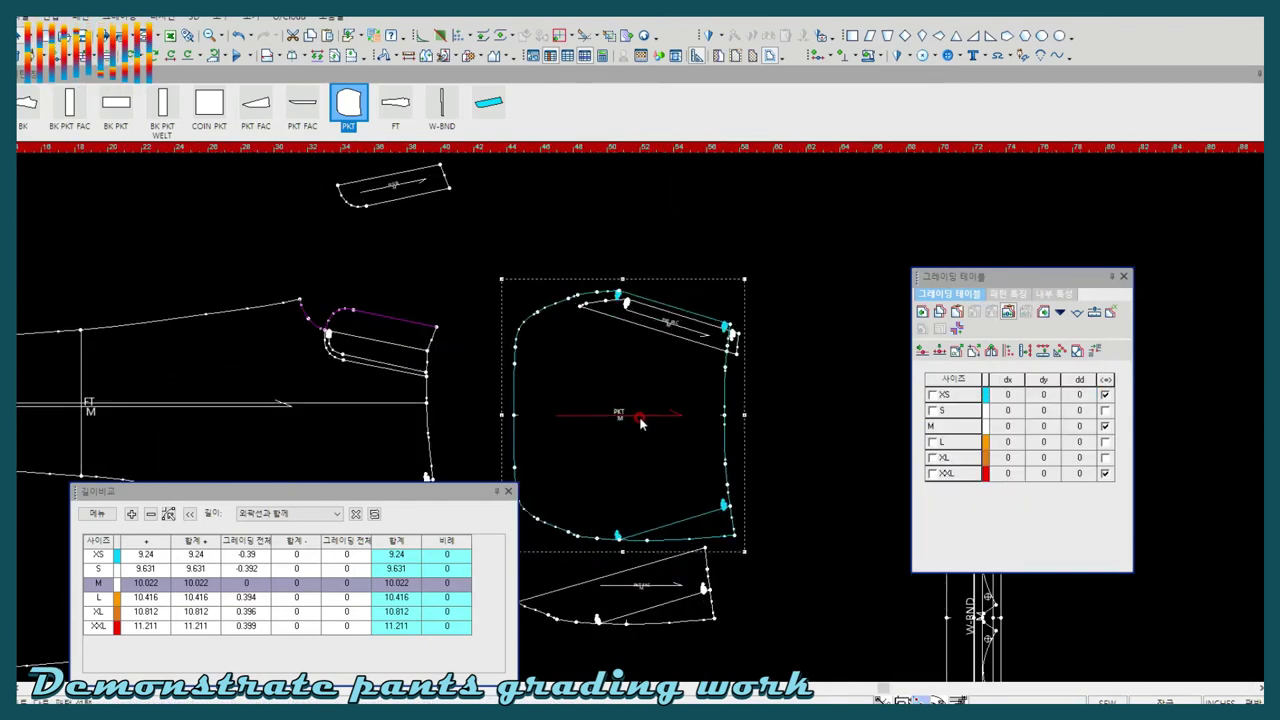
pyautogui.scroll(1, 640, 423)
pyautogui.scroll(1, 640, 423)
pyautogui.click(708, 337)
pyautogui.scroll(-1, 632, 407)
pyautogui.click(632, 407)
pyautogui.scroll(1, 635, 410)
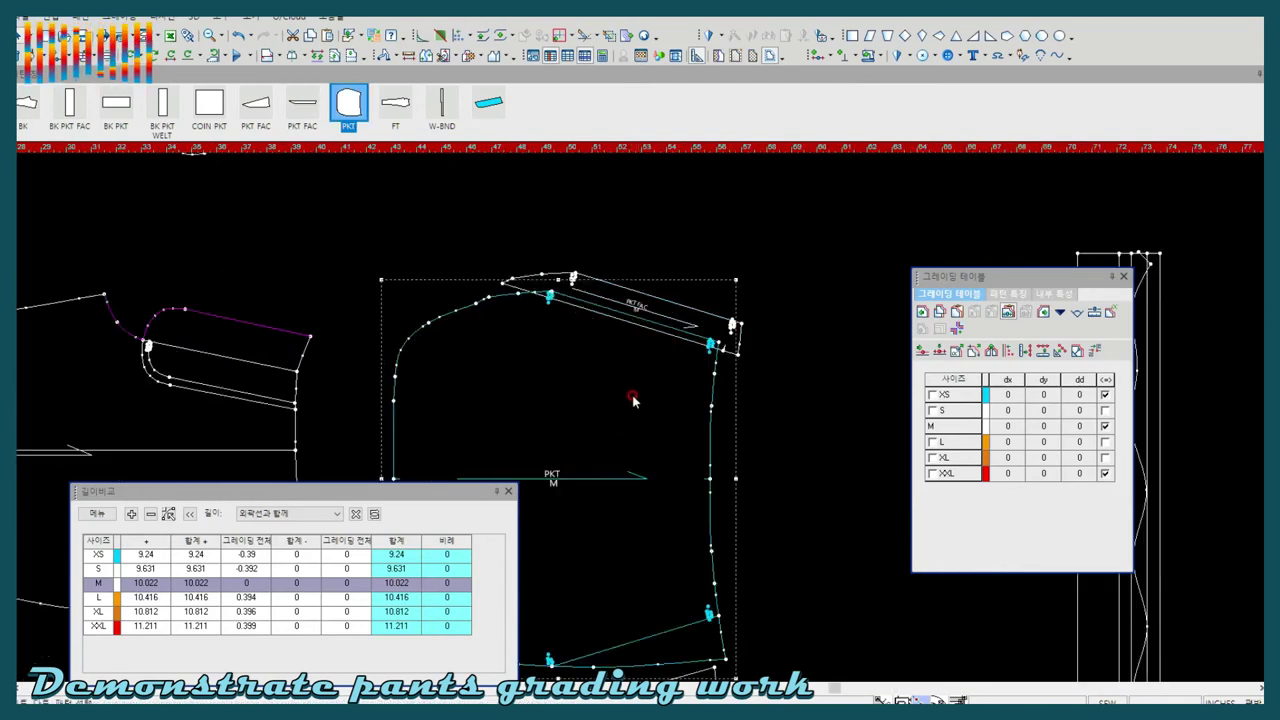
pyautogui.scroll(1, 641, 423)
pyautogui.scroll(-1, 645, 418)
pyautogui.click(680, 225)
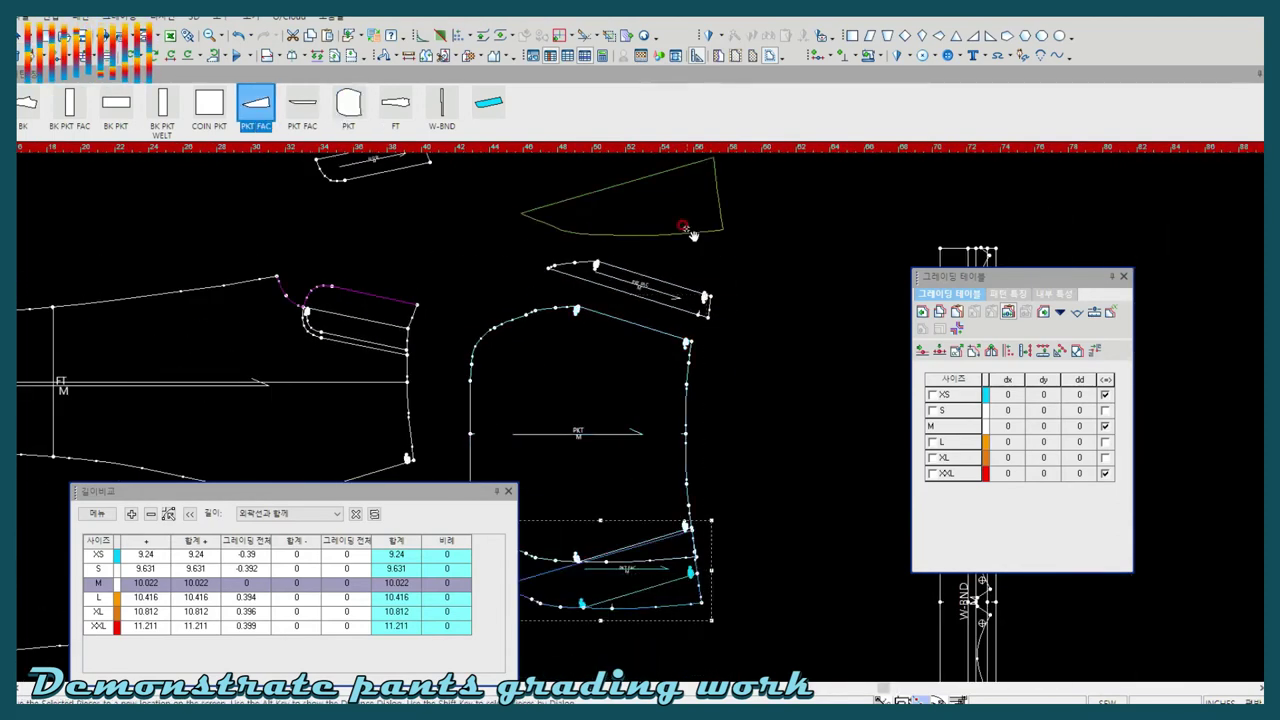
pyautogui.scroll(-1, 630, 414)
pyautogui.click(608, 531)
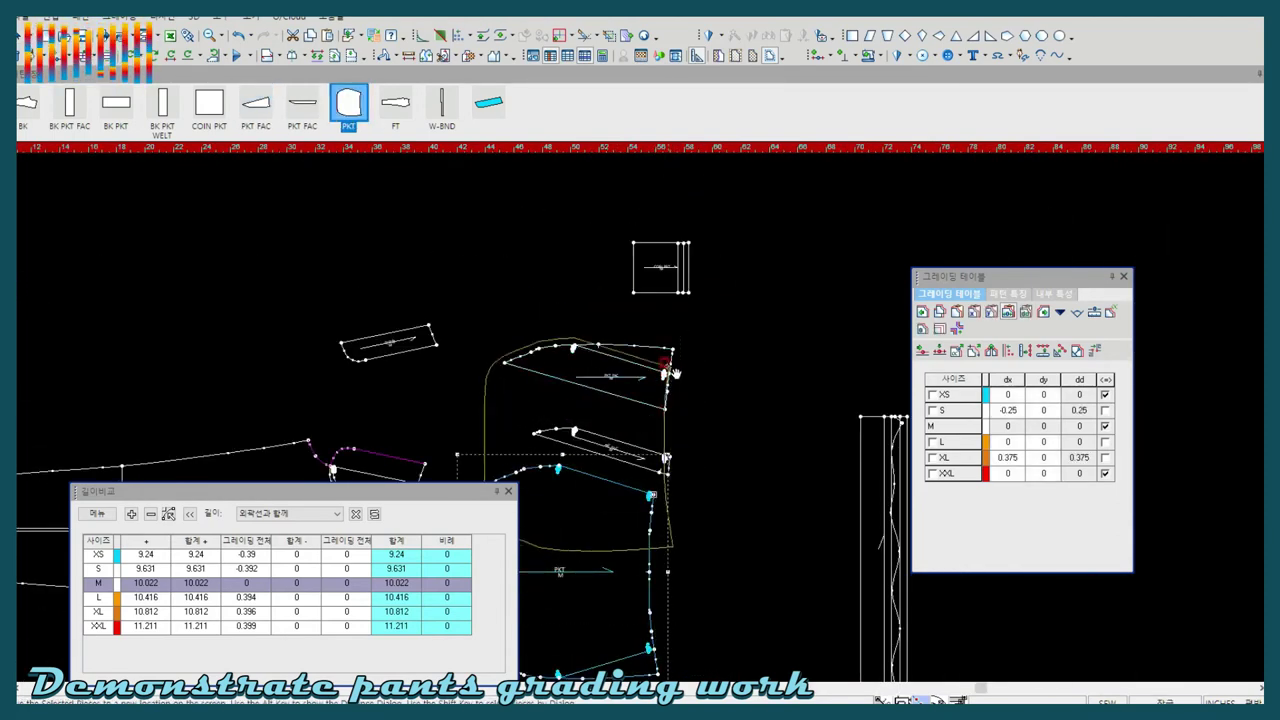
pyautogui.scroll(-1, 650, 355)
pyautogui.click(642, 316)
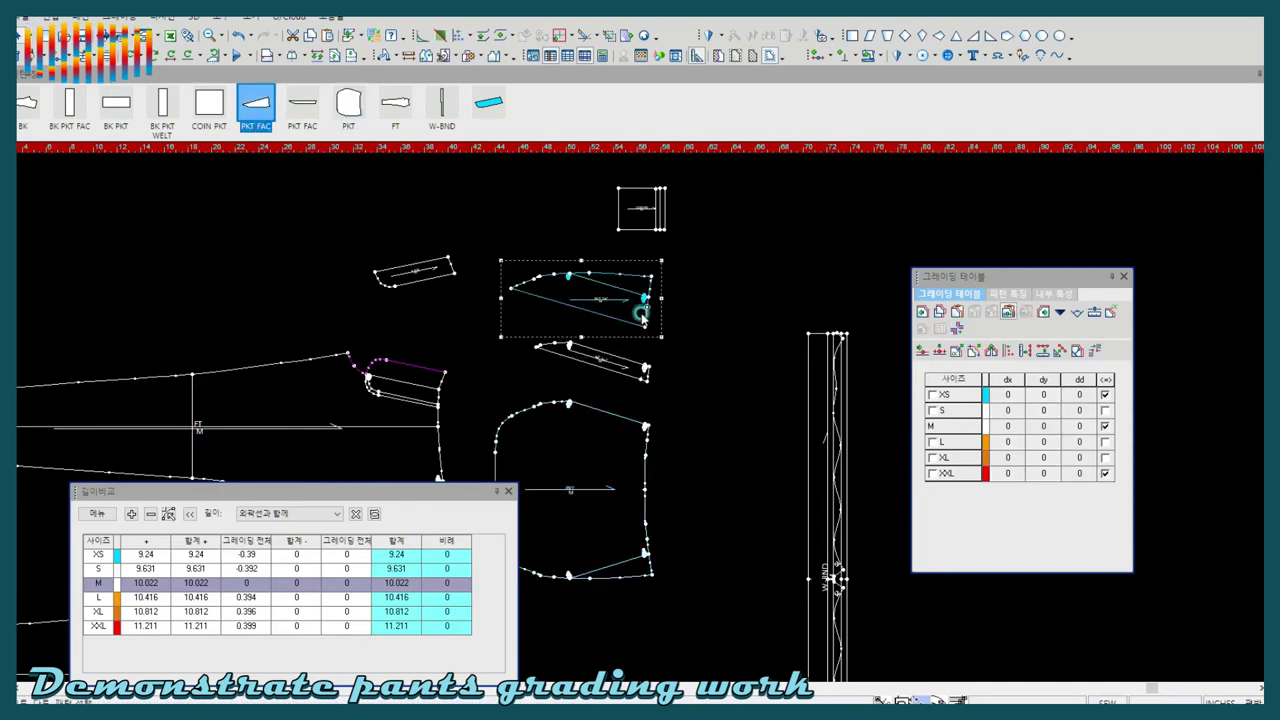
pyautogui.click(608, 480)
pyautogui.scroll(1, 625, 420)
pyautogui.scroll(1, 610, 378)
# Show only base size M and reposition the pocket together with its facing
pyautogui.press('space')
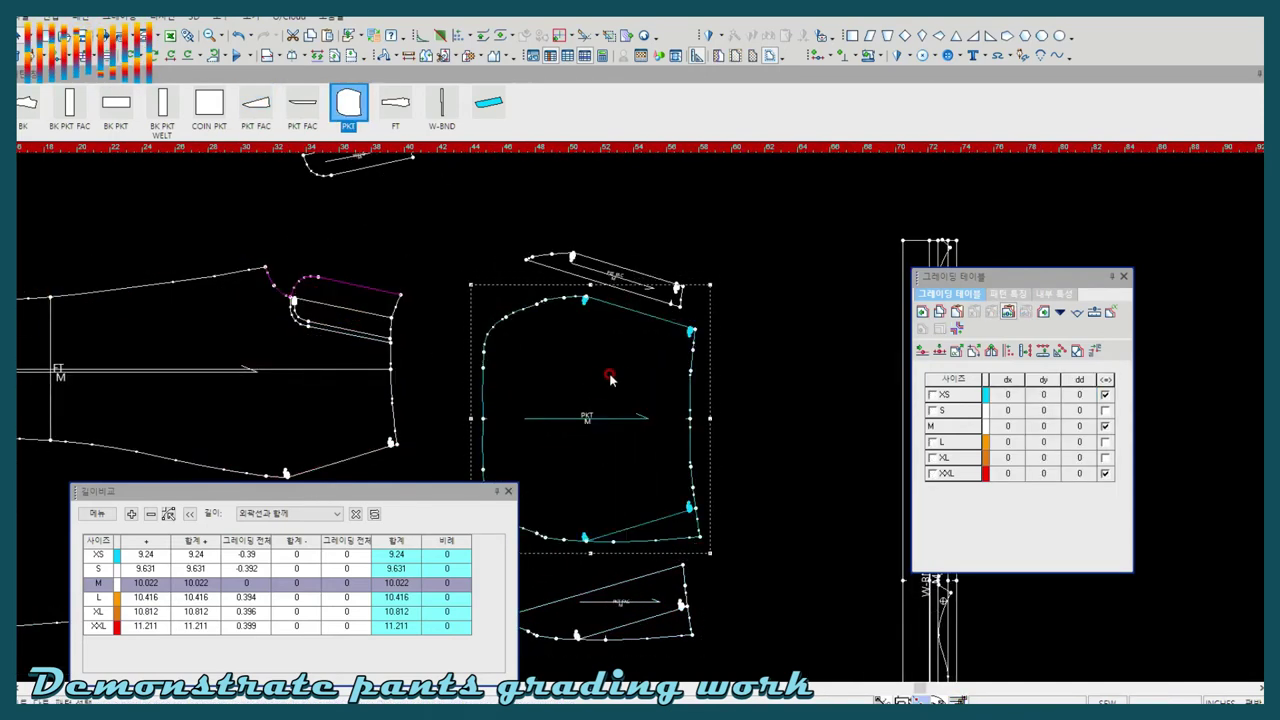
pyautogui.click(483, 420)
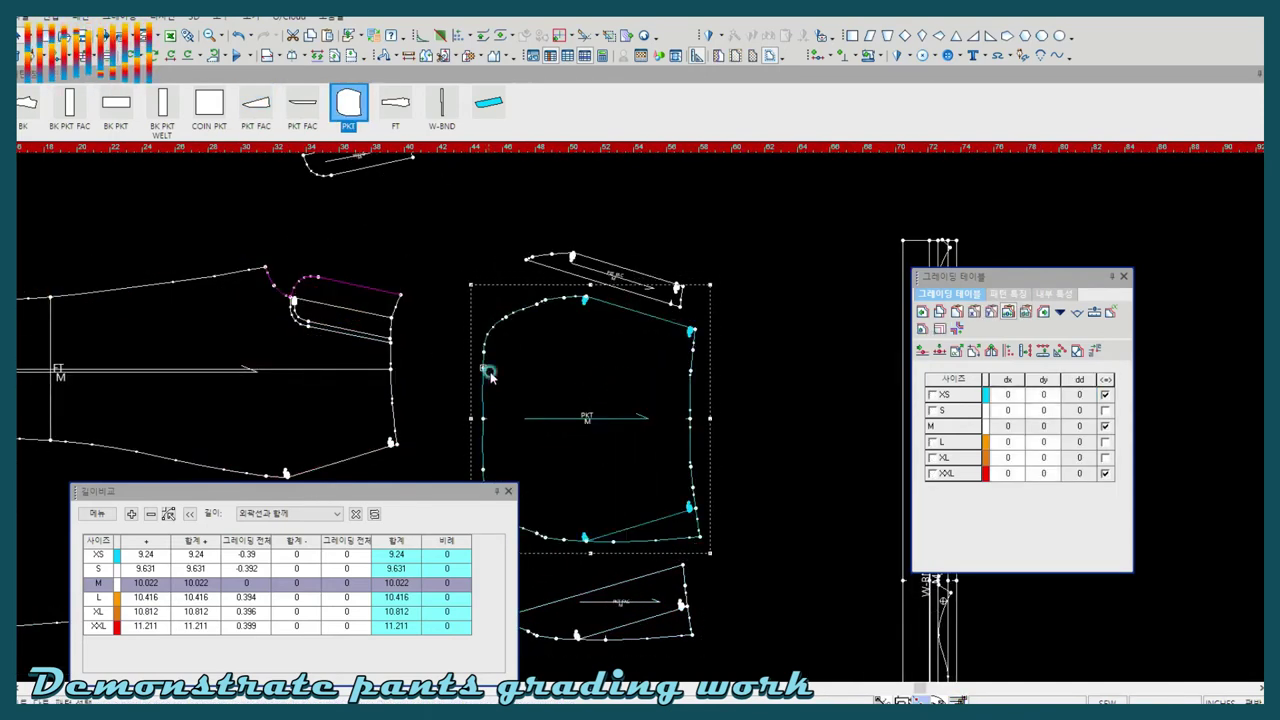
pyautogui.click(619, 389)
# Display all sizes XS–XXL so the FT and PKT pieces show nested outlines
pyautogui.scroll(-2, 557, 374)
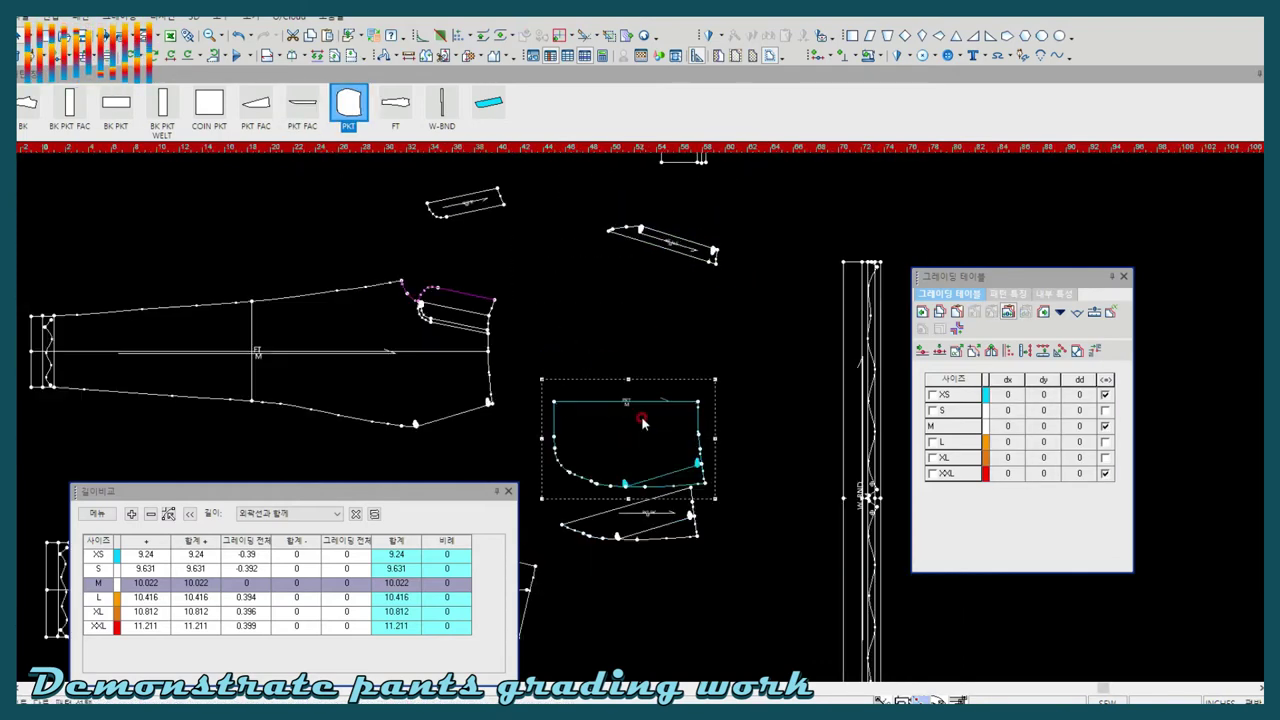
pyautogui.scroll(1, 637, 408)
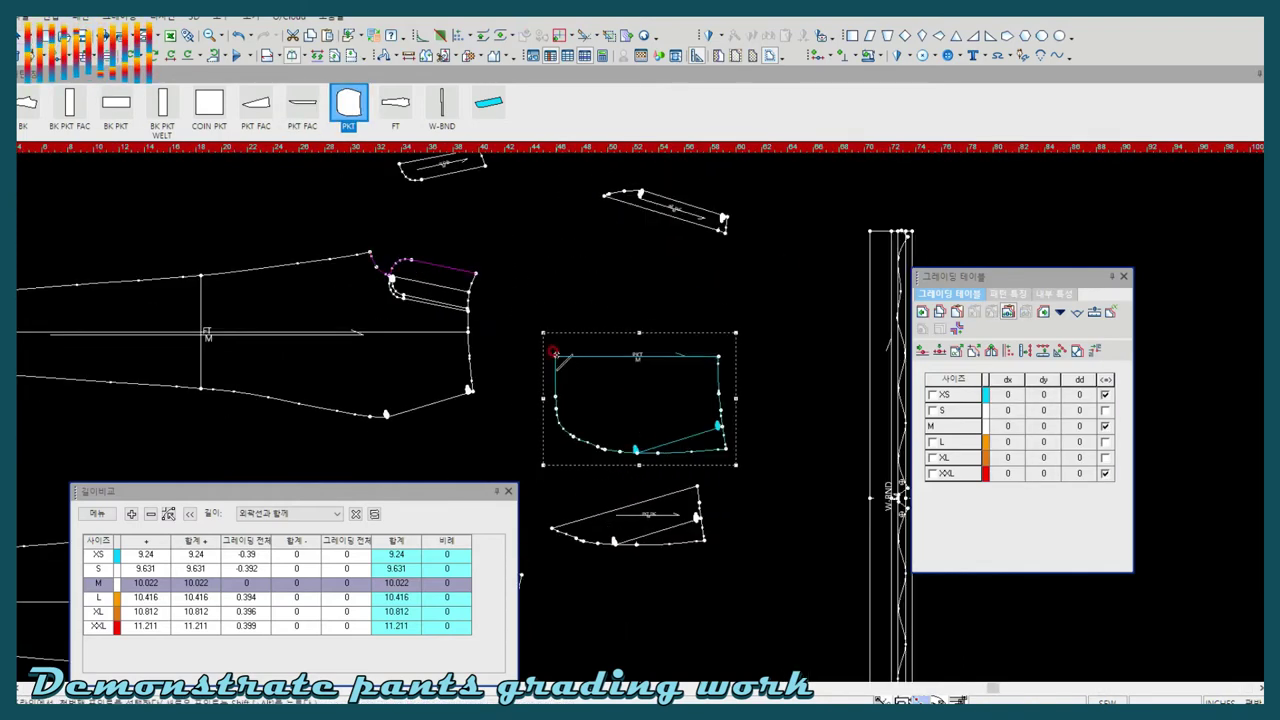
pyautogui.press('F7')
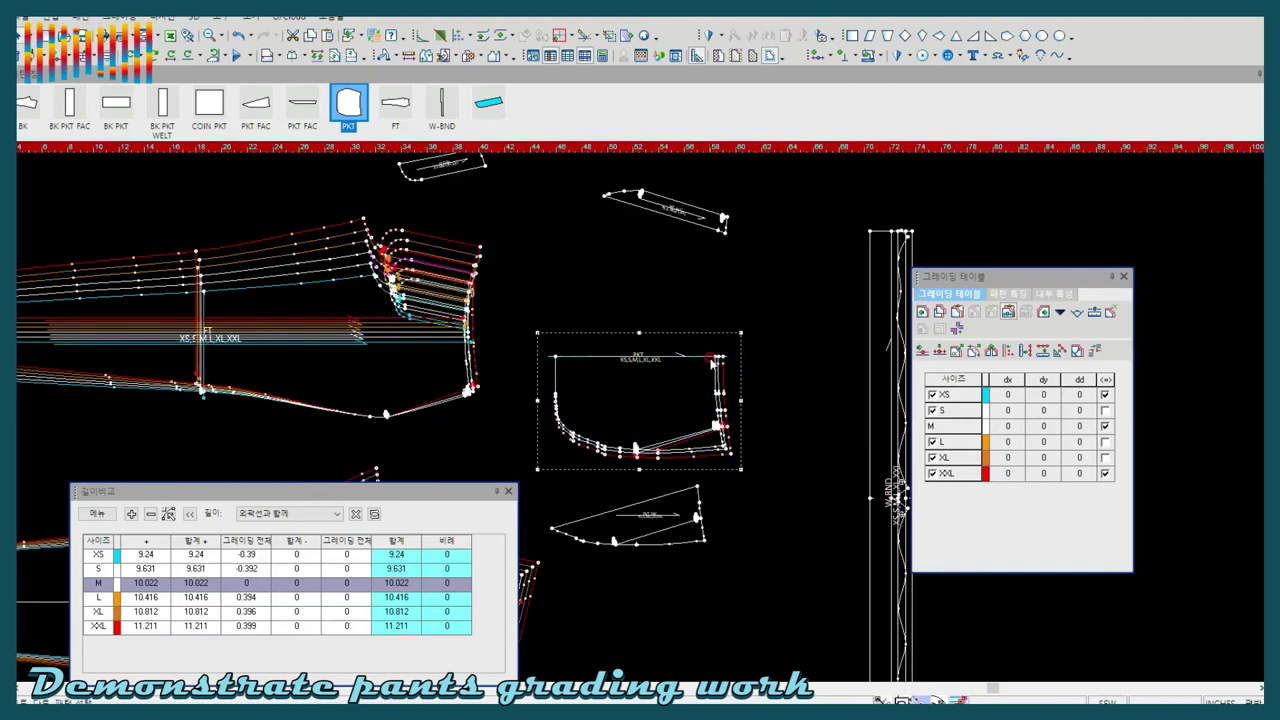
# Unfold the half pocket along its fold line into the full piece PKT1
pyautogui.scroll(1, 640, 424)
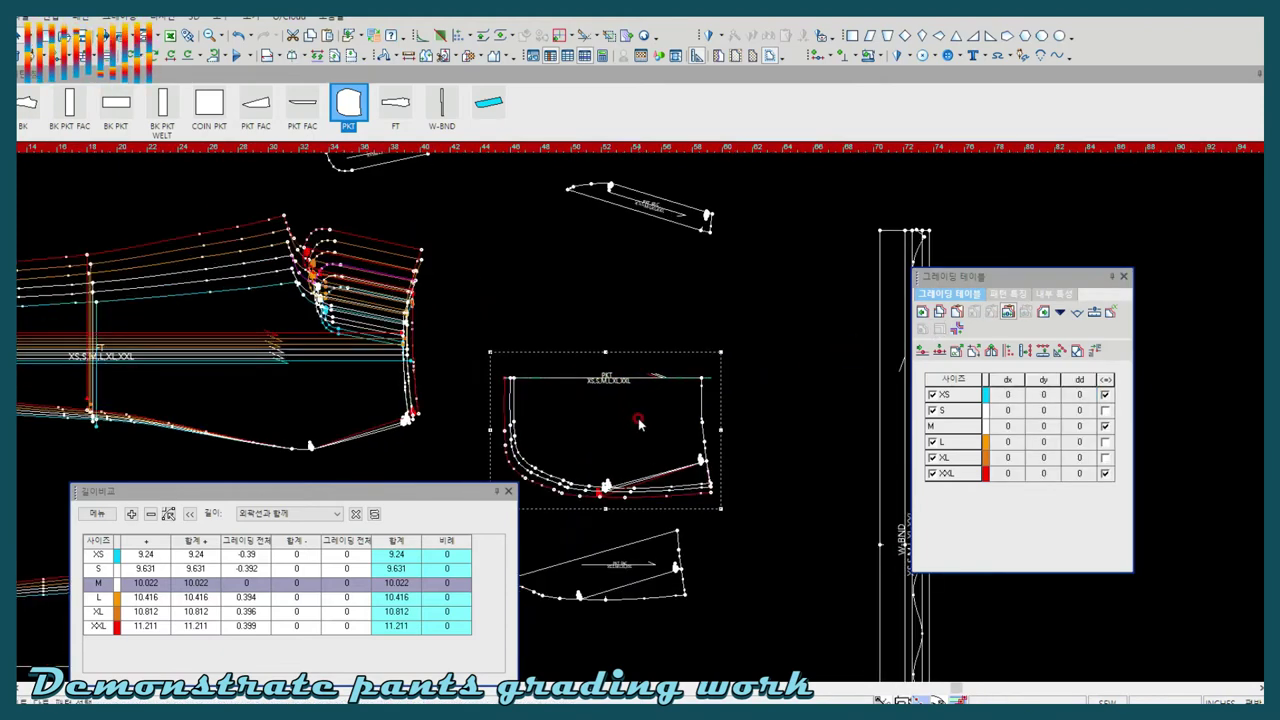
pyautogui.doubleClick(640, 424)
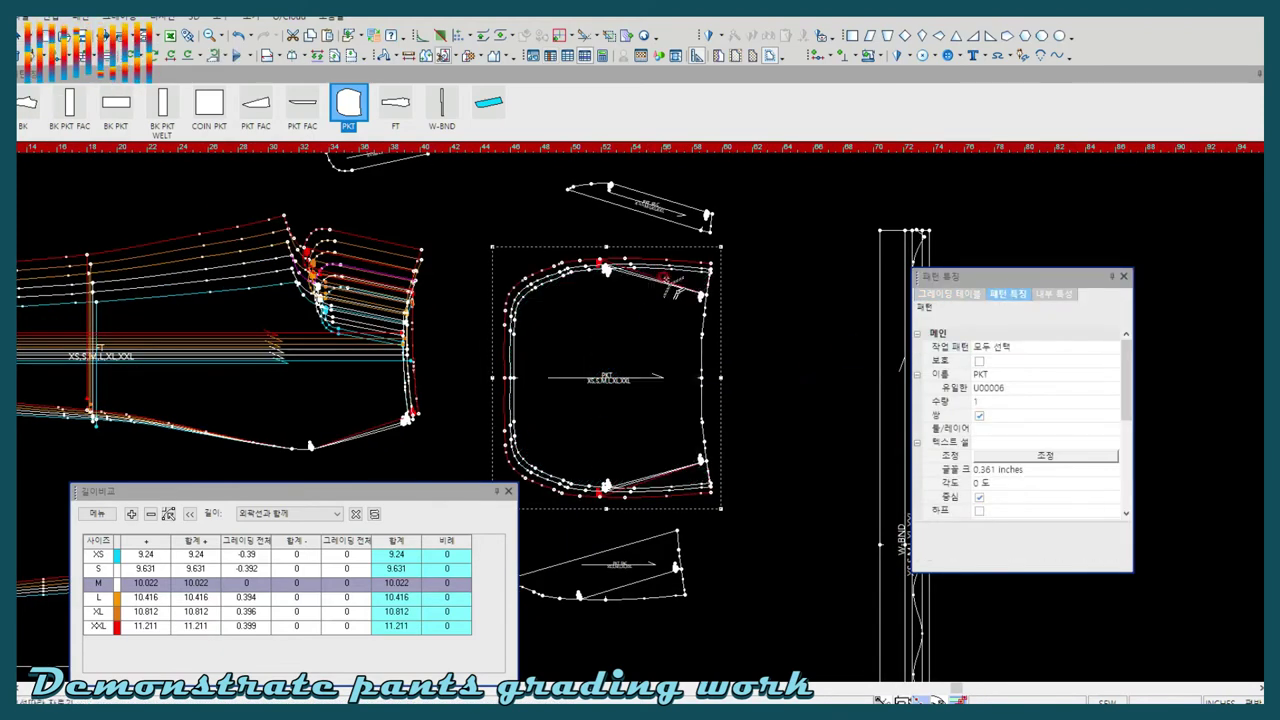
pyautogui.click(651, 391)
pyautogui.press('Return')
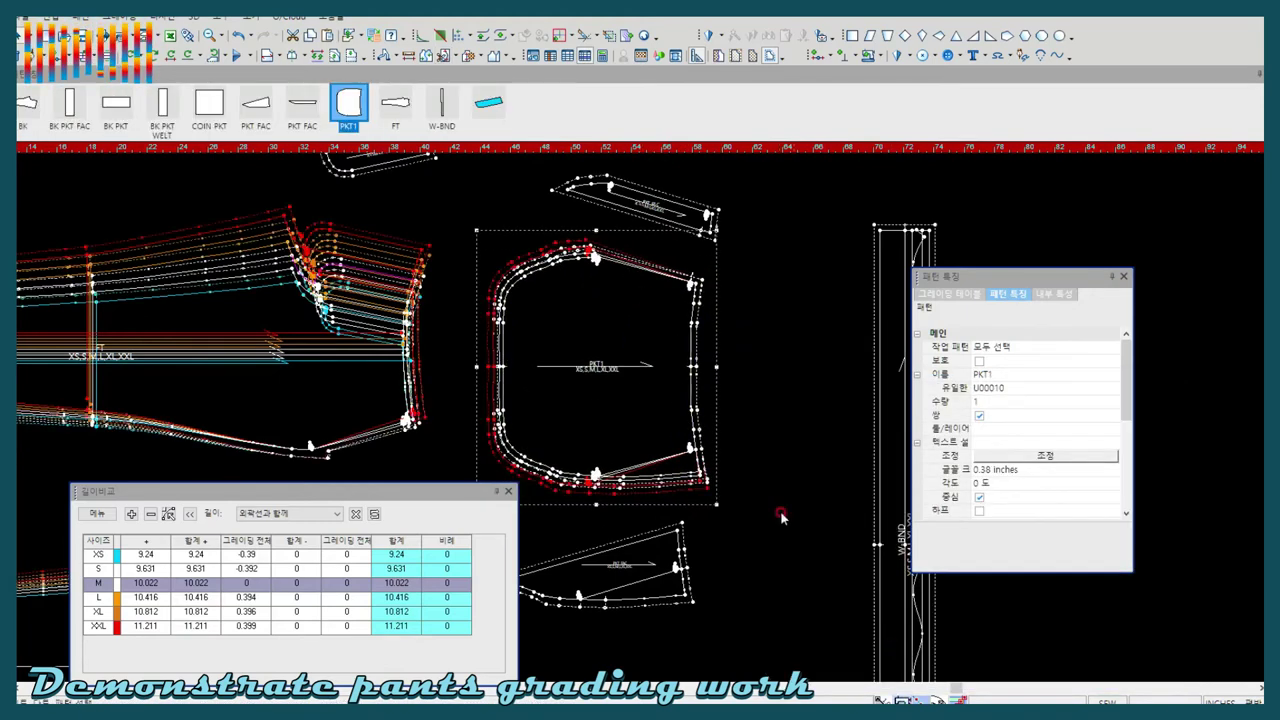
# Rotate the PKT FAC facing to 343.14° and place it along the pocket's top edge
pyautogui.scroll(2, 677, 334)
pyautogui.scroll(2, 677, 314)
pyautogui.scroll(1, 651, 409)
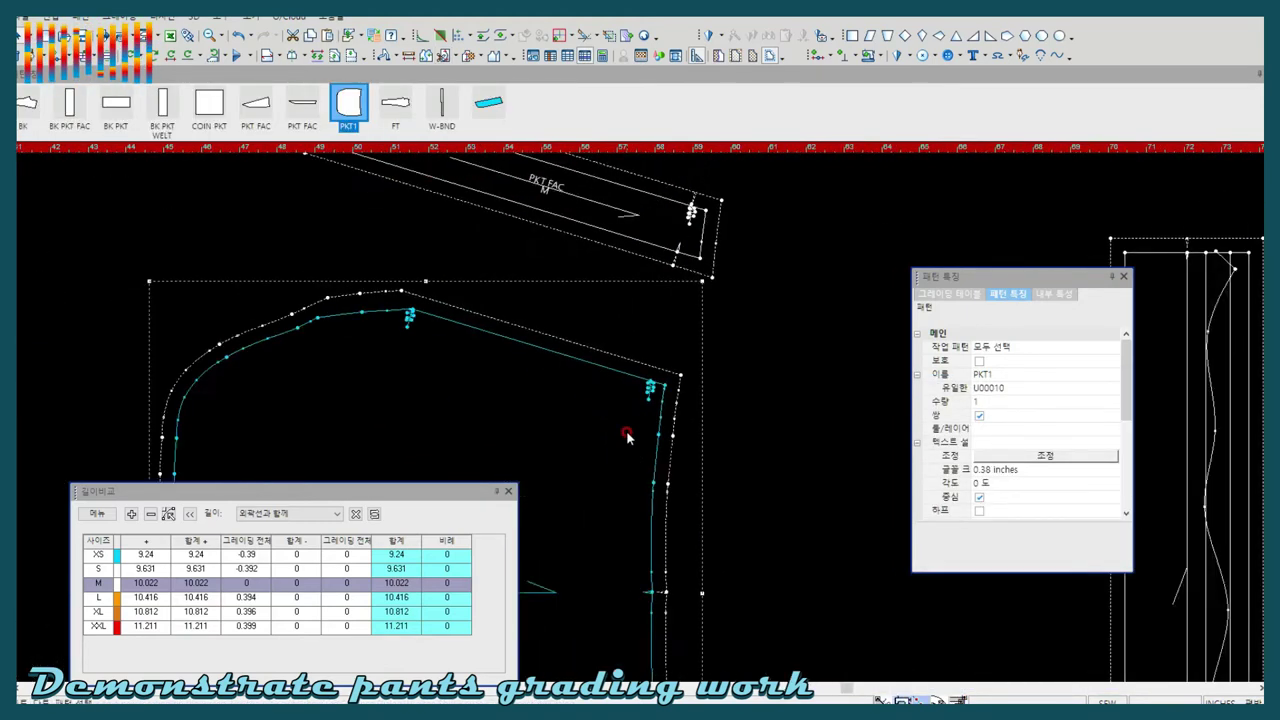
pyautogui.scroll(-3, 627, 437)
pyautogui.click(698, 307)
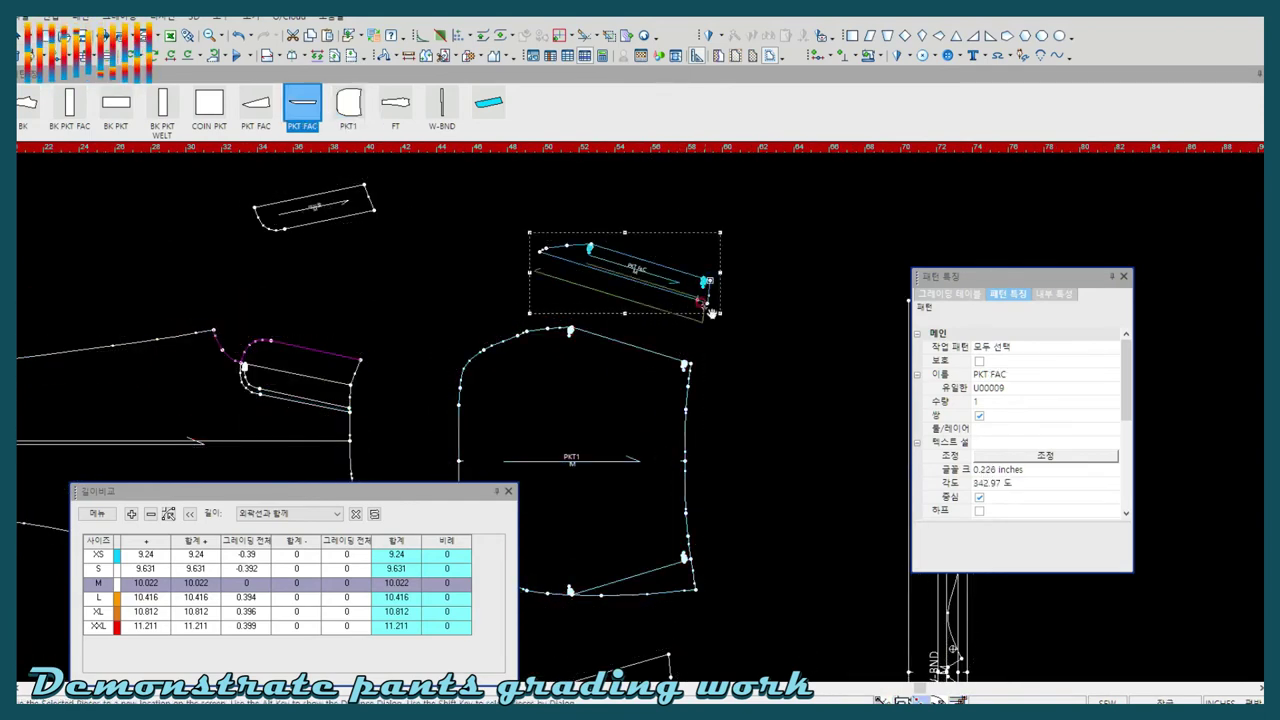
pyautogui.scroll(1, 634, 417)
pyautogui.scroll(2, 671, 408)
pyautogui.scroll(1, 714, 380)
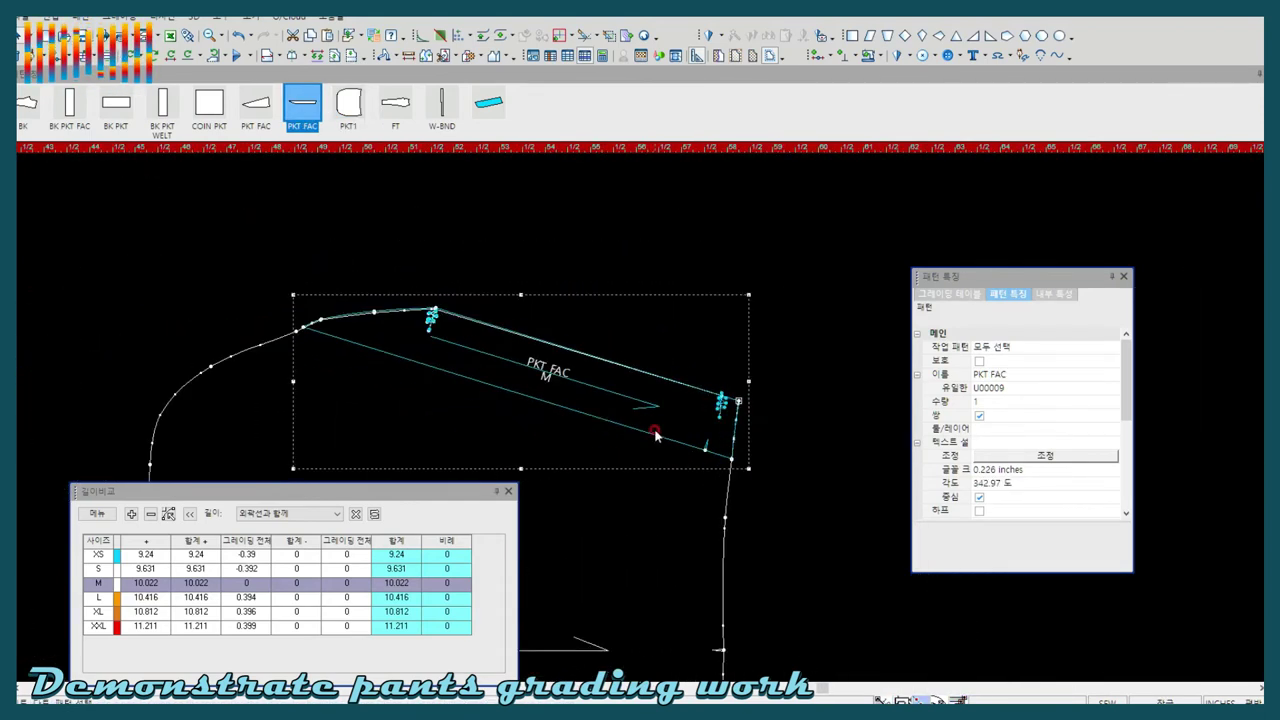
pyautogui.moveTo(701, 418); pyautogui.dragTo(738, 418)
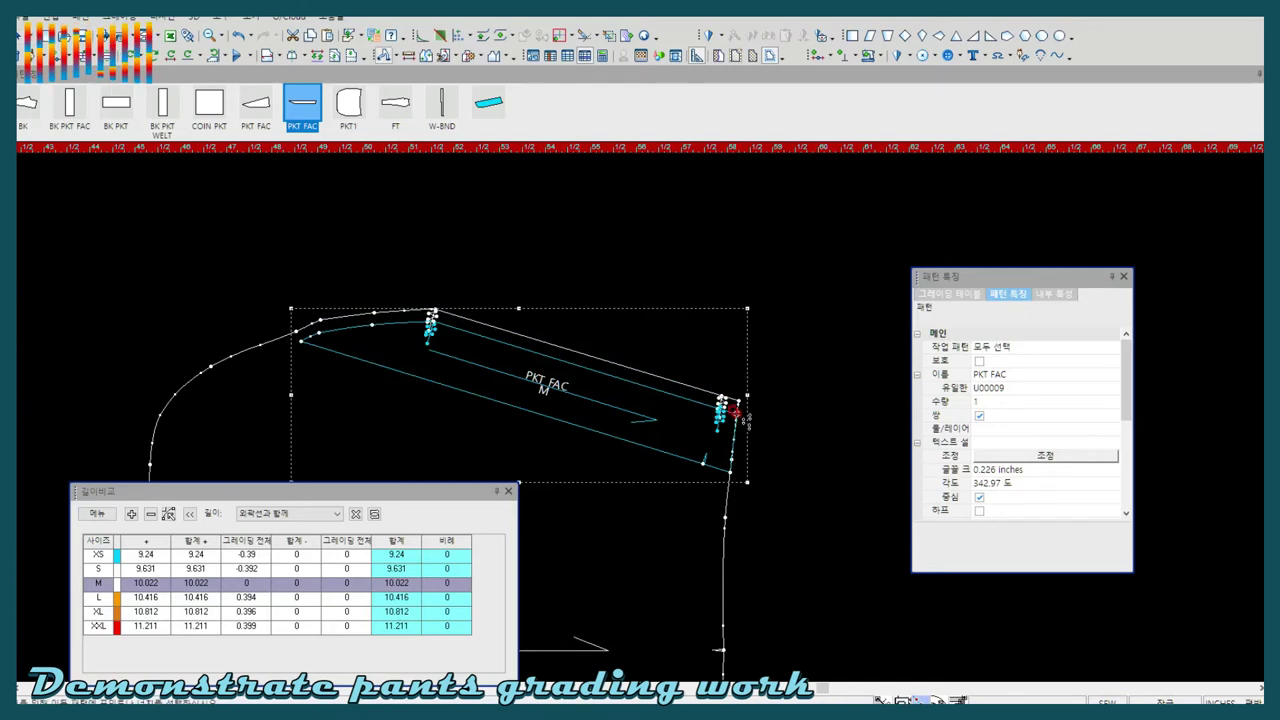
pyautogui.scroll(-1, 665, 365)
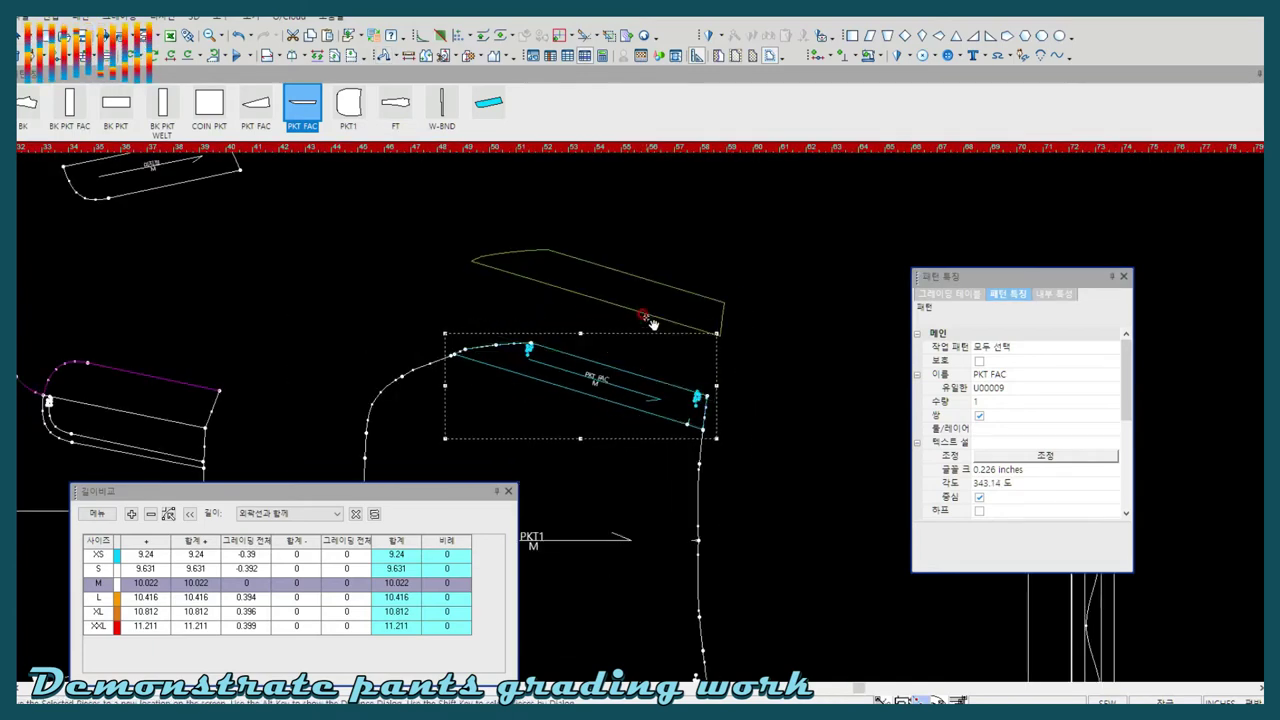
pyautogui.click(650, 323)
pyautogui.click(606, 388)
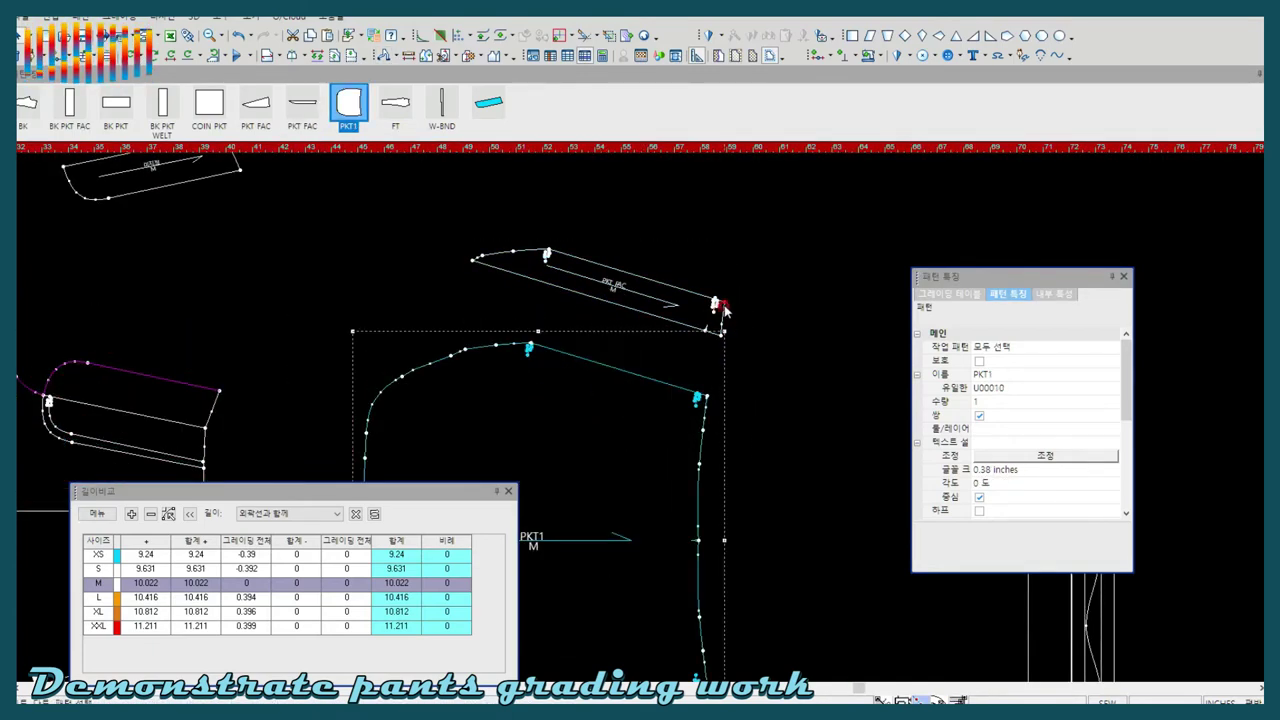
# Select the PKT1 pocket corner points in the Grading Table and make dx match dy
pyautogui.click(948, 294)
pyautogui.click(466, 353)
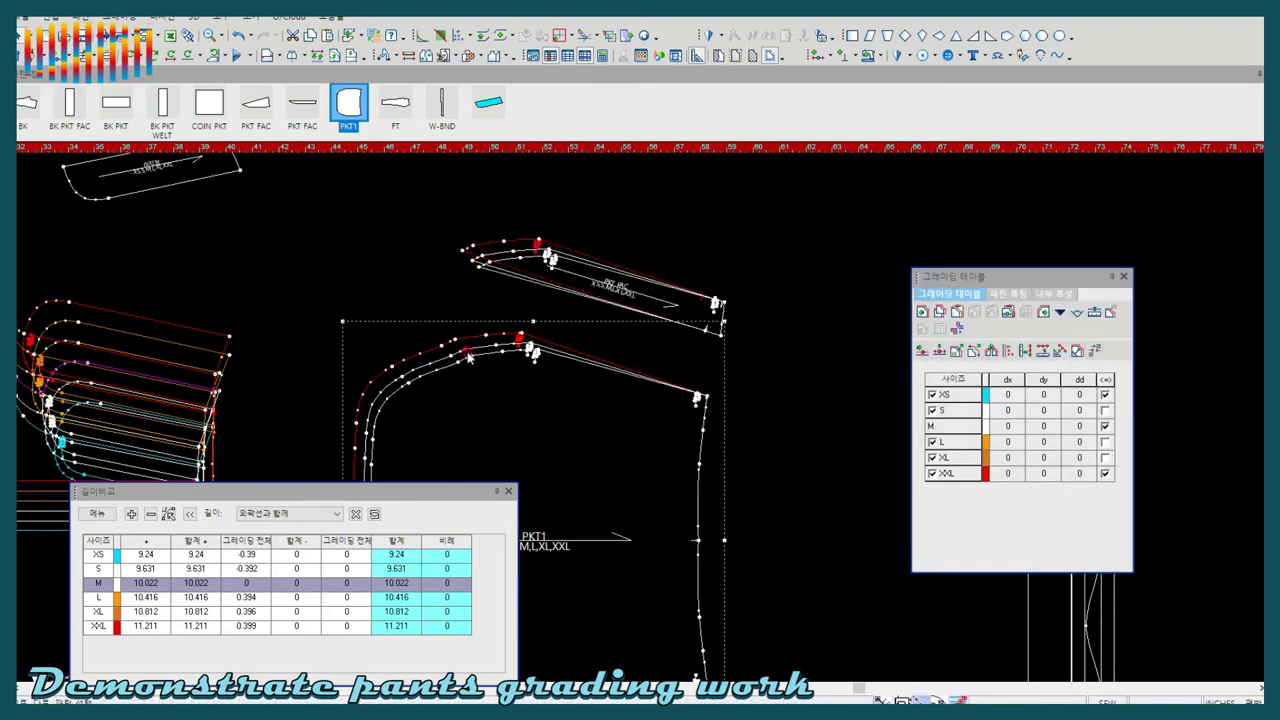
pyautogui.scroll(-1, 1023, 246)
pyautogui.scroll(-1, 1023, 246)
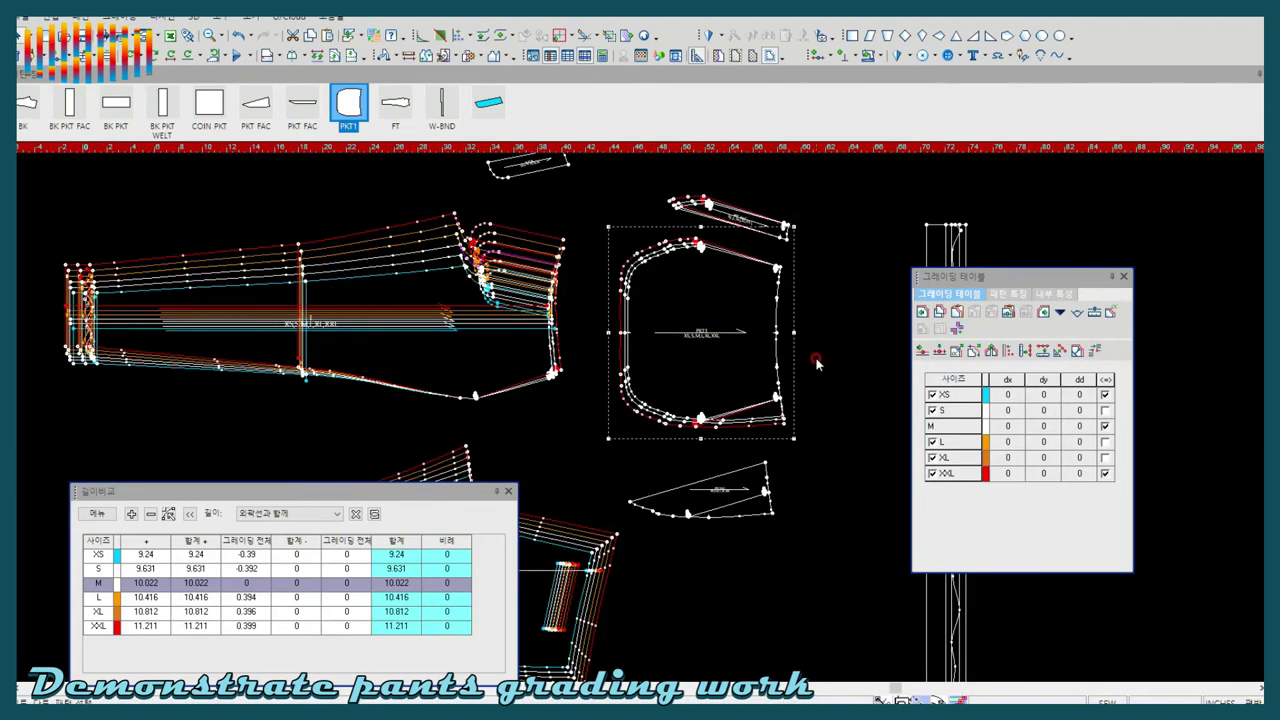
pyautogui.moveTo(817, 364); pyautogui.dragTo(747, 284, button='middle')
pyautogui.scroll(1, 700, 330)
pyautogui.click(706, 320)
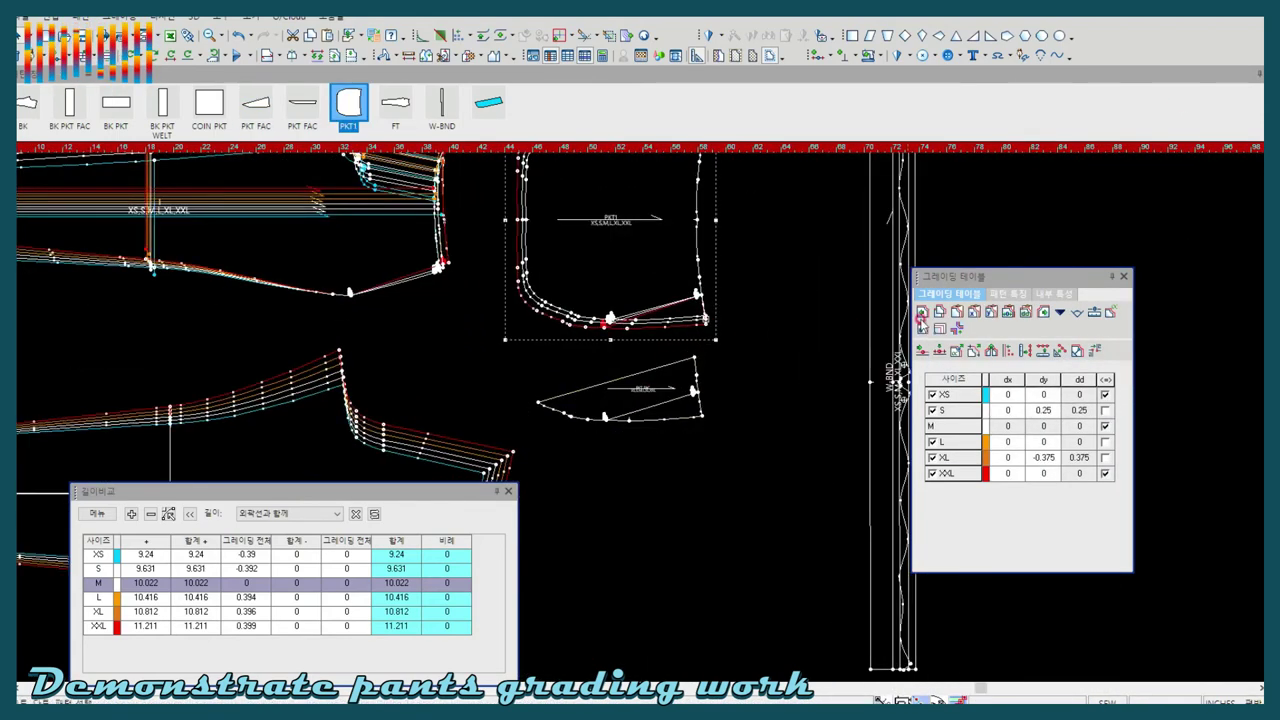
pyautogui.click(1095, 350)
pyautogui.click(1063, 438)
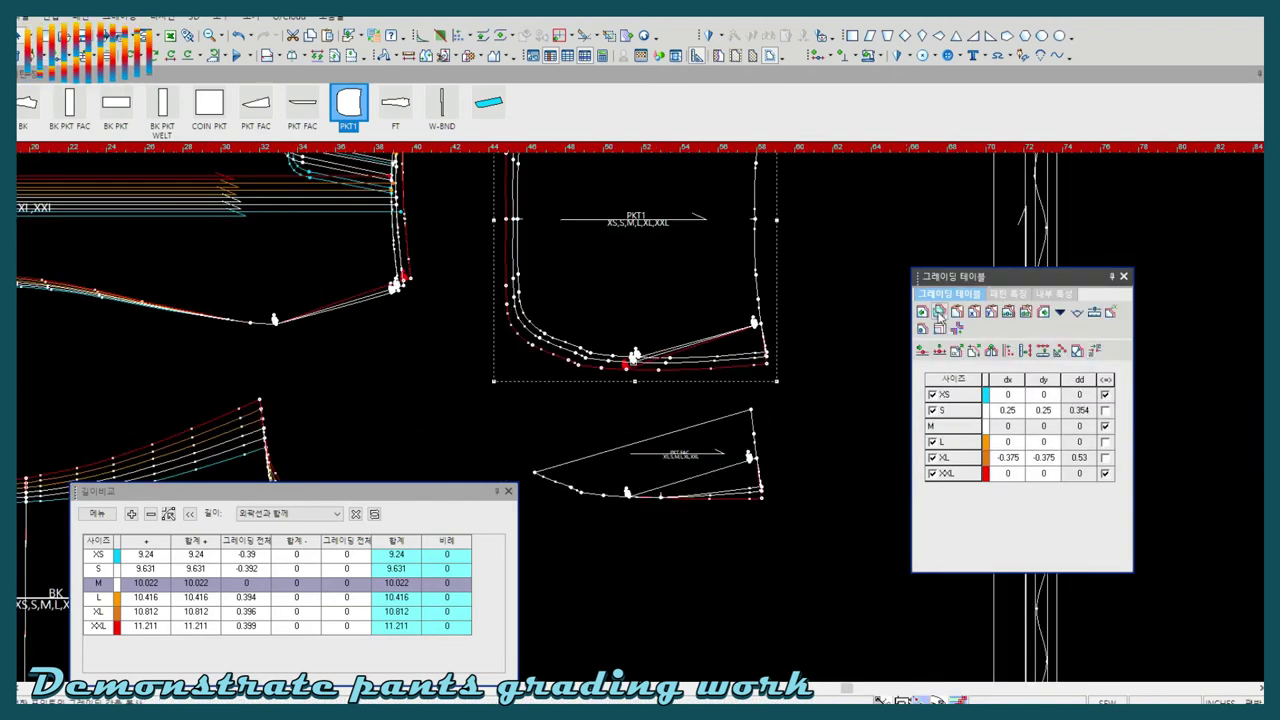
# Regrade another PKT1 point and regrade the pieces with the new rule
pyautogui.click(940, 312)
pyautogui.click(632, 360)
pyautogui.press('Return')
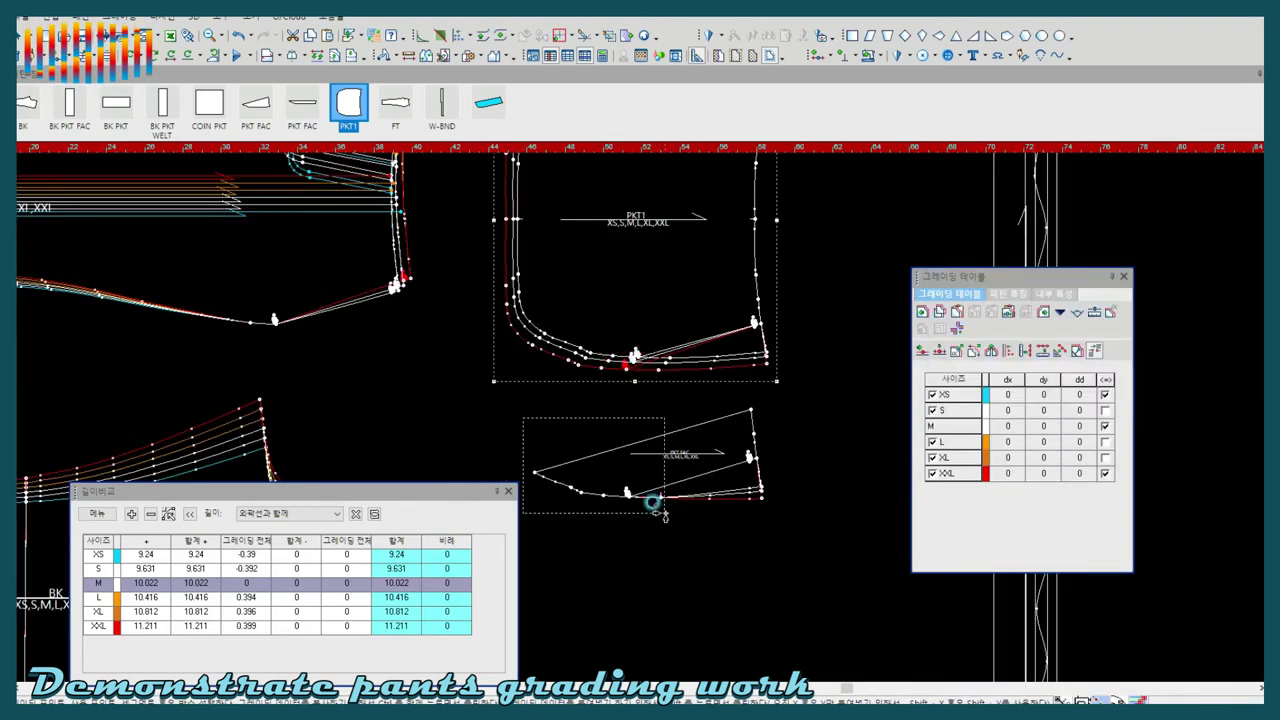
pyautogui.rightClick(757, 371)
pyautogui.click(790, 560)
pyautogui.click(386, 306)
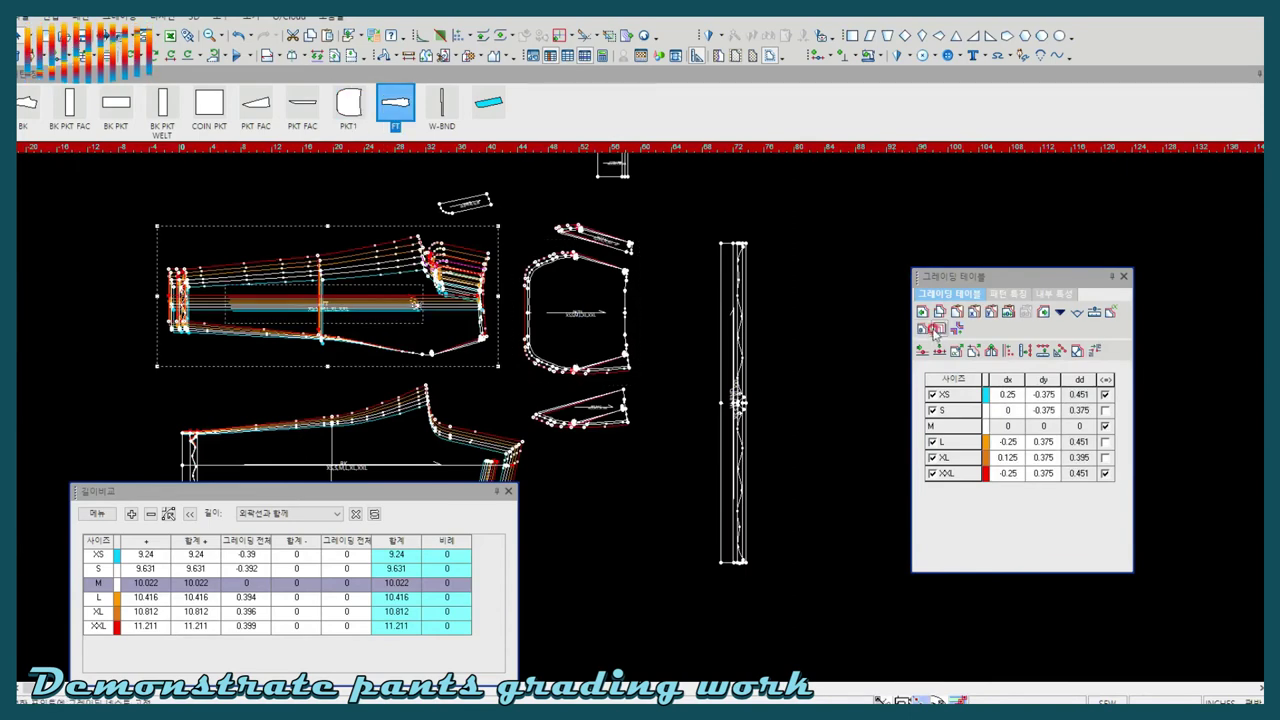
pyautogui.click(935, 330)
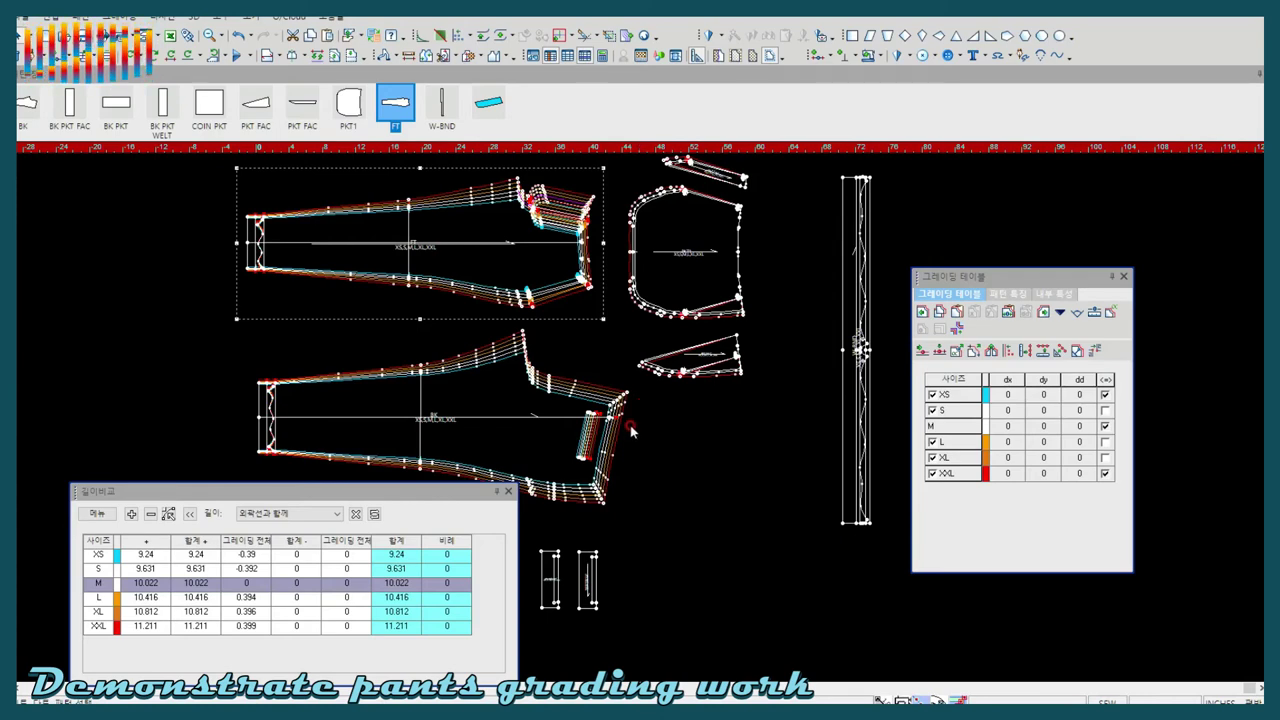
pyautogui.click(591, 571)
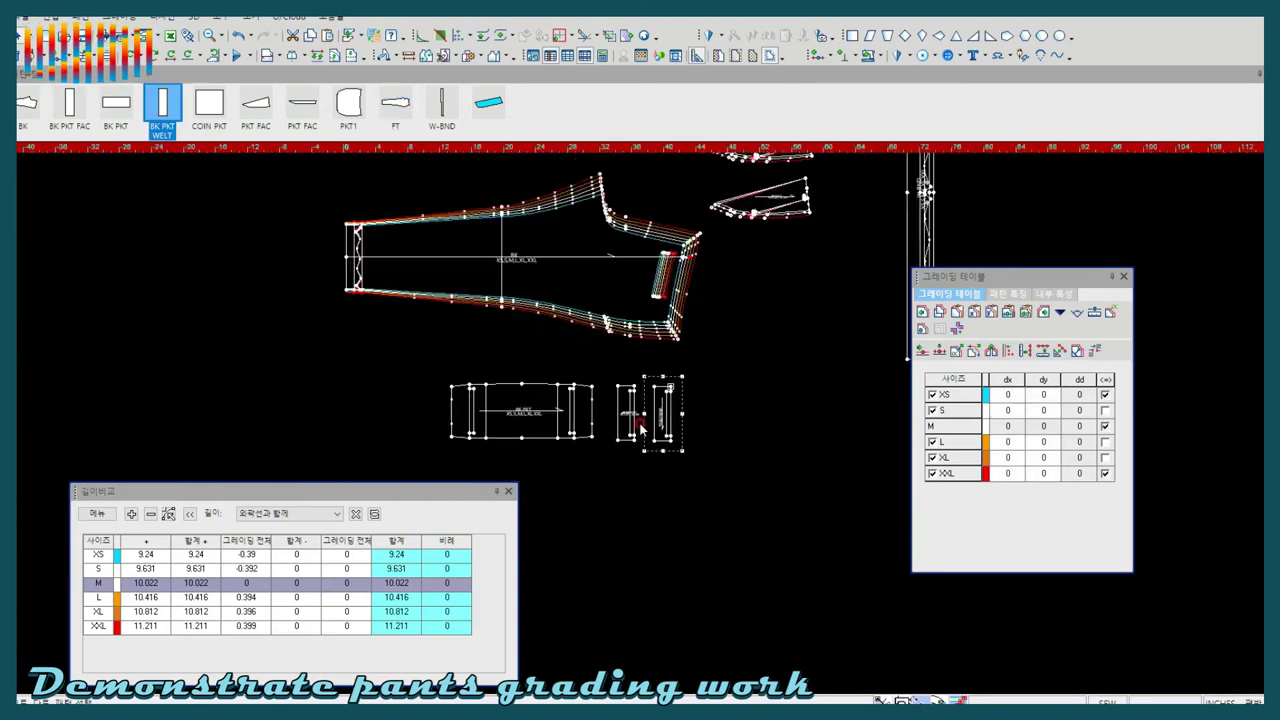
# Close the length-comparison window and select the PKT FAC and BK PKT WELT pocket pieces
pyautogui.click(508, 493)
pyautogui.click(1050, 411)
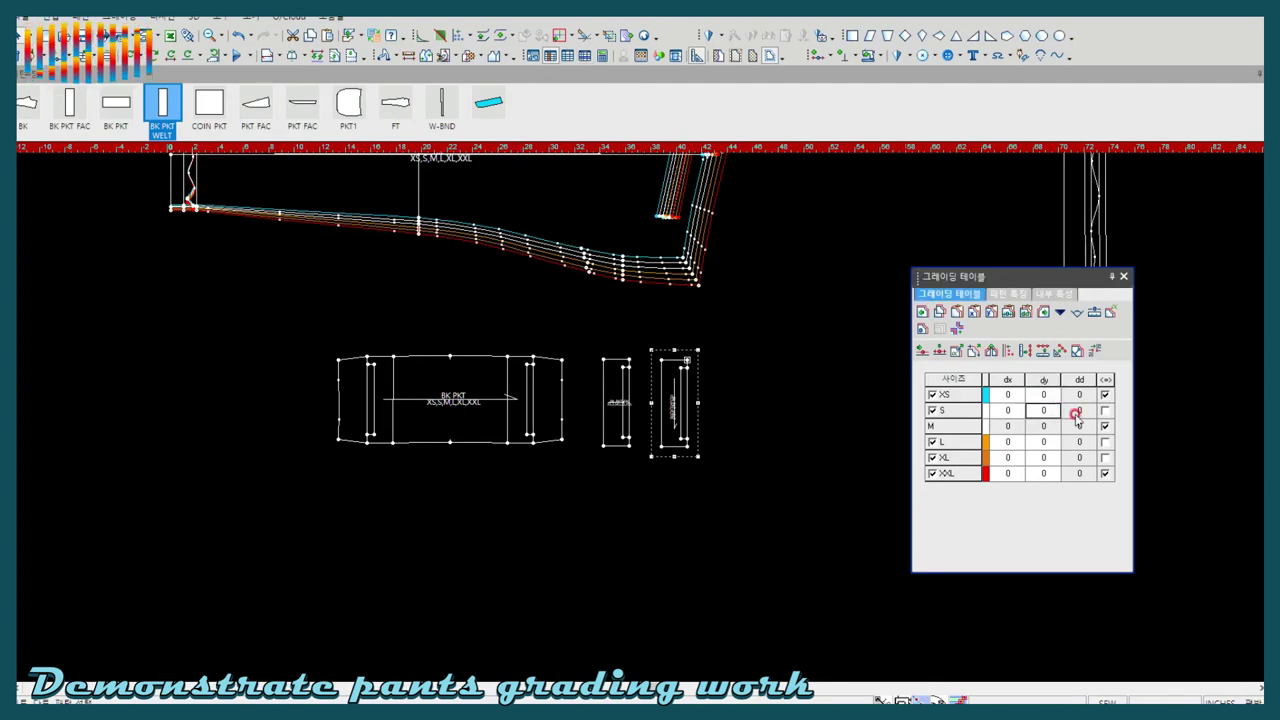
pyautogui.scroll(-3, 730, 370)
pyautogui.click(728, 366)
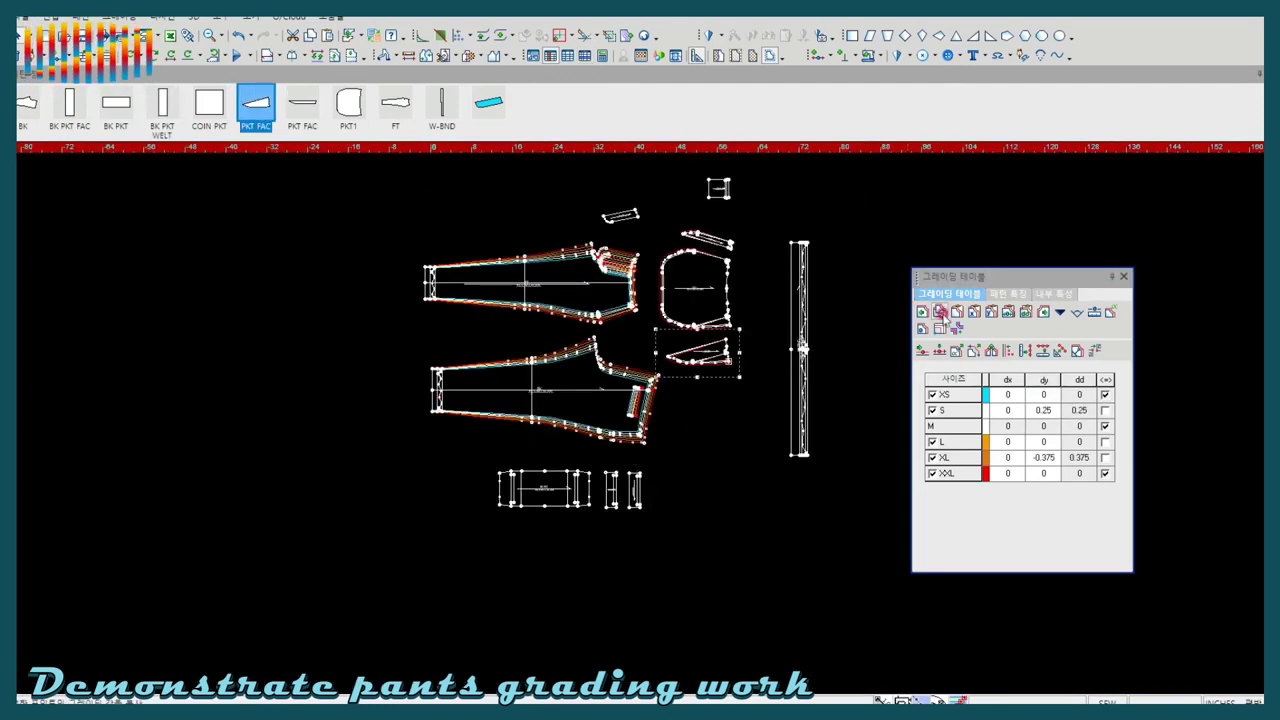
pyautogui.scroll(5, 640, 430)
pyautogui.click(640, 430)
pyautogui.scroll(2, 641, 423)
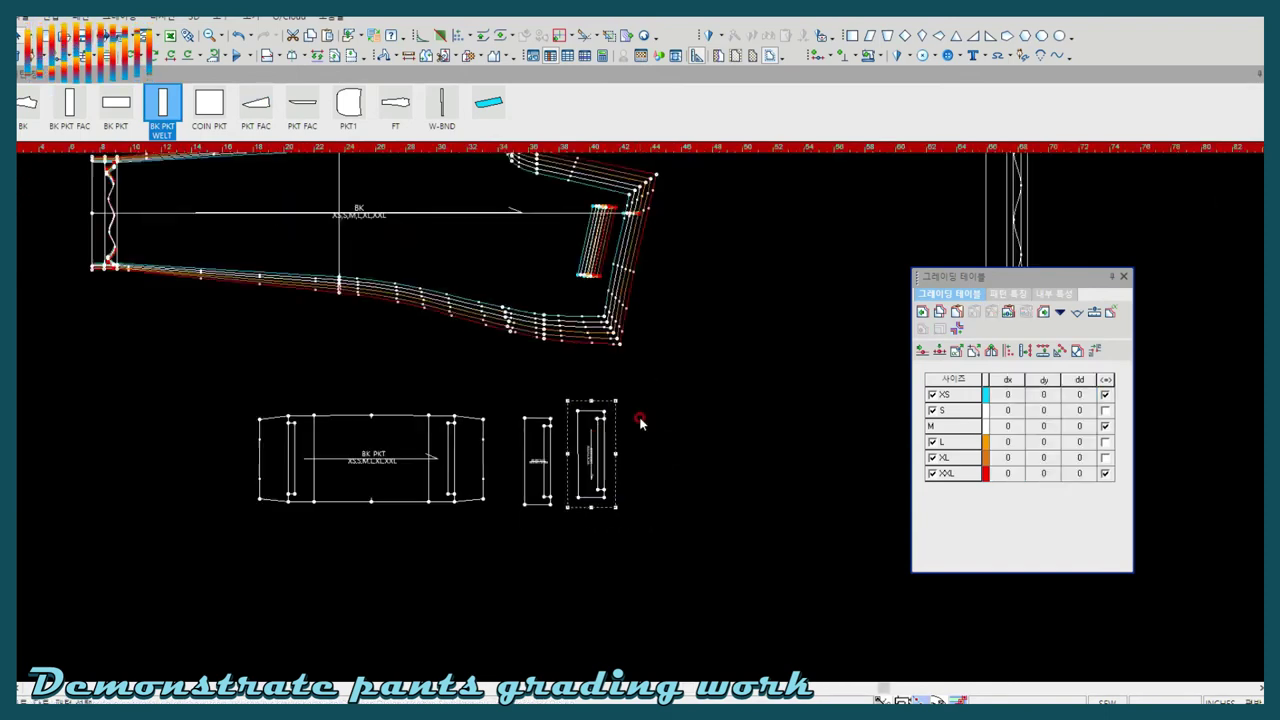
pyautogui.scroll(-3, 641, 423)
pyautogui.click(700, 280)
pyautogui.moveTo(349, 479); pyautogui.dragTo(658, 527)
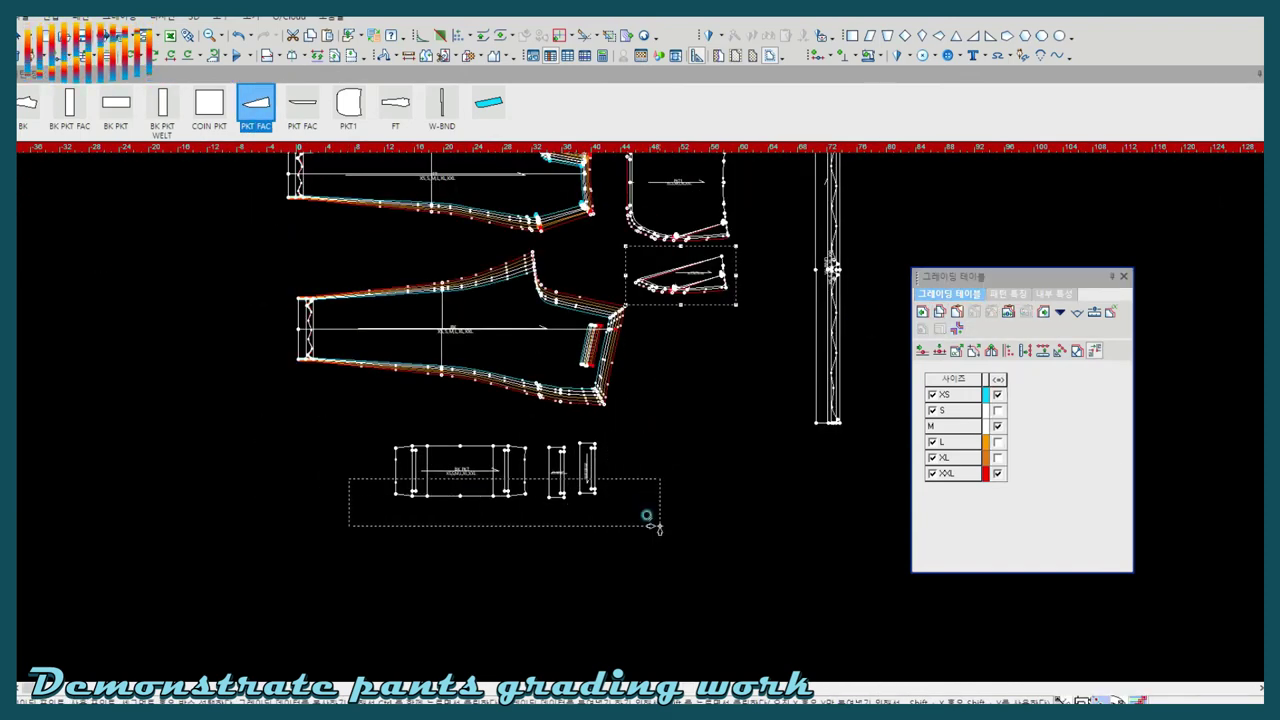
pyautogui.scroll(2, 640, 403)
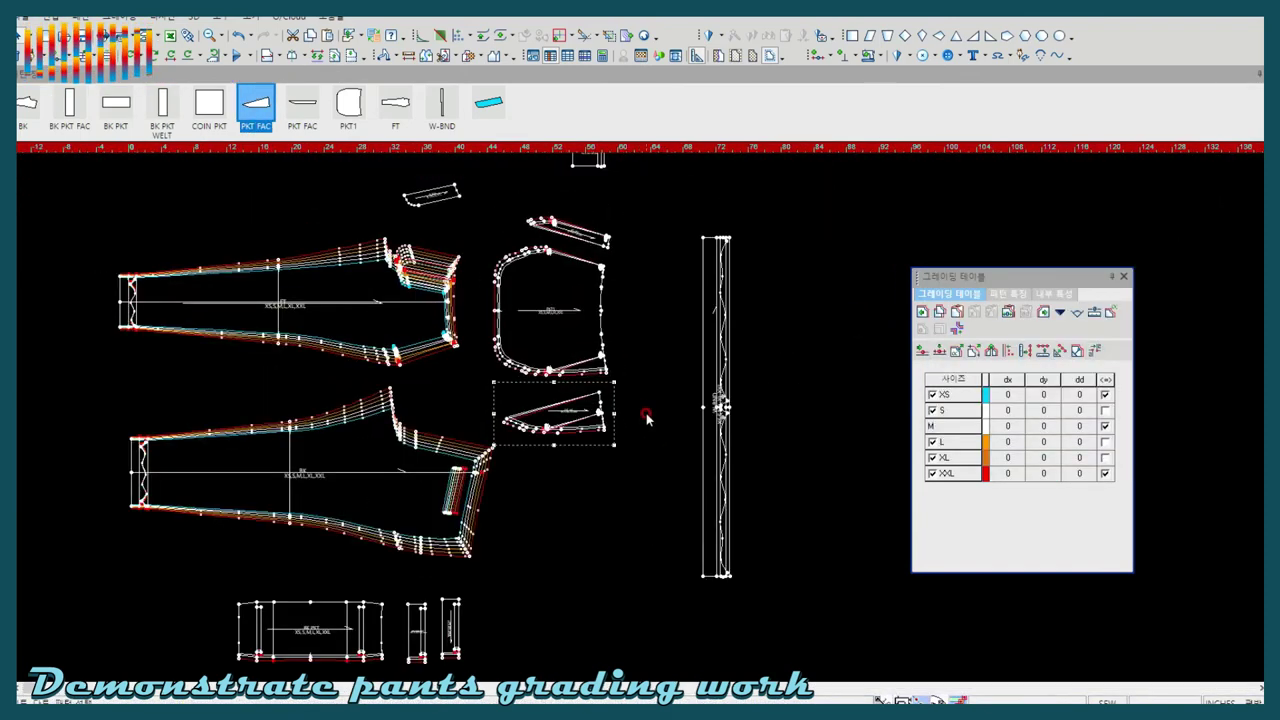
# Zoom to fit all pattern pieces and select the lower back trouser piece
pyautogui.click(219, 35)
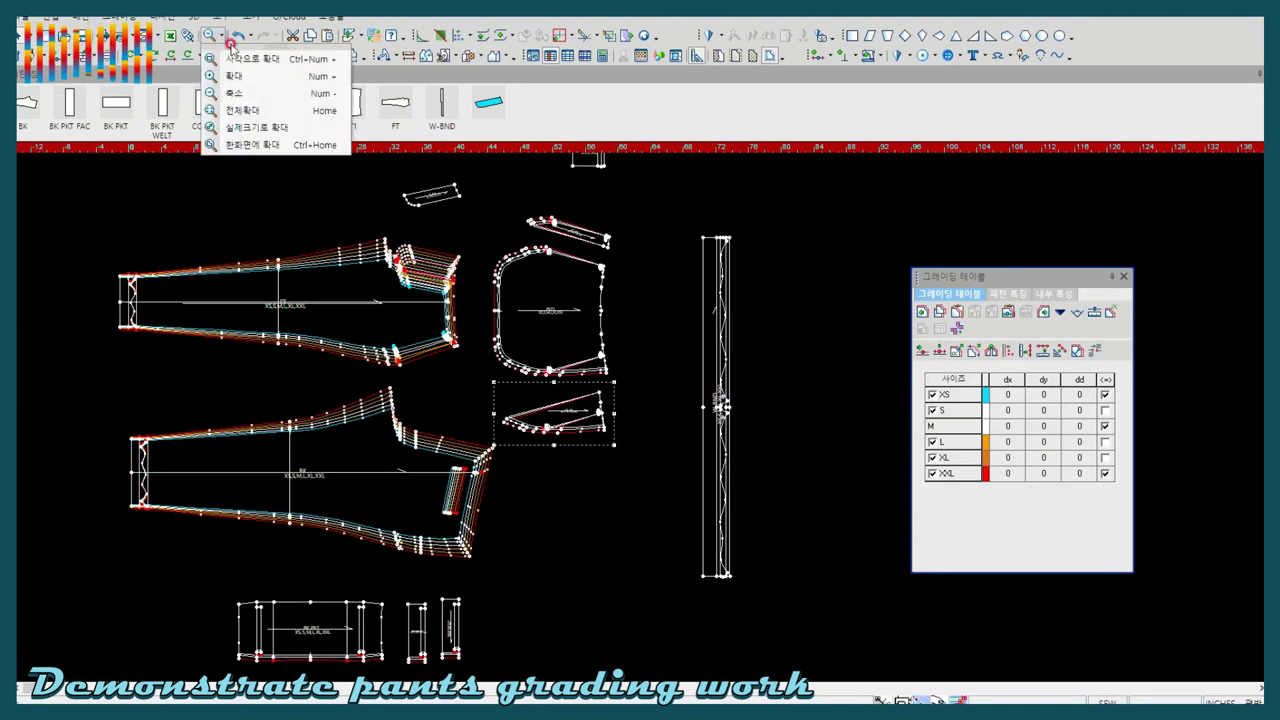
pyautogui.click(241, 111)
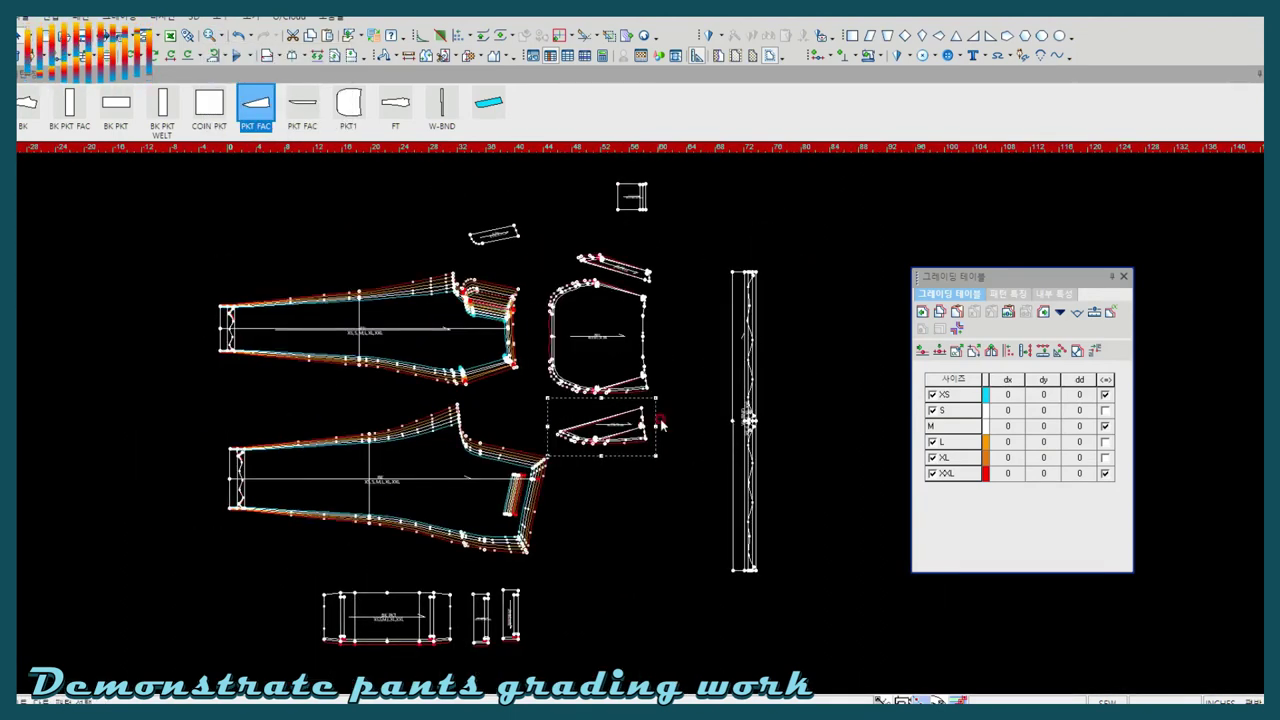
pyautogui.click(538, 466)
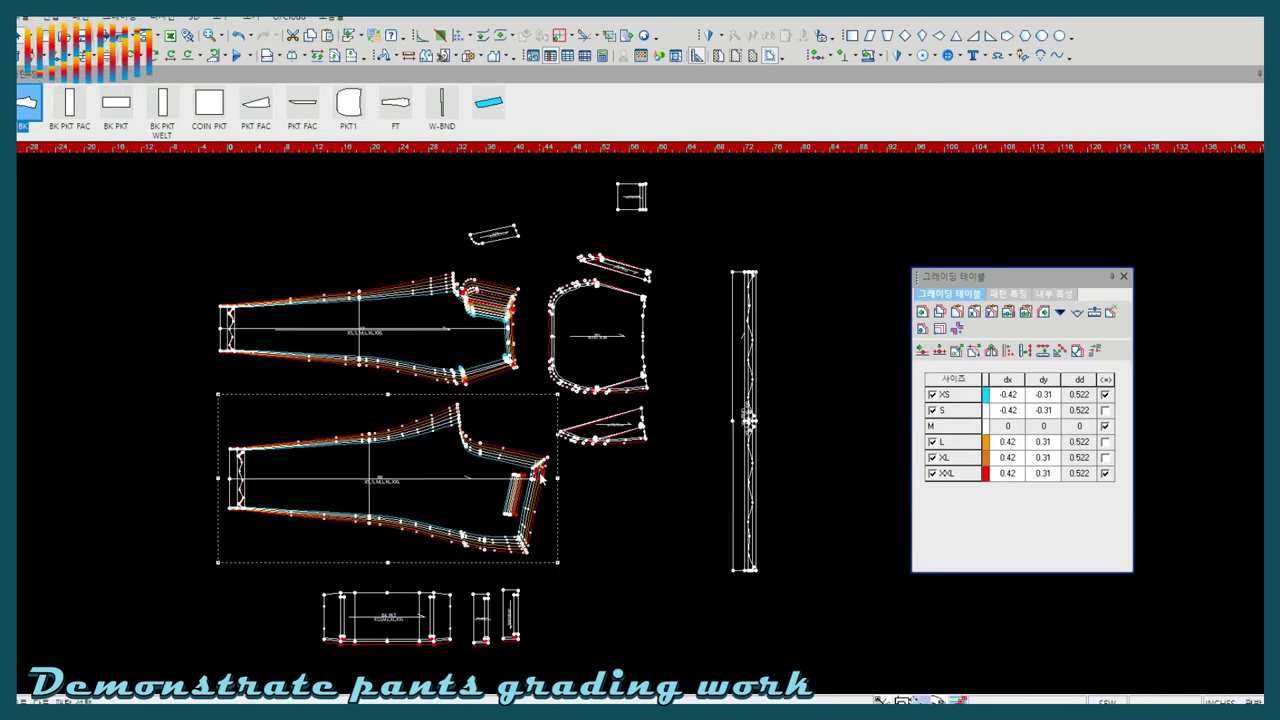
# Select the back-pocket opening point and its dy grading values, then fix that point
pyautogui.scroll(2, 535, 510)
pyautogui.scroll(1, 535, 510)
pyautogui.click(936, 329)
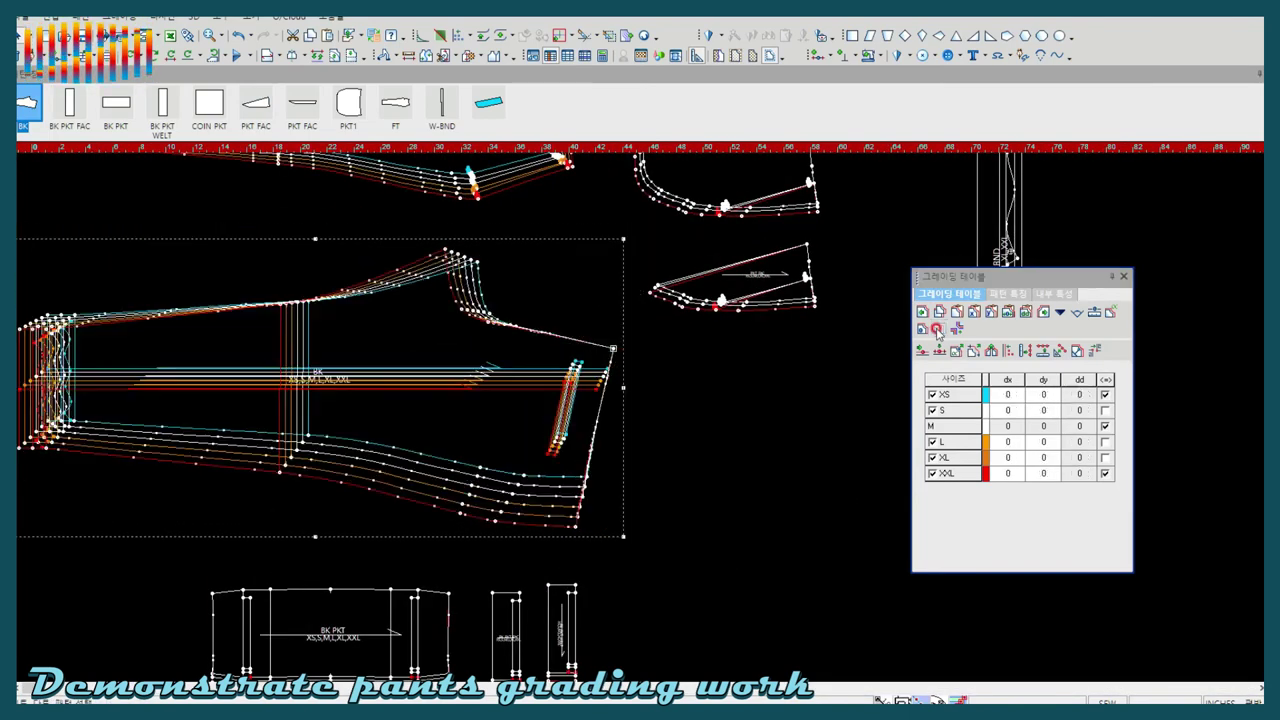
pyautogui.click(578, 365)
pyautogui.moveTo(1043, 394); pyautogui.dragTo(1041, 494)
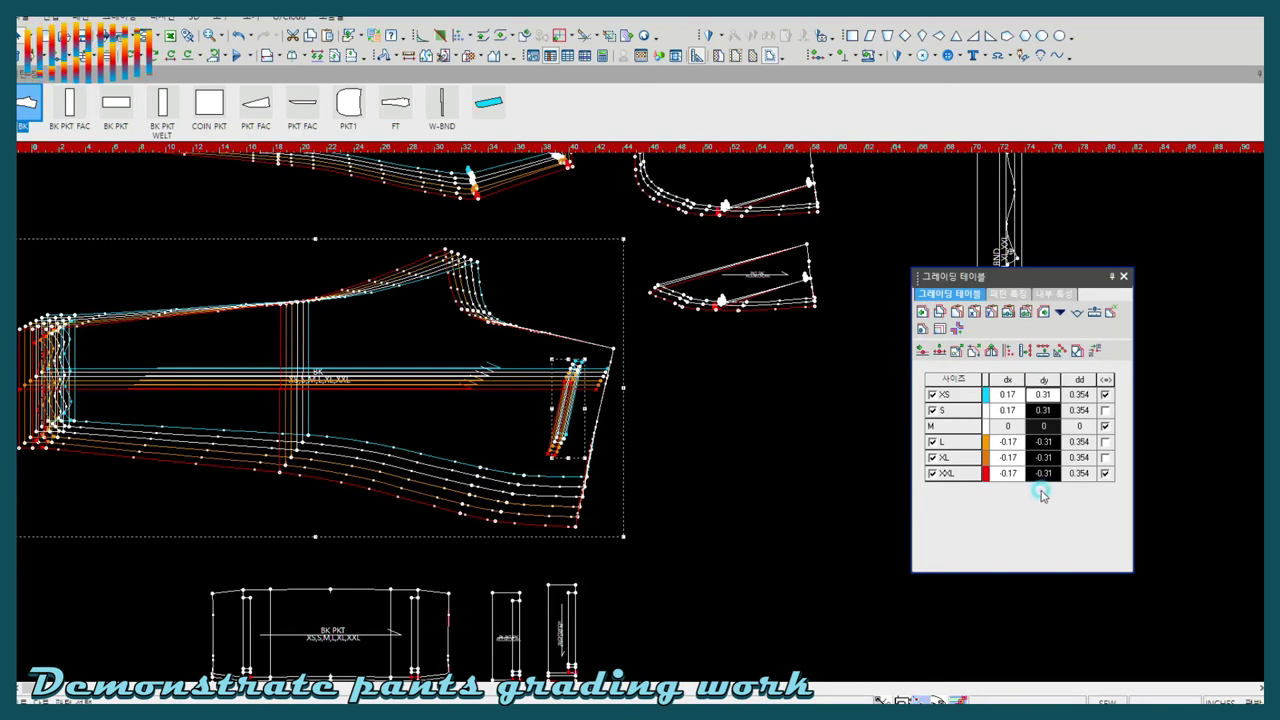
pyautogui.click(806, 380)
pyautogui.click(578, 367)
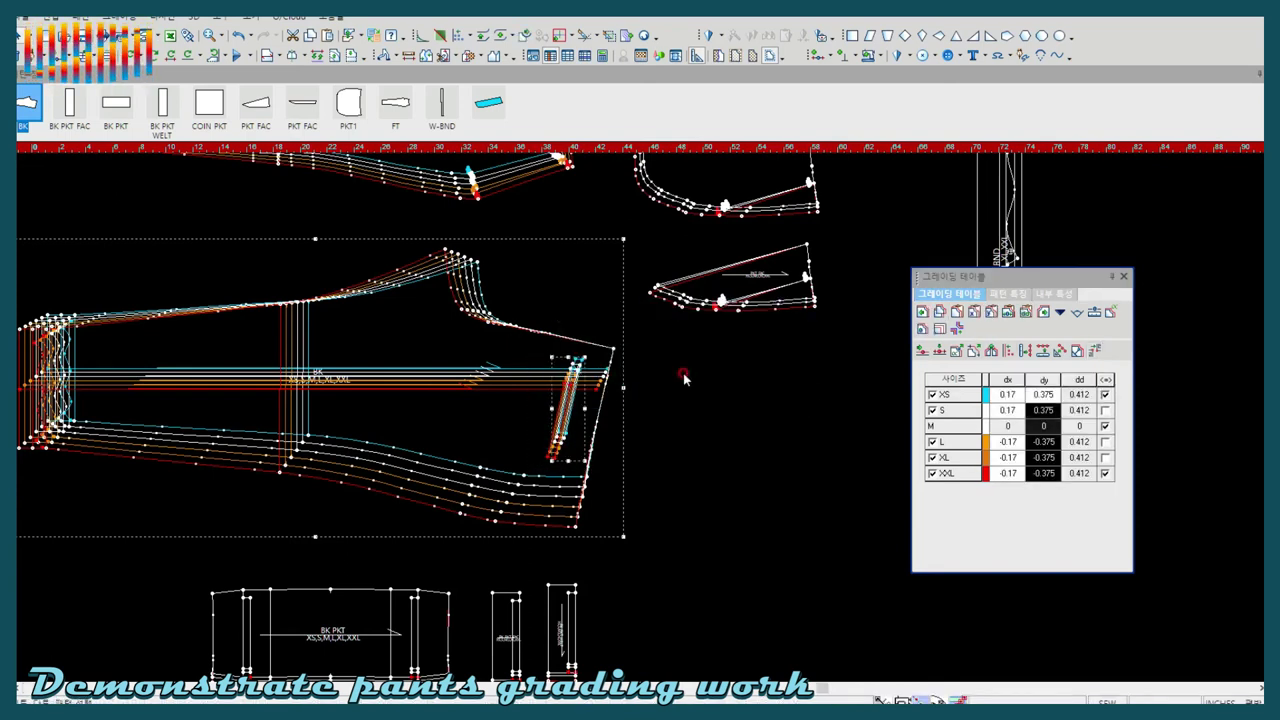
pyautogui.click(940, 329)
pyautogui.press('Return')
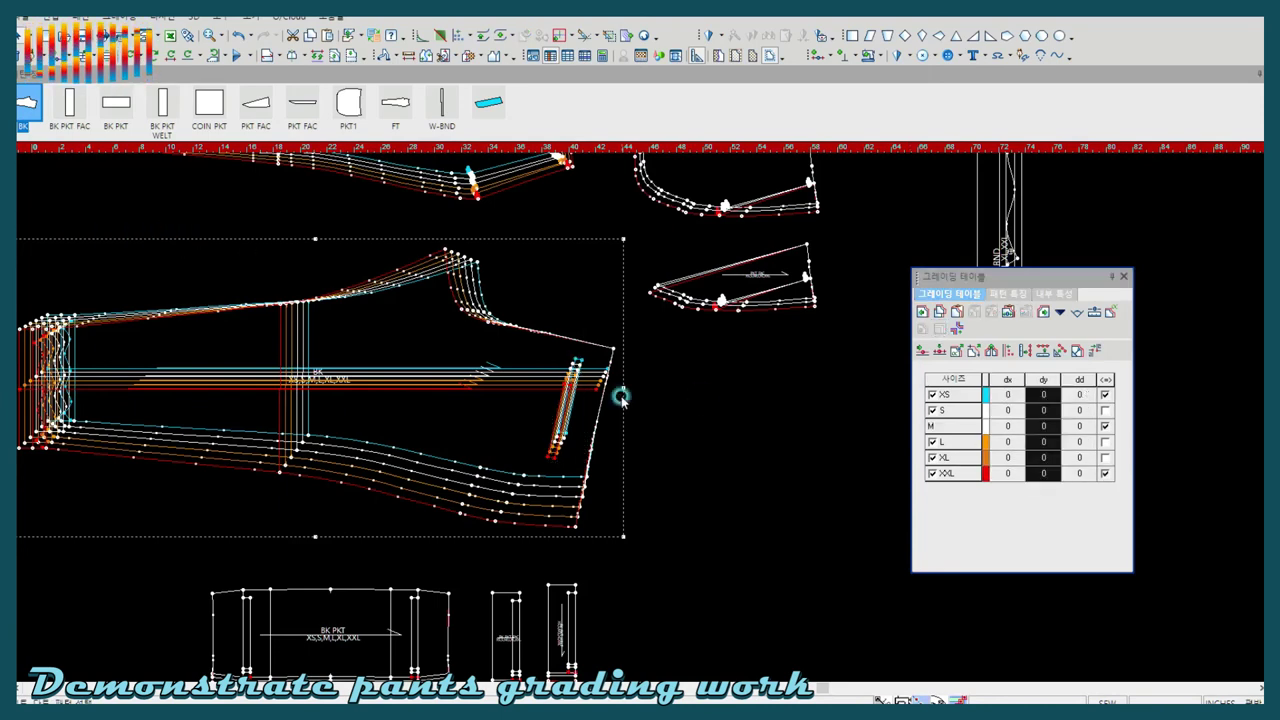
# Show all graded sizes and turn the BK back piece upright
pyautogui.click(608, 466)
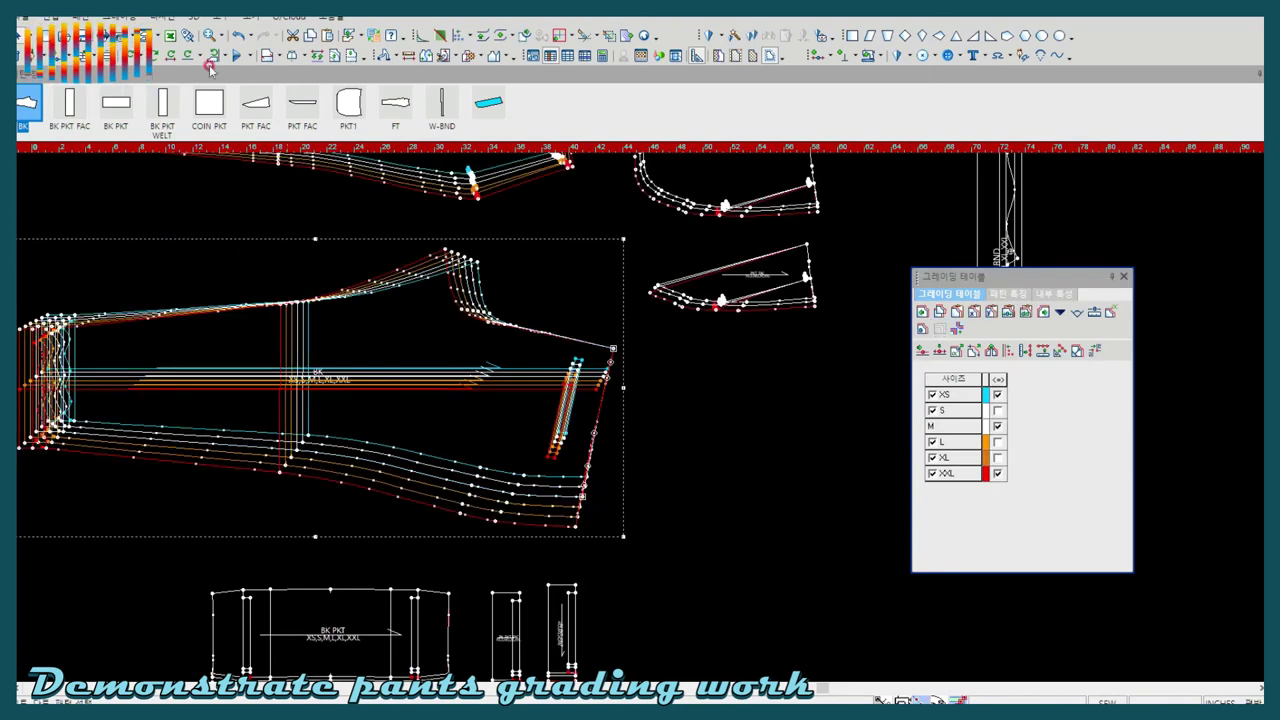
pyautogui.click(120, 17)
pyautogui.click(284, 81)
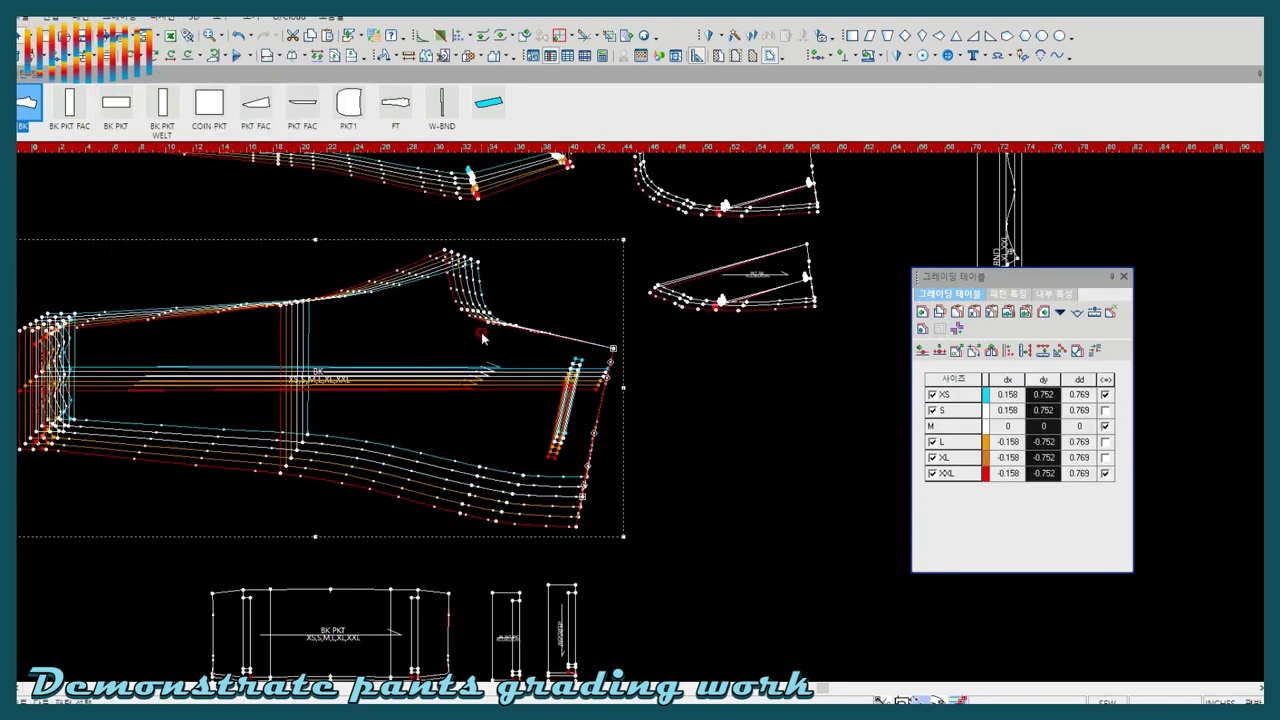
pyautogui.click(516, 400)
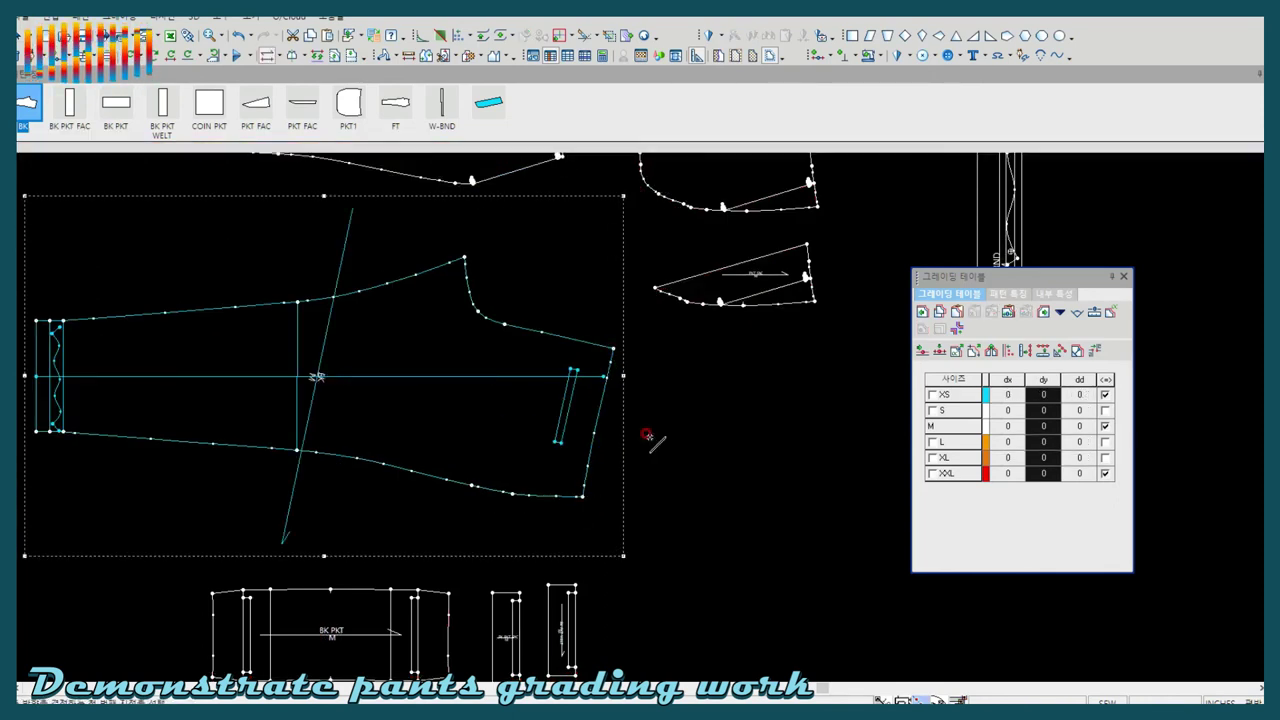
pyautogui.moveTo(590, 505); pyautogui.dragTo(551, 358)
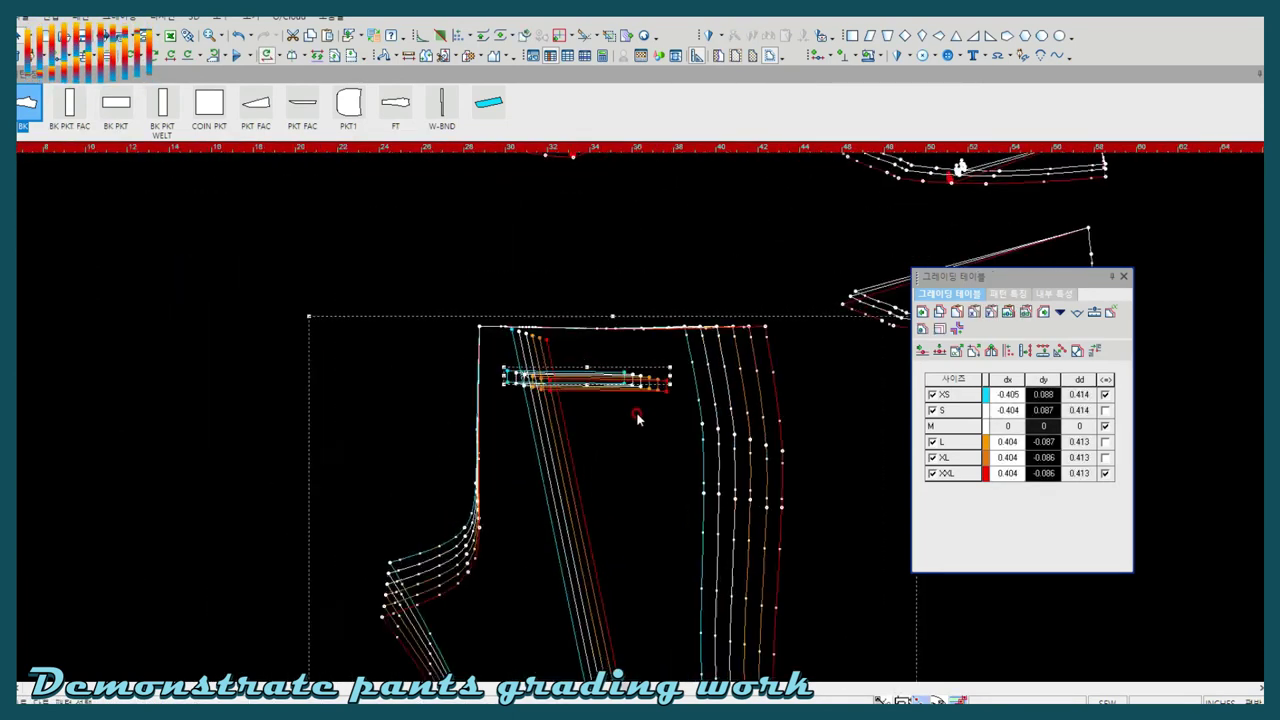
# Grade the back pocket marking at dx -0.375, then reset its grading
pyautogui.click(1008, 483)
pyautogui.press('Return')
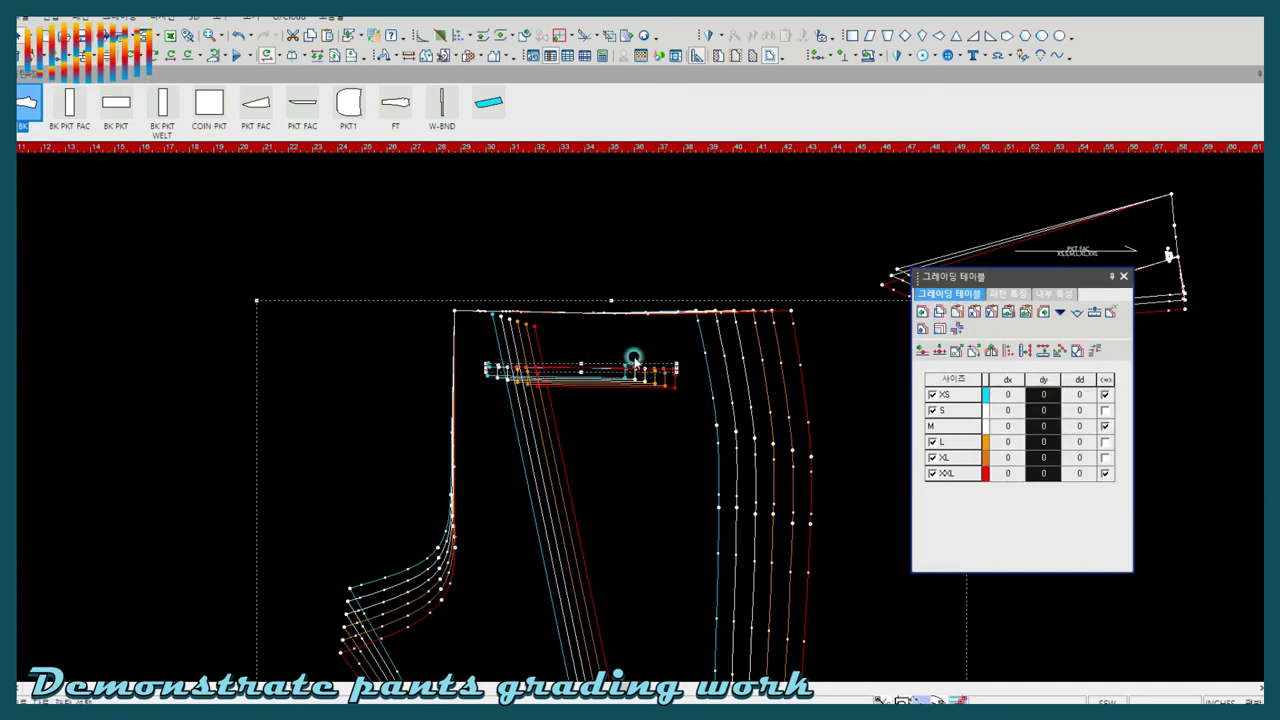
pyautogui.click(508, 372)
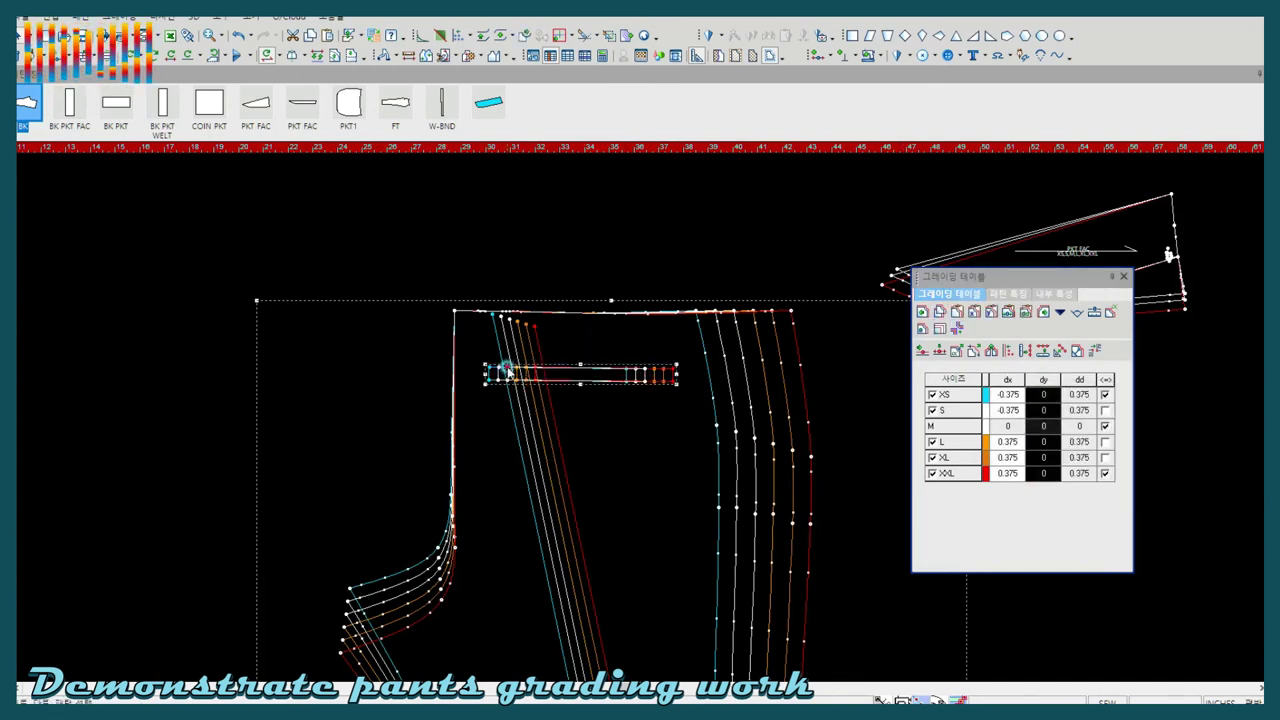
pyautogui.click(945, 330)
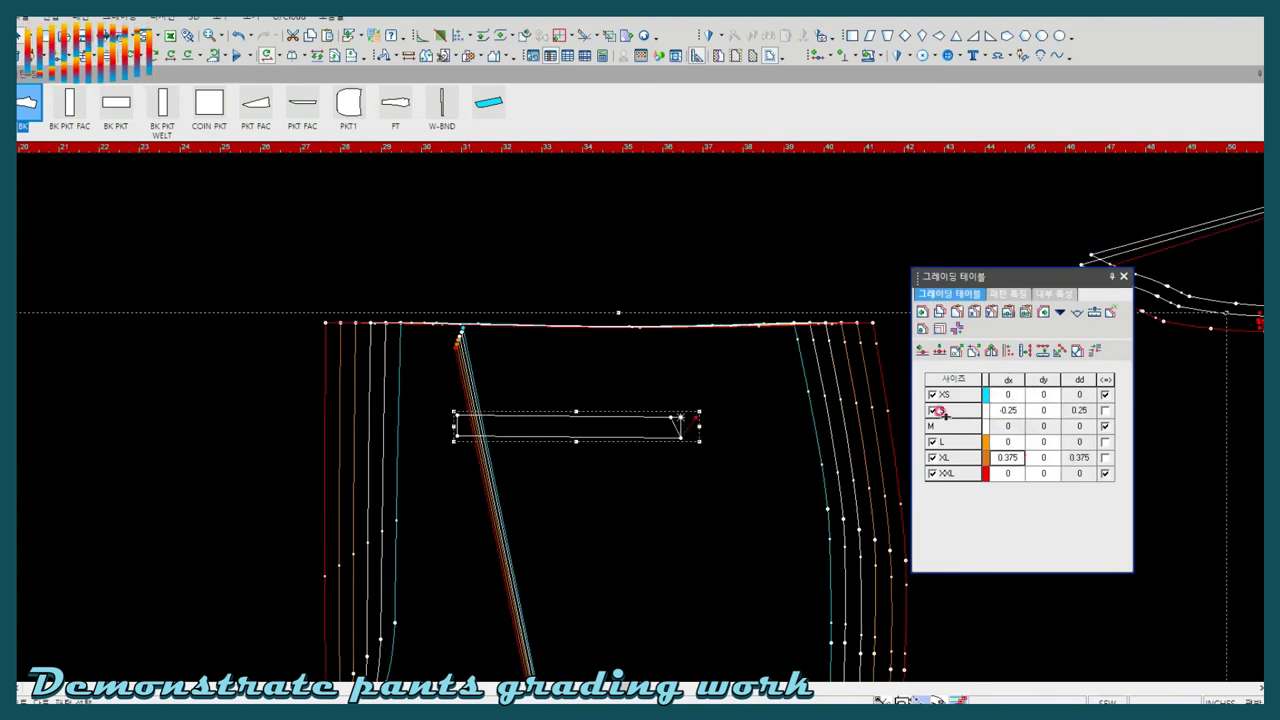
pyautogui.click(1100, 349)
pyautogui.press('Return')
pyautogui.rightClick(714, 386)
# Rotate the BK back piece back to horizontal
pyautogui.scroll(-3, 643, 423)
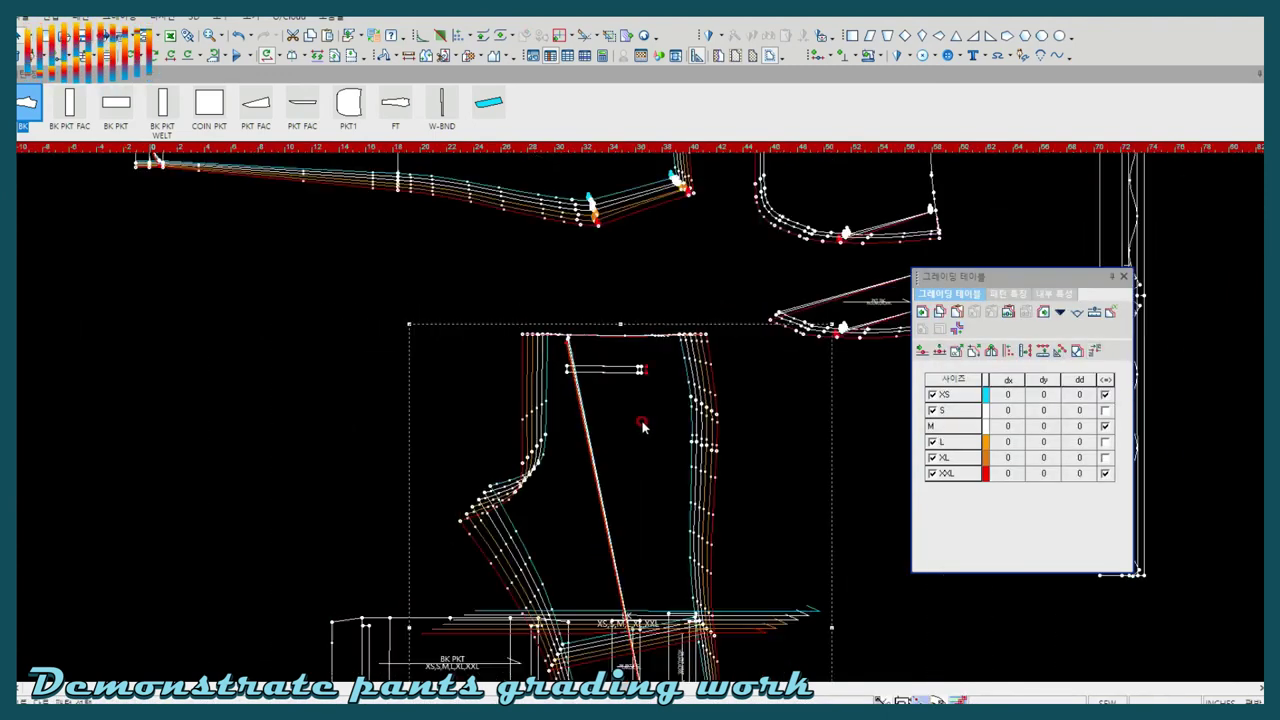
pyautogui.scroll(2, 605, 315)
pyautogui.press('Escape')
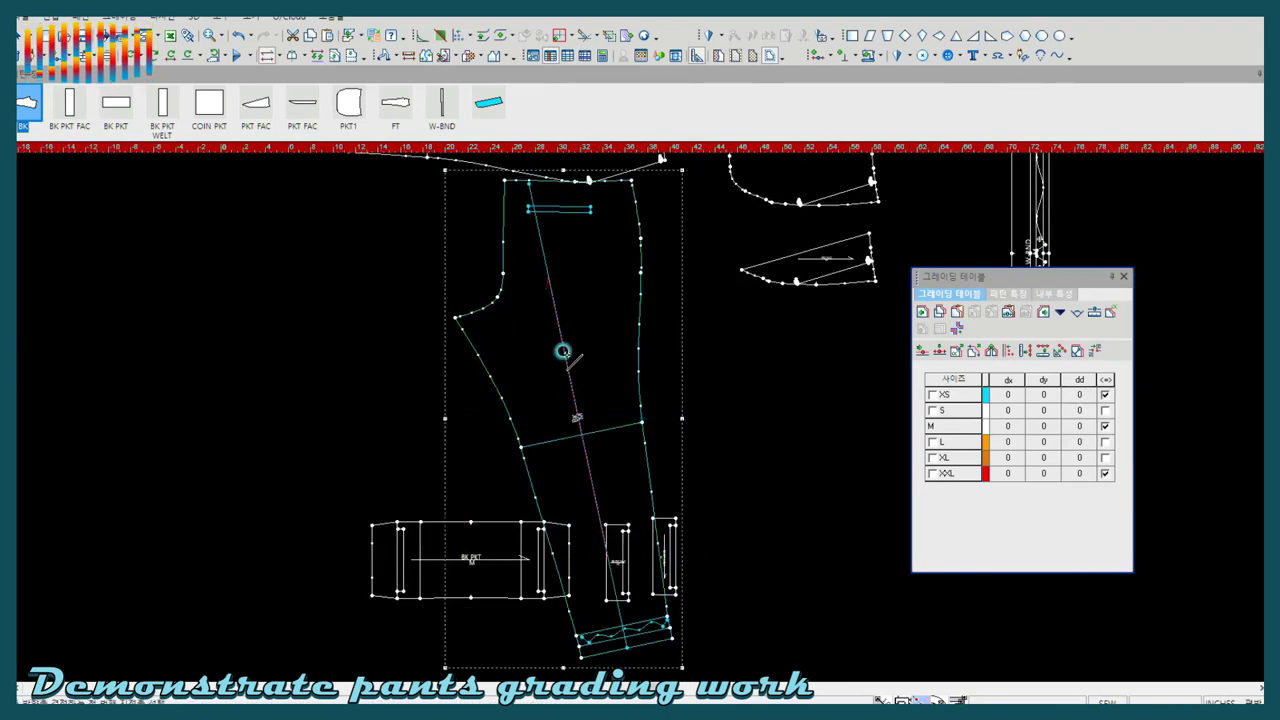
pyautogui.click(586, 309)
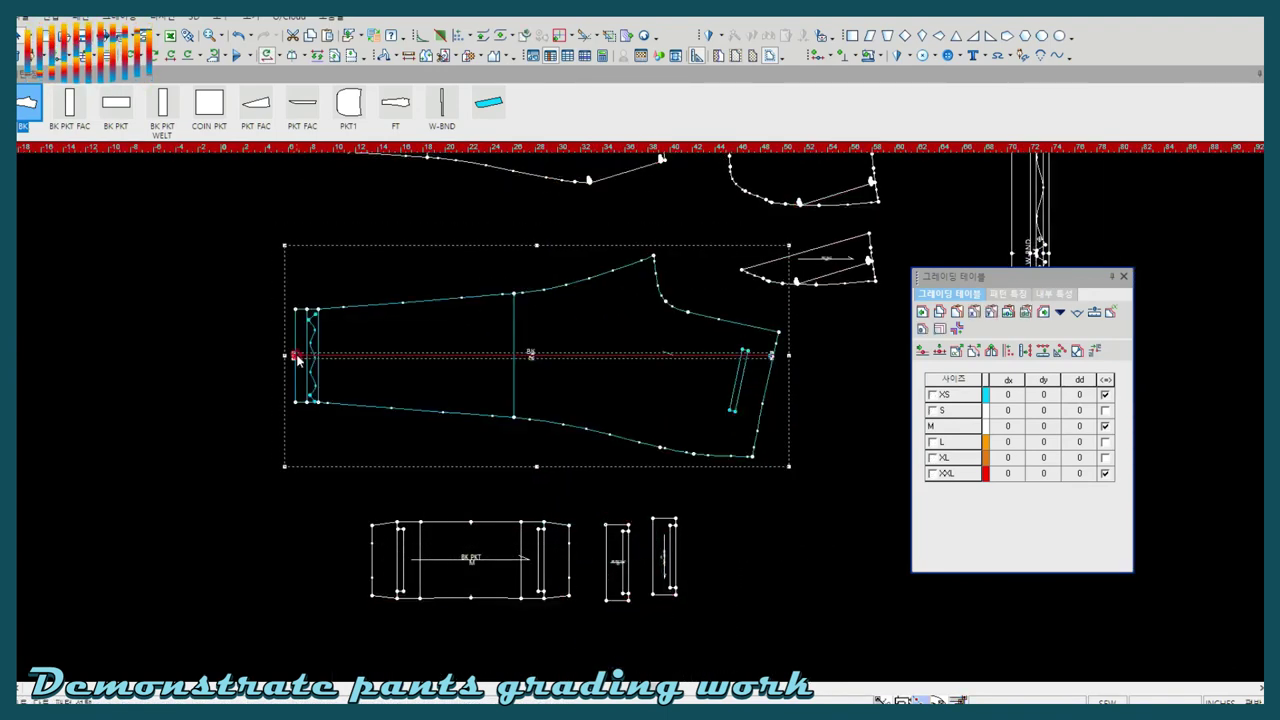
# Grade the BK hem-end points at zero so all XS–XXL outlines meet there
pyautogui.click(170, 18)
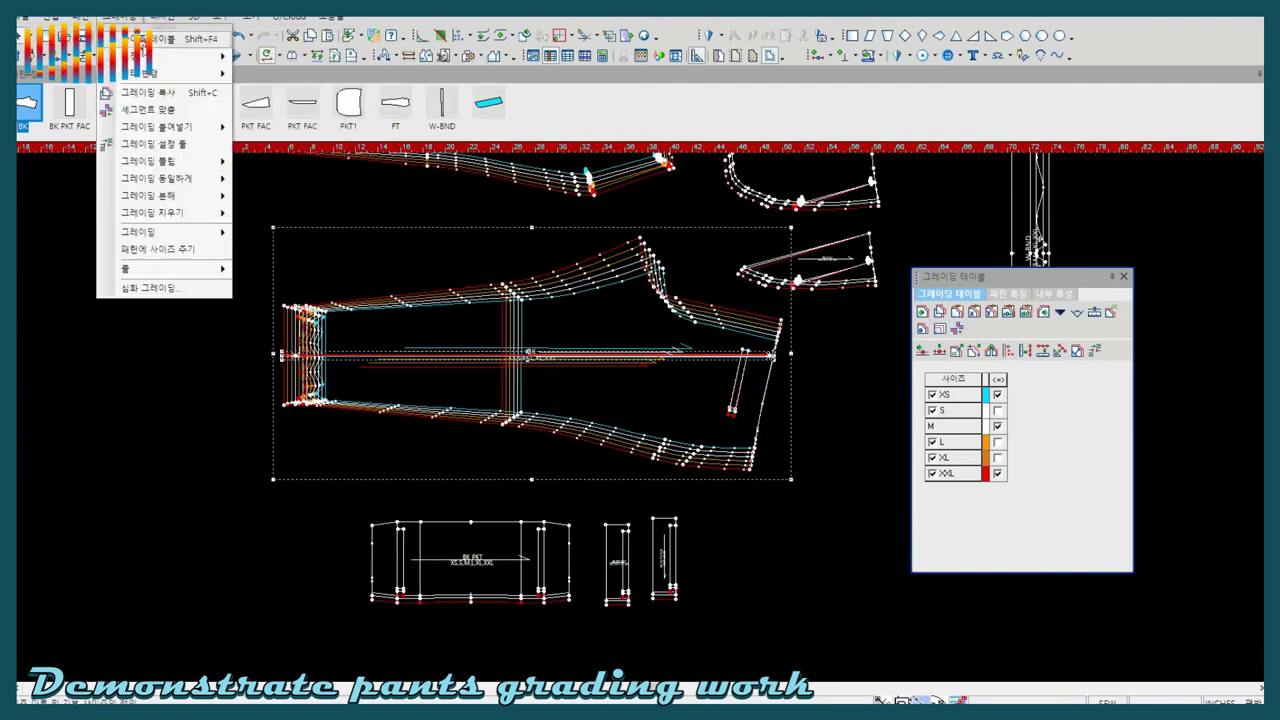
pyautogui.moveTo(160, 56)
pyautogui.click(288, 81)
pyautogui.click(766, 355)
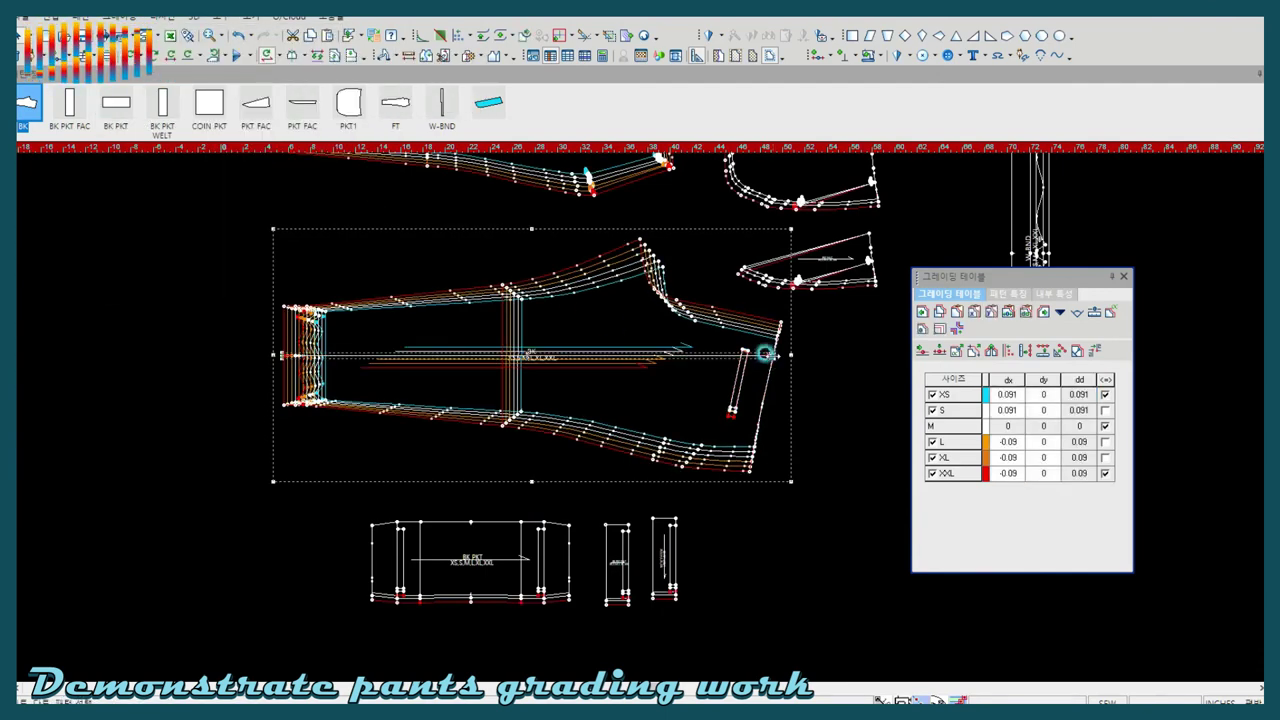
pyautogui.click(938, 333)
pyautogui.click(516, 299)
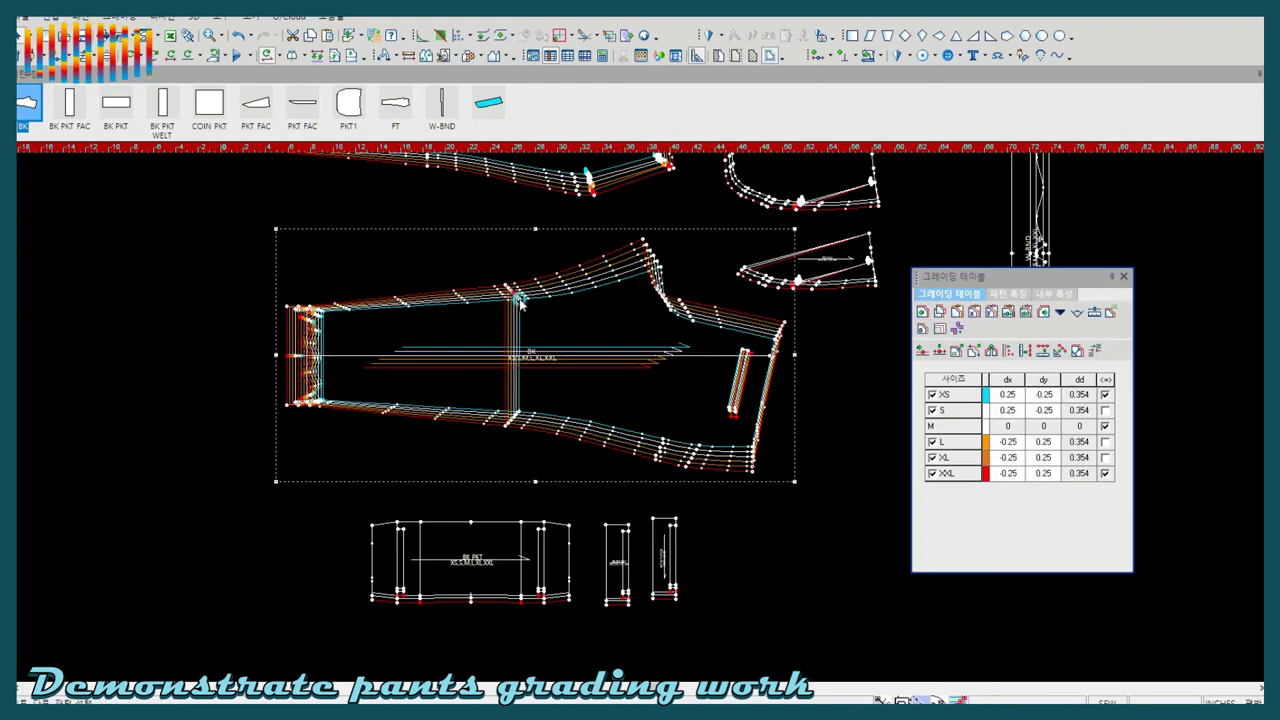
pyautogui.click(940, 330)
pyautogui.click(100, 236)
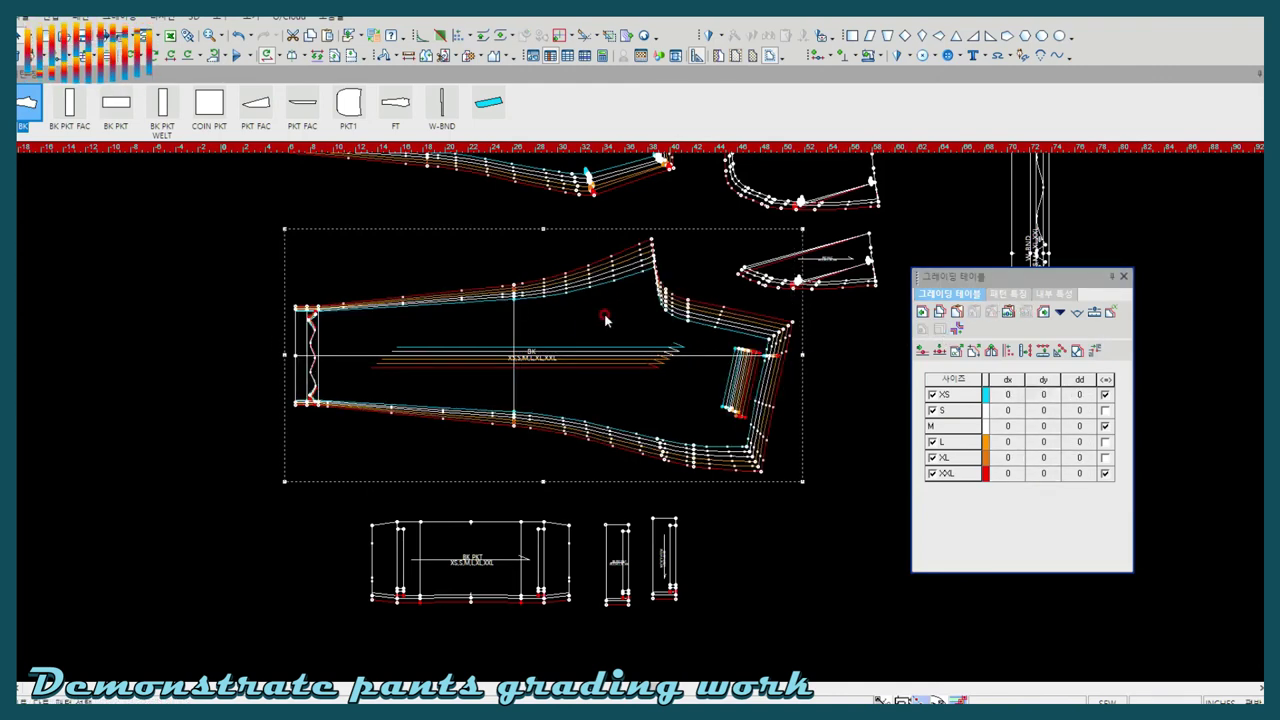
pyautogui.moveTo(624, 316); pyautogui.dragTo(641, 424, button='middle')
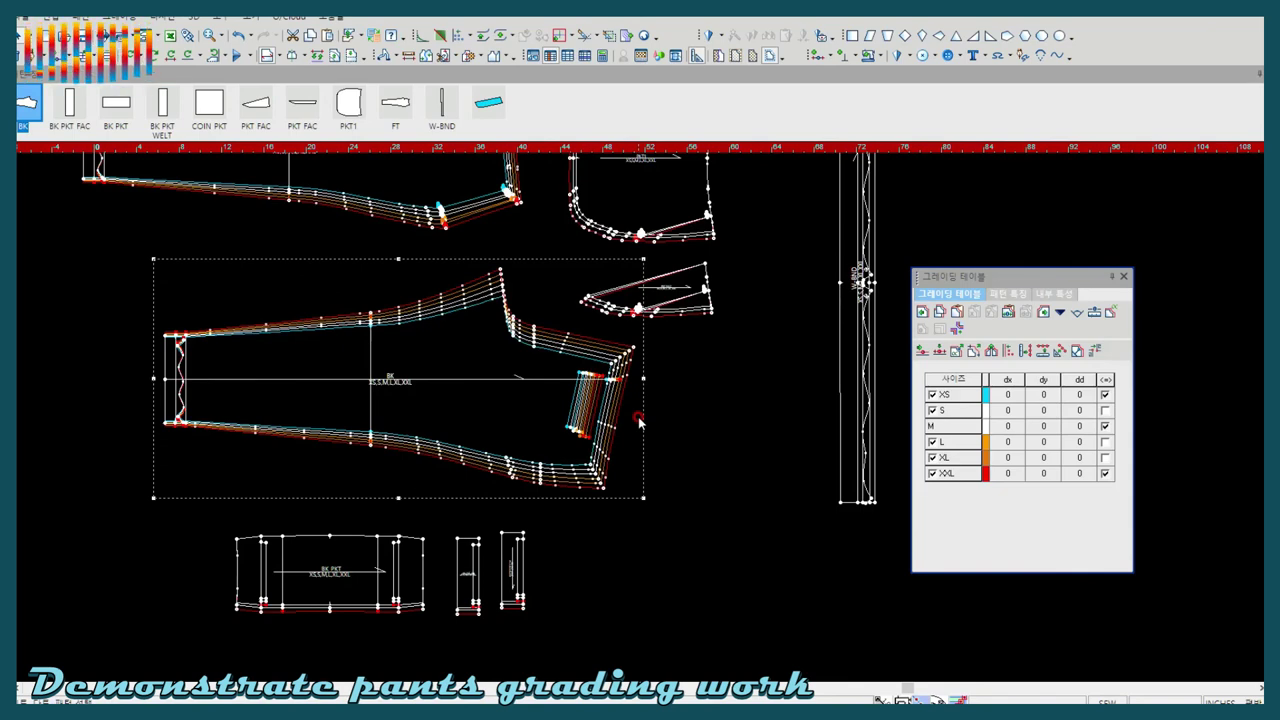
pyautogui.scroll(-2, 640, 422)
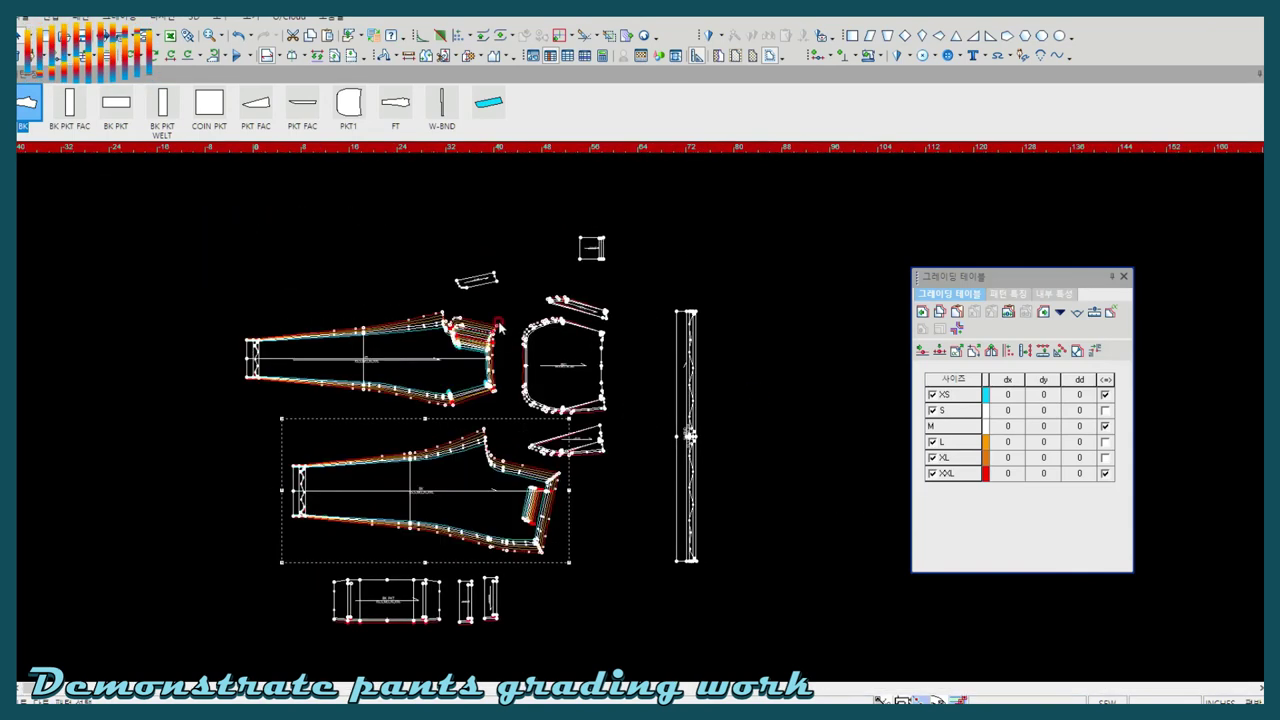
# Select the FT front piece and grade its corner points with all sizes shown
pyautogui.click(480, 286)
pyautogui.scroll(3, 636, 420)
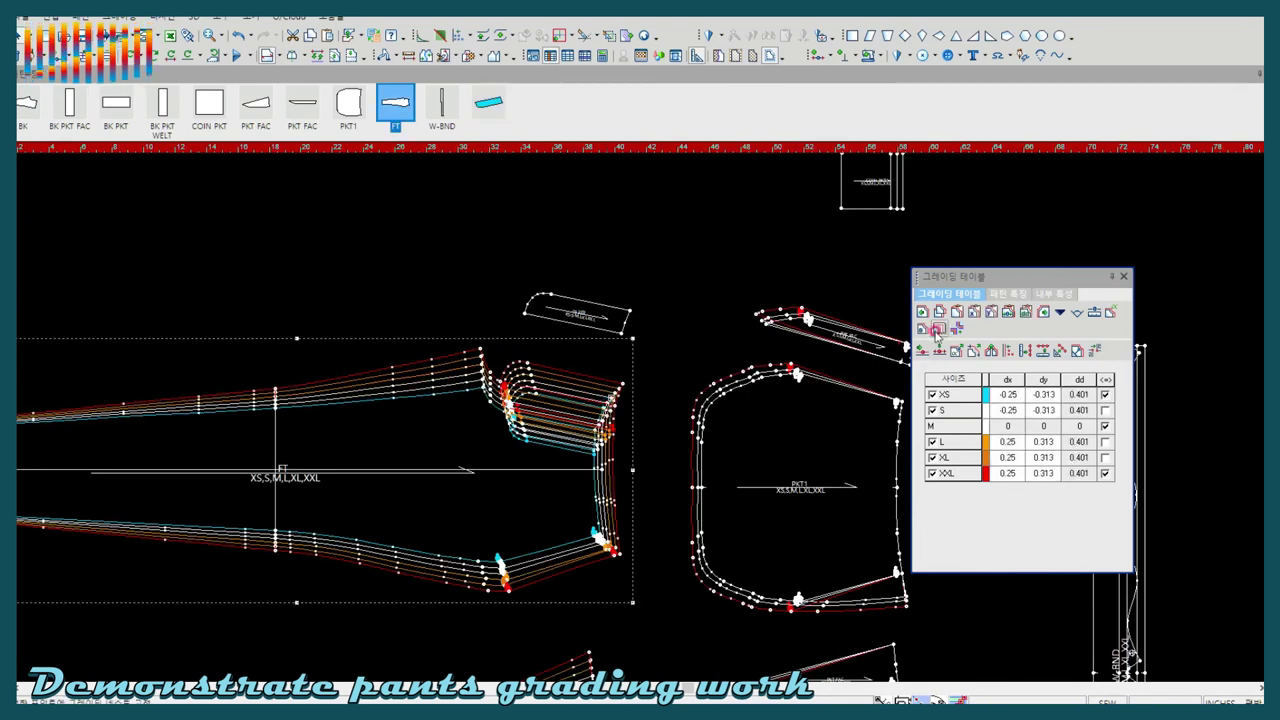
pyautogui.click(300, 470)
pyautogui.click(1095, 352)
pyautogui.click(1095, 352)
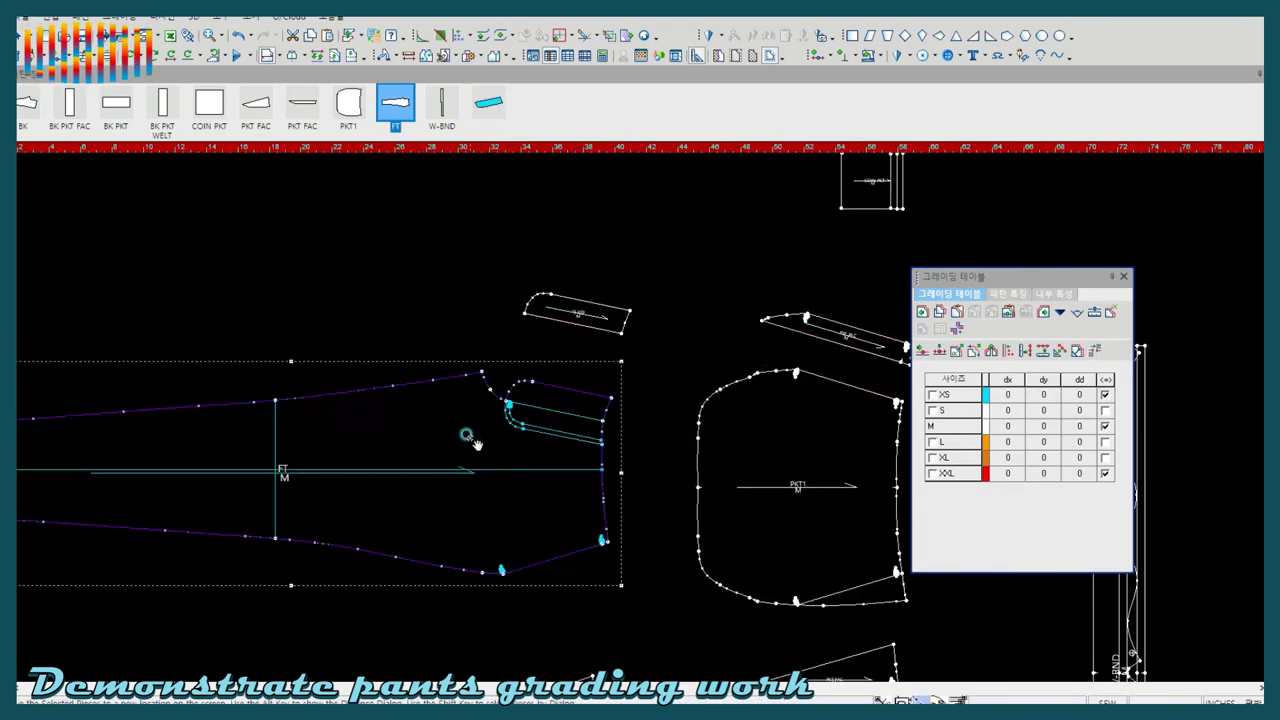
pyautogui.scroll(-5, 648, 428)
pyautogui.scroll(2, 628, 412)
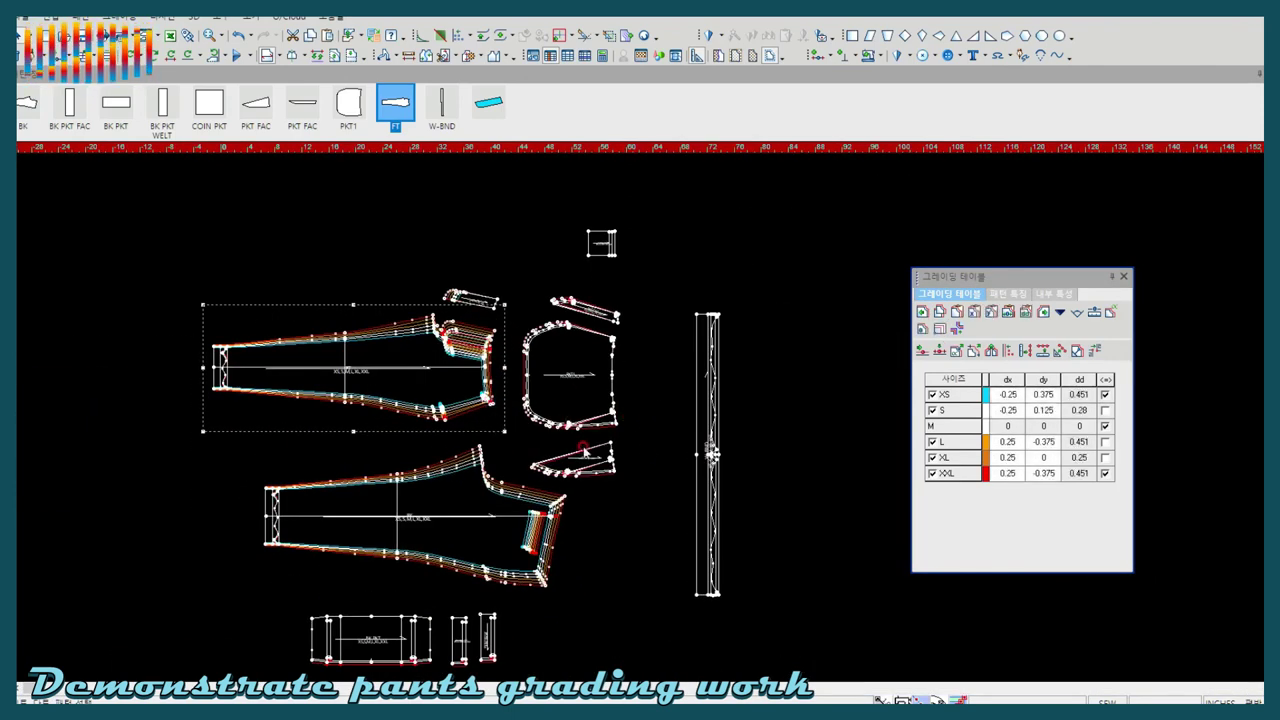
# Grade the W-BND waistband end points 1.5 per size and show the full XS–XXL nest
pyautogui.click(697, 318)
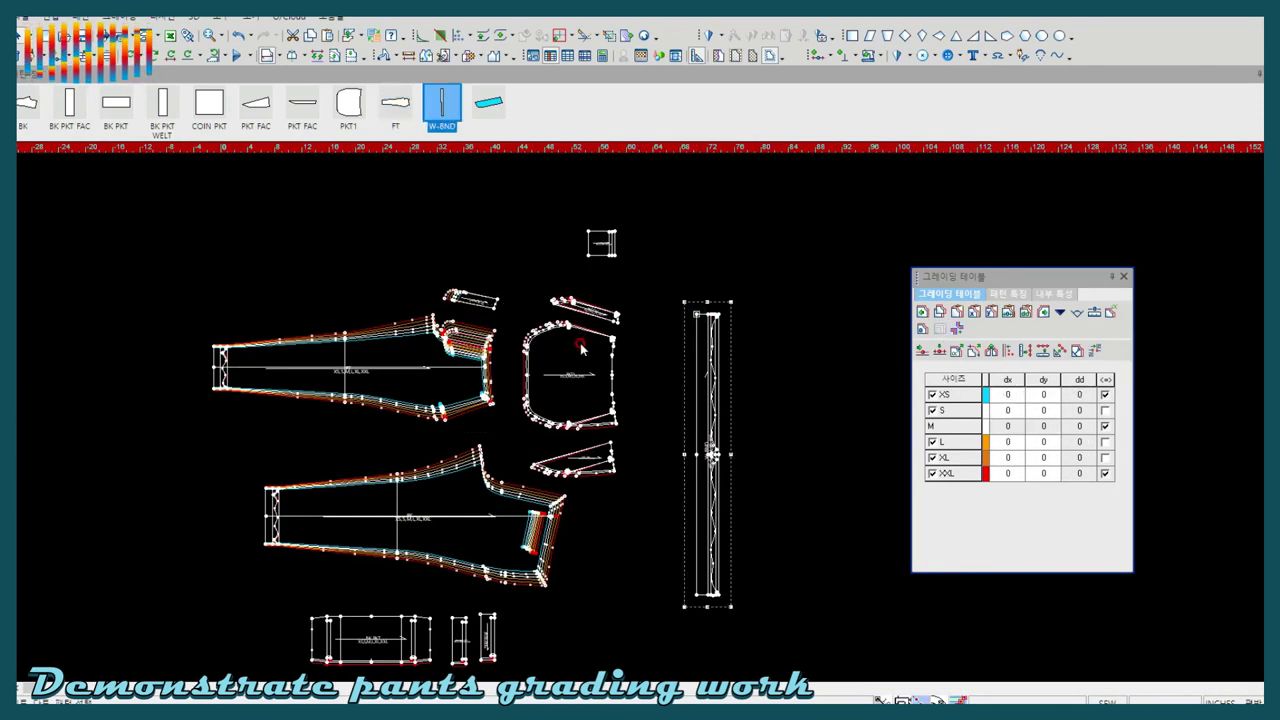
pyautogui.moveTo(1043, 394); pyautogui.dragTo(1054, 510)
pyautogui.write('-1.5')
pyautogui.press('Return')
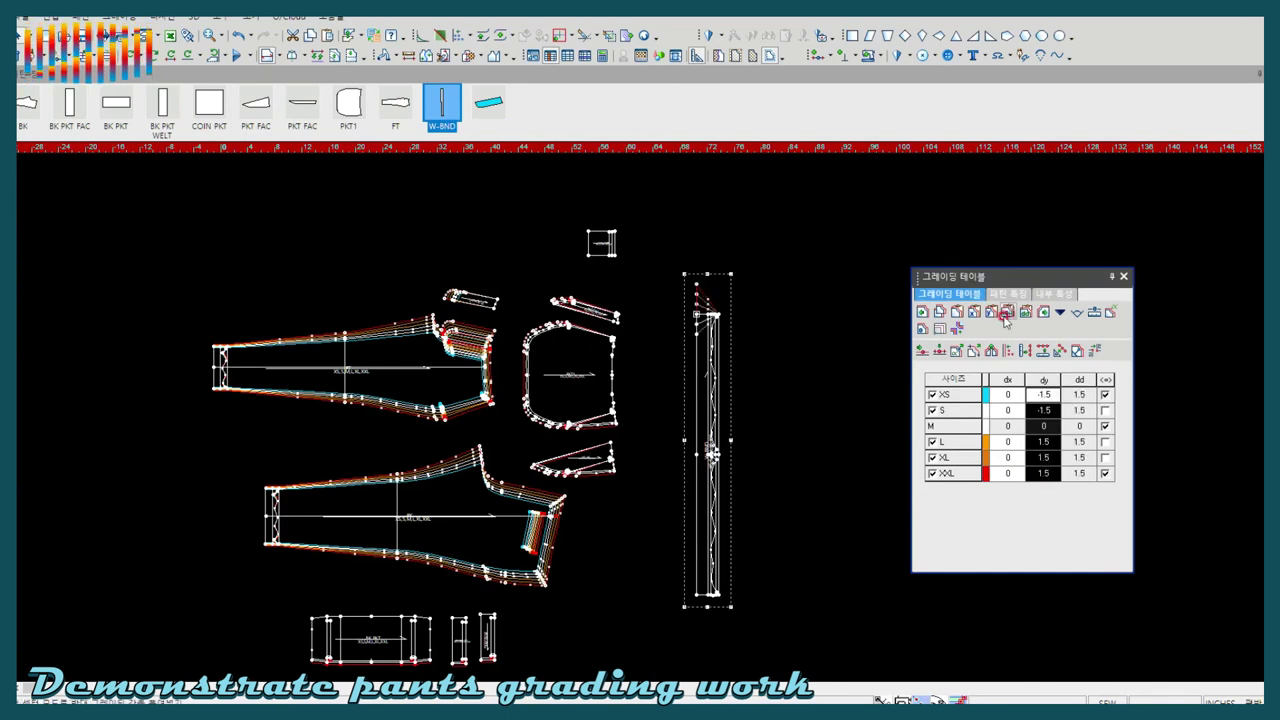
pyautogui.moveTo(683, 258); pyautogui.dragTo(750, 350)
pyautogui.keyDown('shift'); pyautogui.moveTo(745, 560); pyautogui.dragTo(634, 610); pyautogui.keyUp('shift')
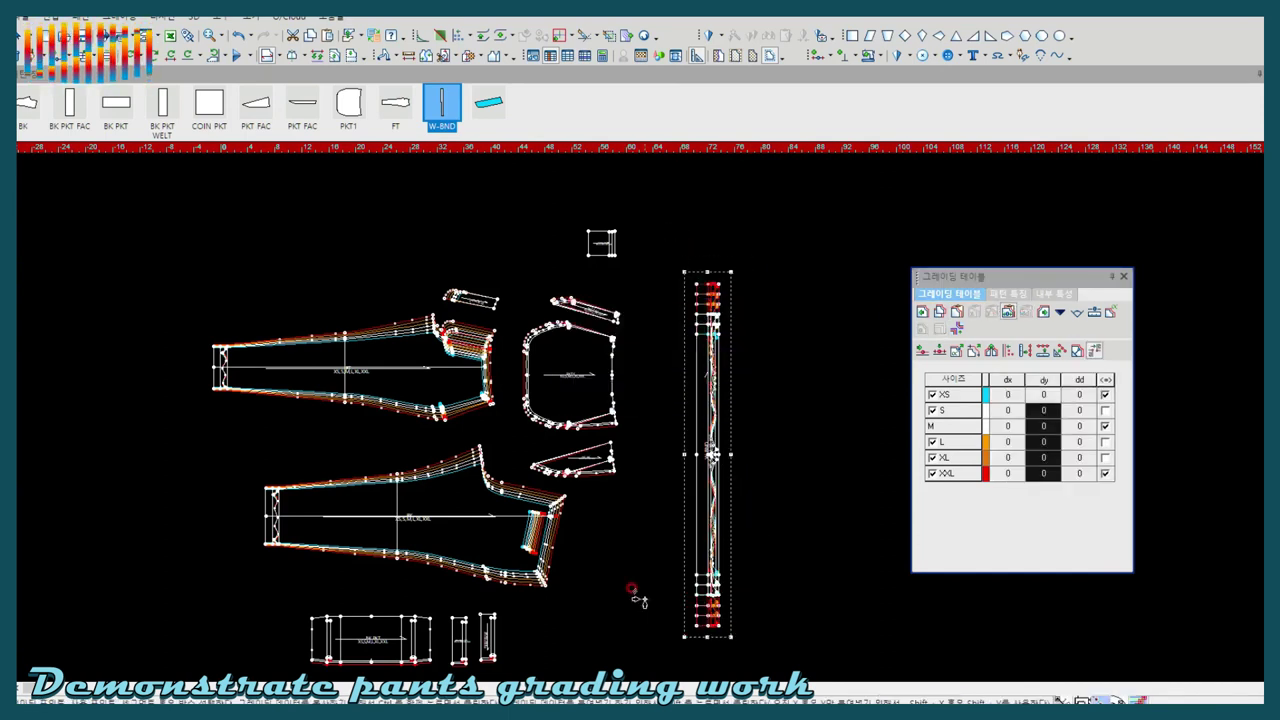
pyautogui.scroll(-1, 643, 428)
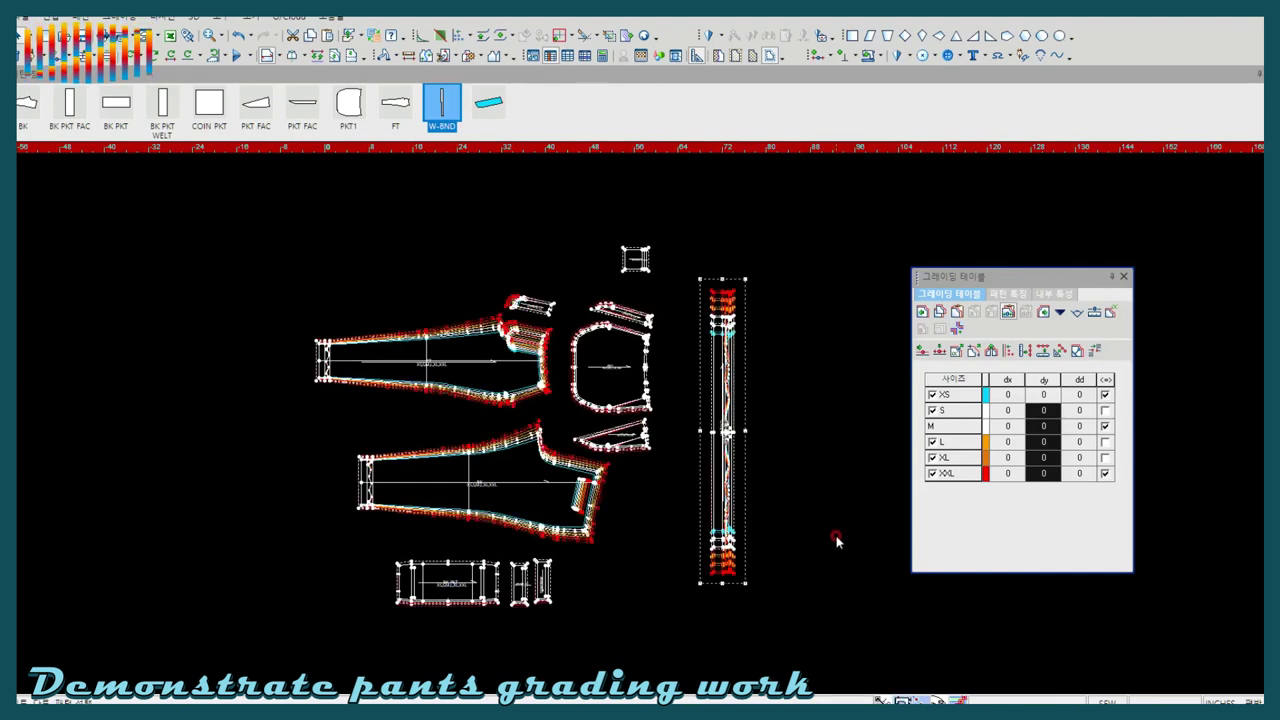
pyautogui.moveTo(629, 509); pyautogui.dragTo(654, 476, button='middle')
pyautogui.click(210, 35)
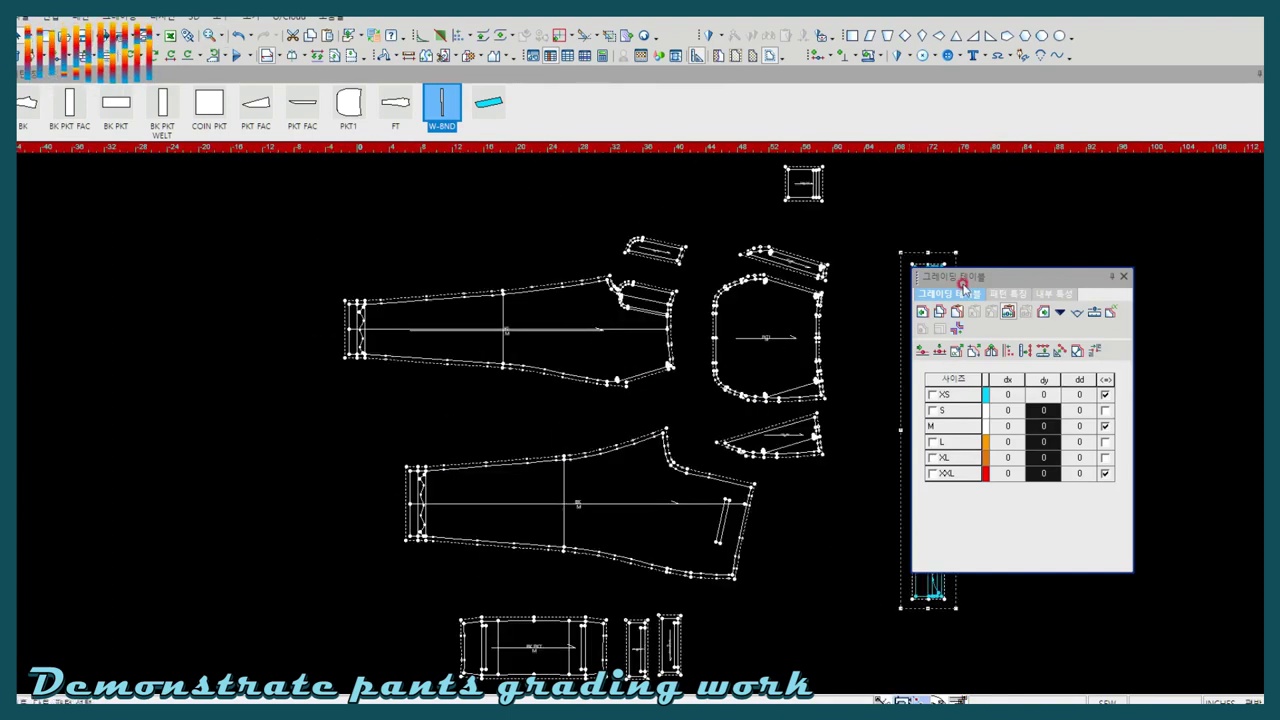
pyautogui.moveTo(990, 276); pyautogui.dragTo(1094, 340)
pyautogui.hotkey('ctrl', 'g')
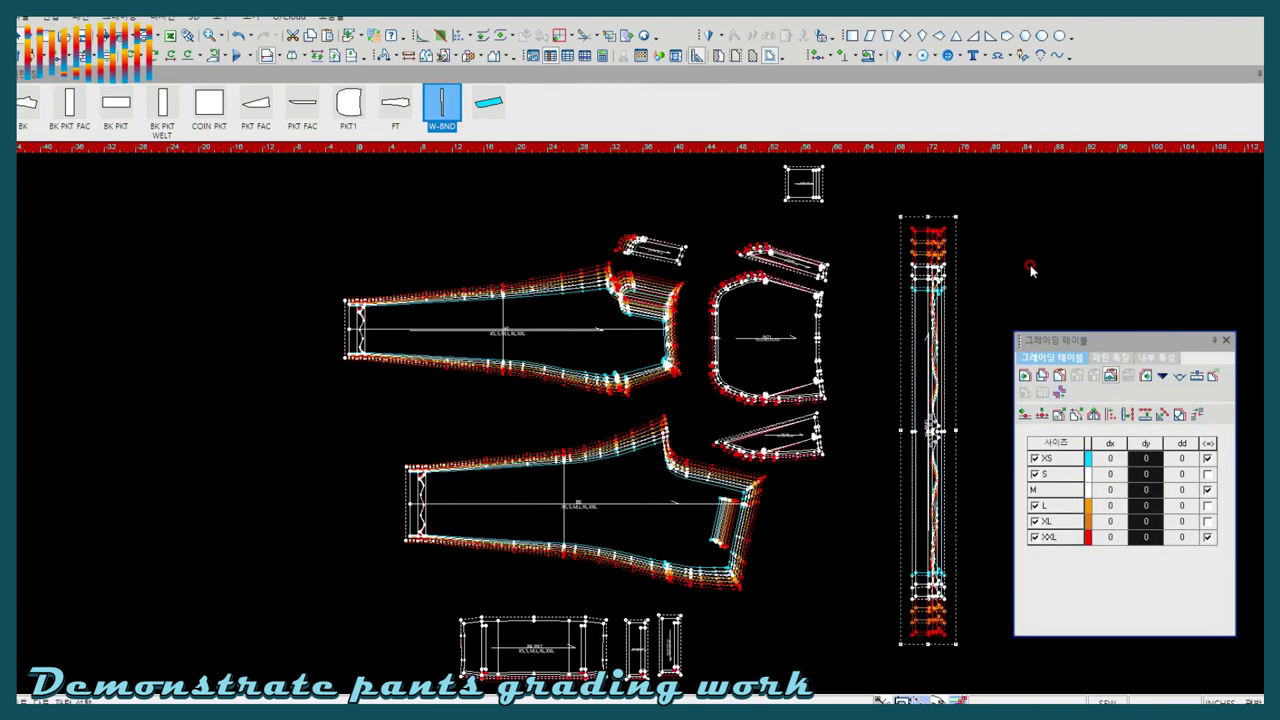